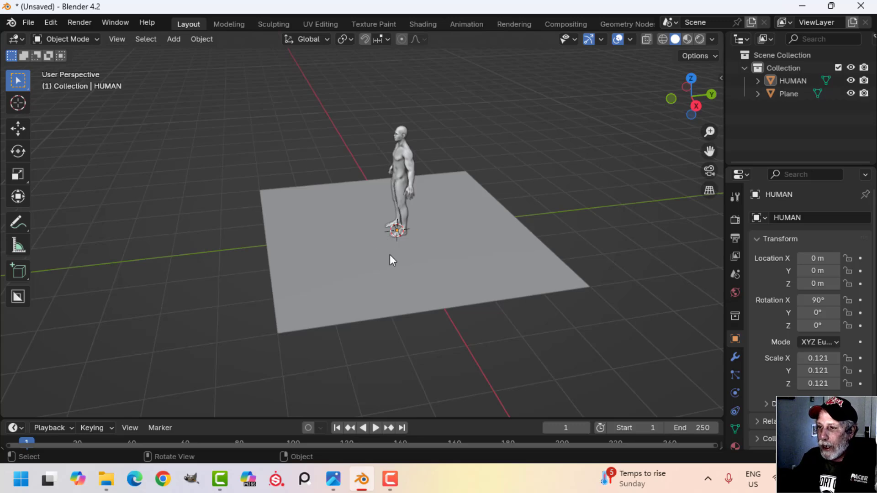
- Examine the human figure and the ground plane from several angles
scroll(398, 255, "up", 2)
middle_click_drag(398, 255, 376, 234)
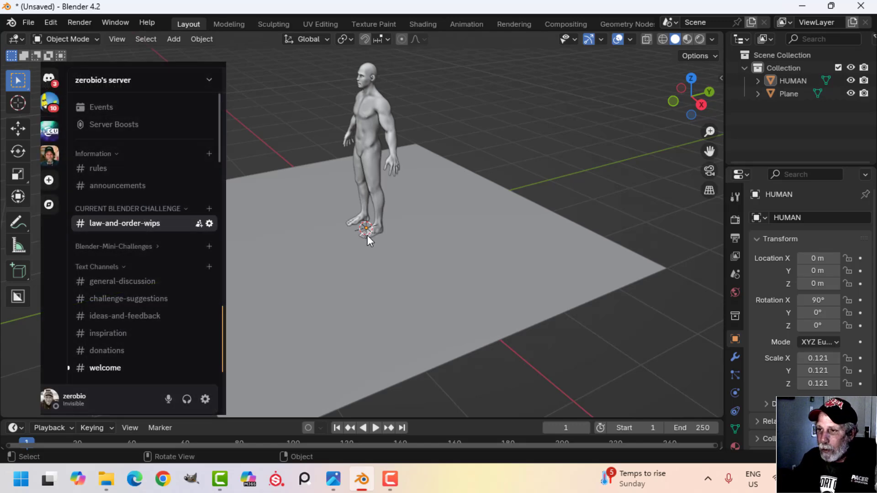
middle_click_drag(367, 235, 385, 226)
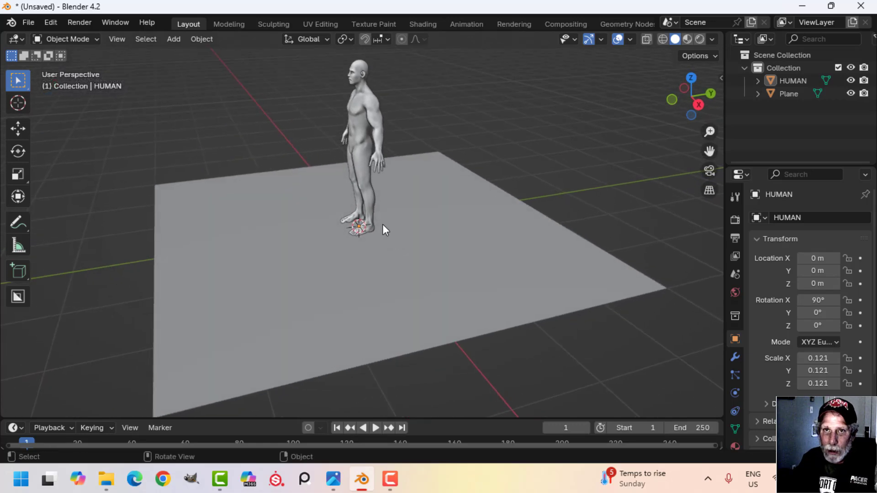
middle_click_drag(383, 226, 427, 231)
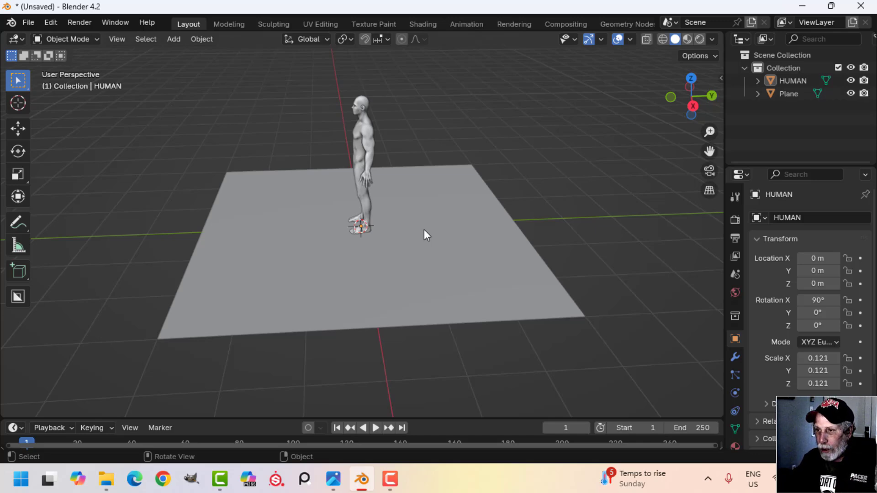
mouse_move(423, 228)
middle_mouse_down()
mouse_move(384, 237)
mouse_move(434, 228)
middle_mouse_up()
left_click(407, 215)
middle_click_drag(423, 189, 407, 202, "shift")
mouse_move(407, 202)
middle_mouse_down()
mouse_move(385, 205)
mouse_move(411, 206)
mouse_move(396, 207)
middle_mouse_up()
key("alt+a")
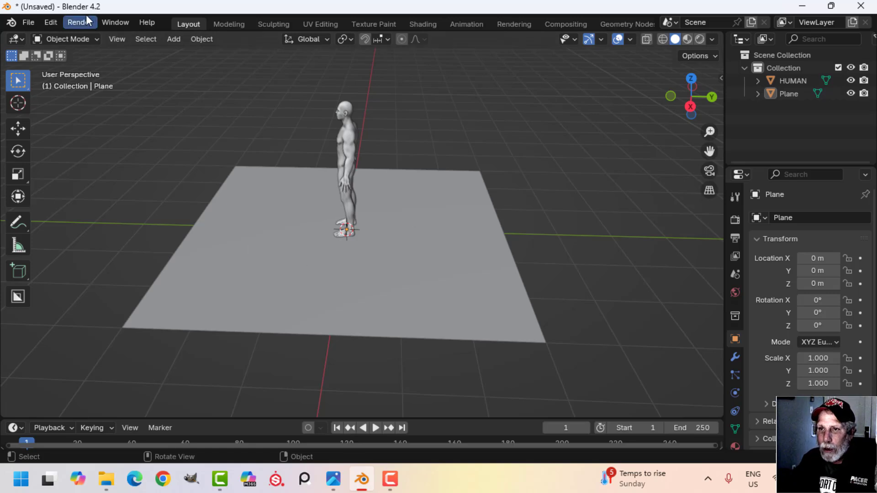
- Add a new plane at the human figure's feet and raise its mesh to about the figure's waist height
middle_click_drag(312, 197, 326, 197, "shift")
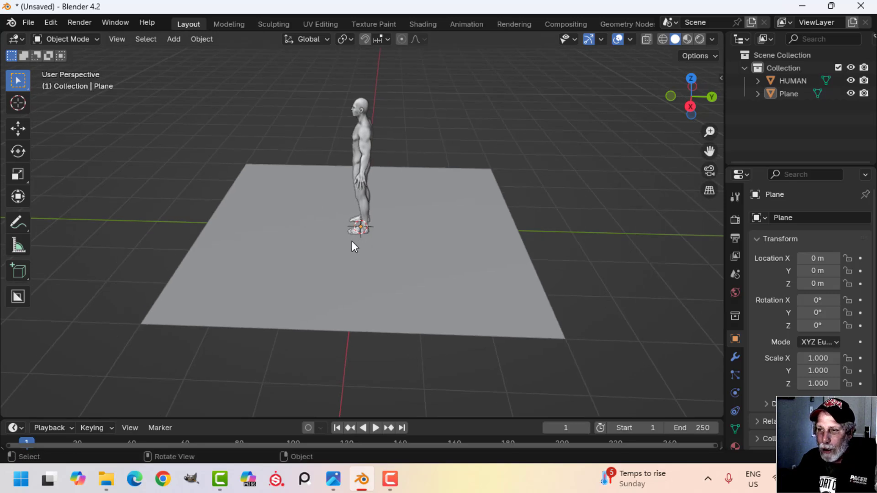
mouse_move(328, 234)
middle_mouse_down("shift")
mouse_move(352, 231)
mouse_move(343, 239)
mouse_move(335, 222)
middle_mouse_up("shift")
key("shift+a")
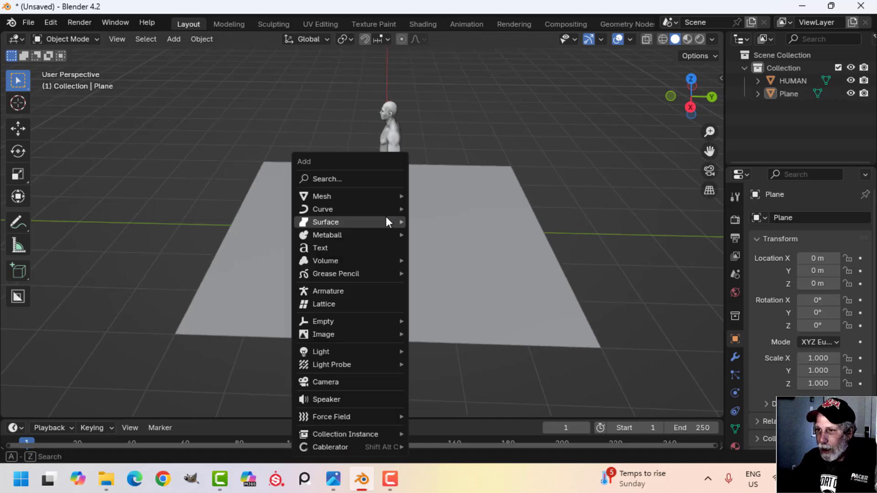
mouse_move(344, 195)
left_click(433, 197)
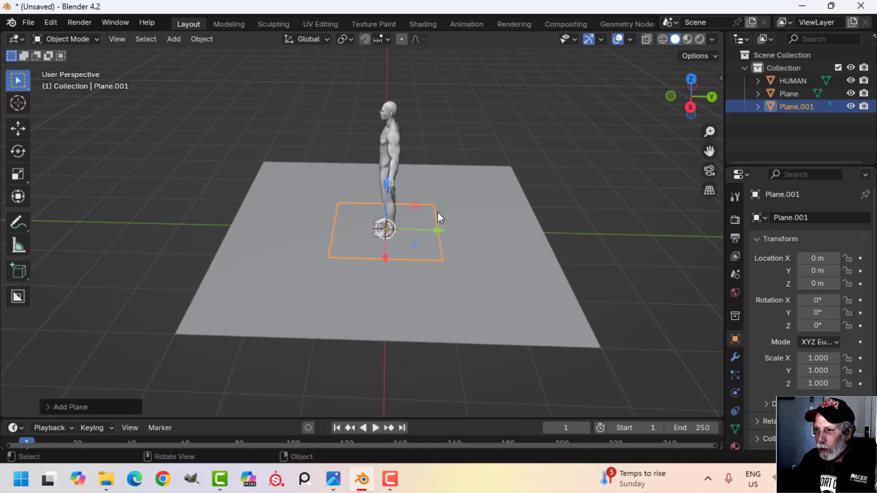
key("Tab")
middle_click_drag(437, 214, 393, 214)
left_click_drag(368, 178, 368, 127)
middle_click_drag(397, 181, 425, 192)
scroll(425, 170, "up", 2)
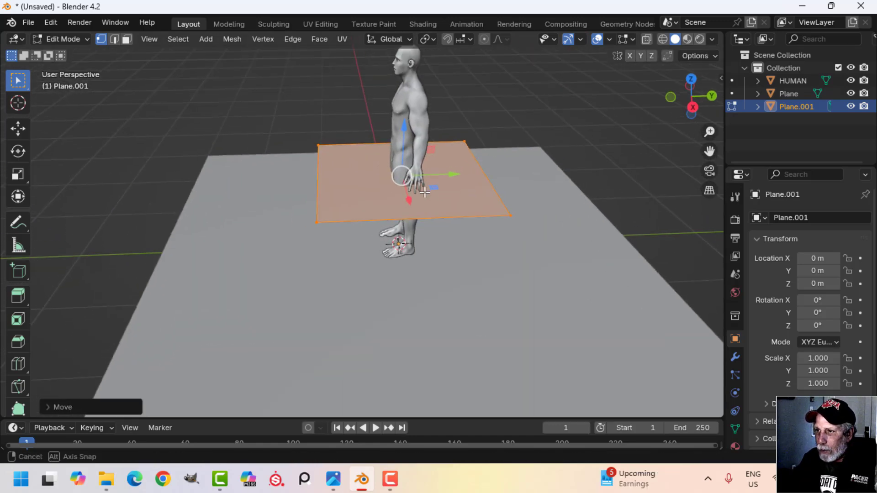
left_click_drag(407, 126, 407, 95)
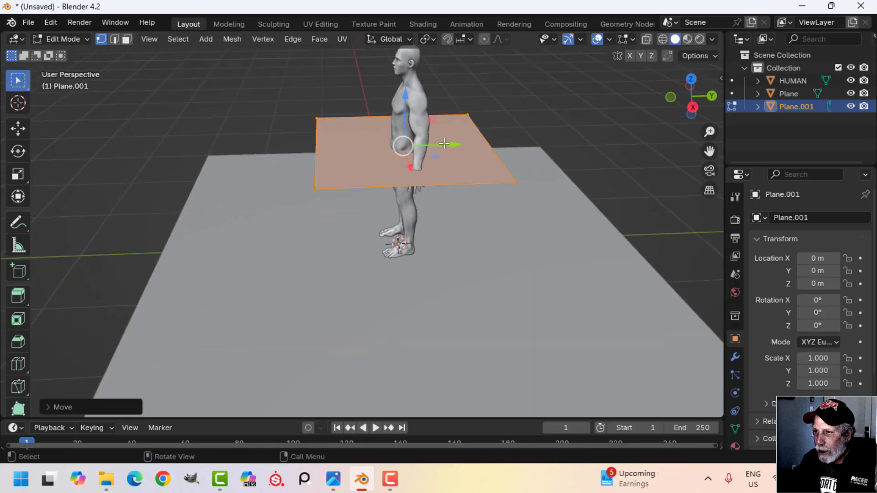
- Move the raised plane along Y to stand in front of the figure and narrow it along Y
left_click_drag(454, 148, 292, 150)
middle_click_drag(292, 150, 452, 197)
key("s")
key("y")
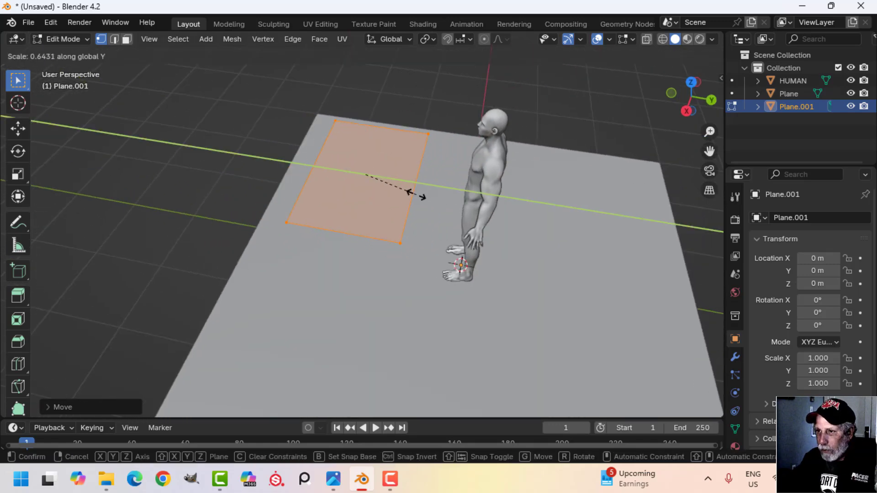
left_click(396, 189)
- Lower the tabletop plane slightly and narrow it further along Y
middle_click_drag(397, 190, 398, 120)
left_click_drag(376, 69, 373, 91)
middle_click_drag(392, 127, 465, 156)
key("s")
key("y")
left_click(446, 161)
- Extrude the tabletop plane into a thin slab and inset its bottom face slightly
key("e")
left_click(427, 162)
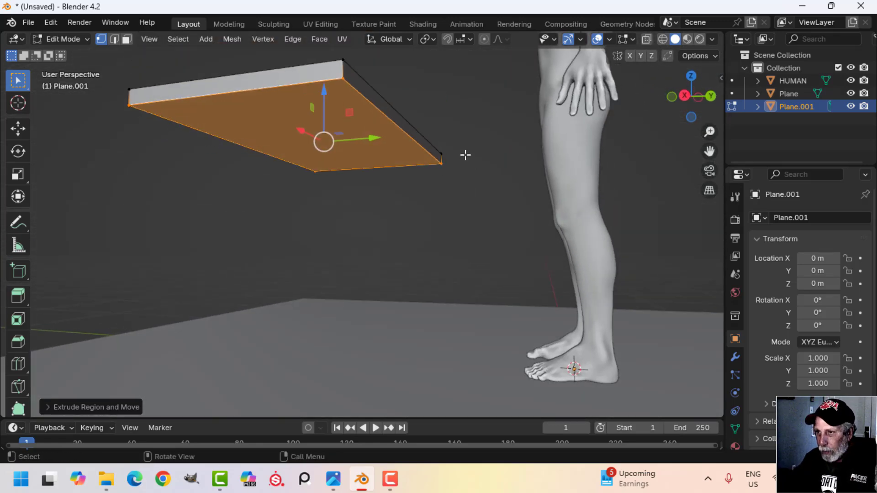
key("i")
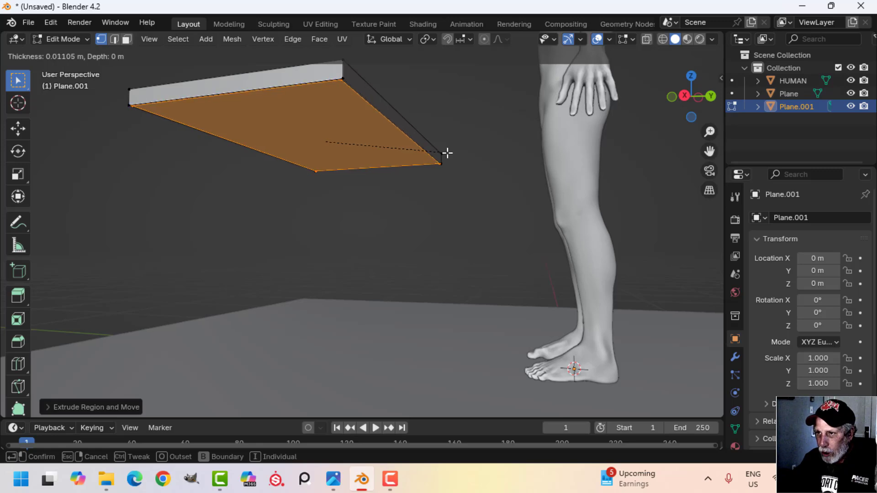
left_click(408, 153)
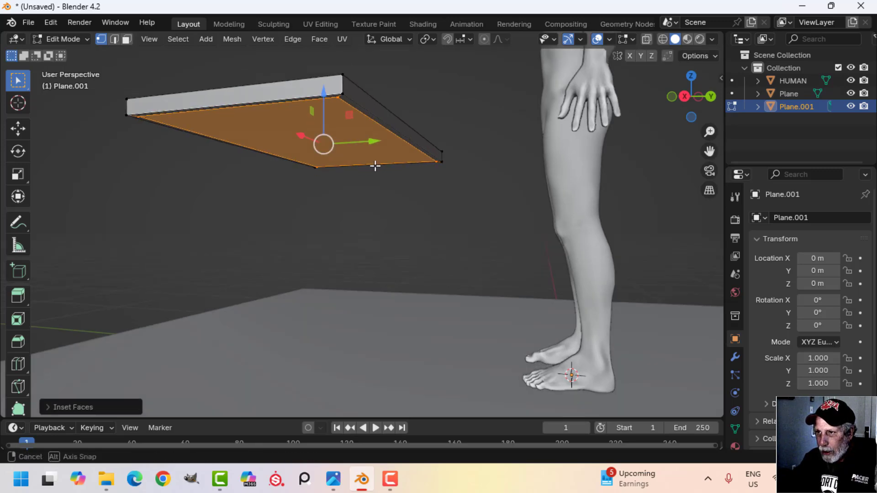
- Extrude the inset bottom face down about 0.12 m and snap the 3D cursor to that face's centre
middle_click_drag(372, 164, 381, 153)
key("e")
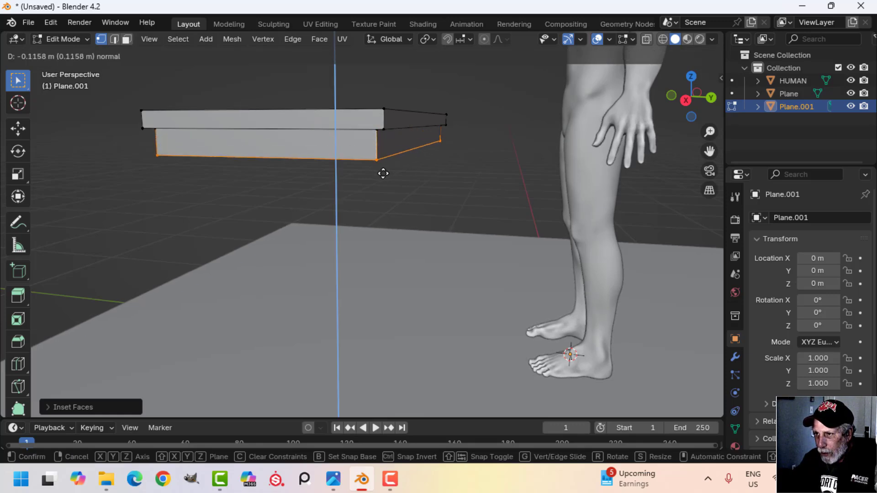
left_click(383, 174)
mouse_move(383, 174)
middle_mouse_down()
mouse_move(393, 183)
mouse_move(383, 184)
mouse_move(405, 149)
mouse_move(382, 164)
mouse_move(389, 153)
mouse_move(377, 143)
mouse_move(388, 169)
middle_mouse_up()
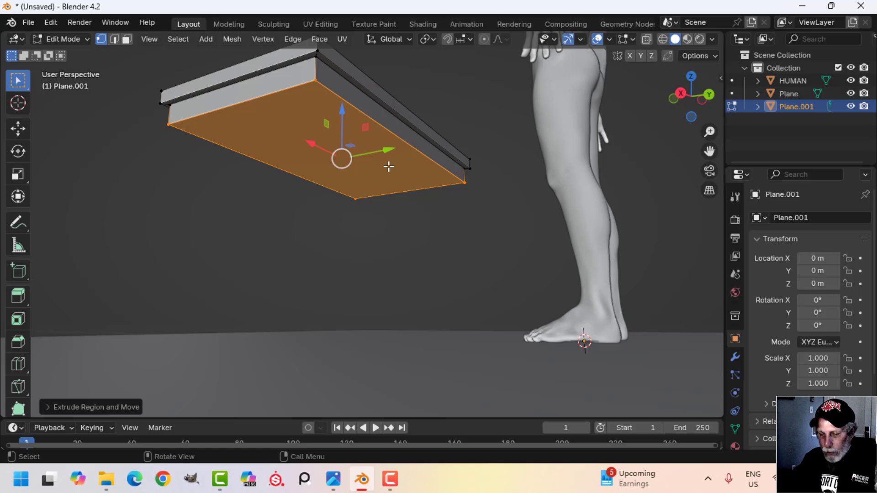
key("shift+s")
left_click(384, 235)
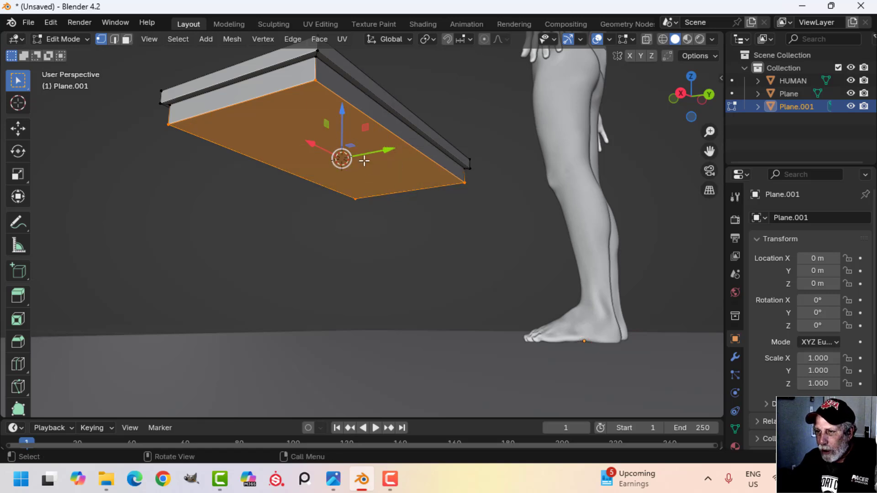
- Leave mesh editing and hide the human figure and the ground plane
key("Tab")
scroll(360, 163, "down", 4)
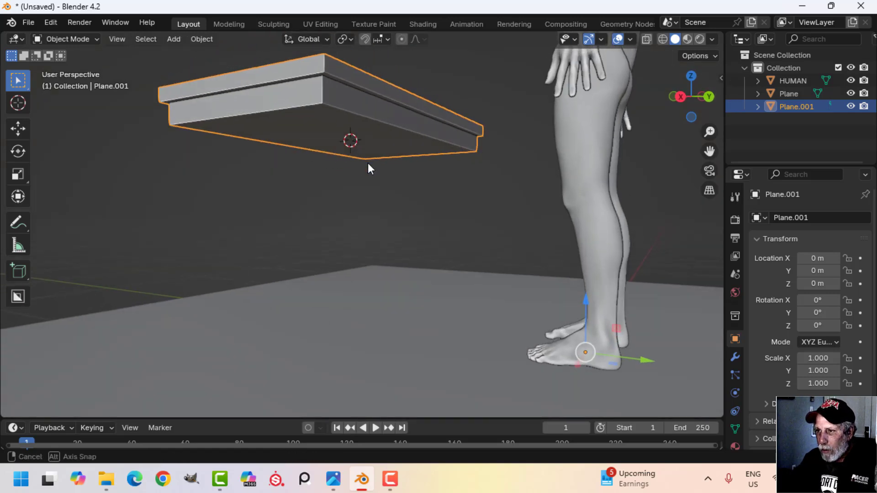
scroll(372, 160, "down", 2)
scroll(379, 183, "down", 4)
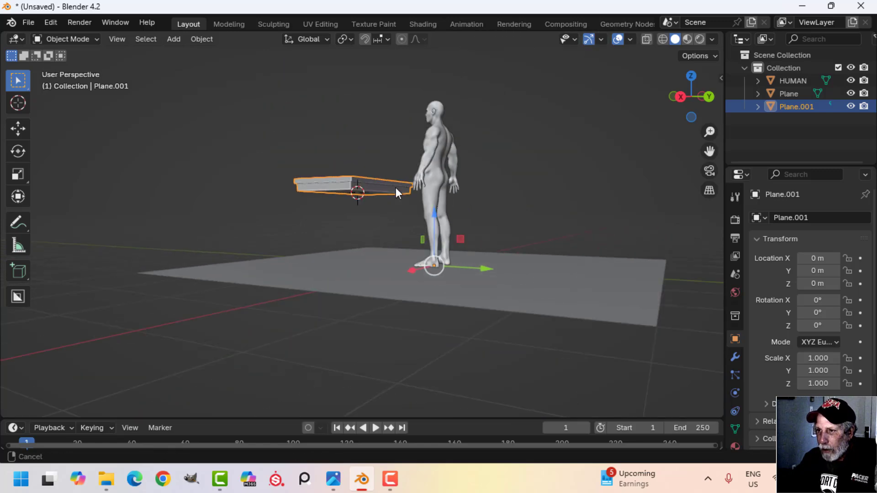
left_click(441, 135)
left_click(408, 205, "shift")
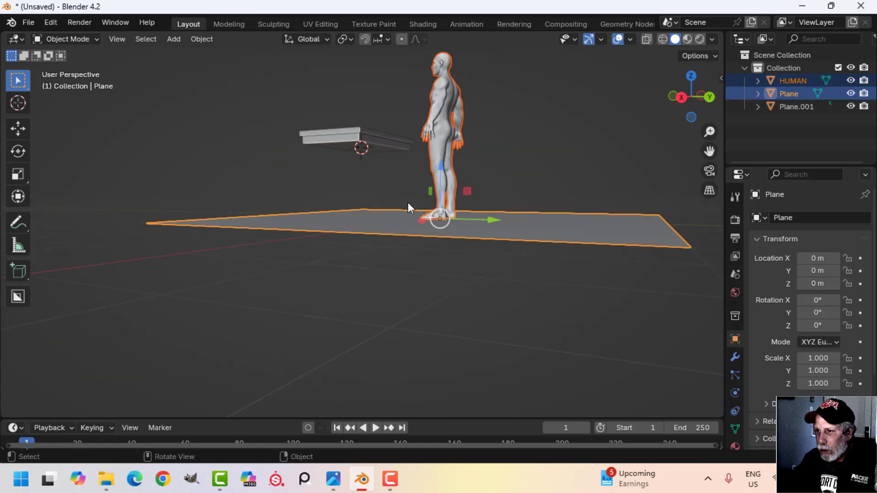
key("h")
middle_click_drag(388, 198, 405, 185)
- Add a plane at the 3D cursor under the tabletop and scale its mesh down to a small square for a leg
key("shift+a")
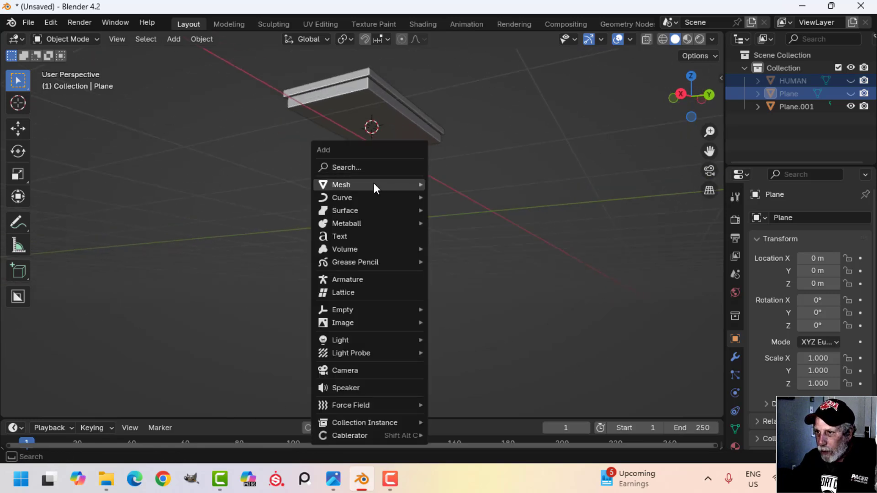
mouse_move(374, 183)
left_click(454, 186)
key("Tab")
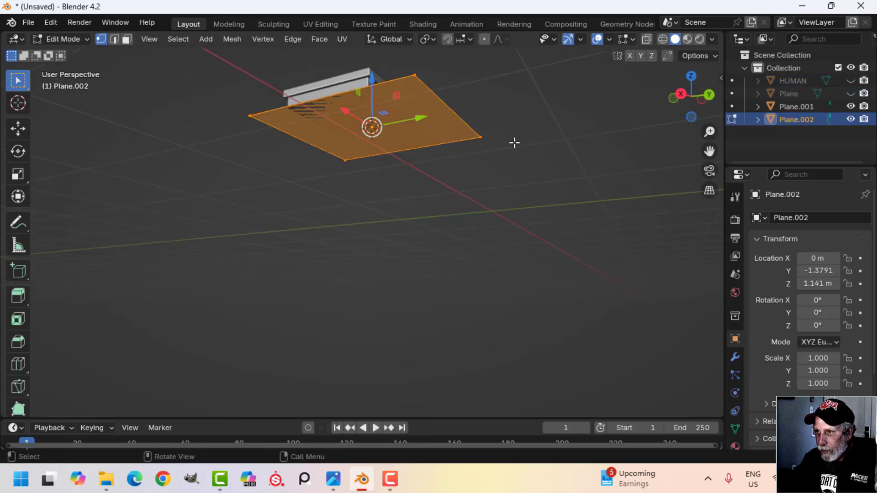
key("s")
left_click(385, 147)
key("s")
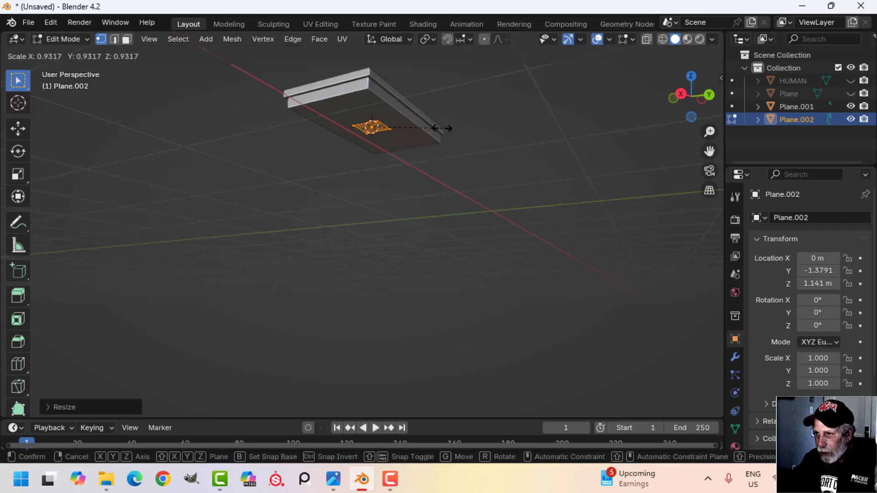
left_click(421, 133)
middle_click_drag(411, 142, 411, 73, "shift")
middle_click_drag(409, 108, 411, 160)
key("s")
left_click(404, 105)
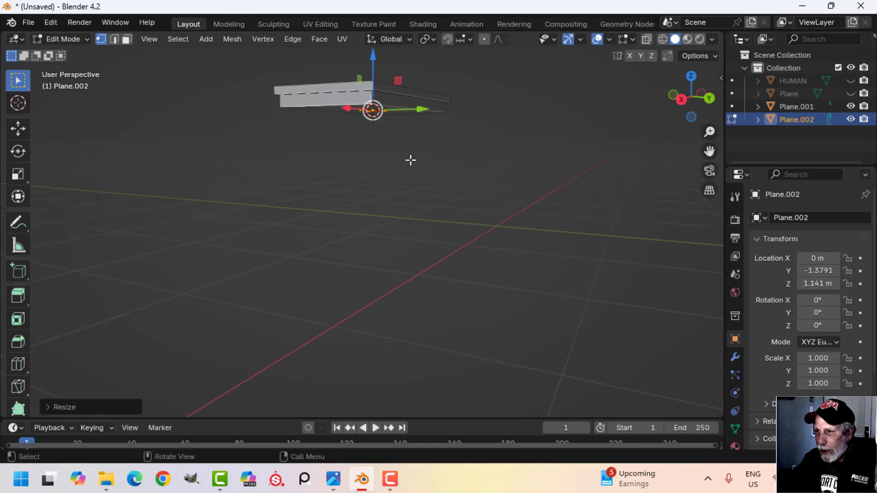
- Extrude the small square downward into a table leg and shrink its lower end to taper it
left_click_drag(375, 64, 393, 180)
key("s")
left_click(428, 171)
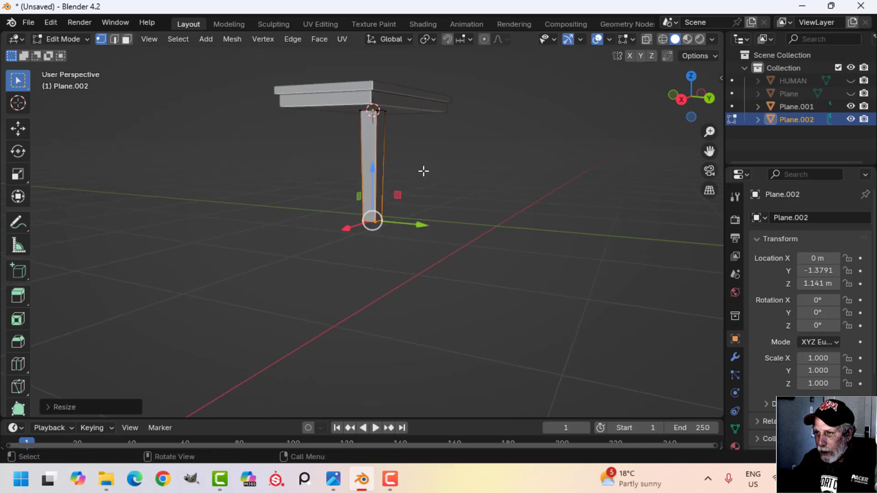
- Move the leg's mesh from the tabletop's centre to one corner of its underside, working in the bottom view
middle_click_drag(423, 170, 390, 171)
key("ctrl+KP_7")
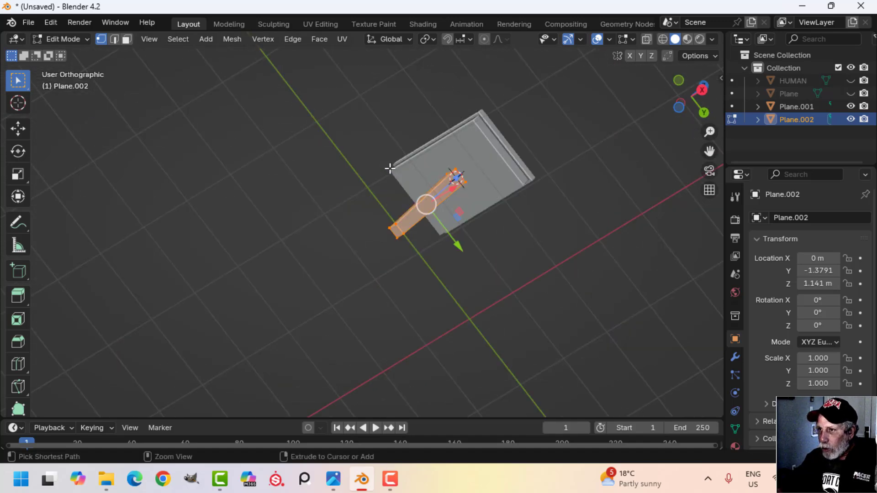
scroll(482, 285, "up", 2)
key("g")
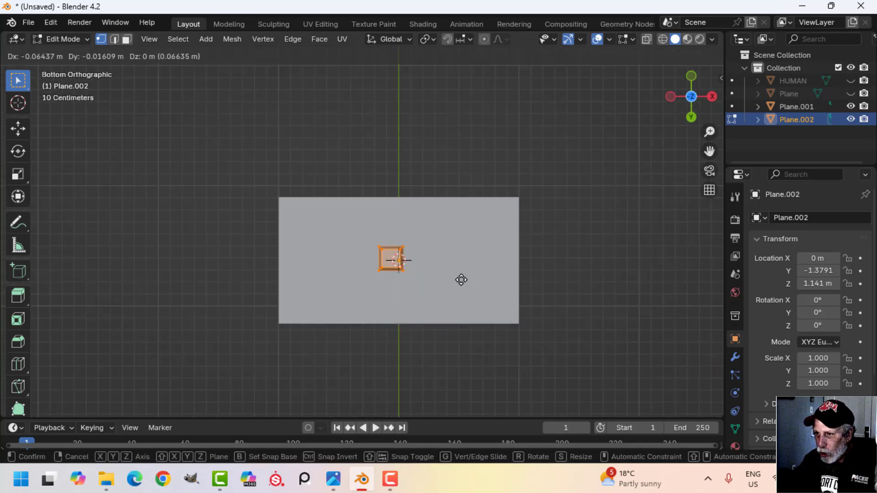
left_click(377, 240)
- Slim the leg to about 0.86 in X and Y without changing its height, and raise it slightly toward the tabletop
middle_click_drag(353, 202, 370, 257)
scroll(413, 218, "up", 2)
scroll(417, 249, "up", 2)
middle_click_drag(407, 234, 433, 244)
key("s")
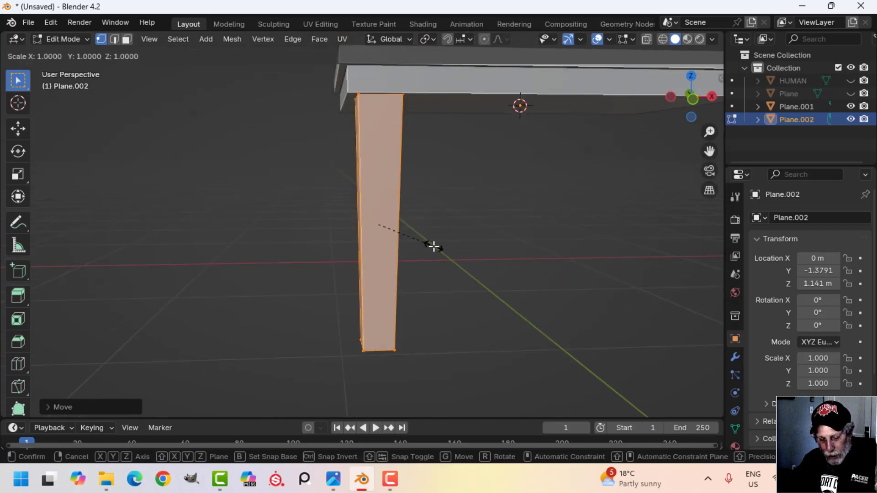
key("shift+z")
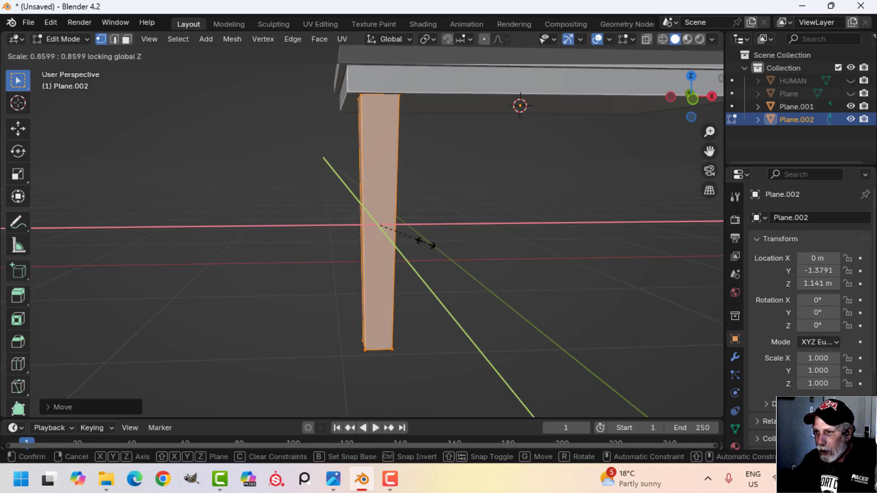
left_click(426, 243)
middle_click_drag(426, 243, 452, 237)
left_click_drag(377, 172, 376, 164)
- Switch to wireframe shading and delete the leg's top face
key("z")
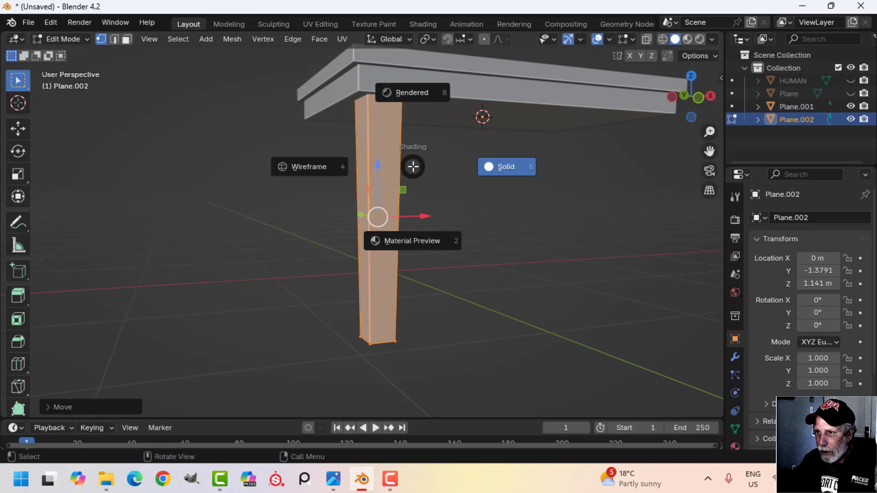
left_click(325, 169)
middle_click_drag(325, 169, 419, 181)
key("3")
key("alt+a")
left_click(388, 147)
key("x")
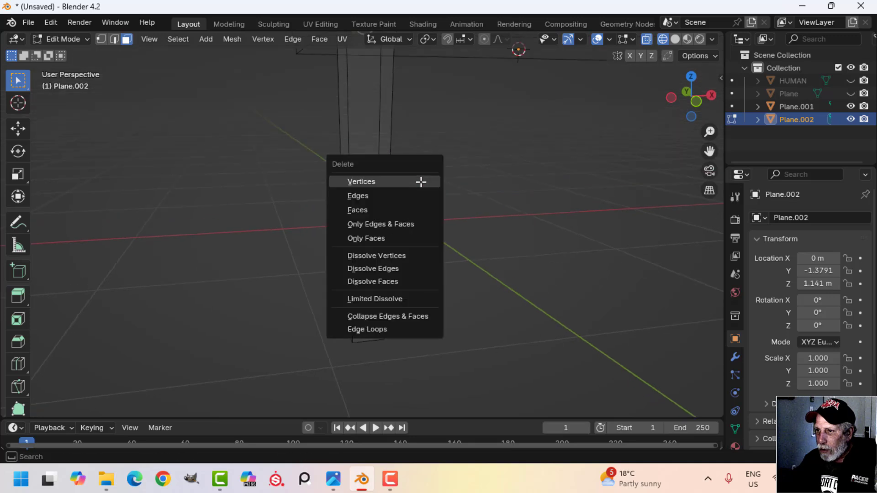
left_click(405, 210)
- Delete the leg's bottom face and return to solid shading
middle_click_drag(405, 210, 366, 280)
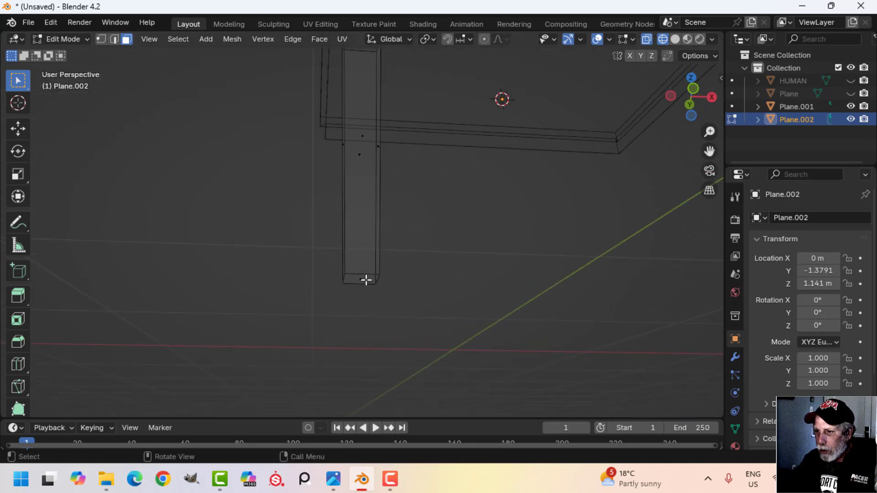
left_click(365, 280)
key("x")
left_click(366, 273)
key("z")
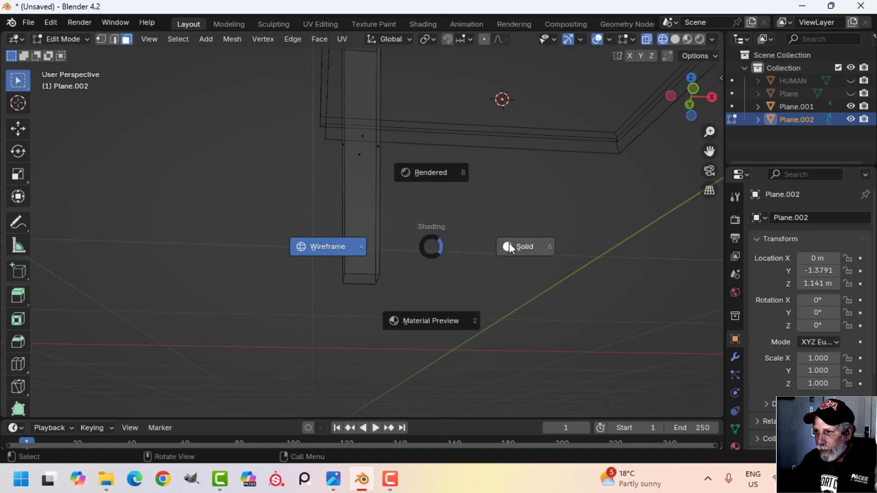
left_click(509, 243)
- Leave mesh editing and unhide the human figure and the ground plane
key("Tab")
scroll(460, 245, "down", 5)
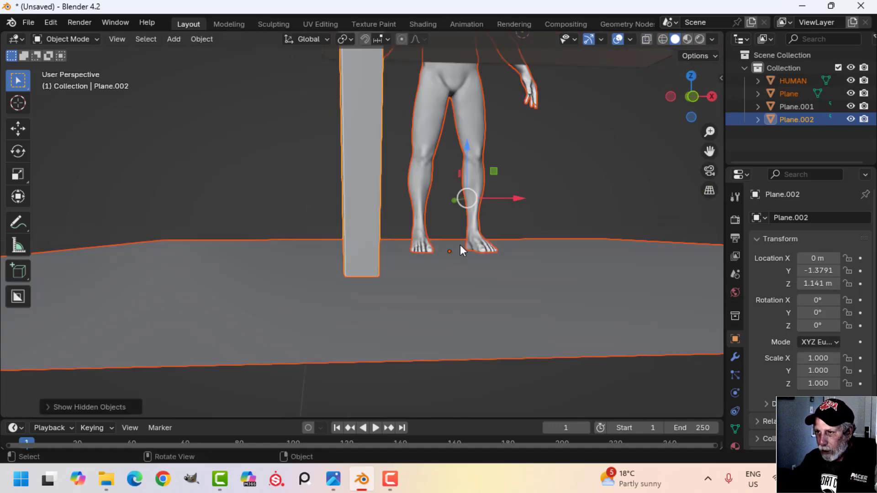
middle_click_drag(459, 245, 579, 268)
- Add a Mirror modifier to the table leg and mirror it on both the X and Y axes
left_click(361, 176)
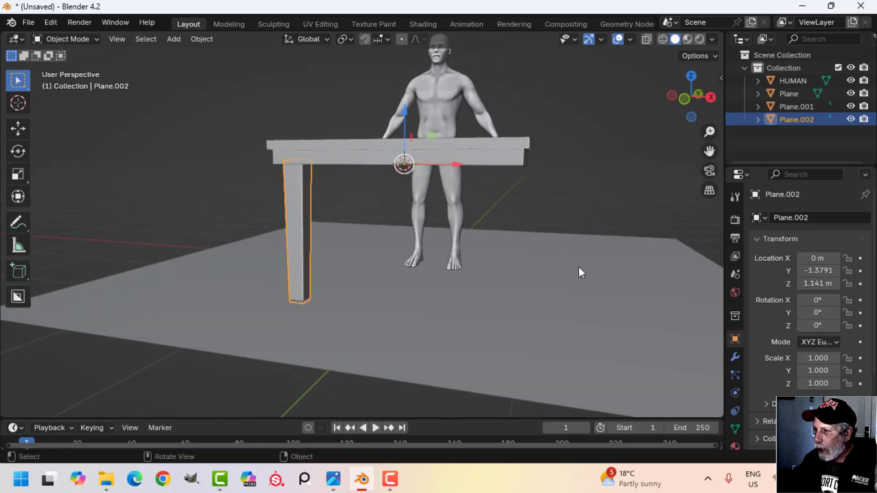
left_click(737, 357)
left_click(784, 217)
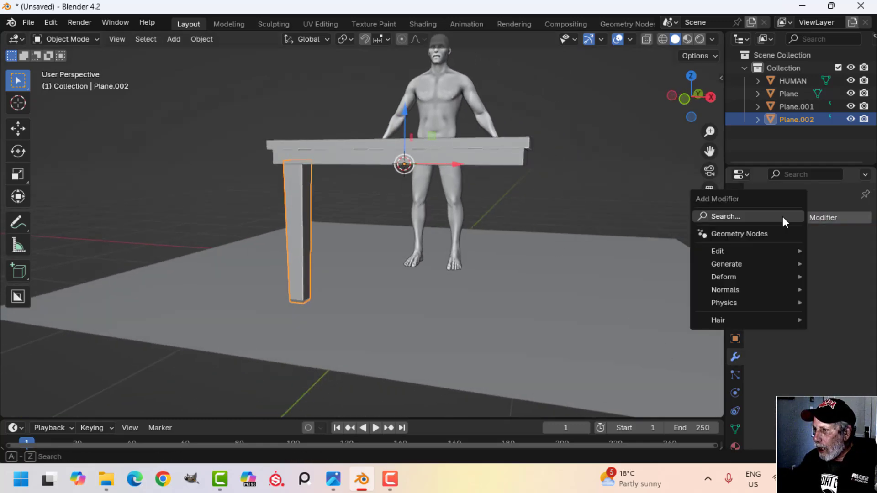
mouse_move(720, 264)
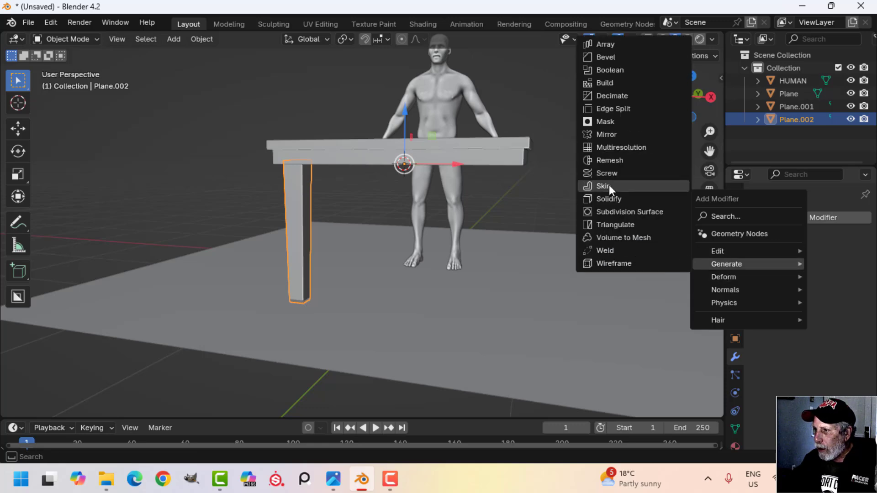
left_click(615, 134)
middle_click_drag(544, 187, 461, 222)
left_click(824, 259)
- Bevel the vertical corner edges of both tabletop tiers with 2 segments and an offset of about 0.013 m
middle_click_drag(594, 264, 396, 254)
scroll(366, 289, "up", 3)
scroll(398, 236, "up", 3)
left_click(379, 178)
key("Tab")
middle_click_drag(380, 180, 420, 211)
key("alt+a")
key("2")
mouse_move(365, 195)
middle_mouse_down()
mouse_move(337, 225)
mouse_move(374, 210)
middle_mouse_up()
middle_click_drag(313, 195, 386, 219)
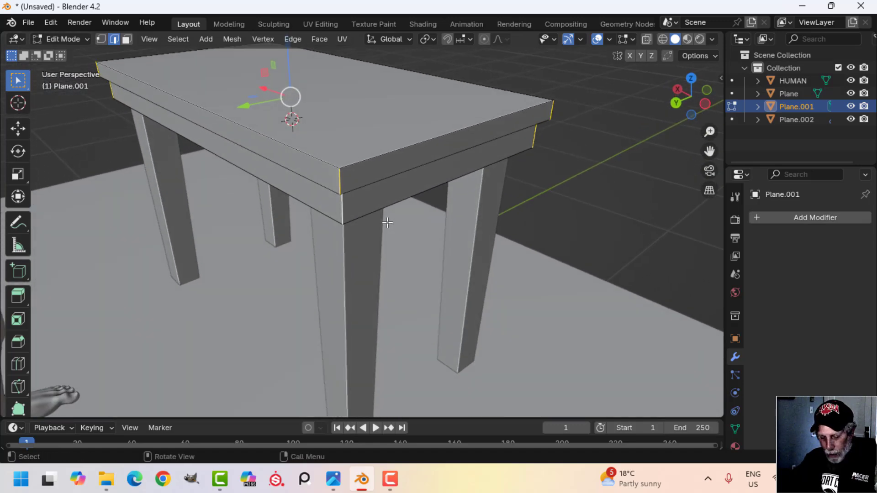
key("ctrl+b")
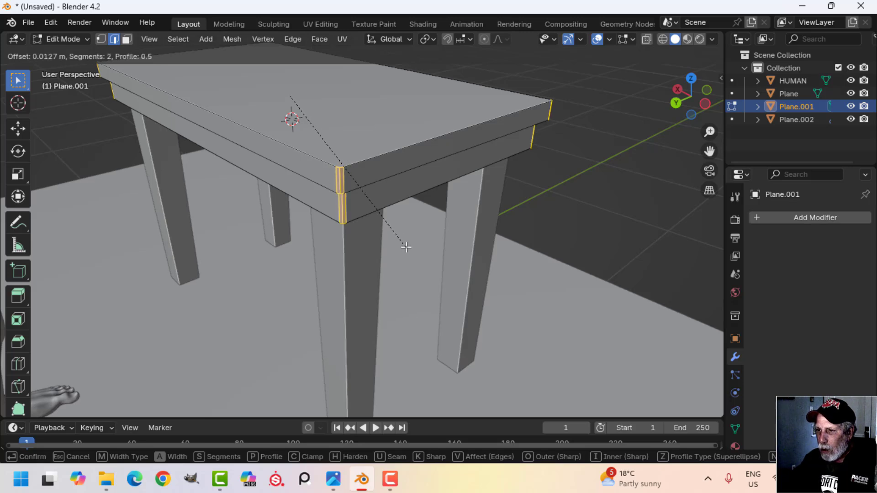
left_click(431, 224)
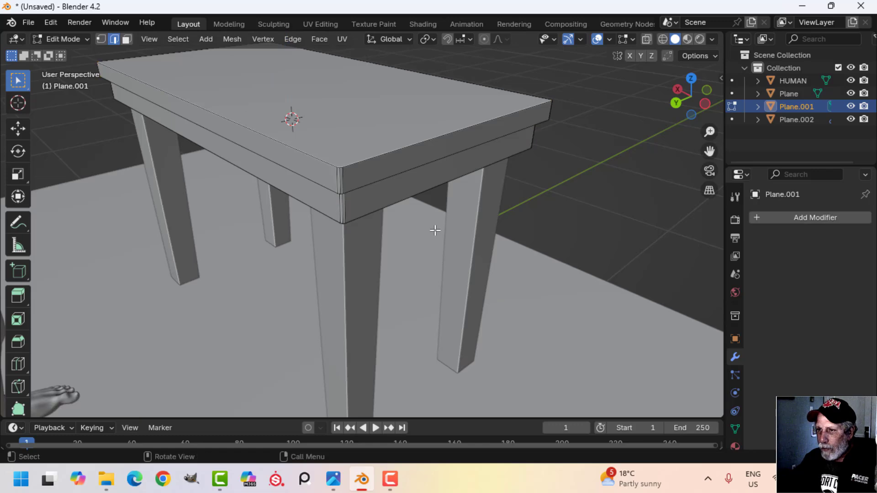
- Bevel the horizontal edge loops around the stepped tabletop's upper rim, lip and underside with 2 segments, and leave mesh editing
middle_click_drag(435, 227, 421, 263)
left_click(377, 204, "alt")
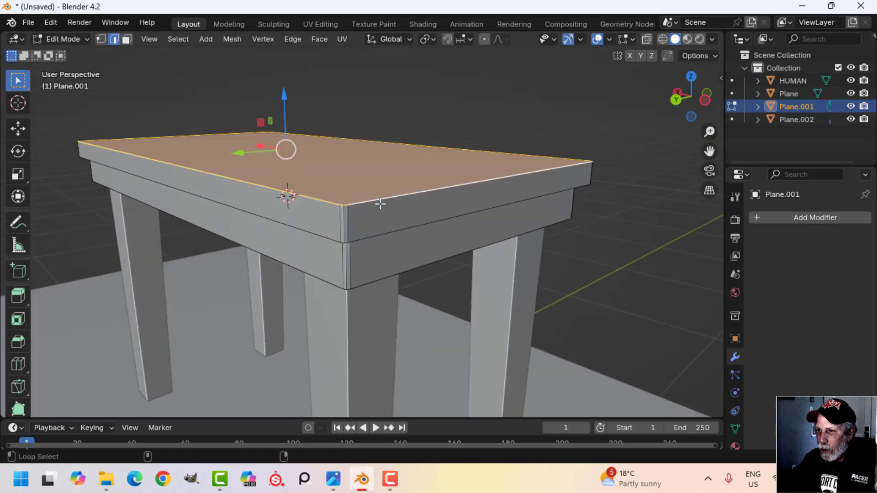
middle_click_drag(379, 204, 393, 116)
left_click(388, 110, "alt+shift")
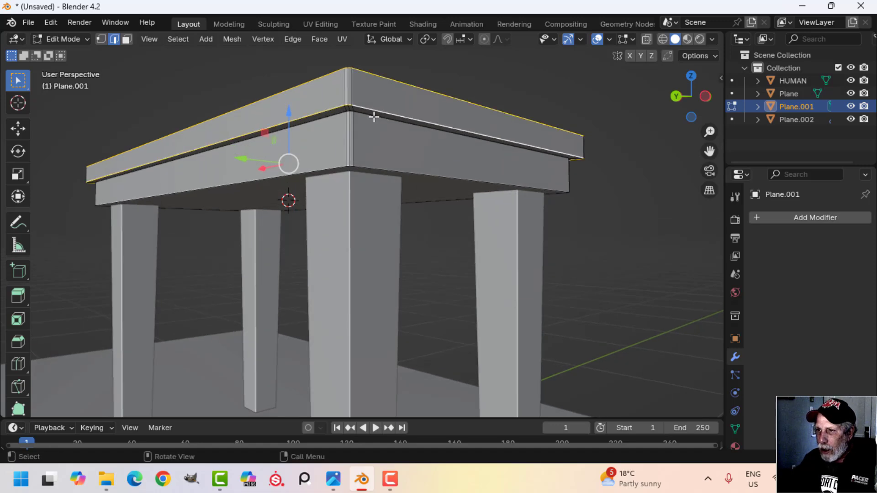
left_click(370, 114, "alt+shift")
left_click(440, 188, "alt+shift")
scroll(426, 206, "up", 3)
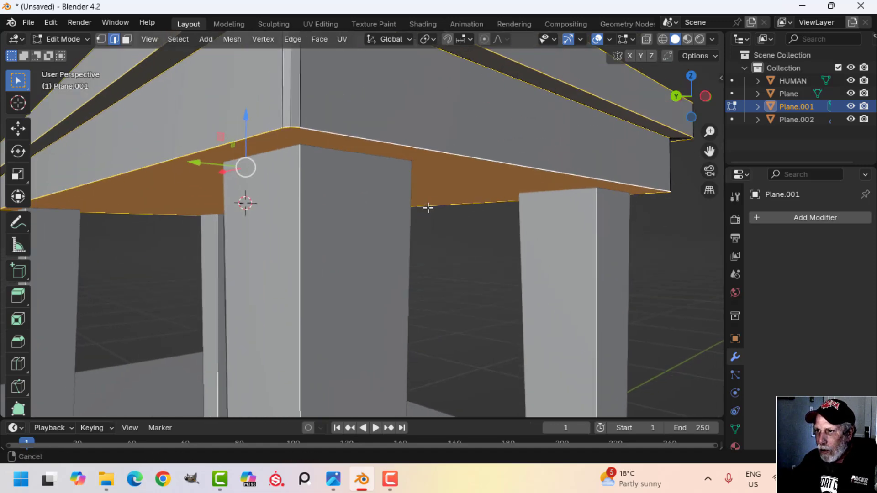
mouse_move(427, 206)
middle_mouse_down()
mouse_move(427, 228)
mouse_move(425, 210)
mouse_move(435, 211)
middle_mouse_up()
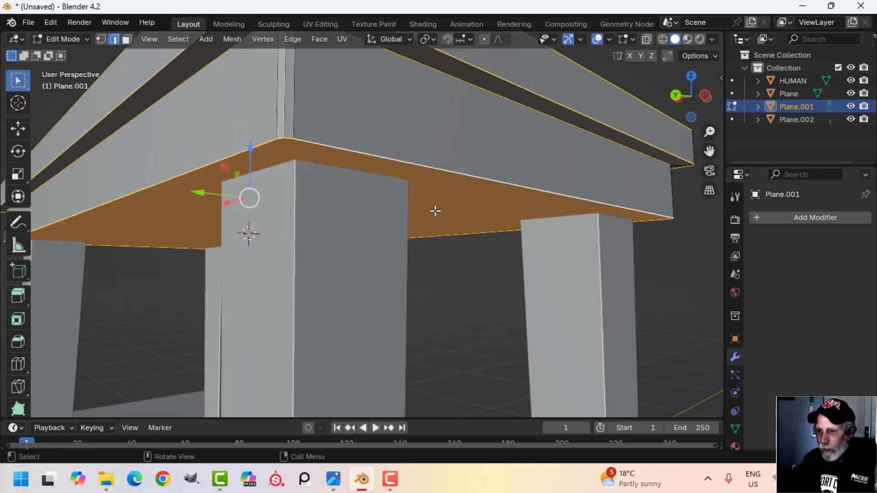
key("ctrl+b")
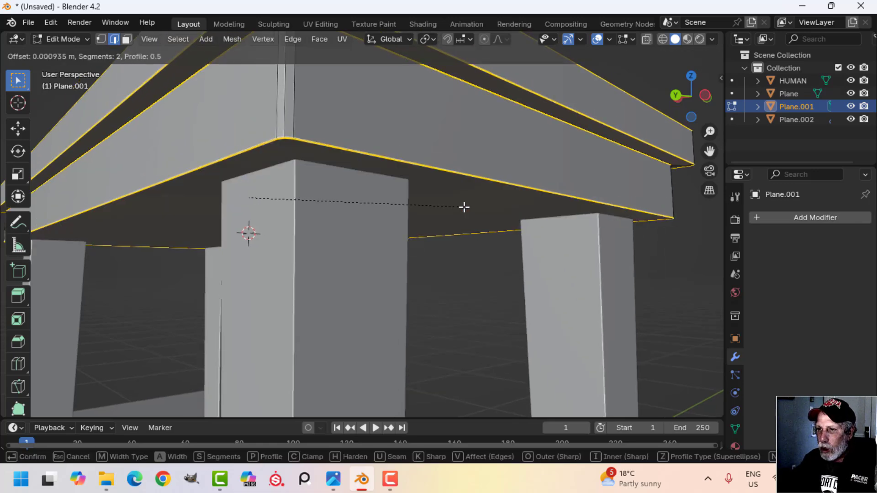
left_click(461, 204)
key("Tab")
- Inspect the bevelled tabletop and the Cavity setting in the viewport shading options
scroll(440, 207, "down", 6)
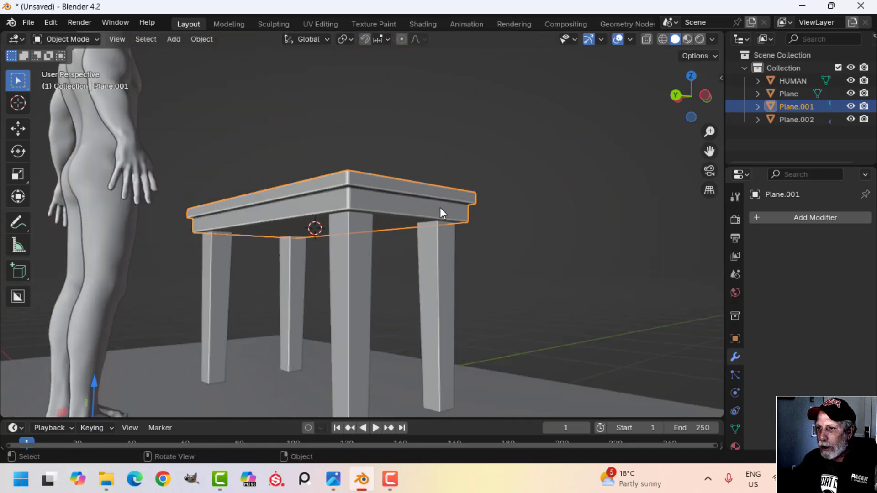
middle_click_drag(440, 207, 310, 220)
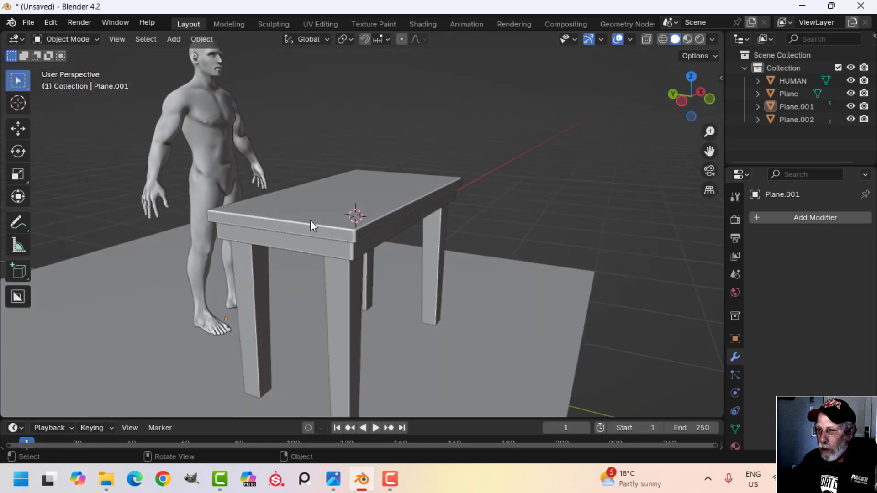
middle_click_drag(426, 193, 402, 201)
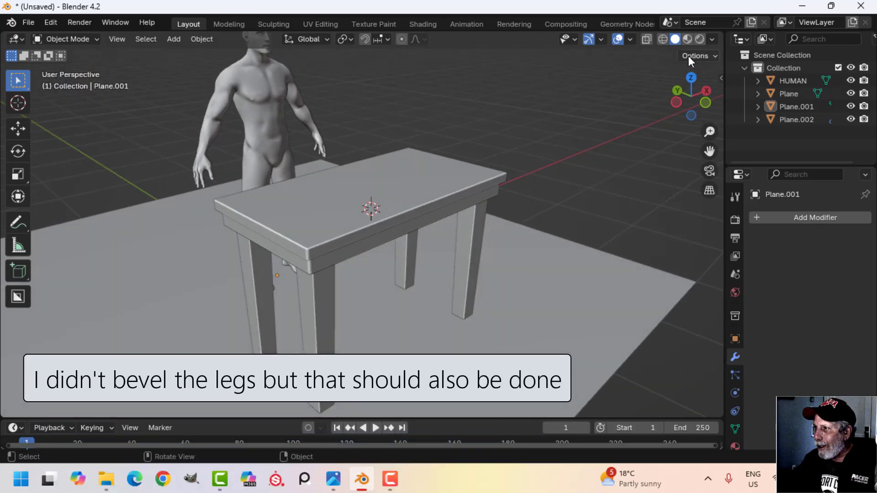
left_click(712, 40)
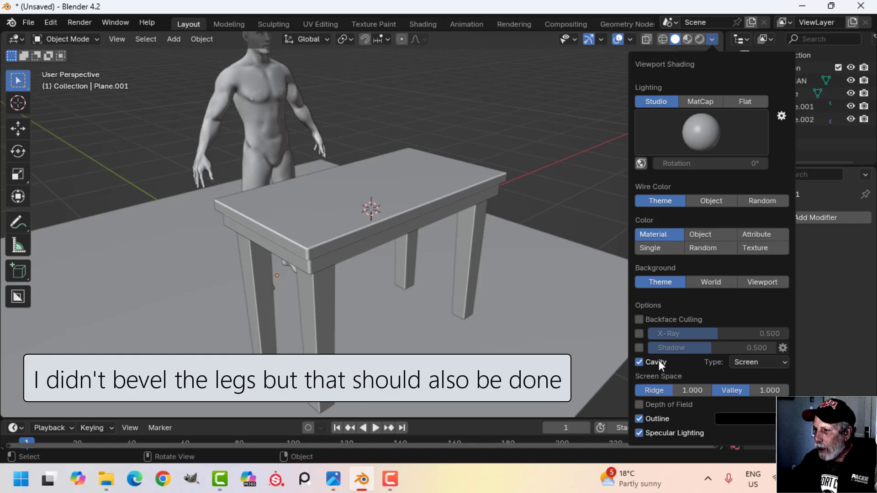
- Slim the leg in X and Y without changing its height, and scale the tabletop along the Y axis
mouse_move(515, 250)
middle_mouse_down()
mouse_move(551, 182)
mouse_move(453, 265)
middle_mouse_up()
middle_click_drag(454, 265, 418, 229, "shift")
middle_click_drag(418, 231, 490, 221)
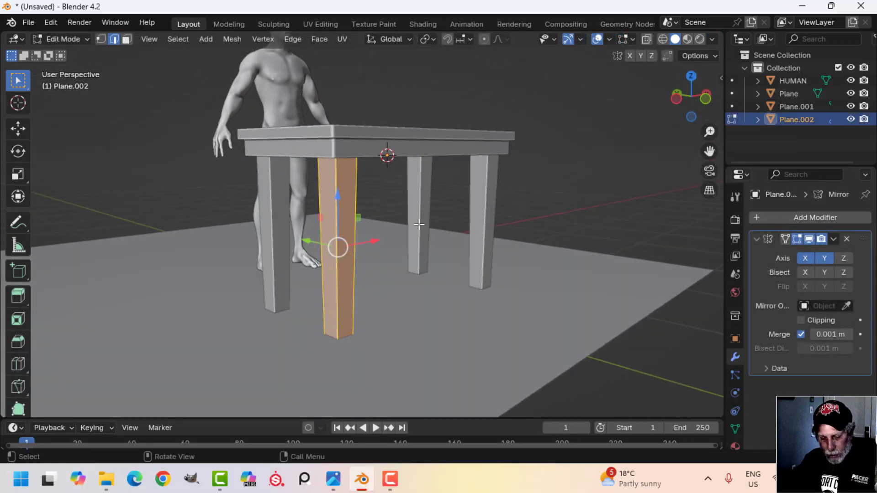
key("s")
key("shift+z")
left_click(404, 222)
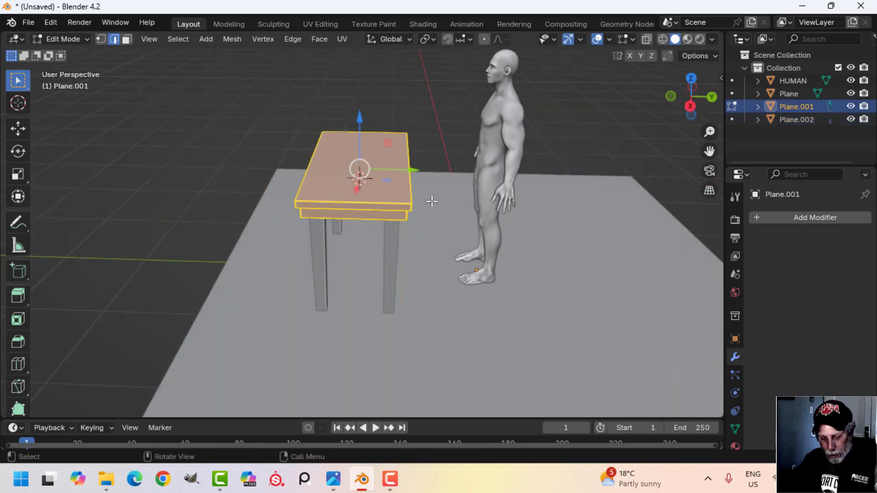
key("s")
key("y")
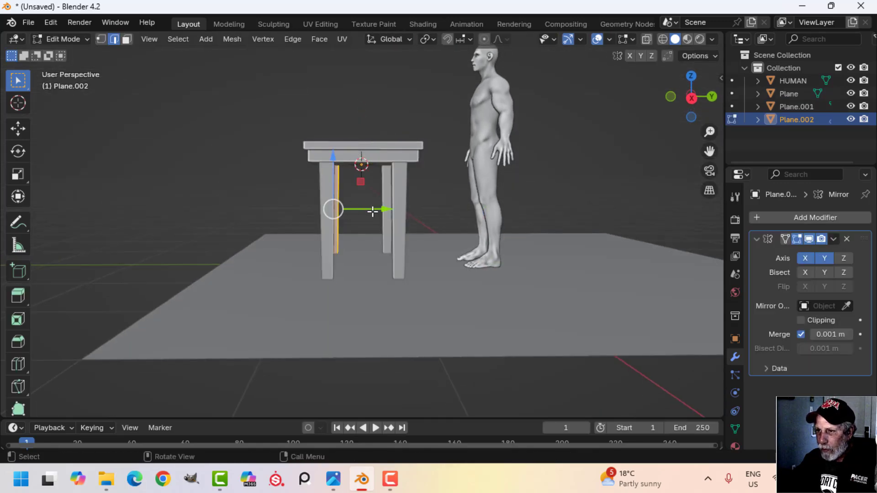
- Move the leg slightly outward along Y and X toward the tabletop's corner, and leave mesh editing
scroll(373, 211, "up", 6)
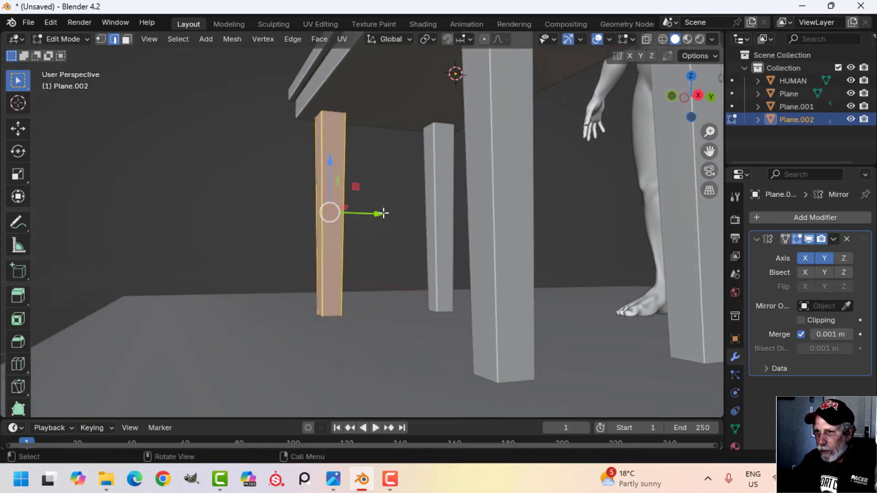
left_click_drag(383, 213, 369, 208)
middle_click_drag(370, 207, 325, 215)
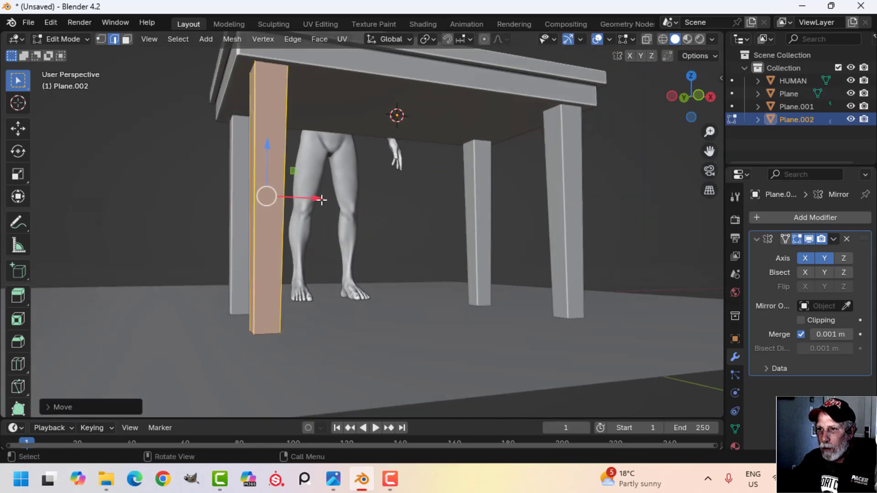
left_click_drag(321, 199, 303, 195)
key("Tab")
middle_click_drag(449, 200, 468, 197)
left_click(372, 237)
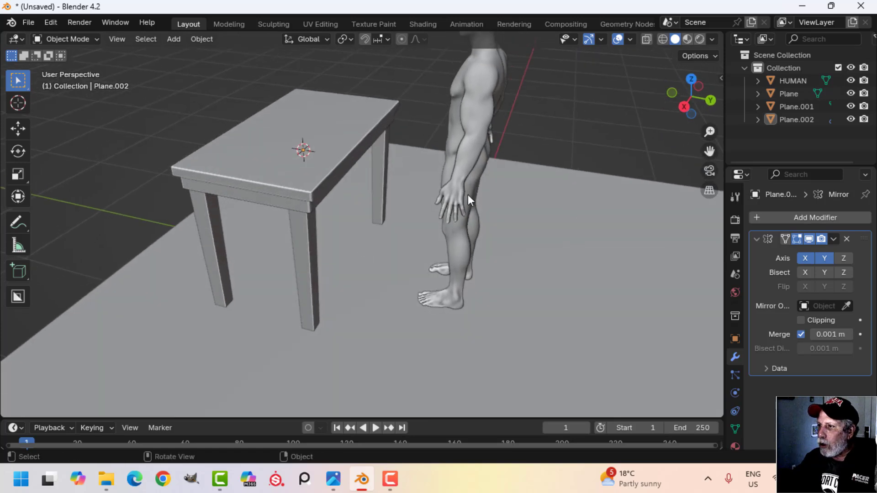
- Display face orientation and recalculate the normals of the tabletop and legs to the outside
left_click(631, 40)
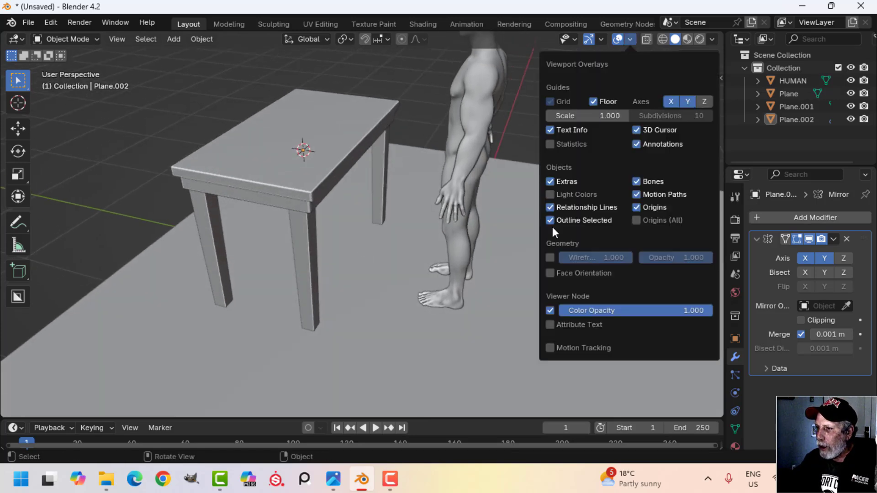
left_click(568, 272)
middle_click_drag(294, 222, 327, 198)
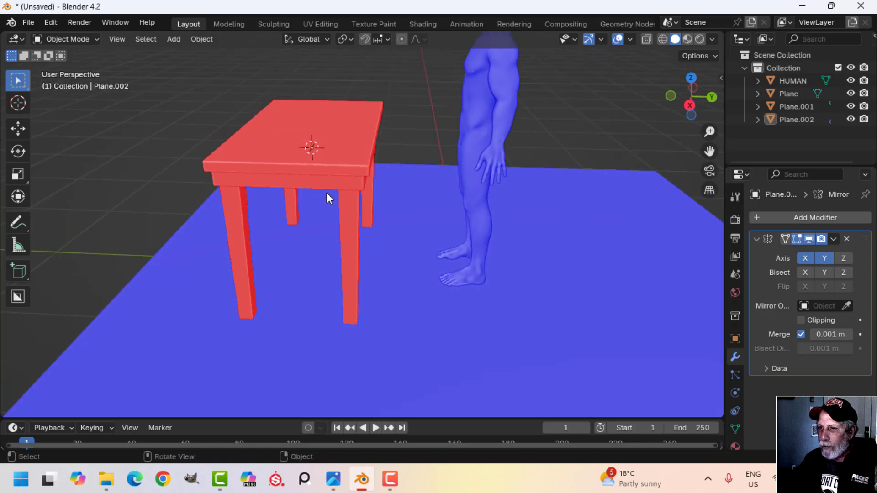
left_click(351, 196)
left_click(350, 210, "shift")
key("Tab")
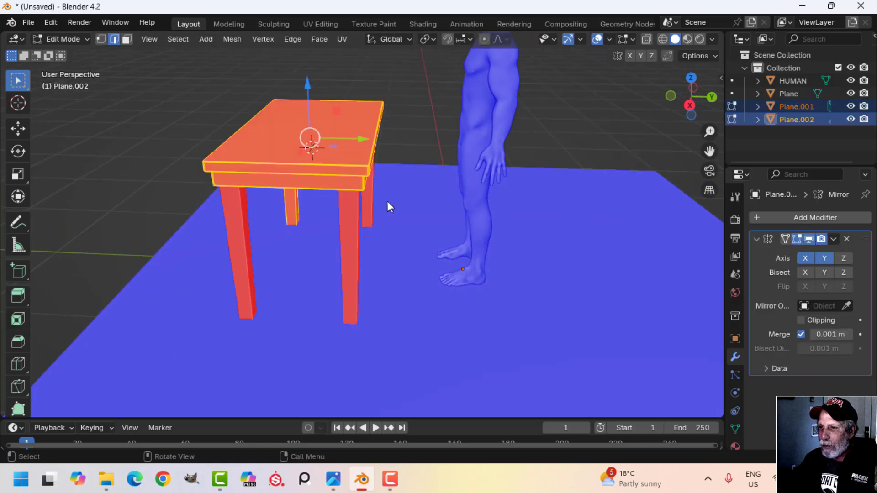
key("alt+n")
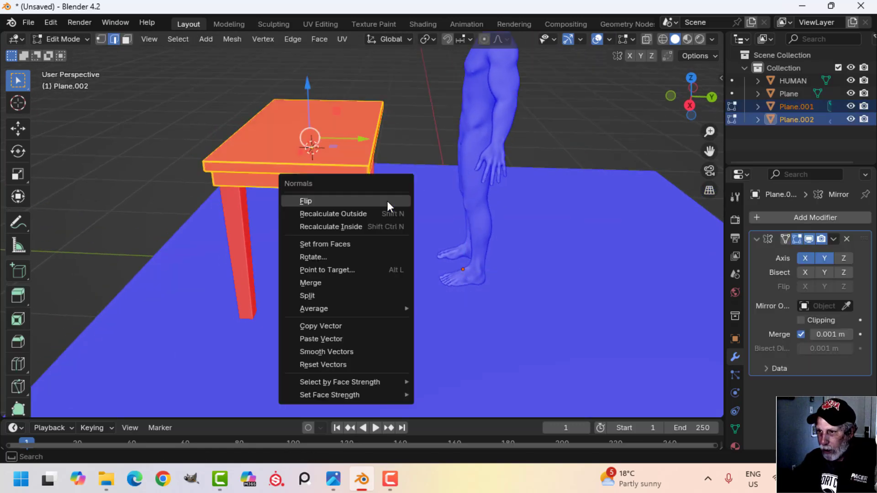
left_click(365, 212)
key("Tab")
- Deselect everything and turn off the face orientation display
left_click(525, 155)
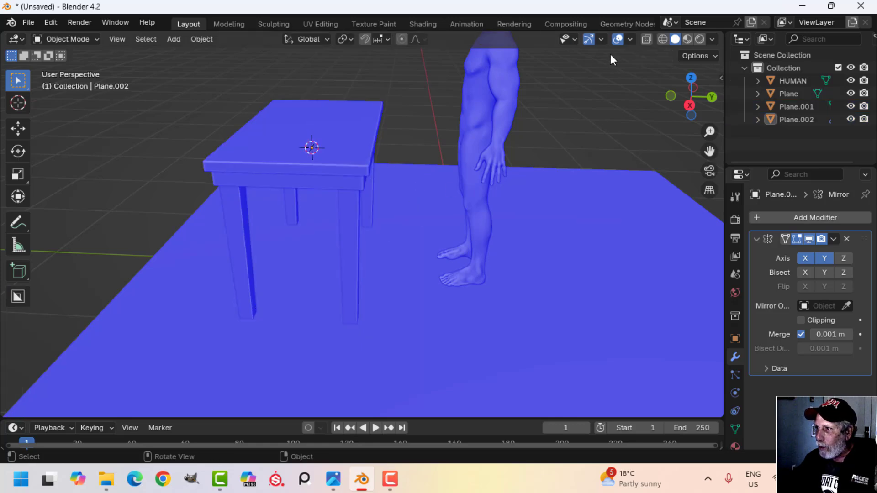
left_click(631, 39)
left_click(568, 273)
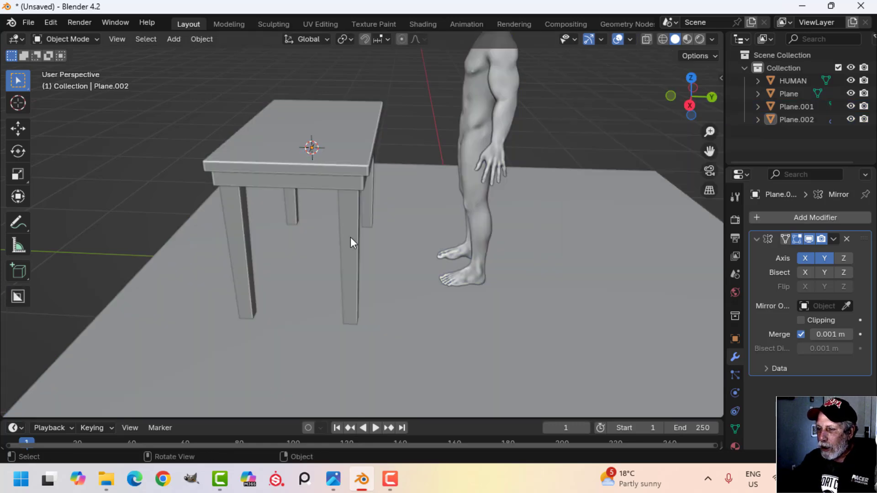
- Nudge the tabletop and legs together along the Z axis relative to the ground plane
middle_click_drag(352, 240, 356, 142)
left_click(349, 122)
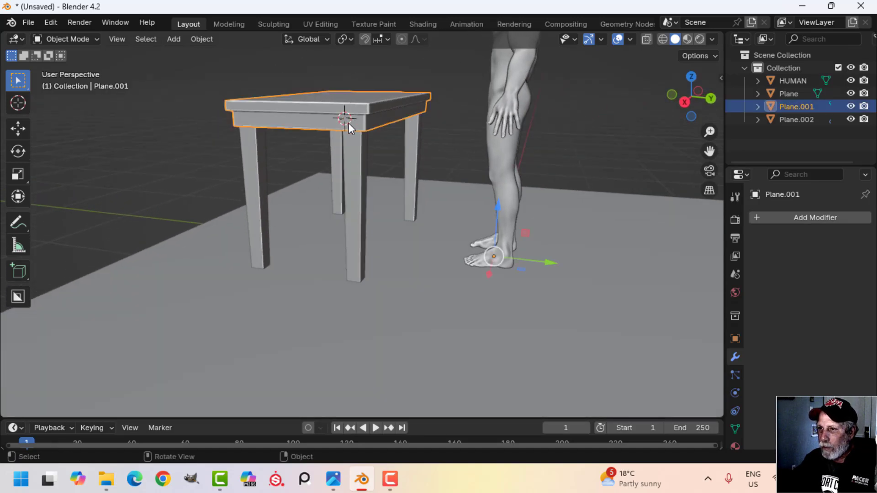
left_click(353, 158, "shift")
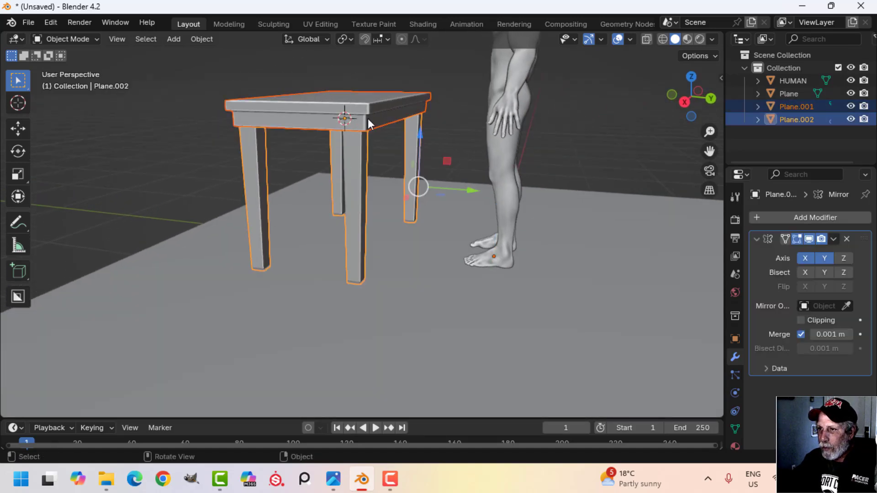
left_click(419, 133)
- Temporarily show viewport shadows to check how the table legs meet the ground plane
left_click(712, 40)
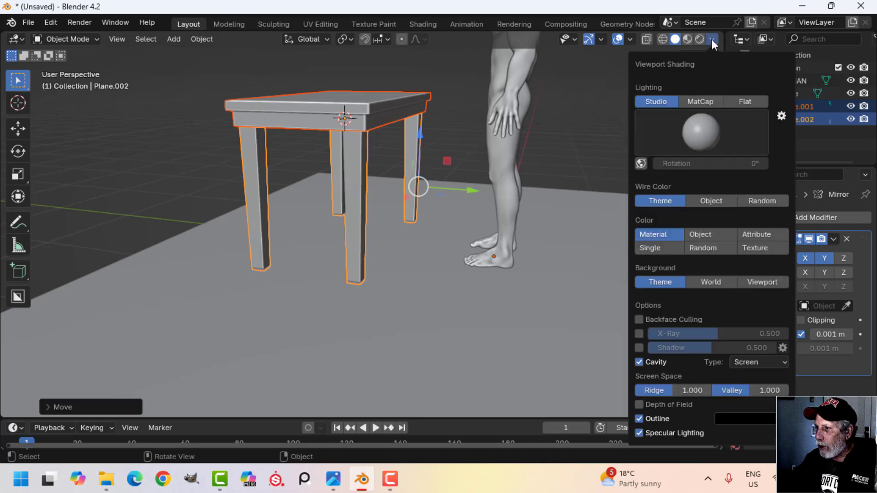
left_click(638, 348)
key("alt+a")
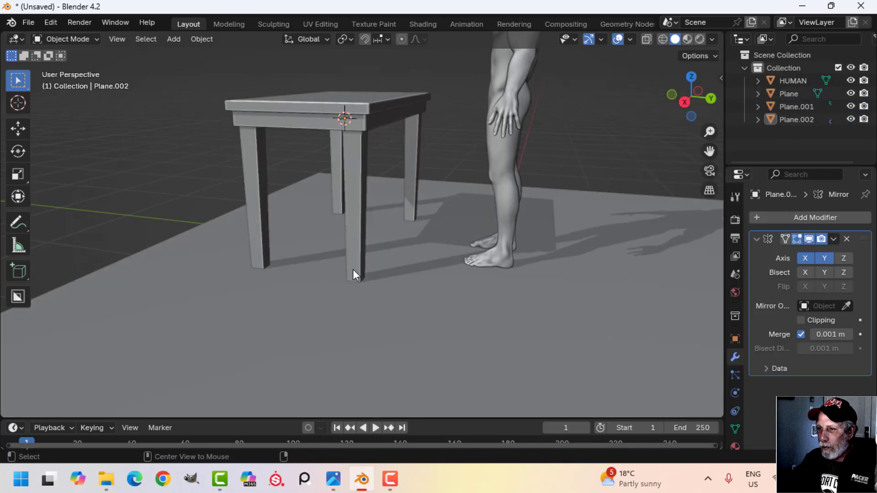
mouse_move(352, 270)
middle_mouse_down()
mouse_move(399, 270)
mouse_move(349, 284)
middle_mouse_up()
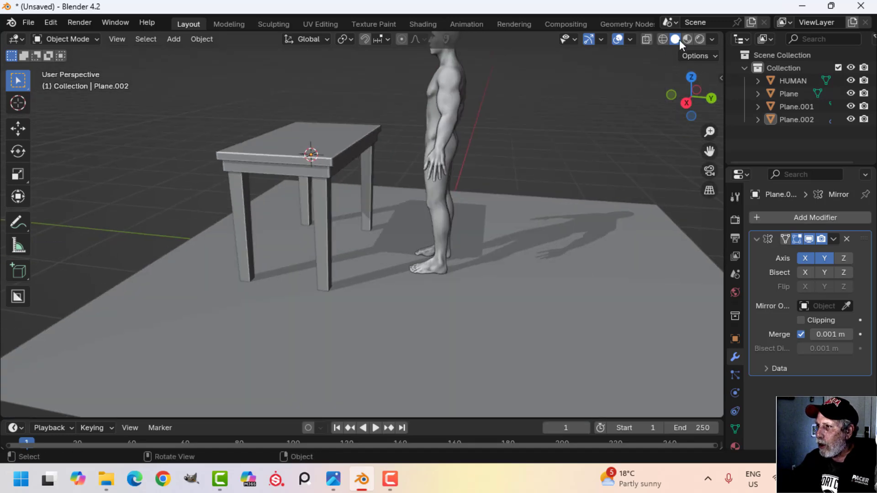
left_click(712, 39)
left_click(638, 348)
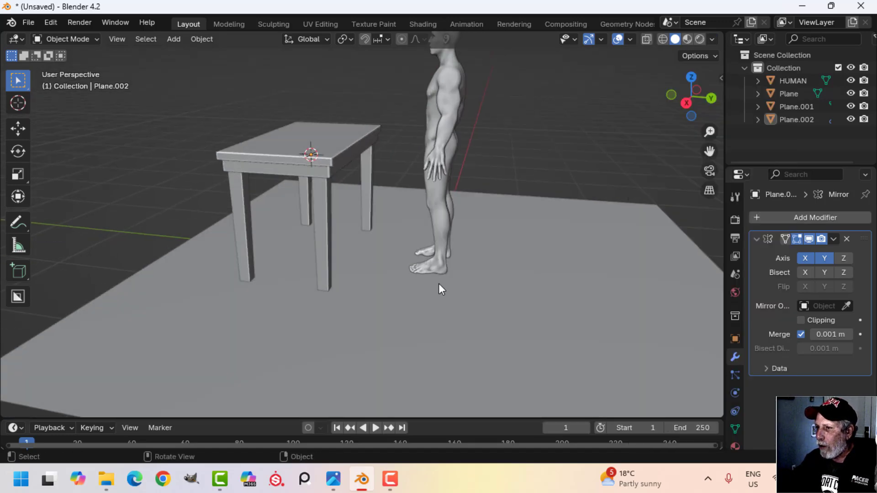
- Move the tabletop and legs into a new collection named TABLE and collapse it in the outliner
middle_click_drag(439, 283, 372, 273)
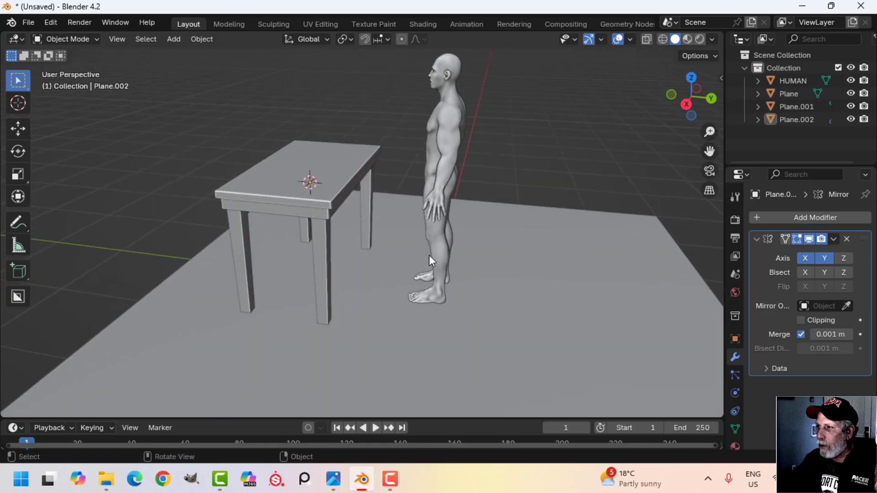
scroll(407, 233, "up", 5)
left_click(297, 208)
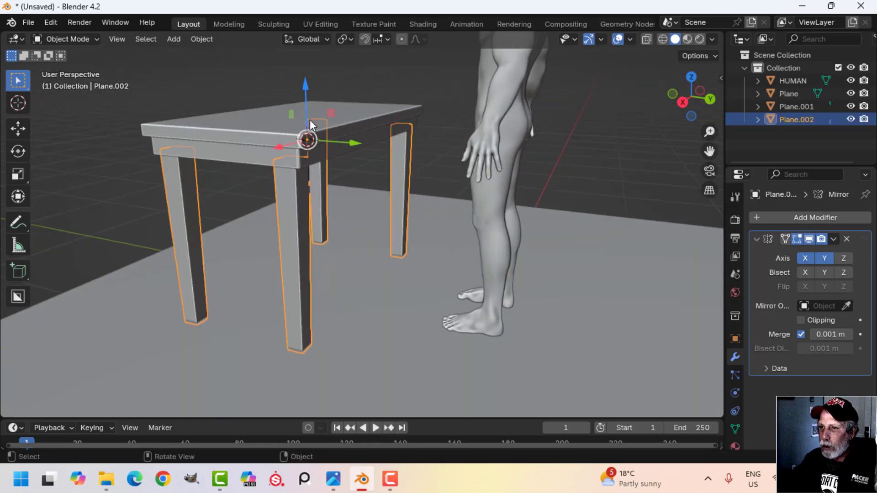
left_click(359, 166, "shift")
middle_click_drag(359, 170, 383, 272)
key("m")
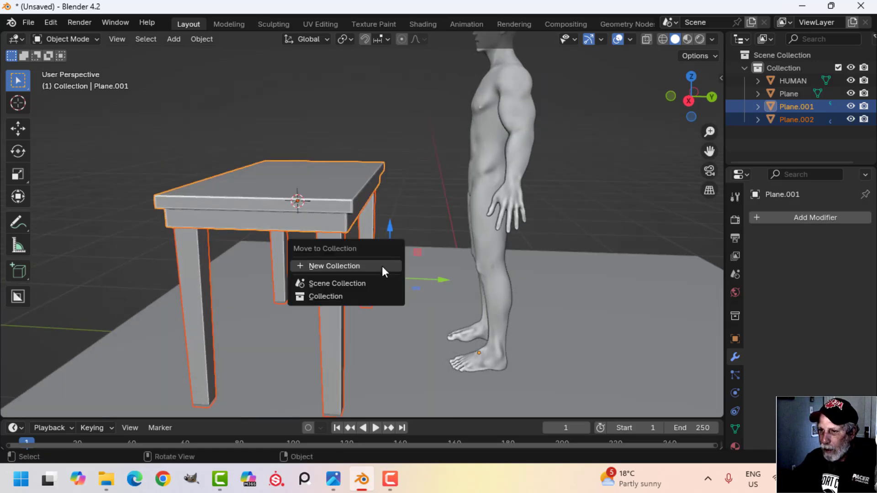
left_click(382, 266)
key("Caps_Lock")
type("TABLE")
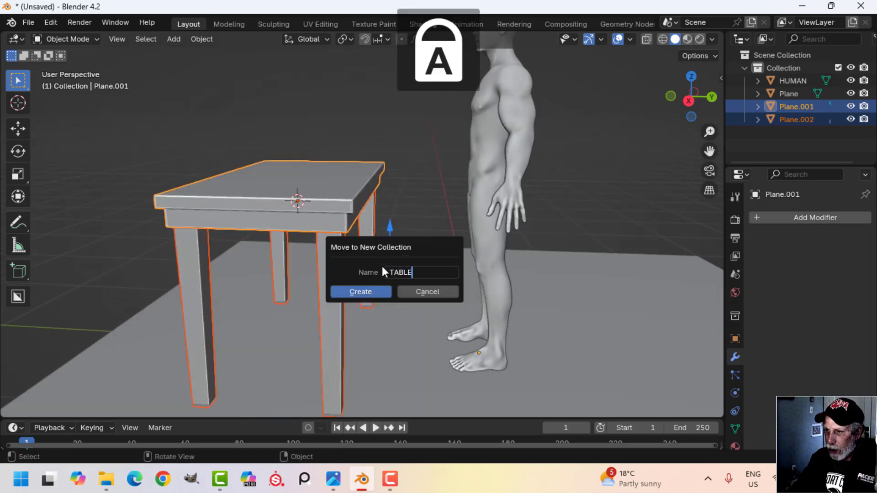
left_click(377, 289)
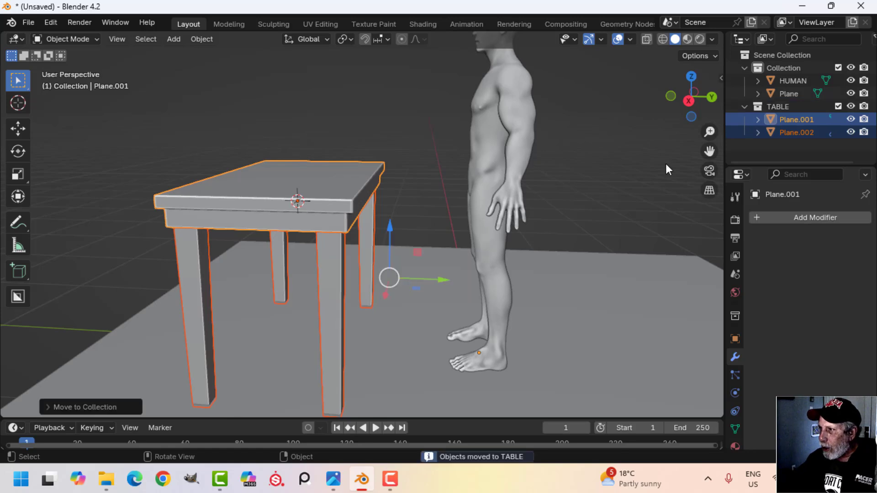
left_click(745, 108)
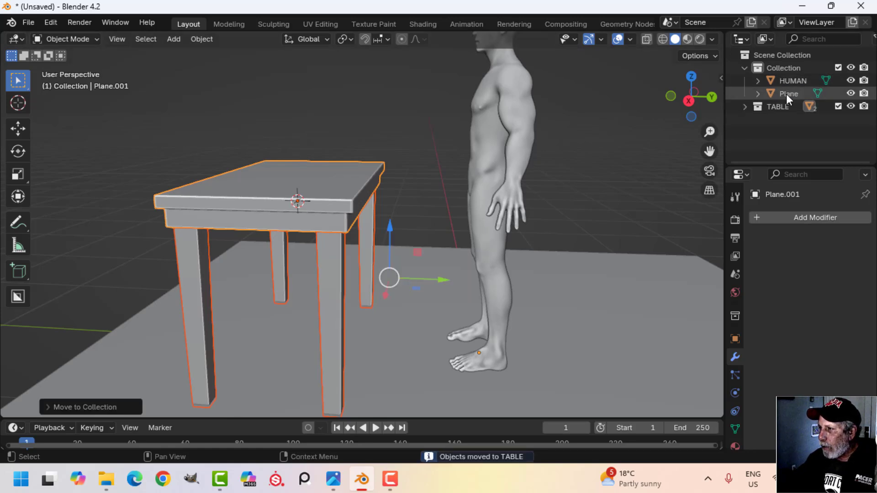
- Move the human figure into a new collection named HUMAN
left_click(792, 92)
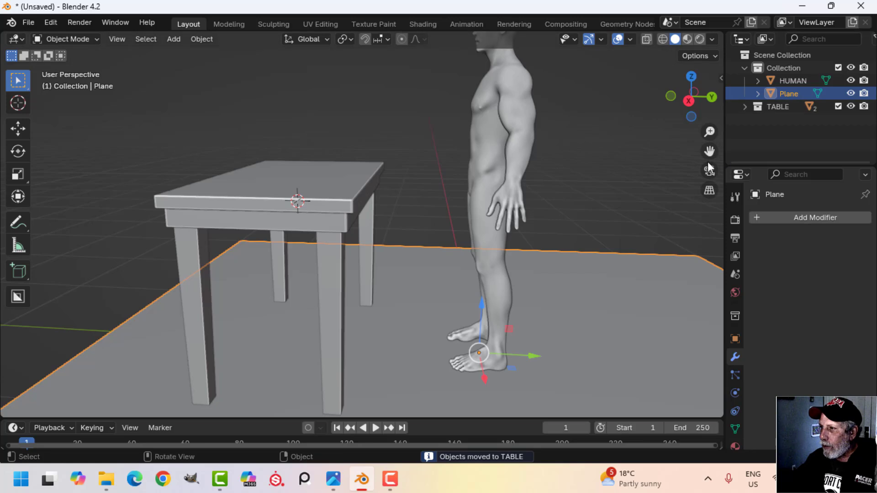
left_click(792, 78)
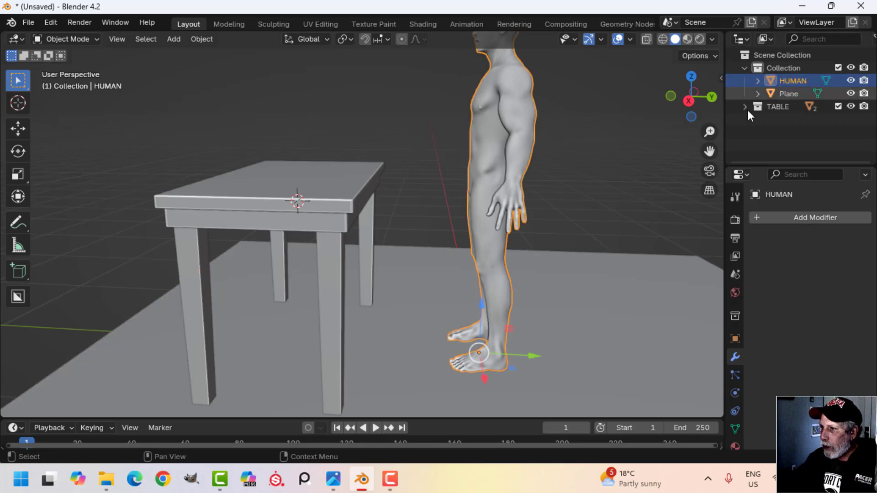
key("m")
left_click(554, 231)
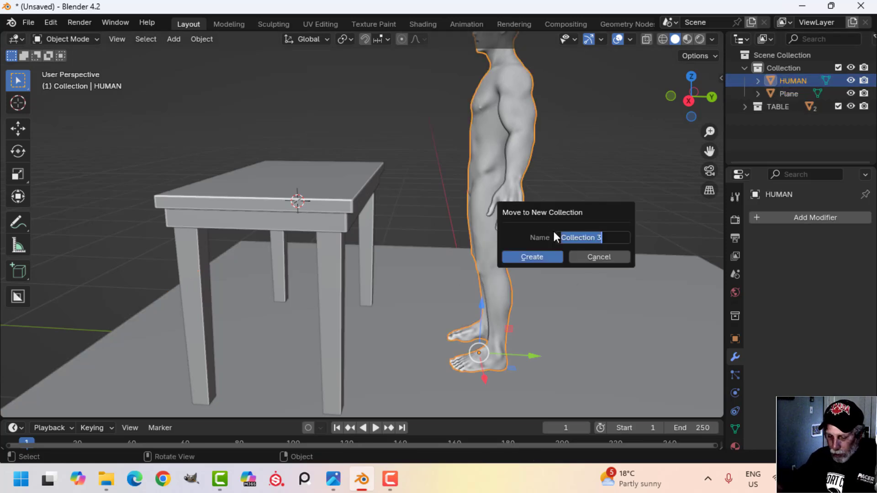
type("HUMAN")
key("Return")
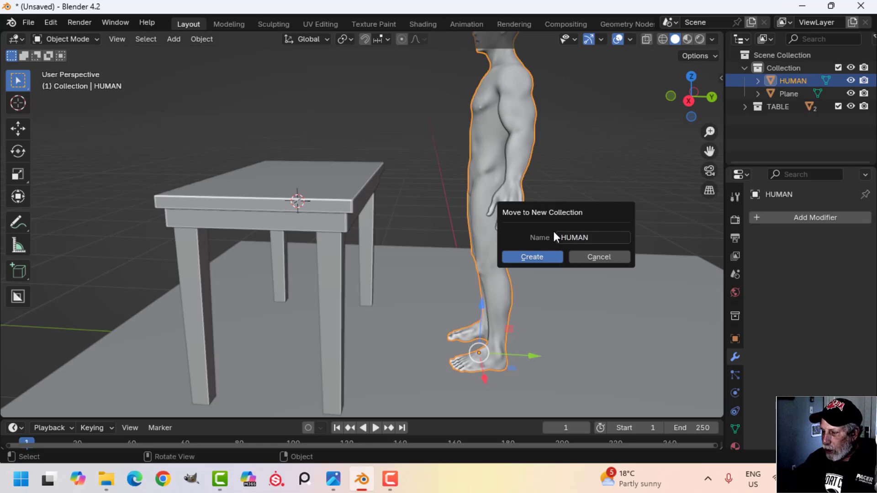
left_click(544, 254)
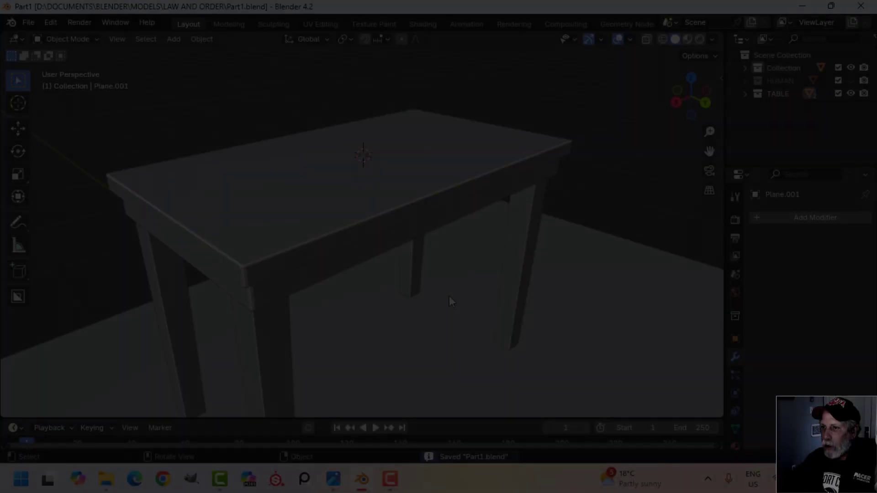
- Add a mesh circle at the centre of the tabletop and scale its vertices down to a small base outline
middle_click_drag(450, 297, 415, 303)
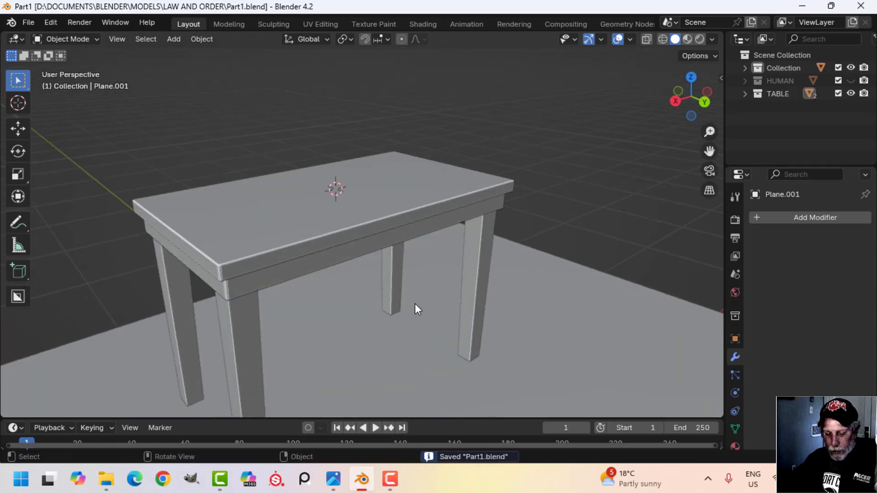
key("shift+a")
mouse_move(380, 196)
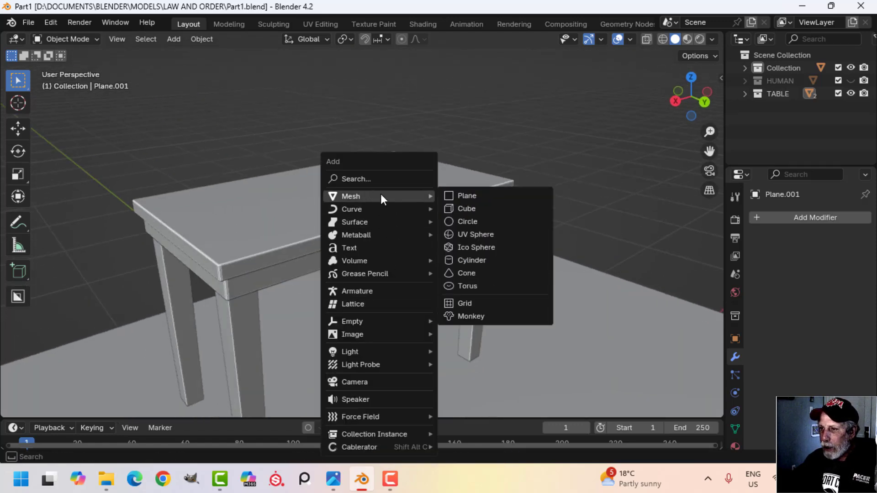
left_click(468, 221)
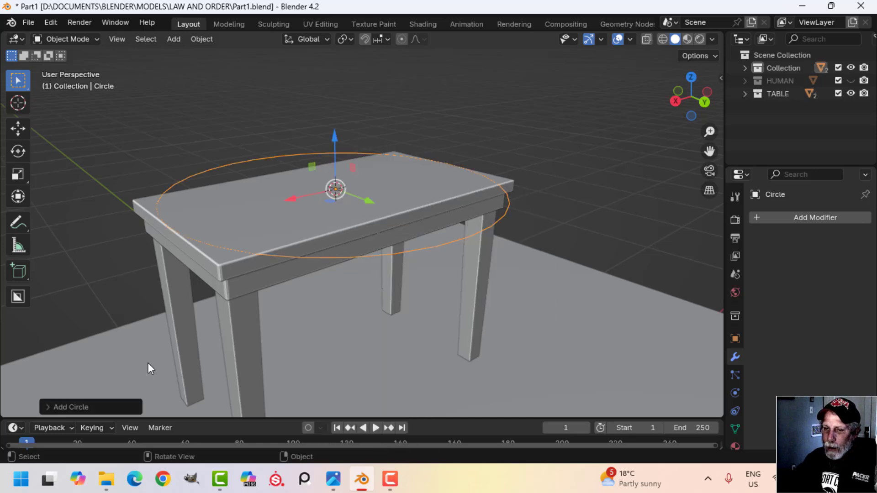
key("Tab")
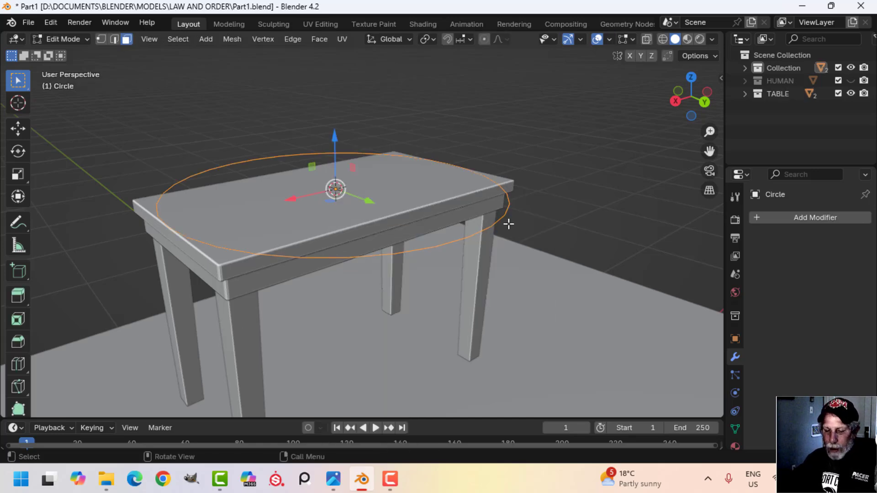
key("s")
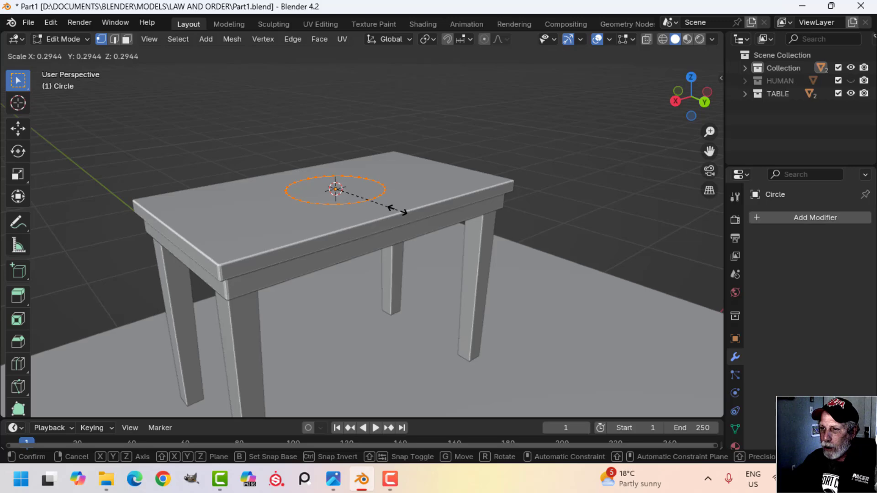
left_click(389, 211)
scroll(439, 241, "up", 4)
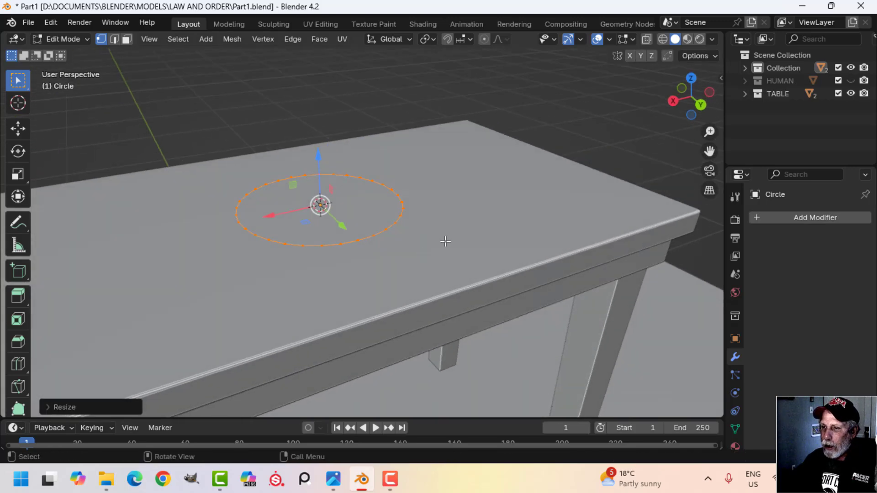
key("s")
left_click(427, 240)
- Extrude the circle upward along Z to form a short vertical base rim
scroll(423, 239, "down", 5)
middle_click_drag(423, 239, 441, 218, "shift")
middle_click_drag(441, 218, 439, 237)
scroll(431, 218, "up", 4)
middle_click_drag(438, 237, 447, 249, "shift")
middle_click_drag(443, 244, 446, 249)
key("e")
right_click(431, 229)
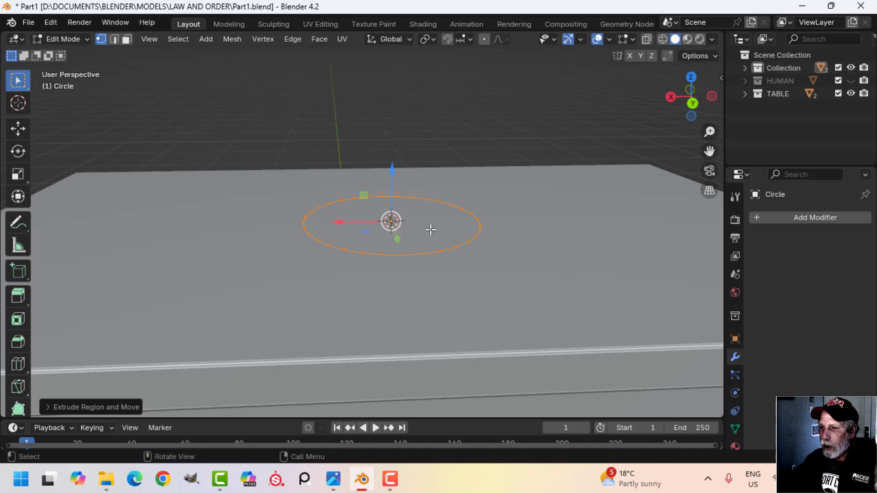
left_click_drag(396, 181, 397, 165)
- Extrude the rim's upper edge loop and scale it slightly inward to form a narrow ledge
scroll(484, 208, "down", 2)
key("s")
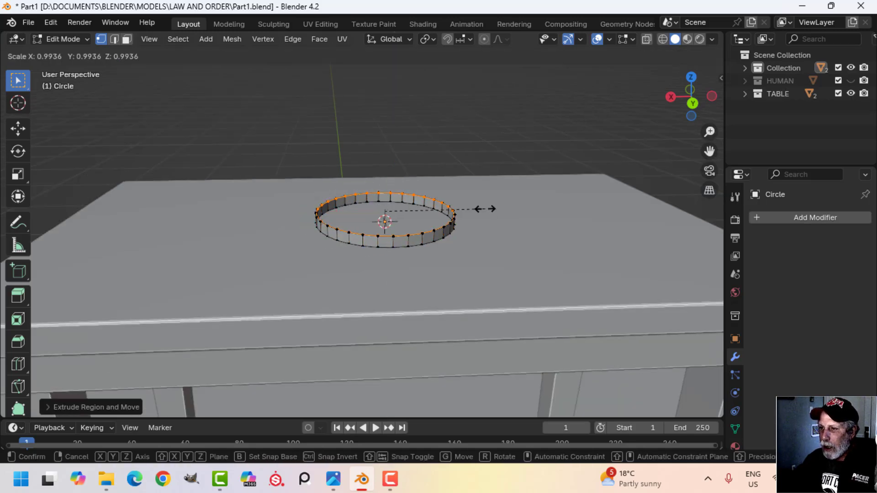
left_click(479, 211)
scroll(481, 215, "up", 3)
scroll(467, 216, "down", 4)
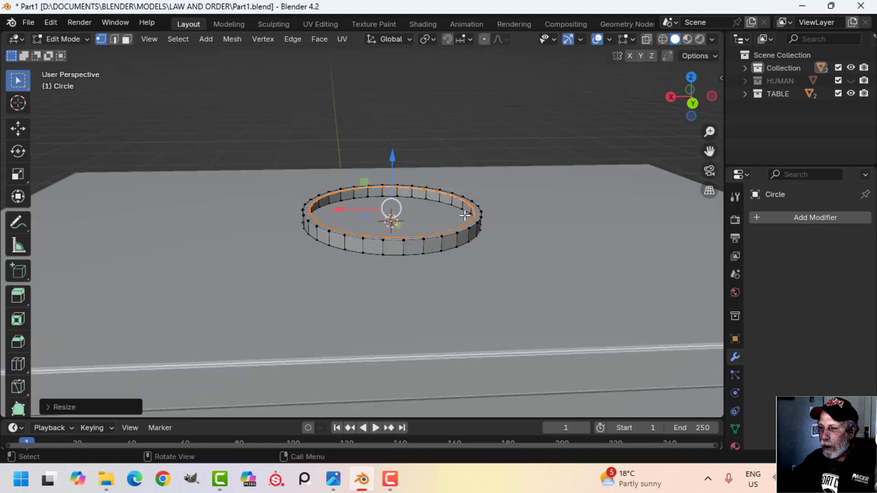
- Extrude the ledge's inner loop upward along Z and scale the raised loop inward to form a tapered cone
middle_click_drag(459, 215, 433, 231, "shift")
left_click_drag(385, 185, 385, 174)
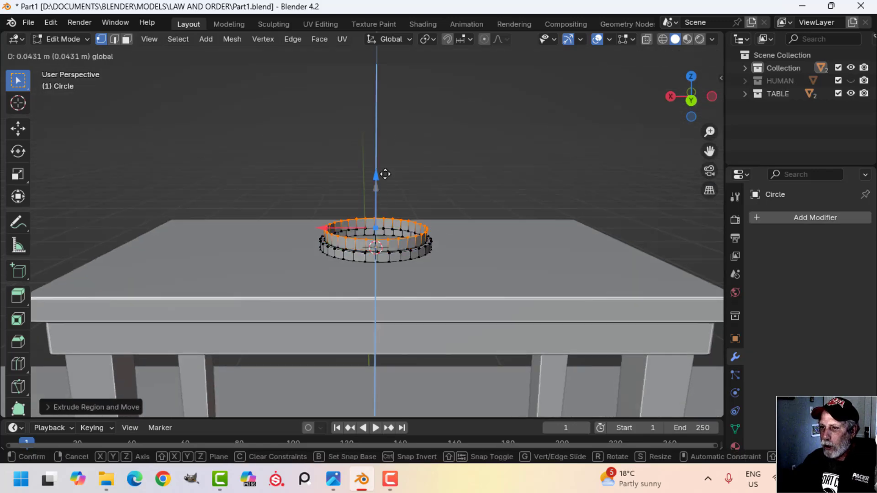
left_click_drag(396, 131, 396, 115)
key("s")
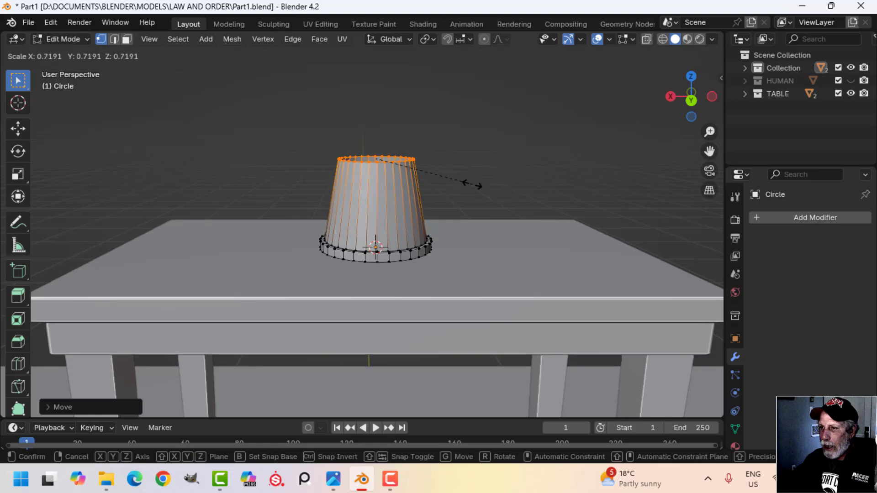
left_click(416, 185)
- Add a loop cut halfway up the cone and scale it inward to give the sides a concave flare
scroll(419, 189, "up", 3)
middle_click_drag(452, 202, 417, 205)
key("ctrl+r")
left_click(429, 193)
right_click(429, 194)
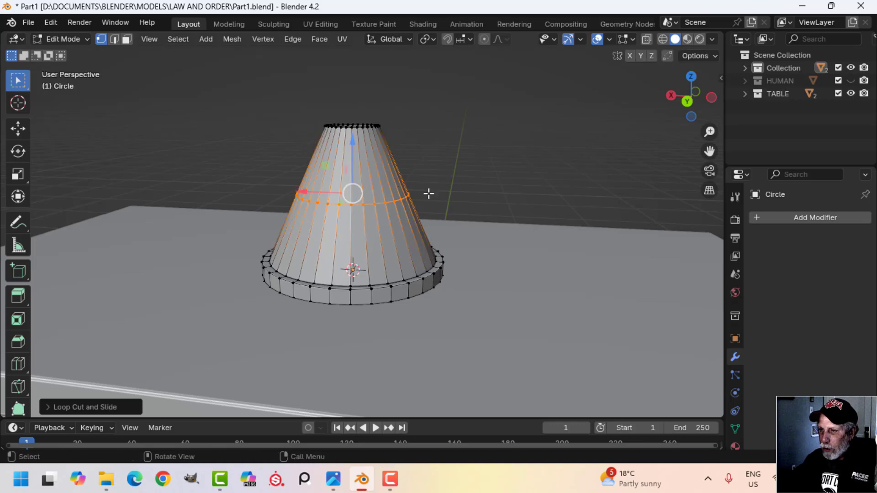
key("s")
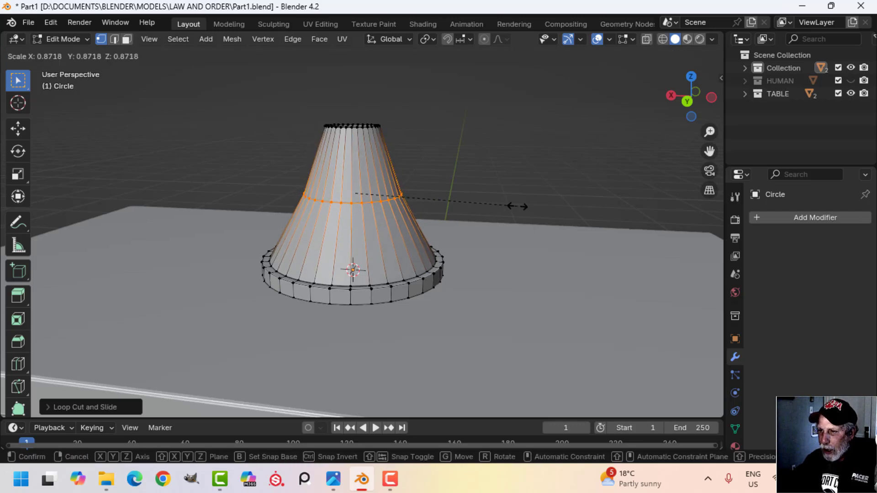
left_click(509, 206)
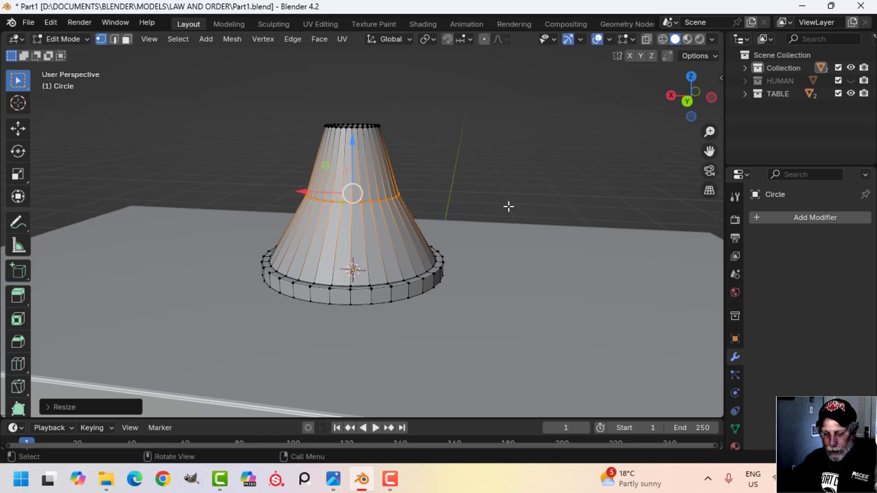
- Bevel the cone's middle edge loop with 5 segments and an offset of about 0.11 m, and check the curve in Object Mode
key("2")
mouse_move(500, 207)
middle_mouse_down()
mouse_move(521, 180)
mouse_move(517, 205)
mouse_move(487, 208)
middle_mouse_up()
scroll(517, 206, "up", 2)
scroll(486, 208, "down", 3)
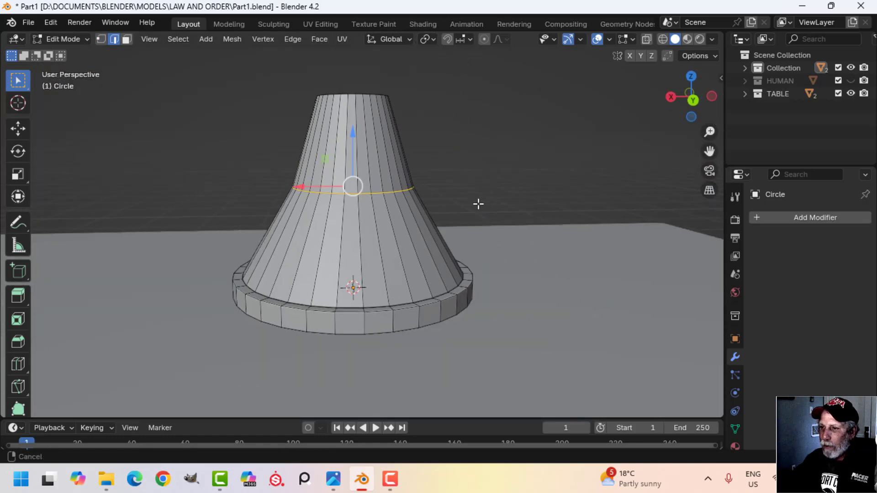
key("ctrl+b")
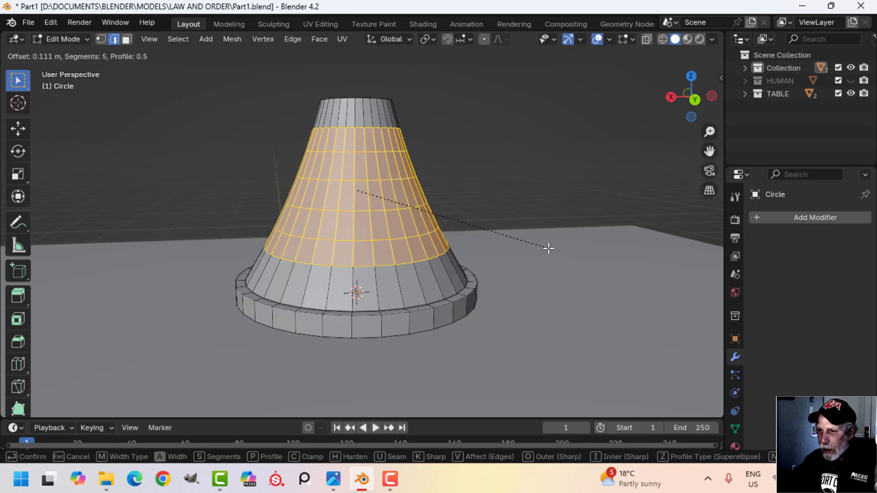
left_click(549, 248)
key("Tab")
scroll(495, 248, "down", 3)
middle_click_drag(495, 248, 439, 215)
scroll(442, 229, "up", 5)
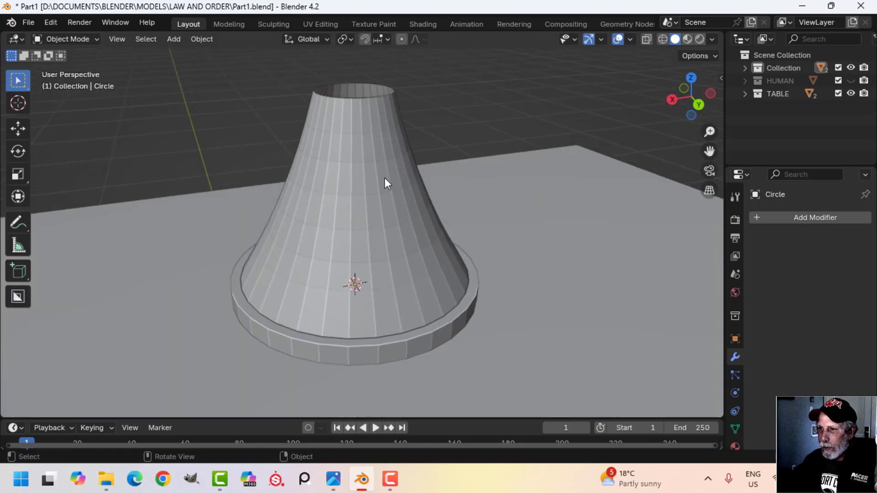
- Extrude the cone's open top edge loop and scale it inward to form a flat ring around the opening
key("Tab")
scroll(415, 209, "up", 5)
key("alt+a")
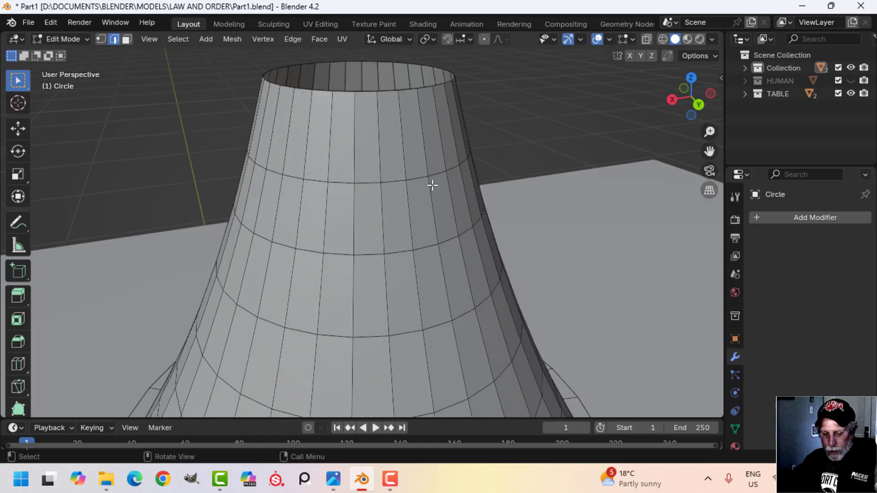
middle_click_drag(430, 177, 425, 218, "shift")
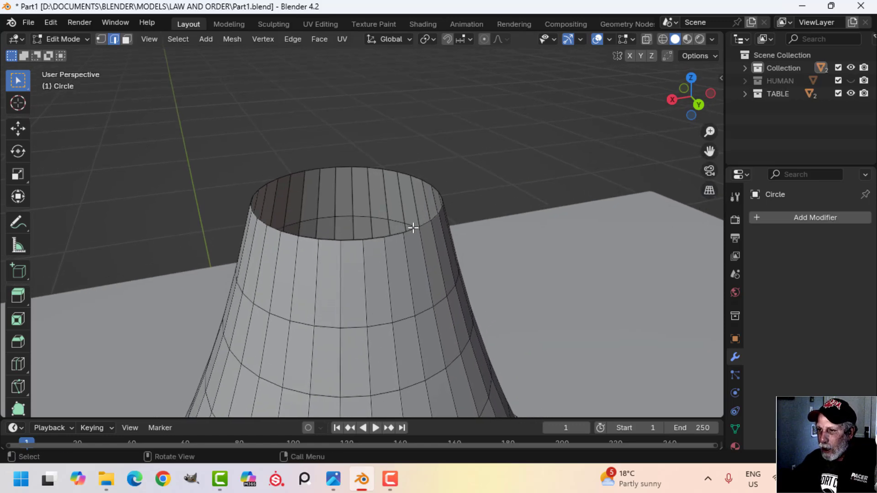
left_click(413, 228, "alt")
scroll(475, 225, "down", 3)
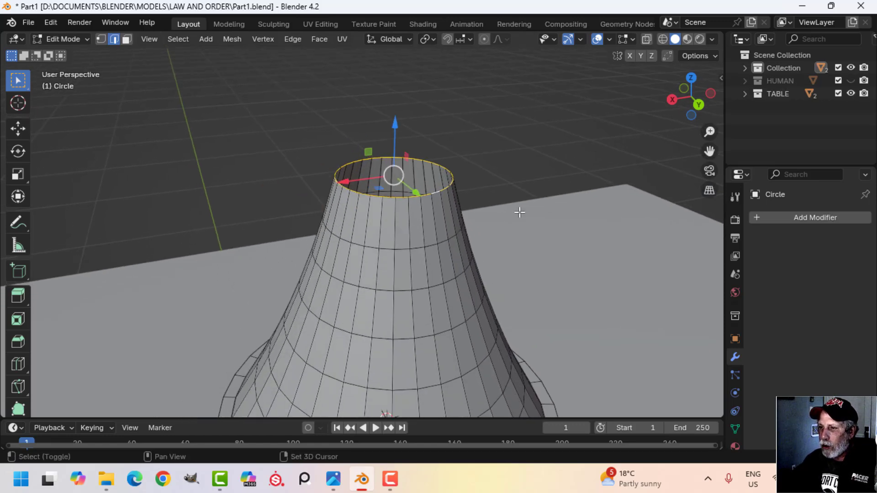
key("e")
key("Escape")
key("s")
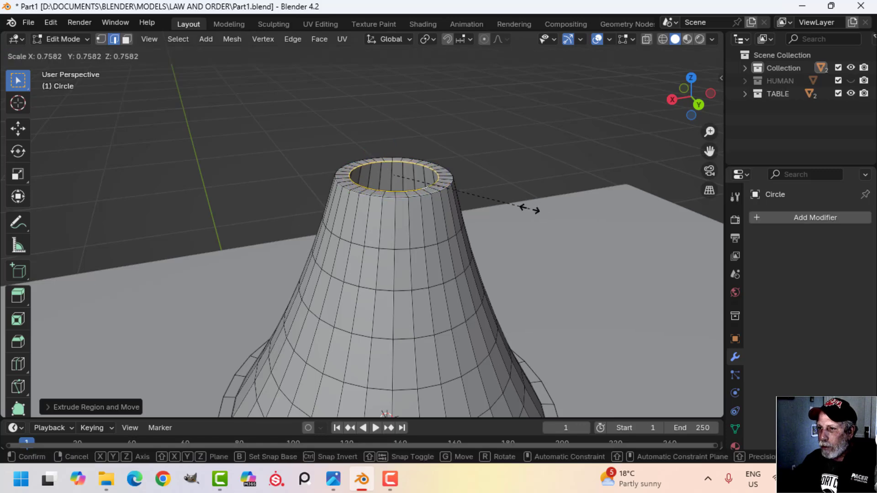
left_click(502, 208)
- Extrude the ring's inner loop upward about 0.086 m to form a cylindrical neck
scroll(495, 201, "down", 3)
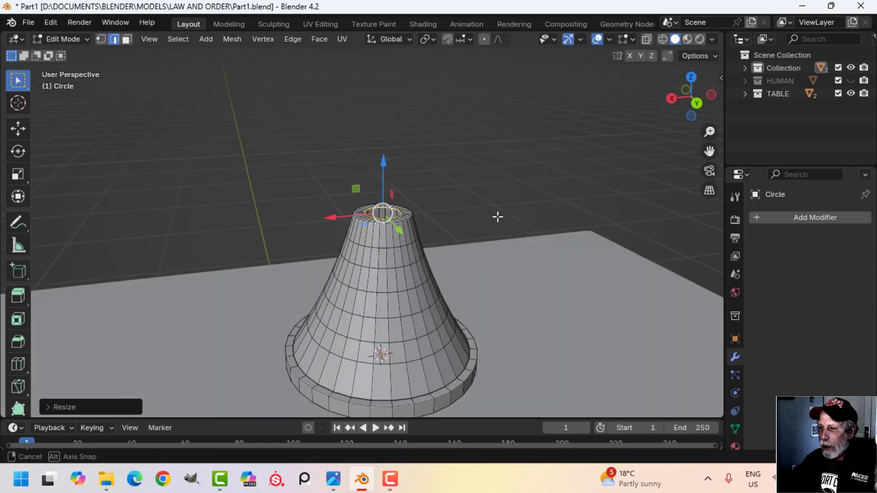
key("e")
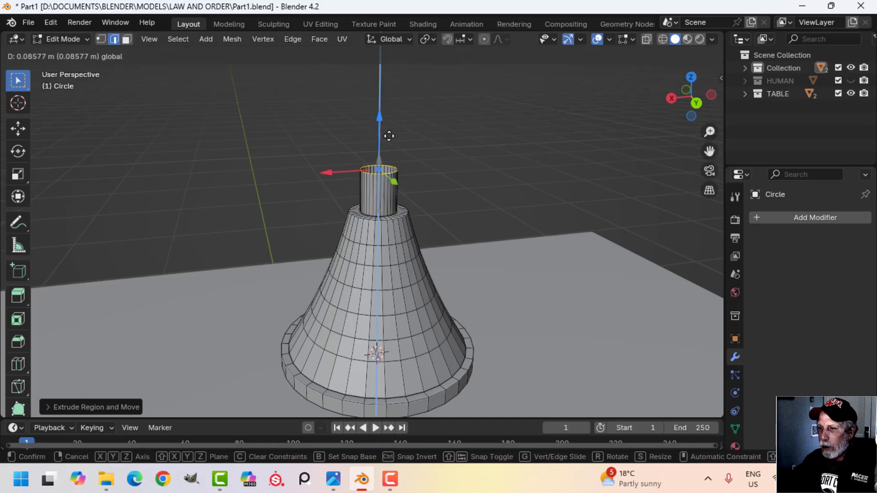
left_click(387, 135)
- Bevel the top outer edge loop of the stand's base rim with 2 segments and an offset of about 0.005 m
scroll(430, 205, "up", 2)
middle_click_drag(457, 248, 450, 182, "shift")
middle_click_drag(470, 229, 456, 225, "shift")
middle_click_drag(457, 225, 452, 200)
scroll(462, 265, "up", 2)
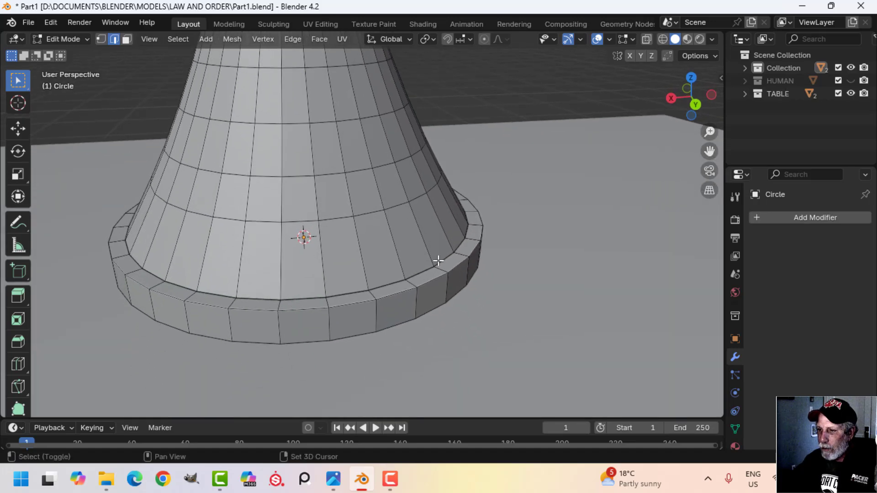
left_click(402, 295, "alt")
key("ctrl+b")
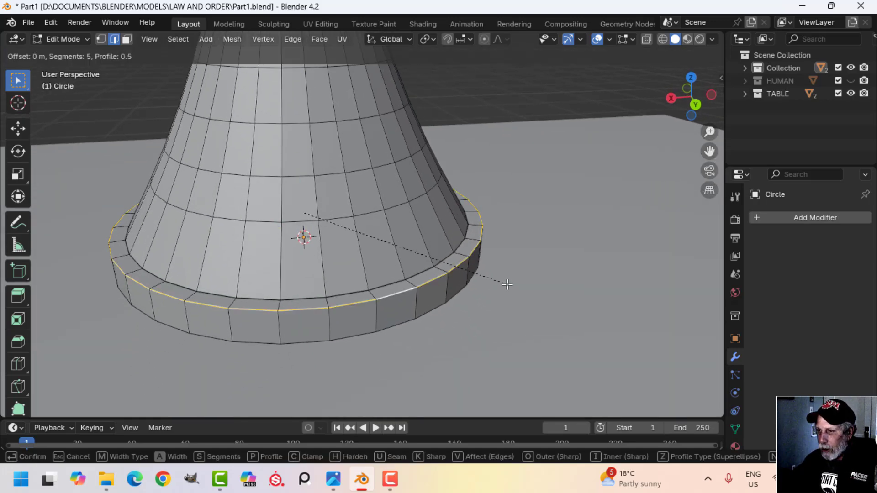
scroll(516, 287, "down", 4)
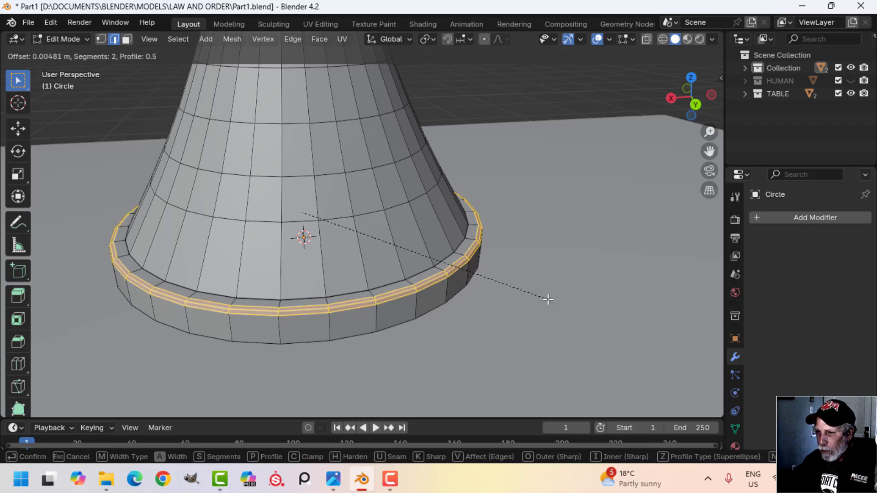
left_click(549, 299)
- Bevel the edge loop where the cone meets the base rim with 2 segments and an offset of about 0.004 m
left_click(403, 277, "alt")
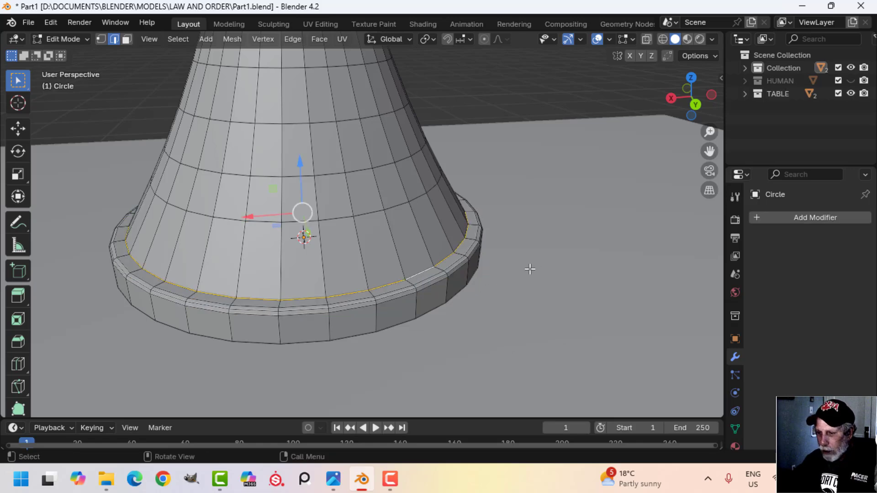
key("ctrl+b")
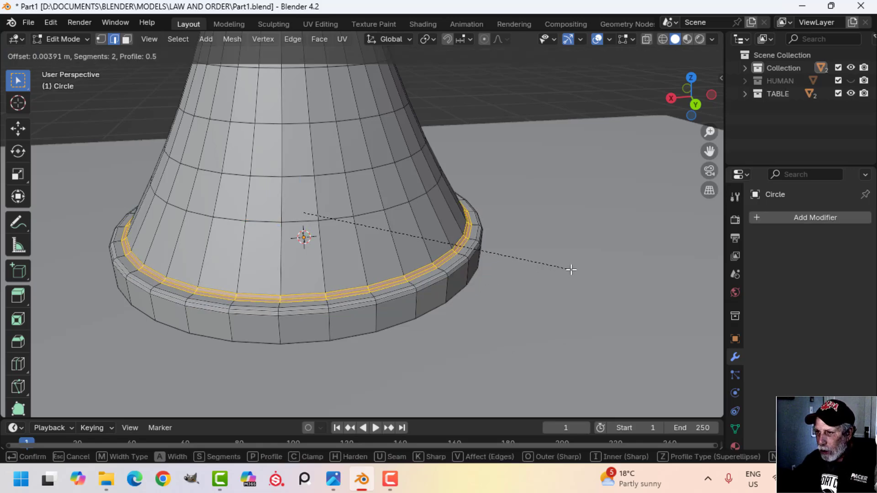
left_click(573, 270)
- Bevel the outer and inner edge loops of the ring around the neck together, with 2 segments and an offset of about 0.003 m
scroll(484, 242, "down", 5)
middle_click_drag(380, 205, 401, 290, "shift")
scroll(395, 265, "up", 3)
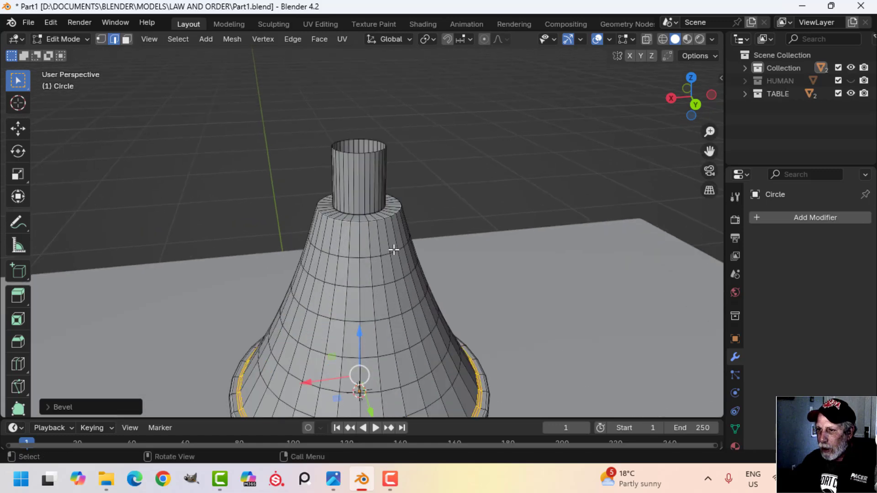
key("alt+a")
scroll(412, 238, "up", 6)
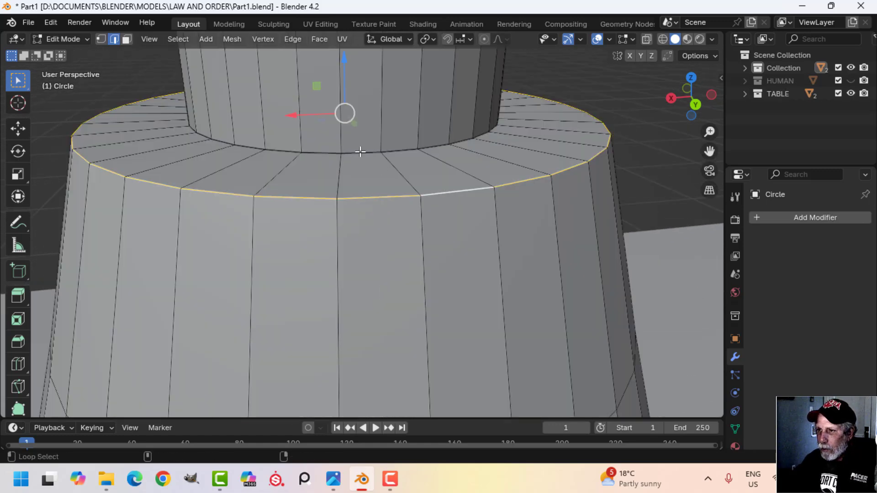
left_click(360, 151, "alt+shift")
scroll(411, 178, "down", 5)
middle_click_drag(495, 221, 449, 214, "shift")
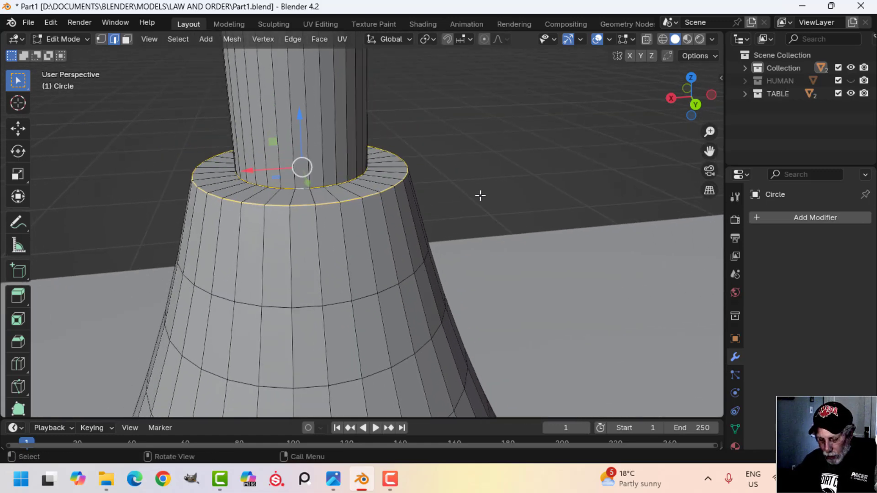
key("ctrl+b")
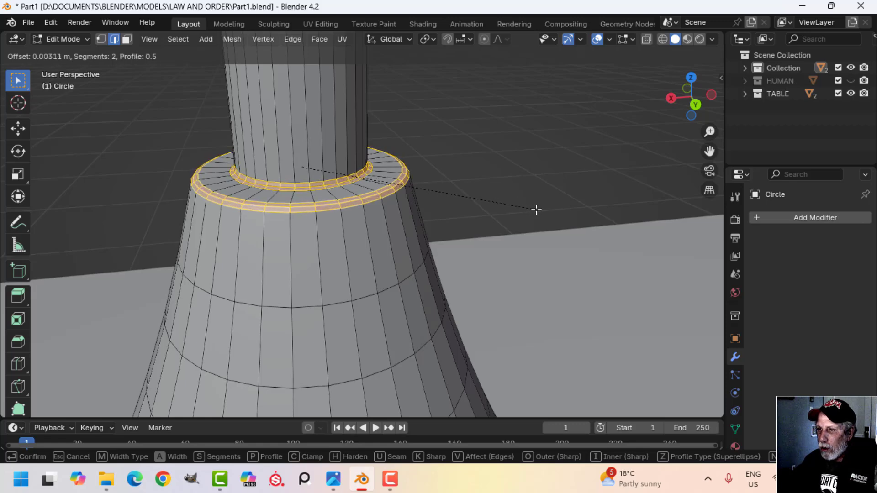
left_click(535, 210)
- Return to Object Mode and apply Shade Smooth to the stand
key("Tab")
right_click(324, 128)
left_click(324, 128)
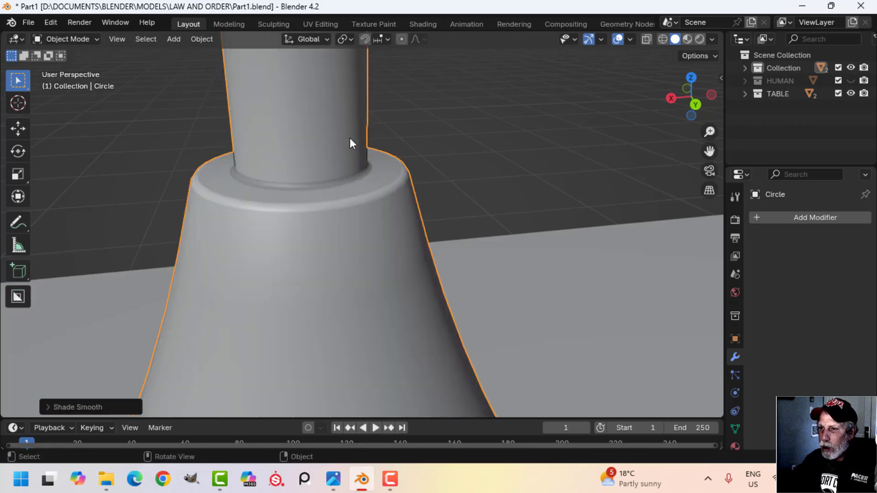
scroll(350, 143, "down", 6)
middle_click_drag(453, 222, 426, 194)
middle_click_drag(440, 216, 445, 218)
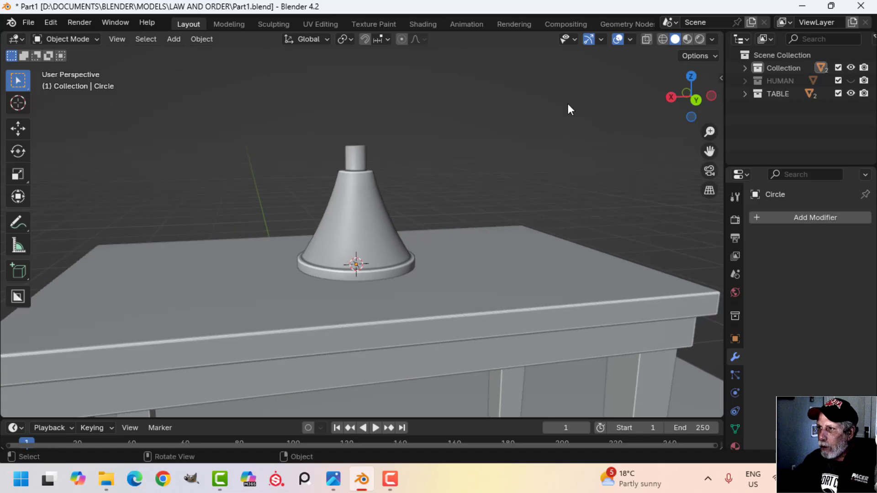
- Flip the normals of all the stand's faces, displaying the Face Orientation overlay only while checking them
left_click(631, 40)
left_click(583, 274)
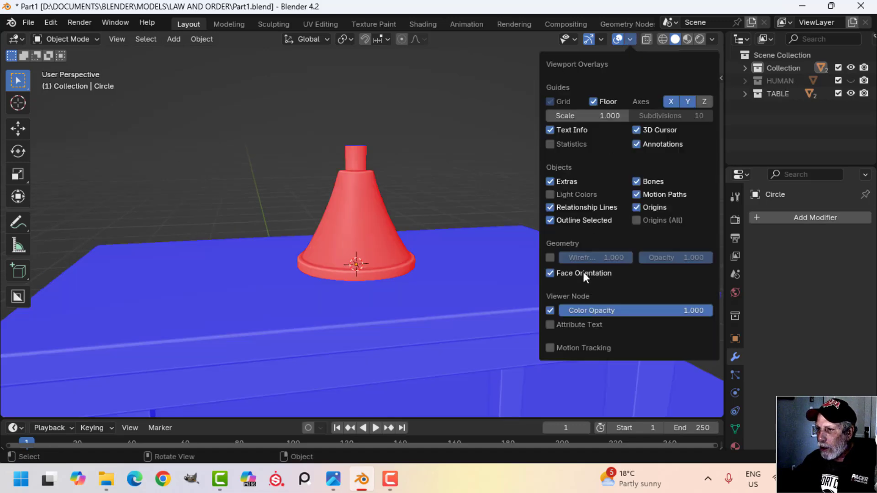
key("Tab")
key("a")
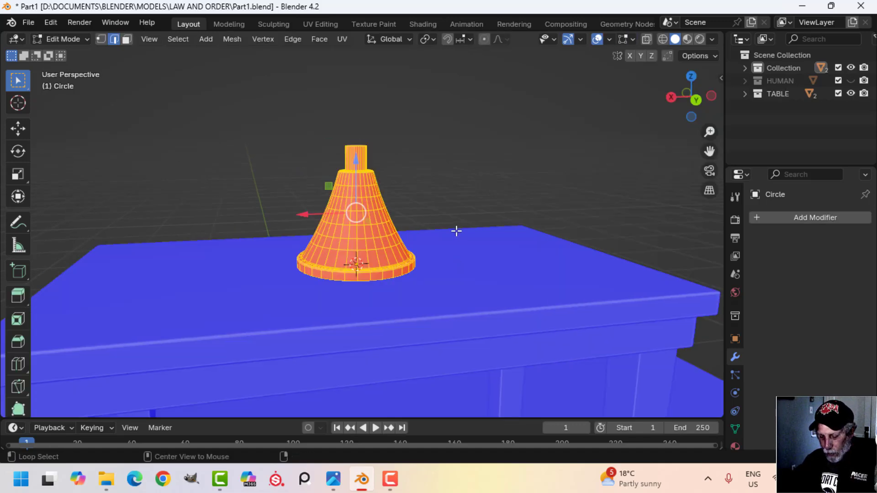
key("alt+n")
left_click(456, 231)
key("Tab")
middle_click_drag(432, 239, 416, 223)
left_click(630, 39)
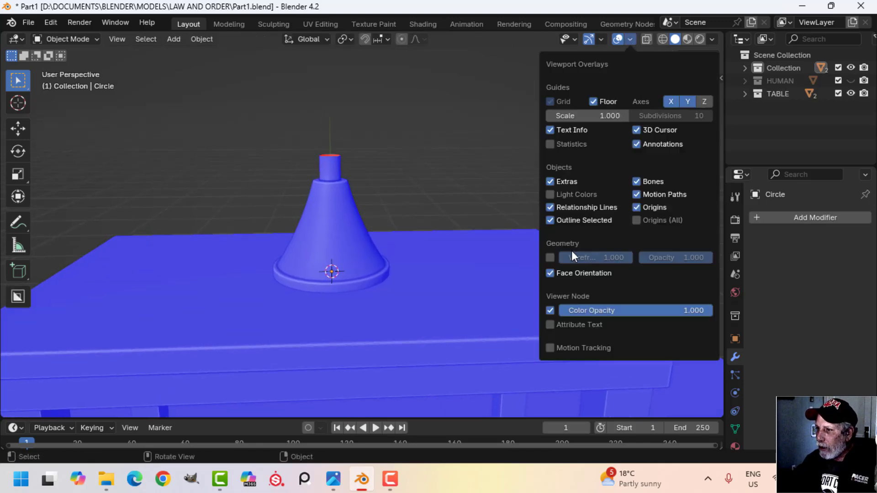
left_click(565, 273)
- Duplicate an edge loop from the stand's base rim and move the copy straight up along Z to above the neck
scroll(418, 256, "down", 3)
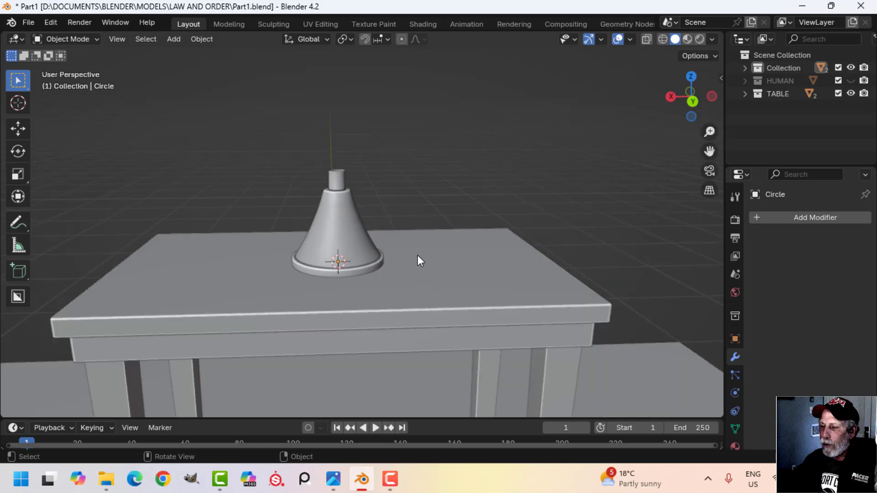
mouse_move(415, 222)
middle_mouse_down()
mouse_move(426, 232)
mouse_move(401, 212)
mouse_move(400, 222)
middle_mouse_up()
scroll(411, 234, "up", 3)
key("Tab")
key("alt+a")
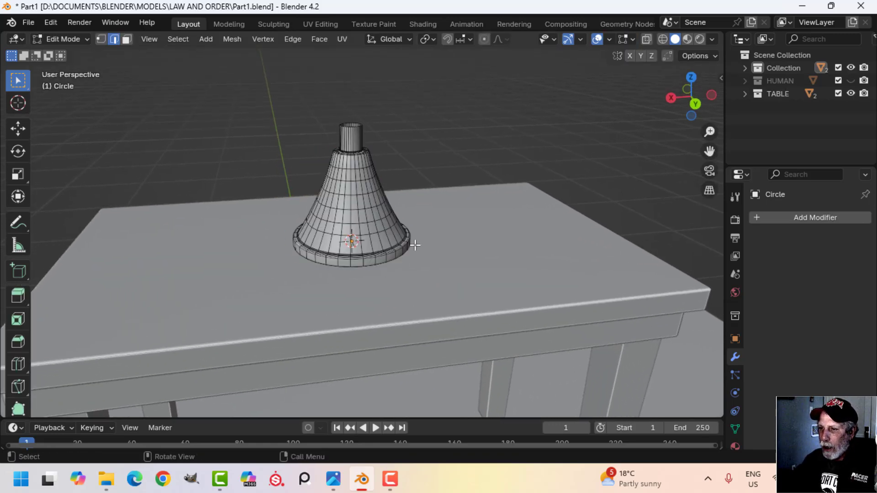
scroll(414, 240, "up", 2)
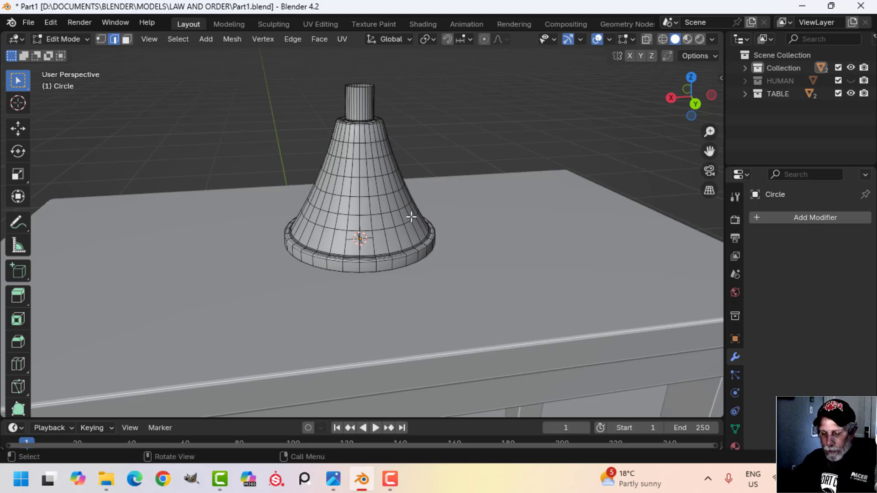
scroll(411, 256, "down", 4)
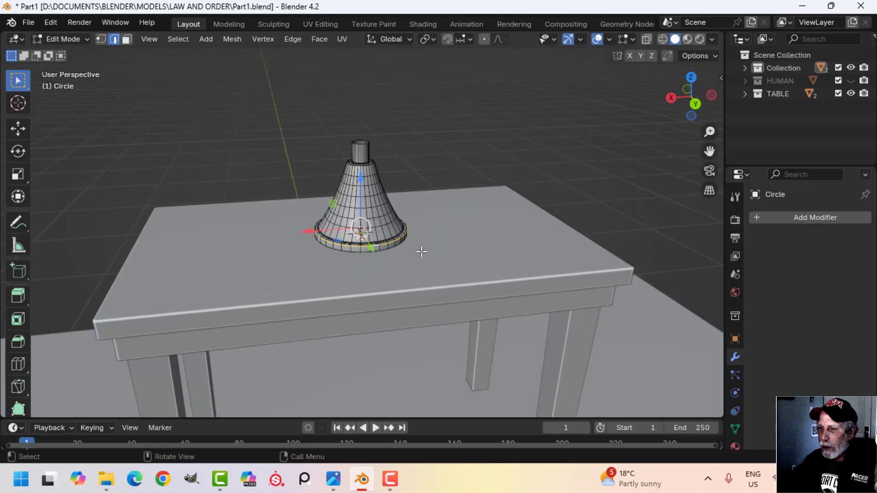
mouse_move(421, 251)
middle_mouse_down()
mouse_move(421, 232)
mouse_move(391, 221)
mouse_move(419, 234)
middle_mouse_up()
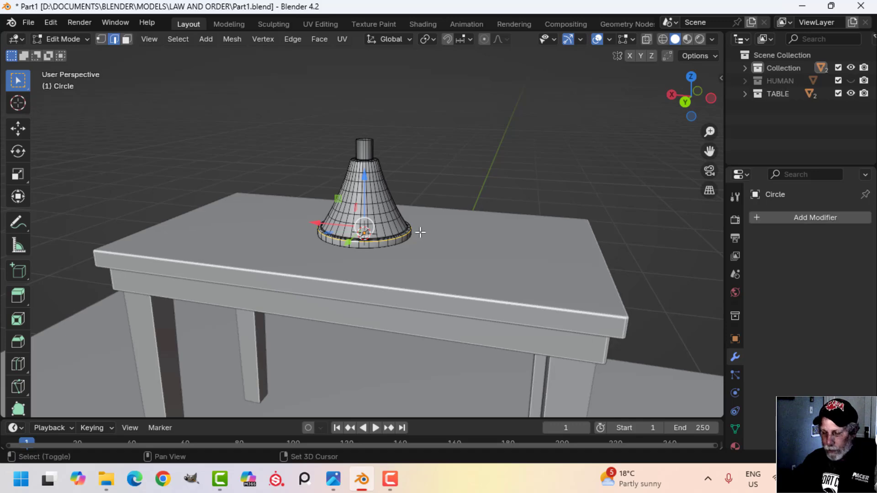
key("shift+d")
key("z")
left_click(371, 56)
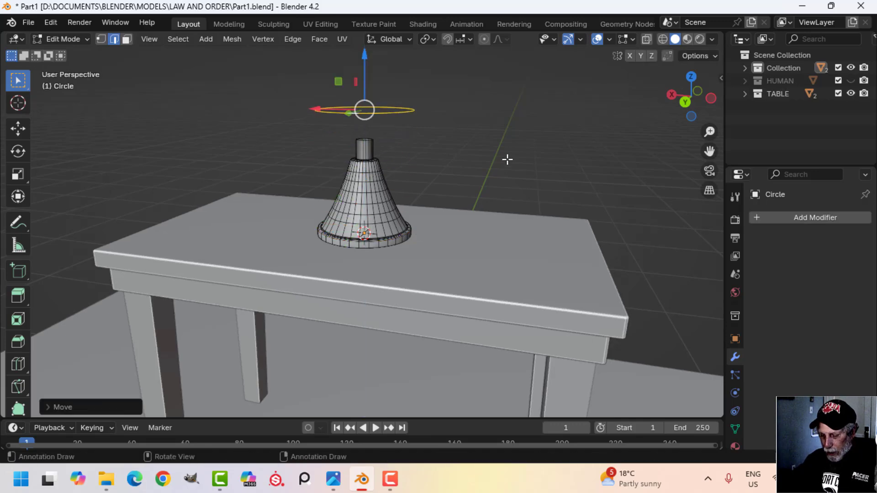
- Separate the duplicated loop into its own object and enter Edit Mode on that object
key("p")
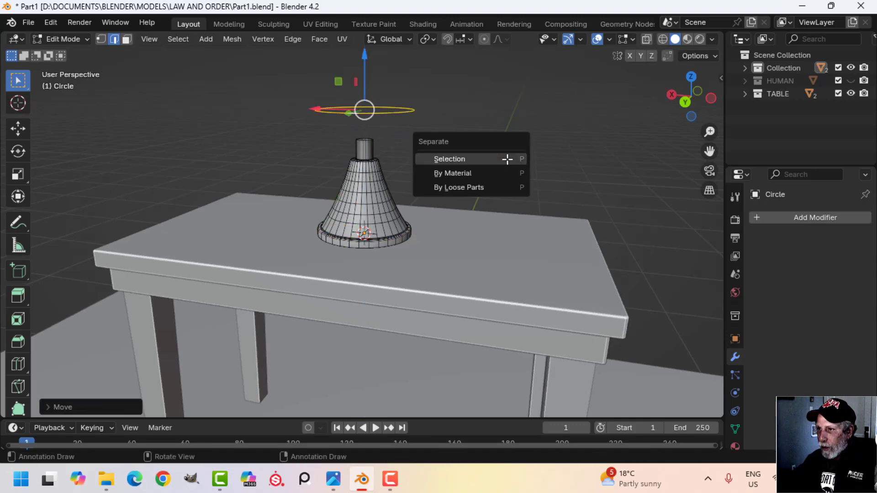
left_click(507, 159)
key("Tab")
left_click(383, 113)
key("Tab")
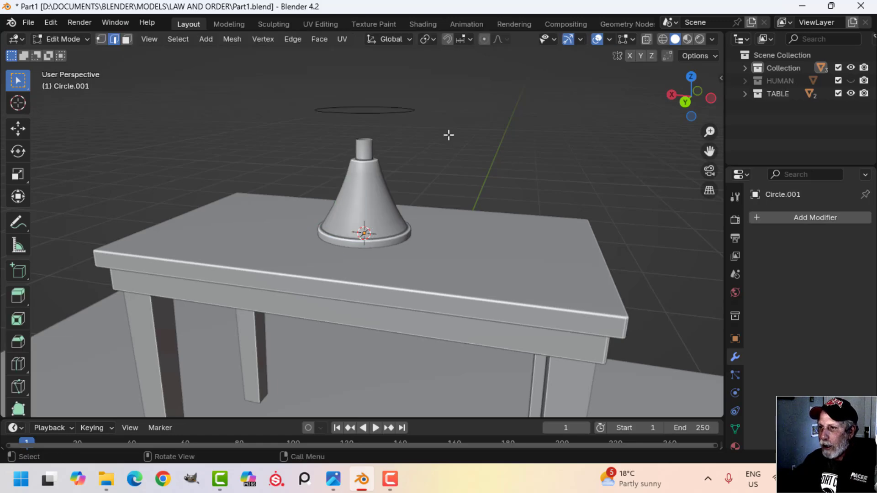
- Rotate the whole separated circle 90 degrees in front view so that it stands vertically
key("a")
key("KP_1")
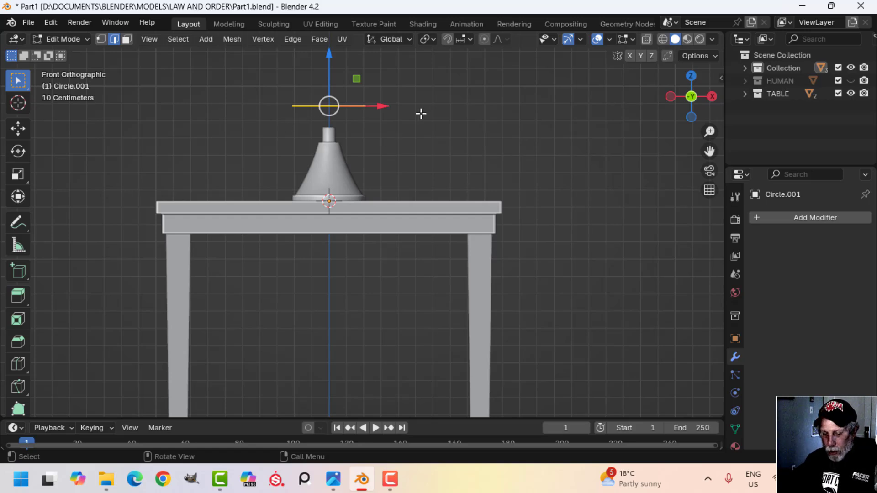
type("r90")
key("Return")
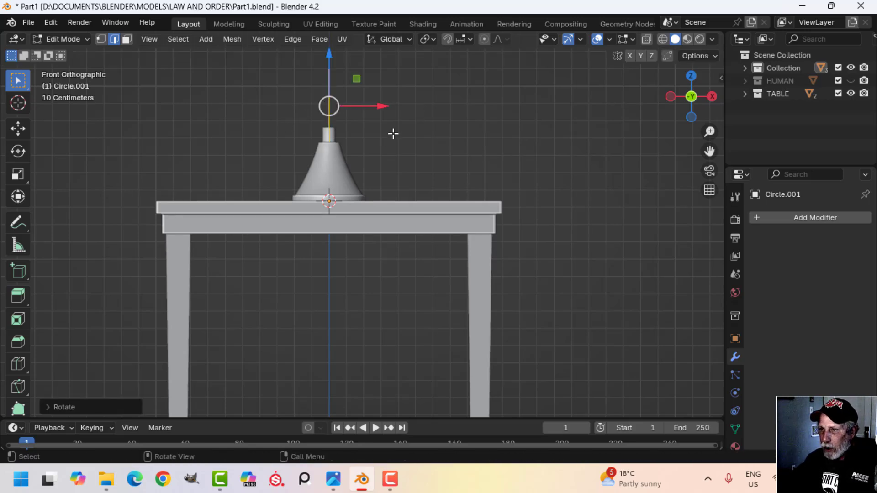
- Place the upright circle just above the neck on its negative X side and scale it to about 0.79
scroll(393, 134, "down", 2)
key("g")
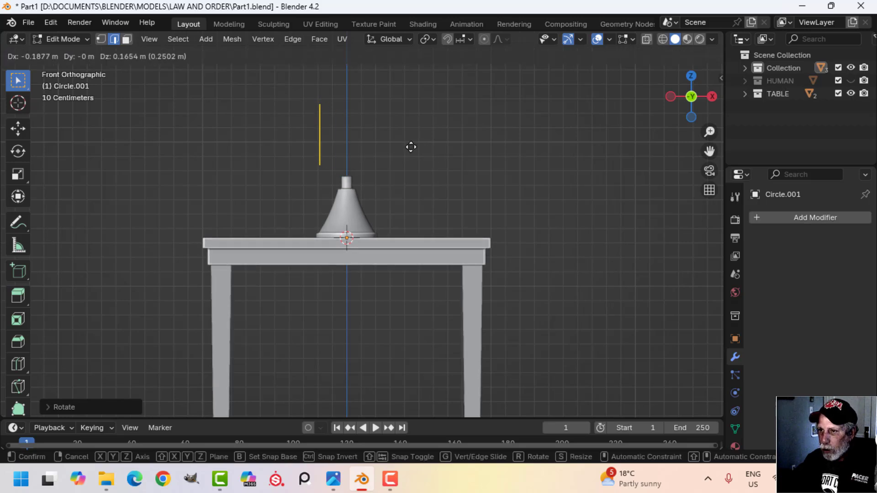
left_click(410, 153)
key("s")
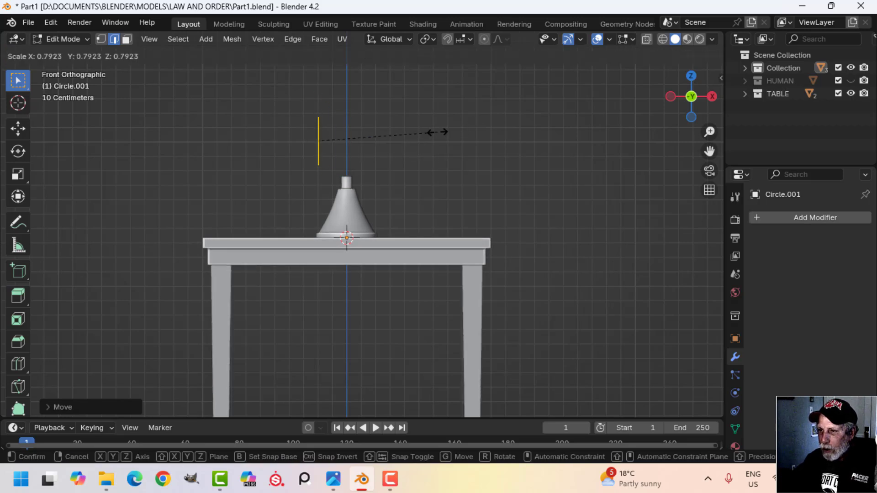
left_click(437, 133)
key("g")
left_click(439, 140)
- Extrude the upright circle along positive X to form a horizontal open cylinder above the stand's neck
mouse_move(408, 149)
middle_mouse_down("shift")
mouse_move(398, 167)
mouse_move(405, 156)
middle_mouse_up("shift")
key("e")
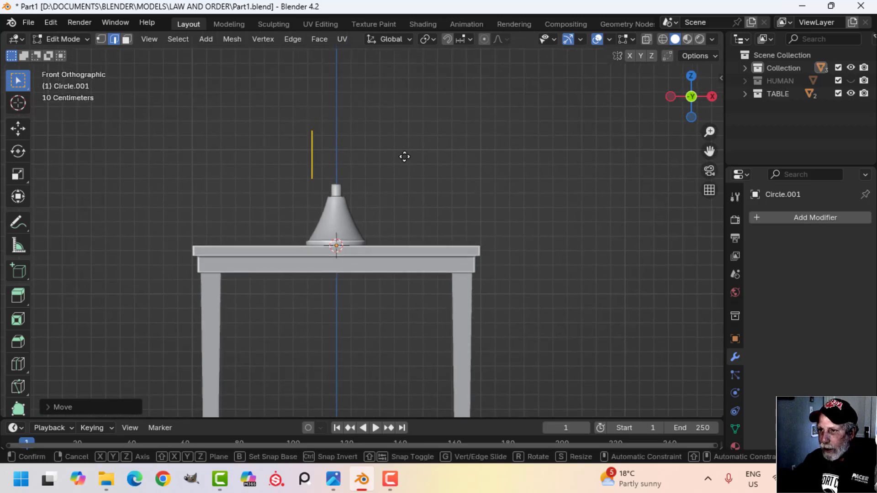
left_click(404, 157)
left_click_drag(359, 158, 439, 155)
- Fill the cylinder's negative X end with a face and bevel its edge with 5 segments and an offset of about 0.15 m
middle_click_drag(438, 155, 352, 183)
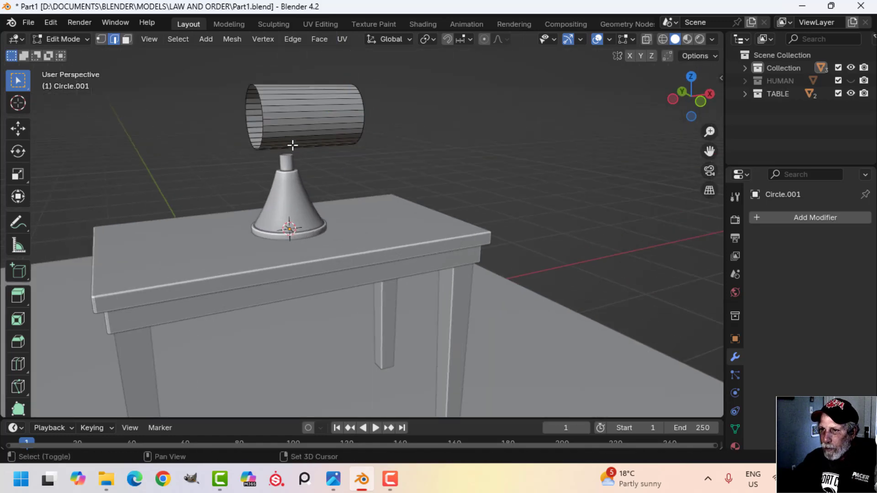
scroll(373, 206, "up", 3)
left_click(350, 169, "alt")
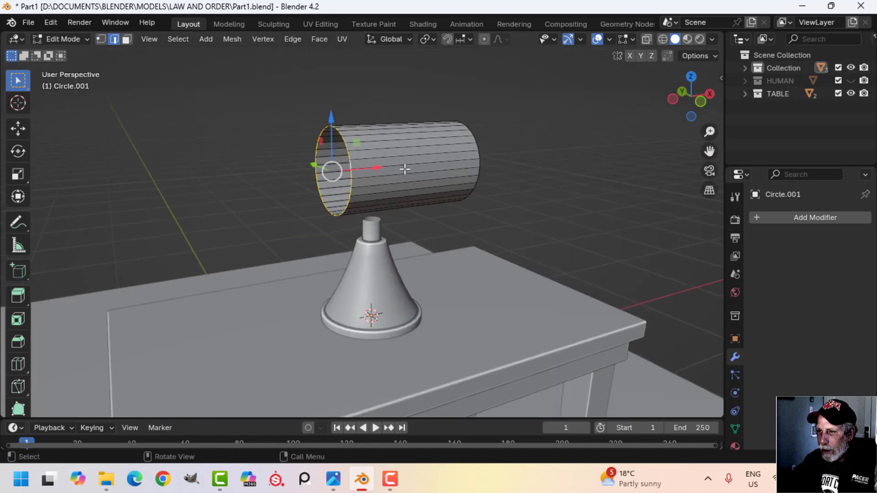
key("f")
scroll(421, 178, "up", 2)
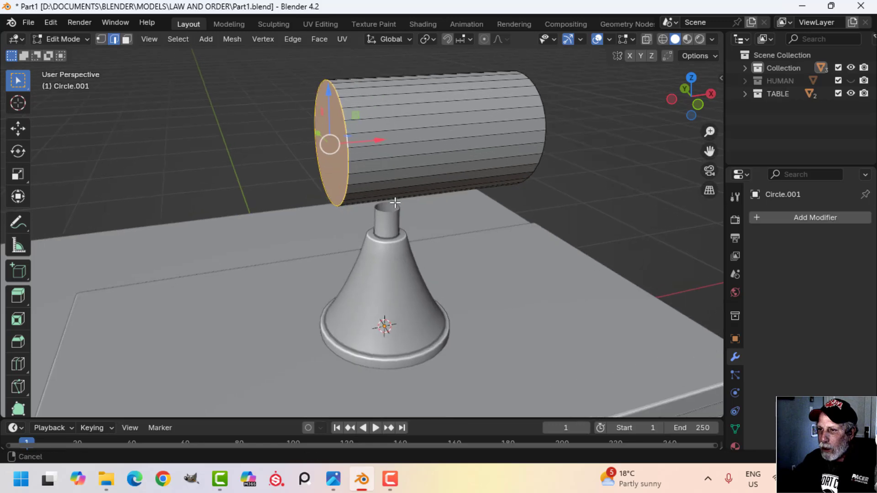
key("ctrl+b")
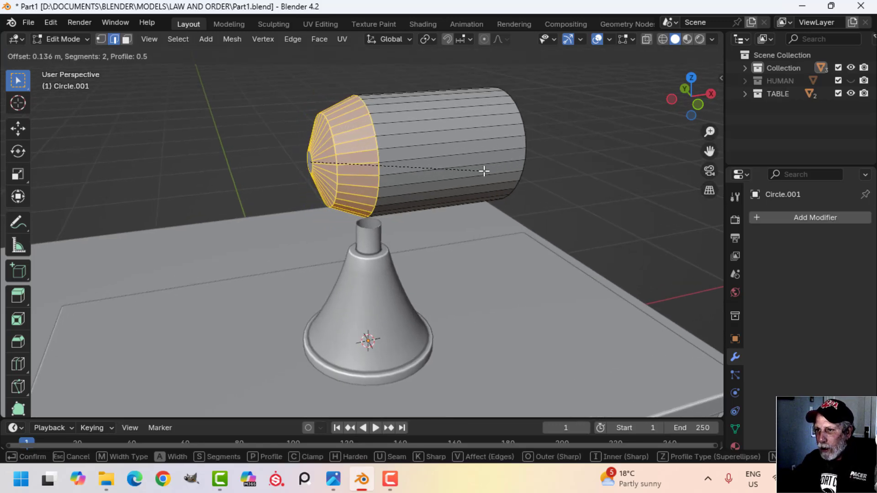
scroll(482, 172, "up", 1)
scroll(485, 170, "up", 2)
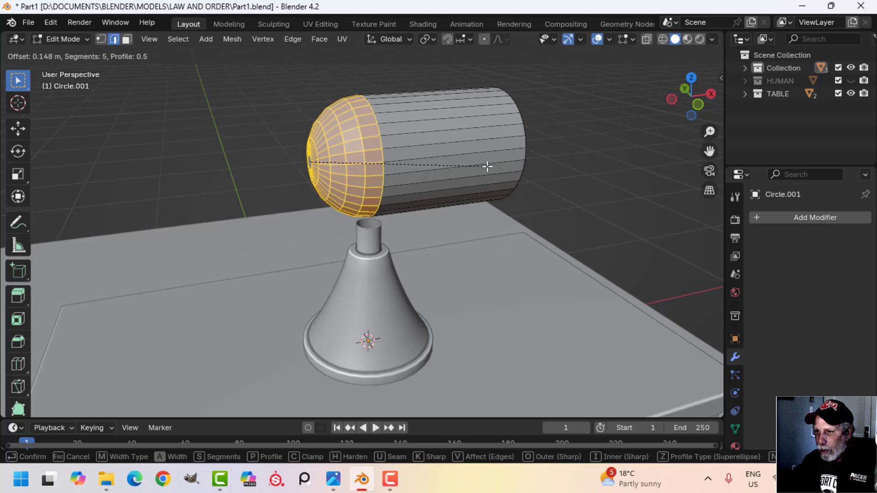
left_click(479, 167)
- Check the rounded end in Object Mode, and move the whole cylinder mesh slightly along X toward its rounded end
key("Tab")
middle_click_drag(478, 169, 406, 164)
scroll(393, 188, "up", 1)
mouse_move(418, 166)
middle_mouse_down()
mouse_move(457, 163)
mouse_move(415, 169)
middle_mouse_up()
key("Tab")
key("a")
left_click_drag(404, 149, 389, 150)
middle_click_drag(398, 171, 398, 201, "shift")
middle_click_drag(398, 183, 359, 153)
left_click(516, 173)
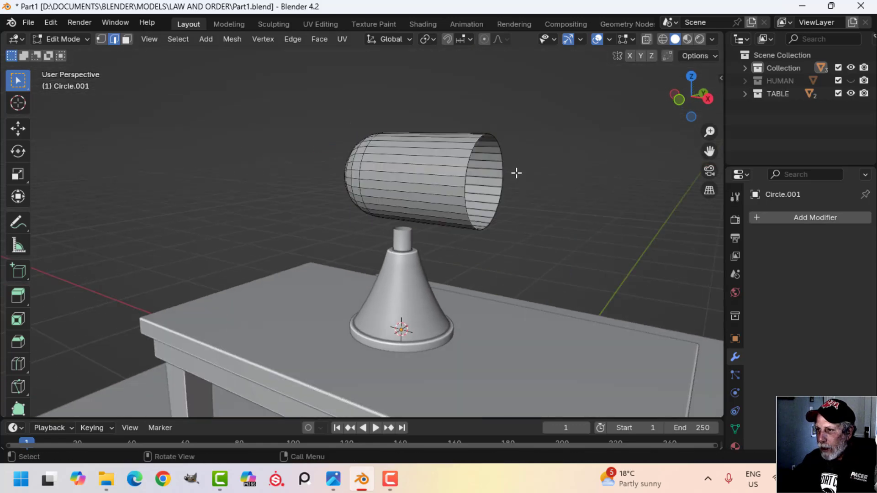
- Extrude the cylinder's open-end edge loop in place and scale it inward to about 0.67 to form a flat ring
middle_click_drag(516, 173, 465, 187, "shift")
middle_click_drag(451, 187, 450, 201)
scroll(456, 200, "up", 2)
middle_click_drag(443, 147, 483, 161, "shift")
left_click(411, 154, "alt")
key("e")
right_click(488, 157)
key("s")
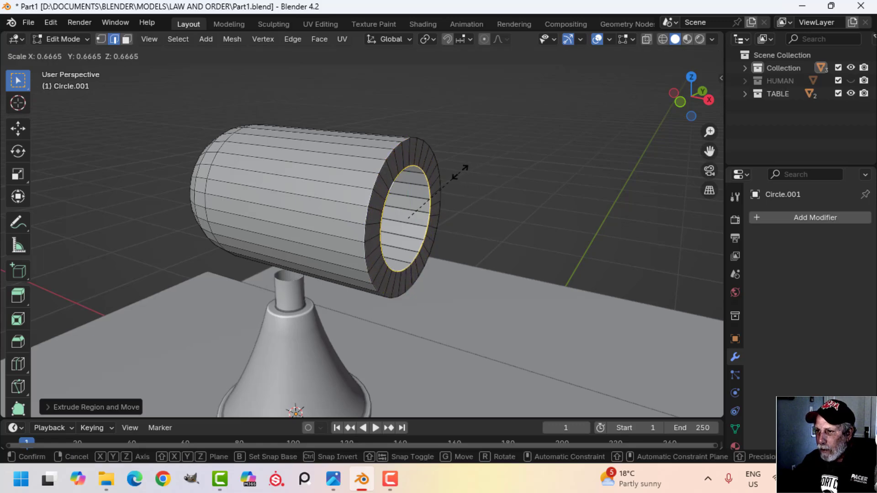
left_click(462, 165)
middle_click_drag(470, 176, 440, 152)
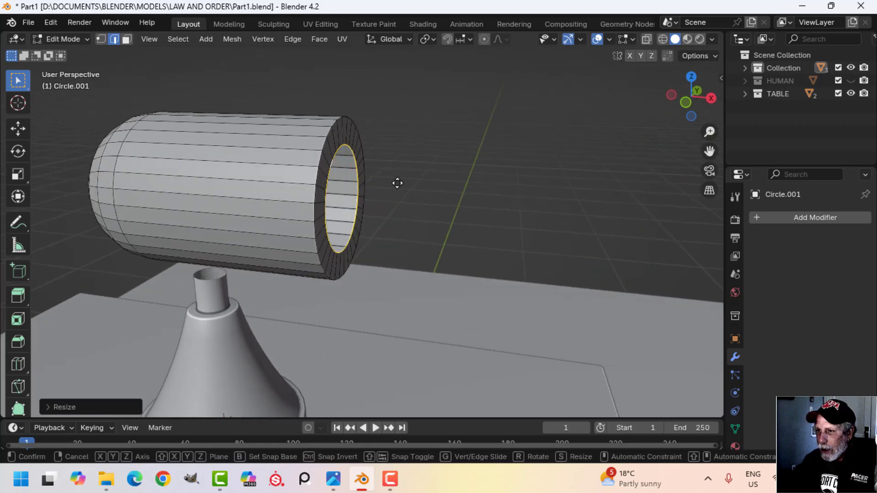
- Extrude the inner edge loop of the cylinder's flat ring about 0.05 m along positive X to form a collar
key("e")
key("x")
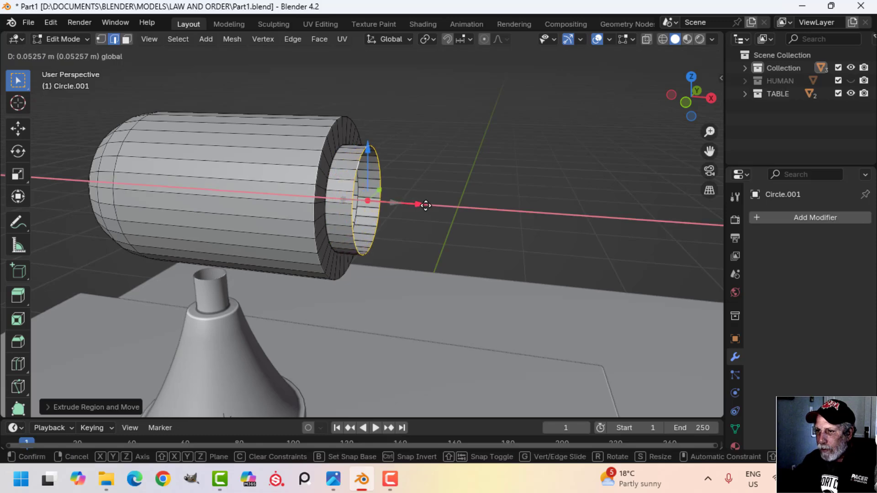
left_click(425, 205)
middle_click_drag(426, 206, 383, 110)
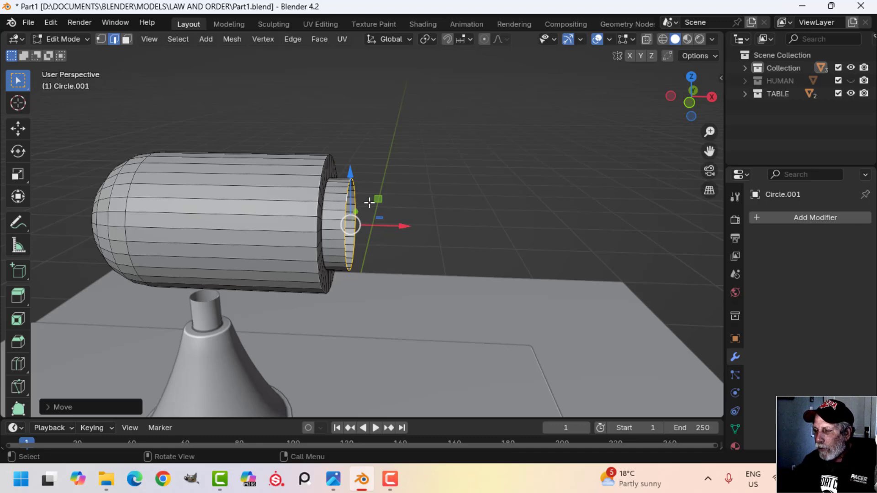
mouse_move(441, 207)
middle_mouse_down()
mouse_move(427, 213)
mouse_move(431, 201)
middle_mouse_up()
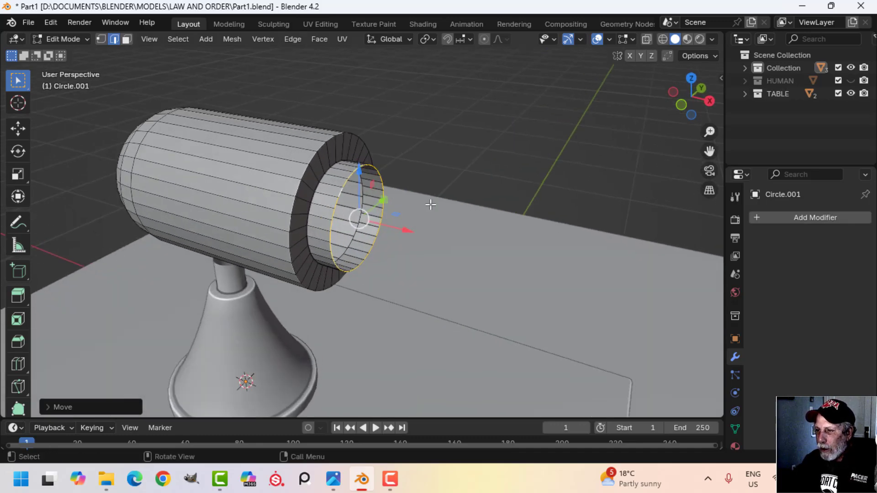
- Extrude the collar's end loop in place, scale it inward to about 0.33, and extrude the small loop along positive X as a shaft
scroll(457, 189, "up", 1)
key("e")
right_click(476, 182)
key("s")
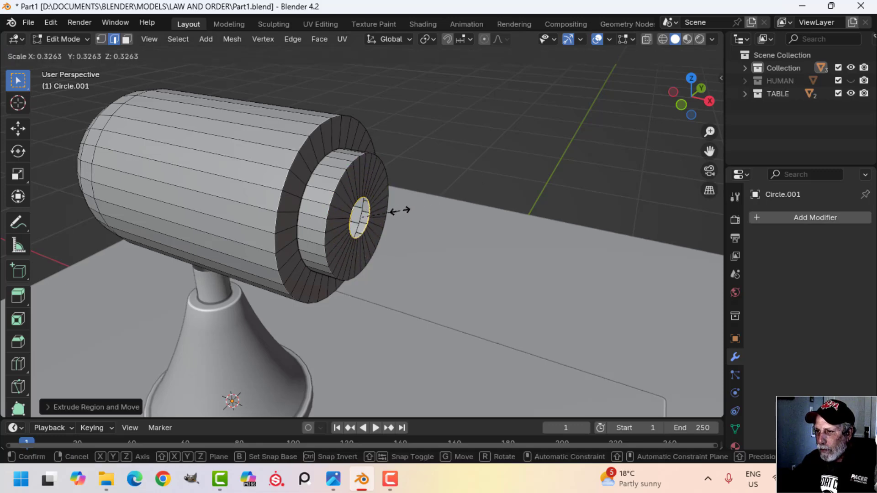
left_click(425, 210)
middle_click_drag(429, 209, 429, 172)
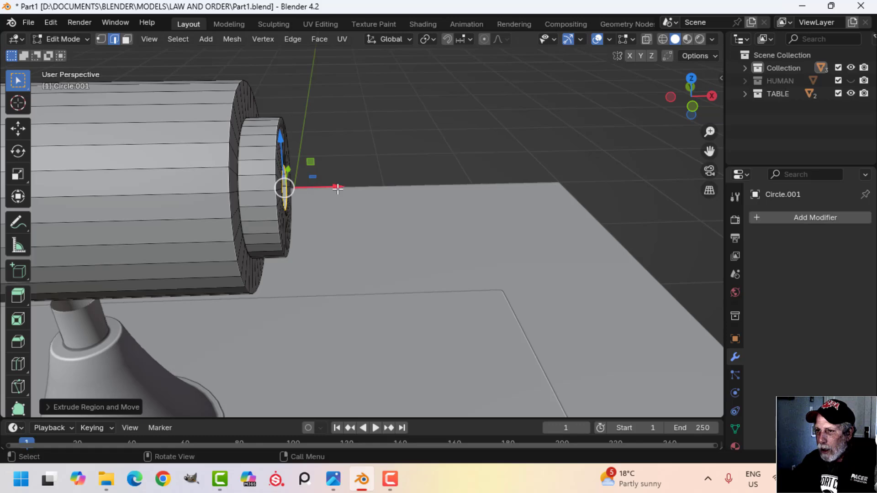
left_click_drag(337, 188, 403, 188)
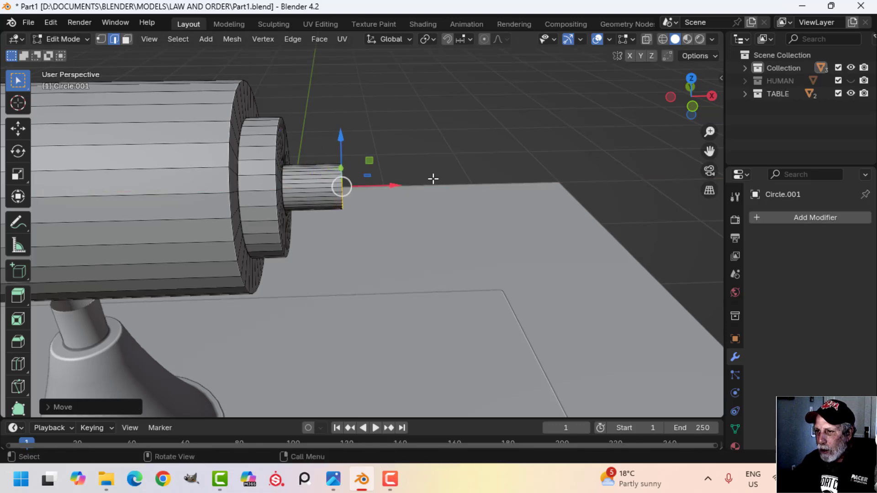
- Extrude the shaft's end loop in place and scale it outward to form a flat flange wider than the shaft
middle_click_drag(433, 179, 393, 204)
scroll(398, 189, "up", 2)
key("e")
right_click(393, 203)
key("s")
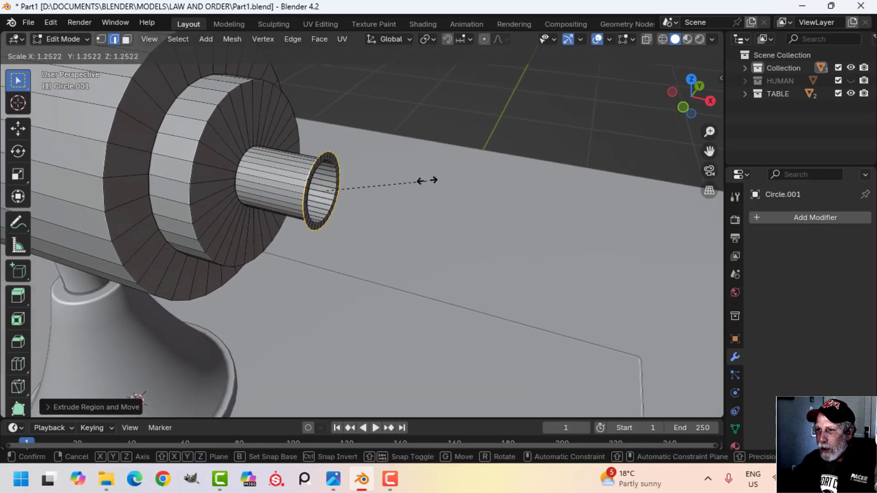
left_click(137, 400)
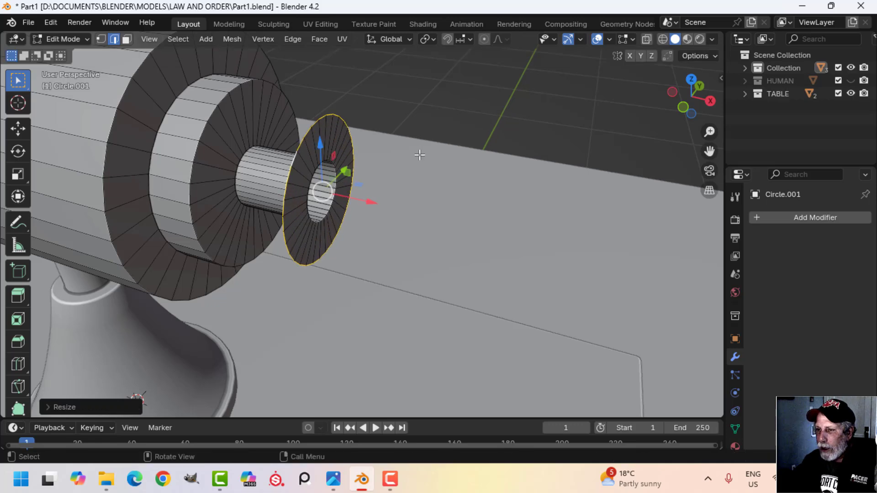
- Extrude the flange's outer loop about 0.02 m along positive X and fill its open end with a face
middle_click_drag(417, 152, 400, 163)
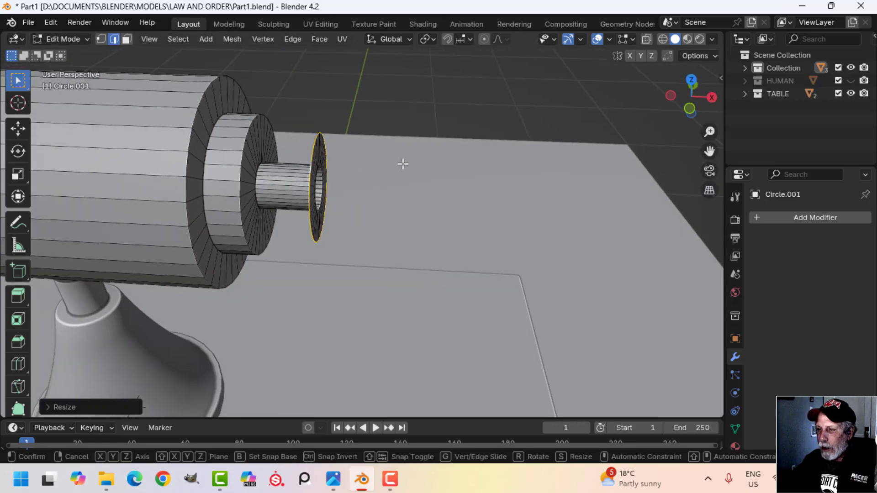
key("e")
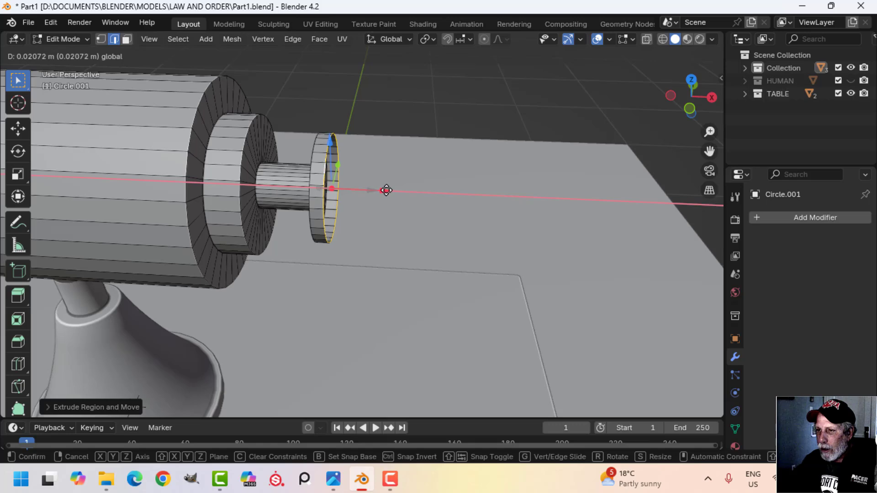
left_click(386, 190)
key("f")
- Inset the flange's end face by about 0.04 m and extrude the inset face slightly outward as a raised disc
scroll(416, 181, "up", 4)
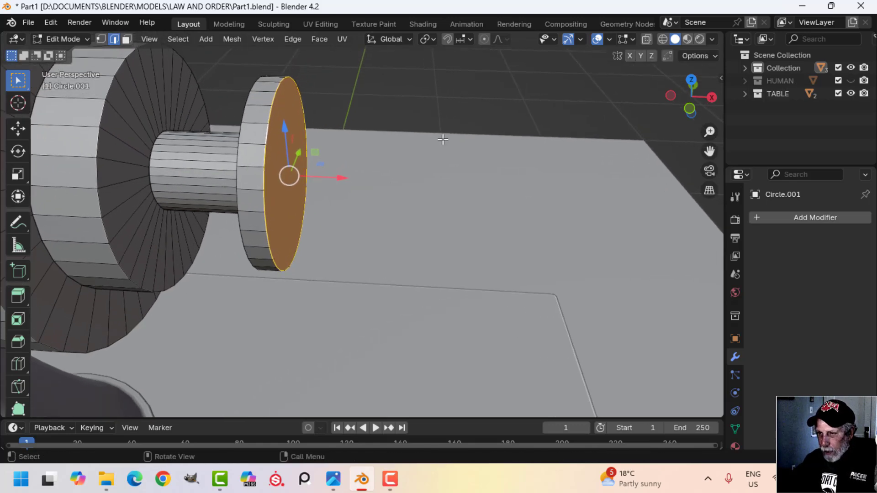
key("i")
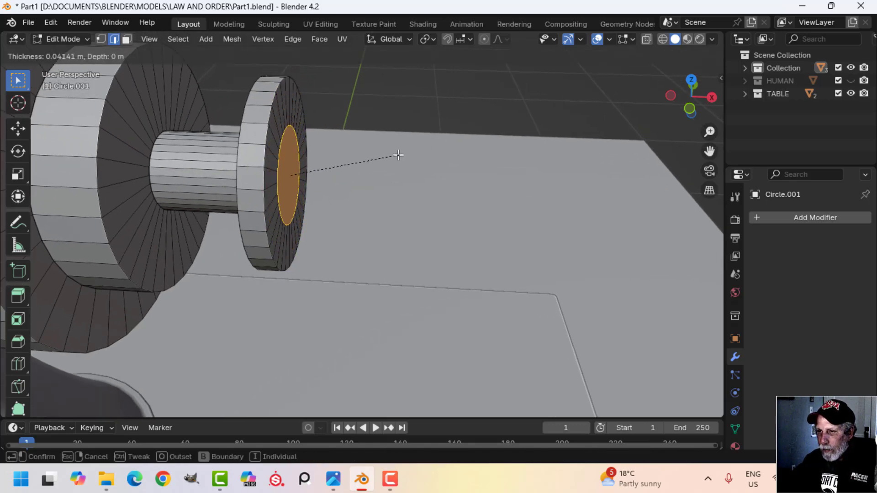
left_click(396, 156)
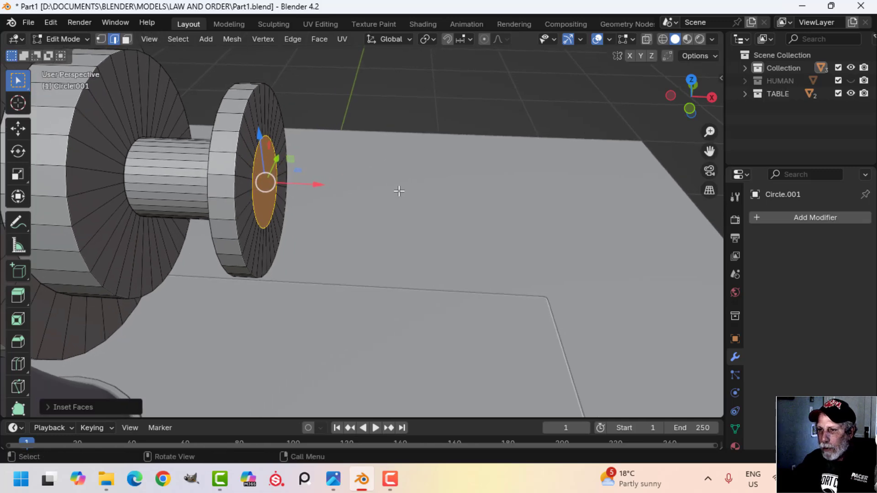
middle_click_drag(399, 190, 383, 199)
key("e")
left_click(360, 192)
- Bevel the raised disc's outer edge with 2 segments and about 0.003 m offset, and bevel the loop at its base with 2 segments
scroll(380, 201, "up", 3)
key("ctrl+b")
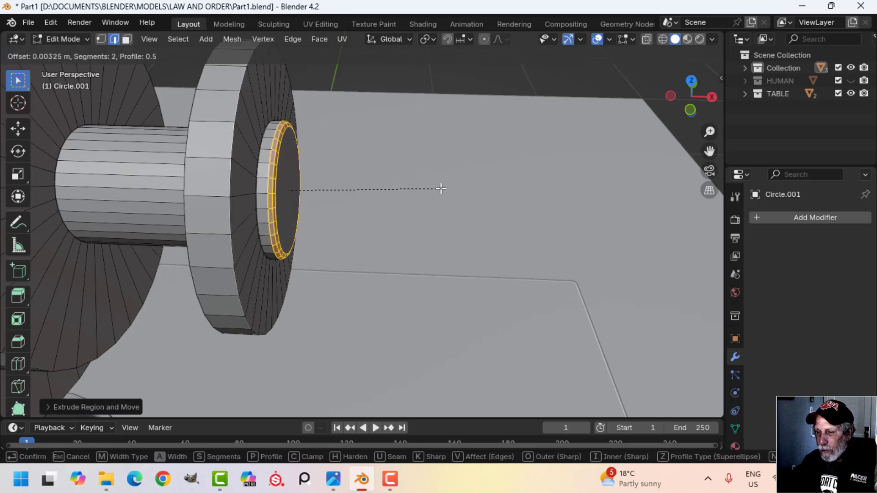
left_click(441, 188)
middle_click_drag(441, 188, 392, 196, "shift")
key("alt+a")
middle_click_drag(251, 169, 365, 147, "shift")
left_click(226, 155, "alt")
key("ctrl+b")
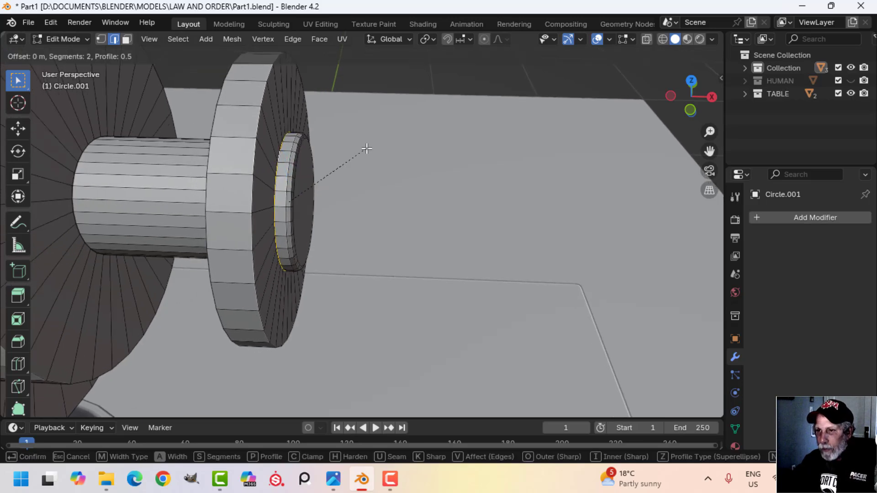
left_click(396, 137)
key("alt+a")
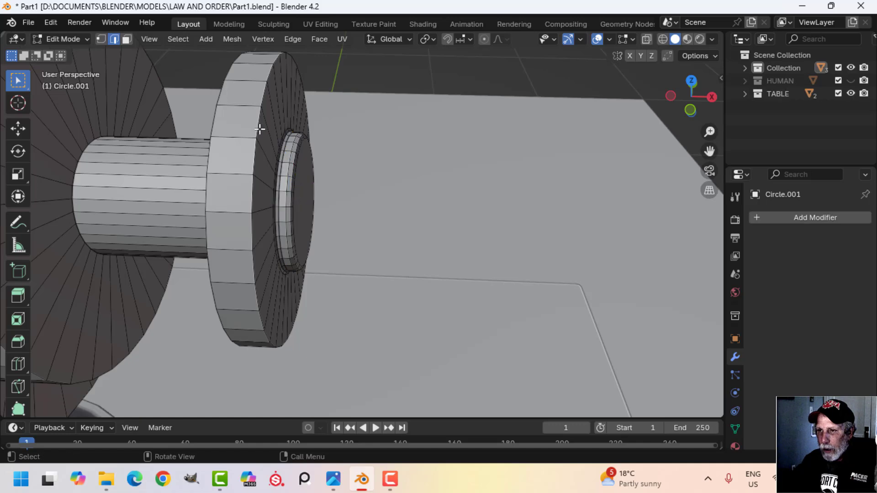
- Bevel the outer rim edges of the flange at the end of the shaft
left_click(259, 129, "alt")
key("ctrl+b")
left_click(423, 130)
middle_click_drag(423, 129, 389, 144)
- Bevel the edge loops where the shaft meets the flange and where it meets the collar
key("alt+a")
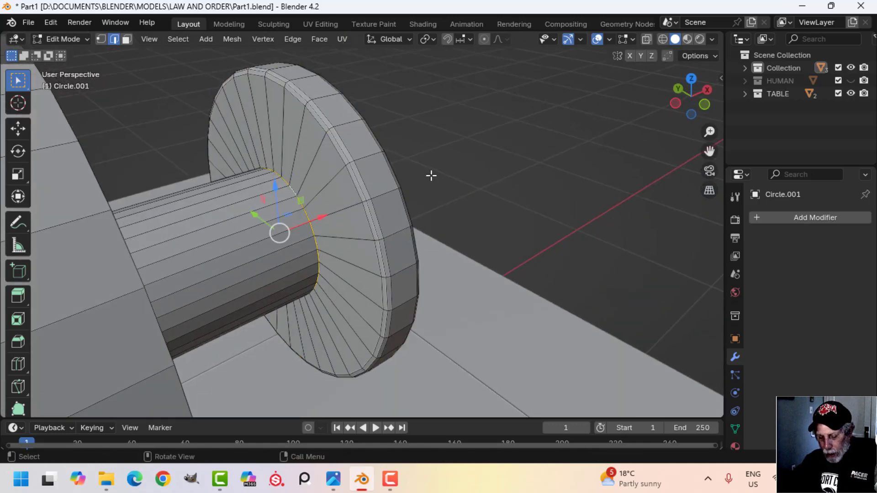
key("ctrl+b")
left_click(495, 160)
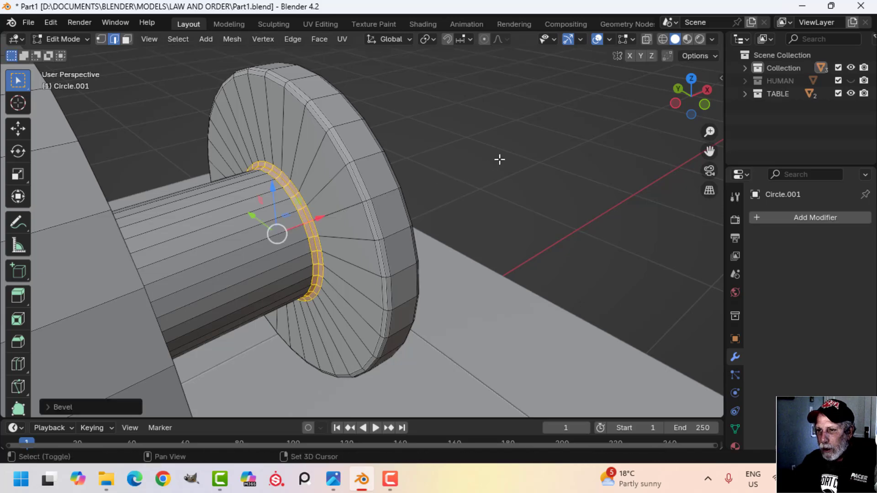
middle_click_drag(499, 158, 307, 156)
middle_click_drag(307, 157, 279, 147)
scroll(279, 147, "up", 2)
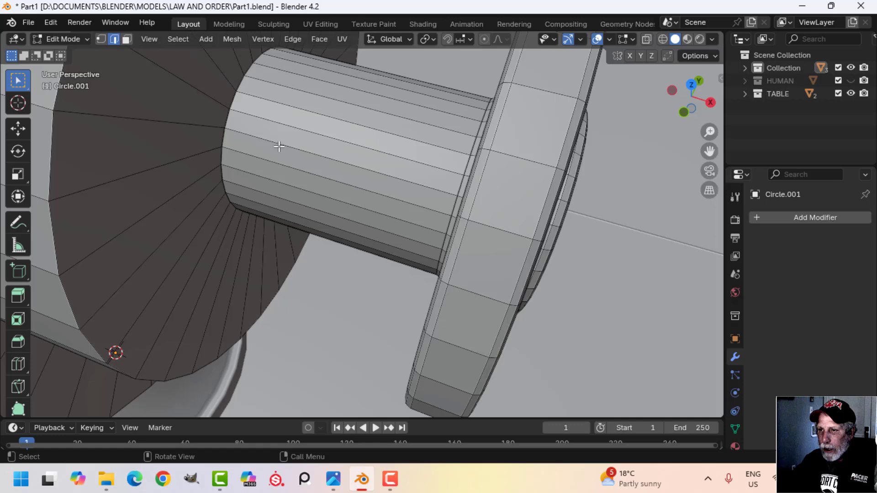
left_click(258, 85, "alt")
key("ctrl+b")
left_click(469, 85, "shift")
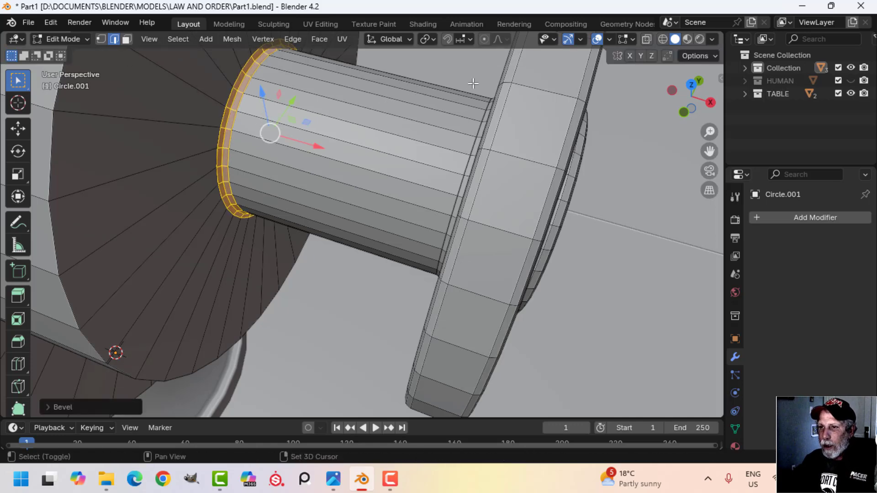
scroll(457, 86, "down", 3)
key("alt+a")
left_click(259, 91, "alt")
middle_click_drag(259, 91, 249, 110)
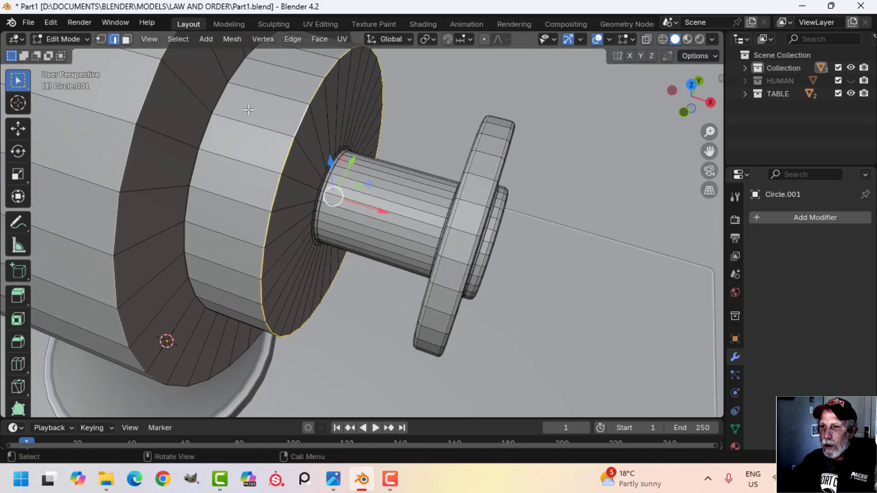
left_click(217, 94, "alt+shift")
left_click(155, 83, "alt+shift")
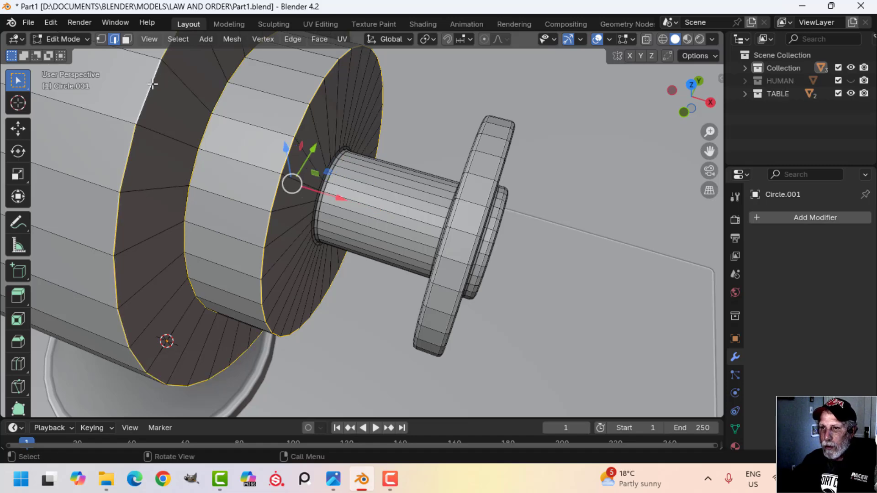
key("alt+a")
- Bevel the large cylinder's edge at the collar end with 4 segments and an offset of about 0.022 m
left_click(155, 85, "alt")
scroll(155, 85, "down", 3)
middle_click_drag(281, 134, 423, 114)
key("ctrl+b")
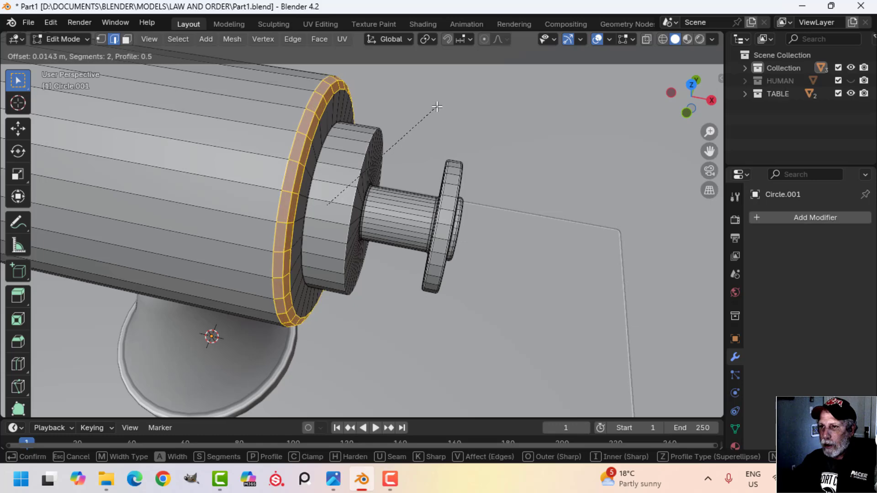
scroll(440, 104, "up", 2)
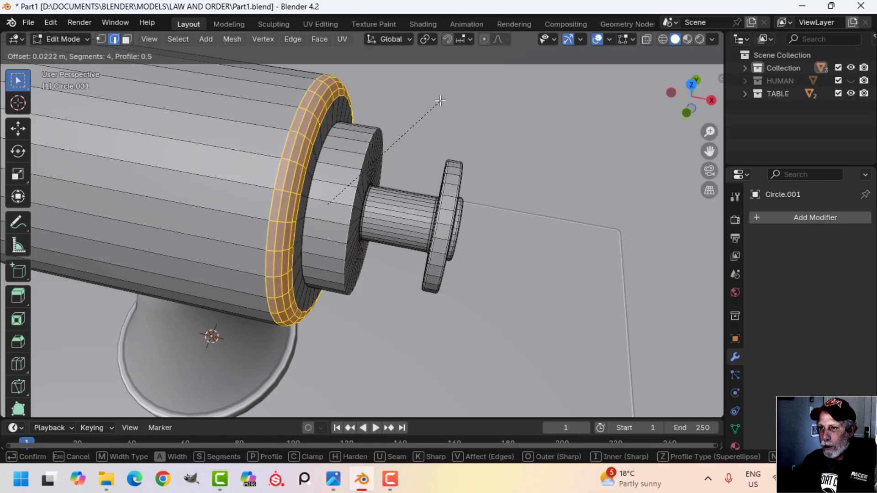
left_click(441, 101)
left_click(418, 123)
- Bevel the edge loop where the collar meets the large cylinder with an offset of about 0.006 m
middle_click_drag(417, 123, 337, 133)
scroll(336, 133, "up", 2)
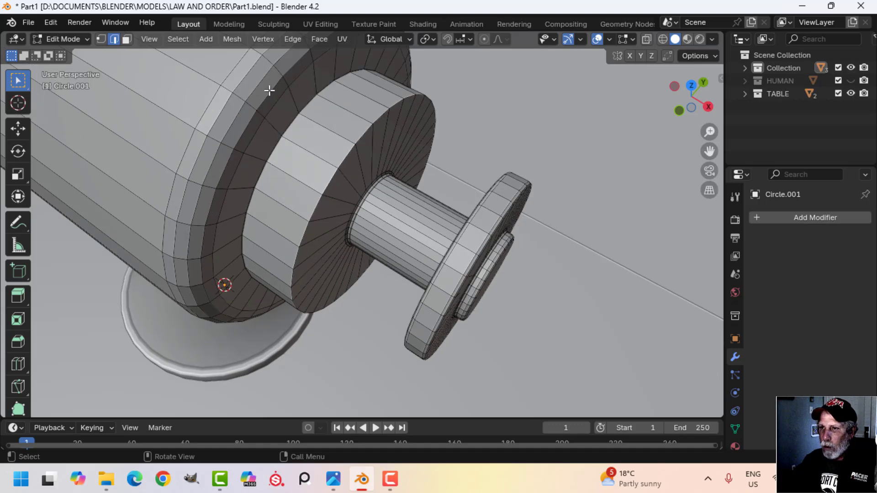
left_click(312, 99, "alt")
key("ctrl+b")
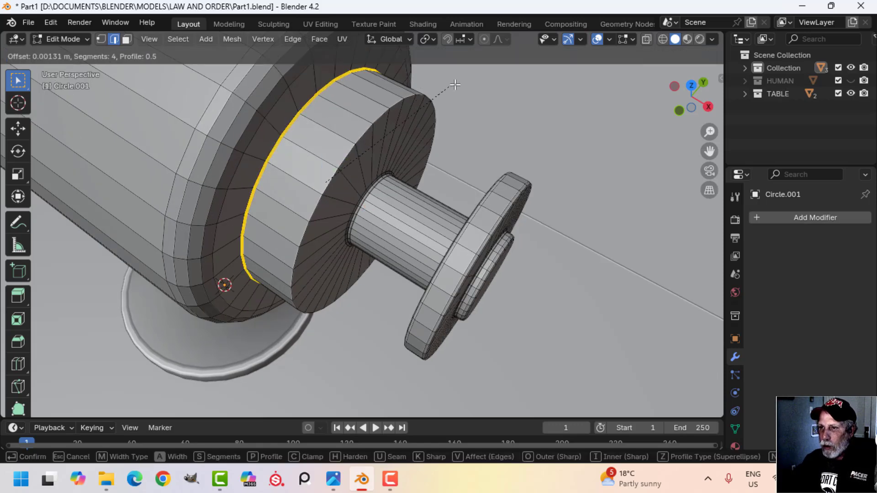
scroll(498, 77, "down", 2)
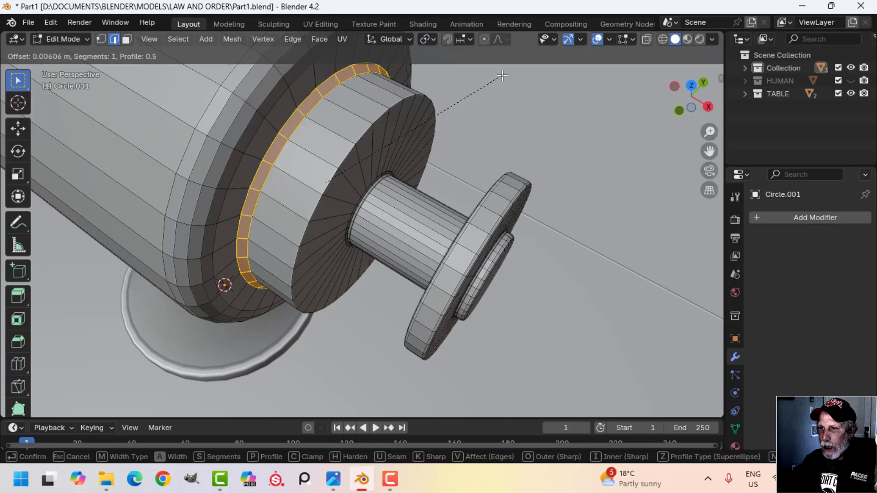
left_click(502, 75)
- Bevel the collar's outer rim on the shaft side with 2 segments and an offset of about 0.005 m
key("alt+a")
left_click(453, 114, "alt")
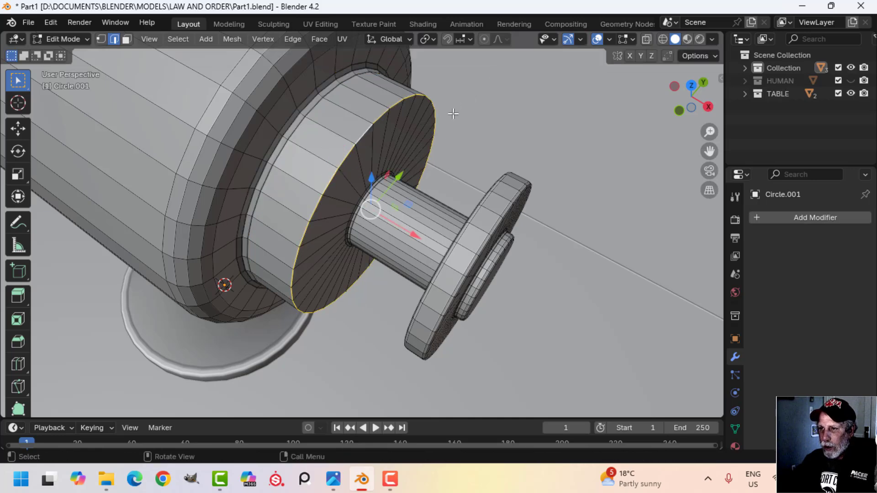
key("ctrl+b")
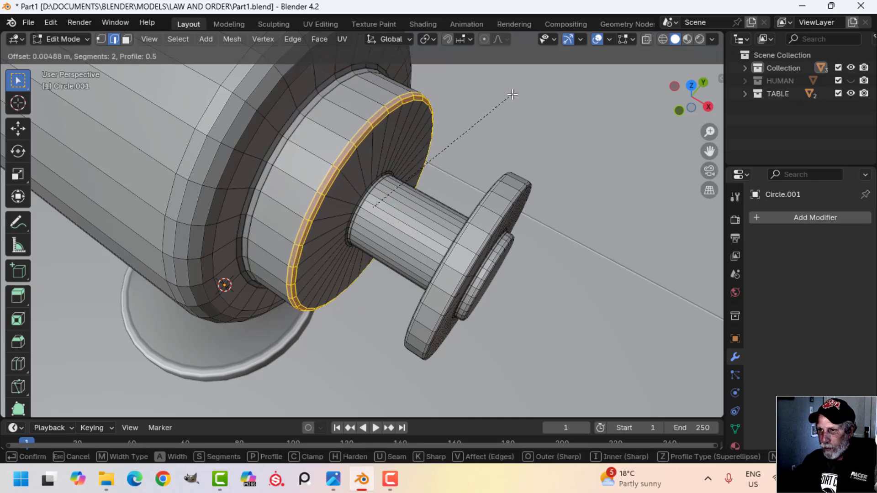
left_click(462, 177)
- Return to Object Mode, apply Shade Smooth to the cylinder object, and check it from several angles
scroll(462, 177, "down", 5)
key("Tab")
middle_click_drag(464, 180, 308, 190)
right_click(237, 162)
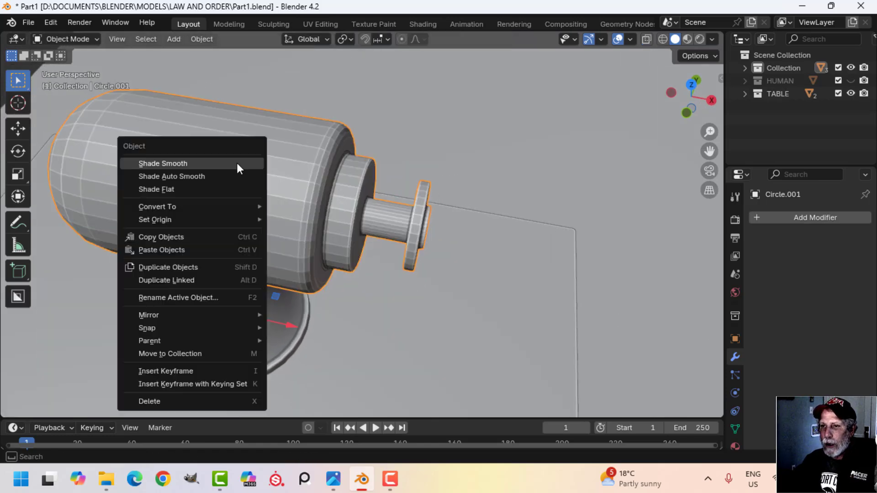
left_click(237, 163)
scroll(356, 216, "down", 4)
middle_click_drag(356, 215, 330, 187)
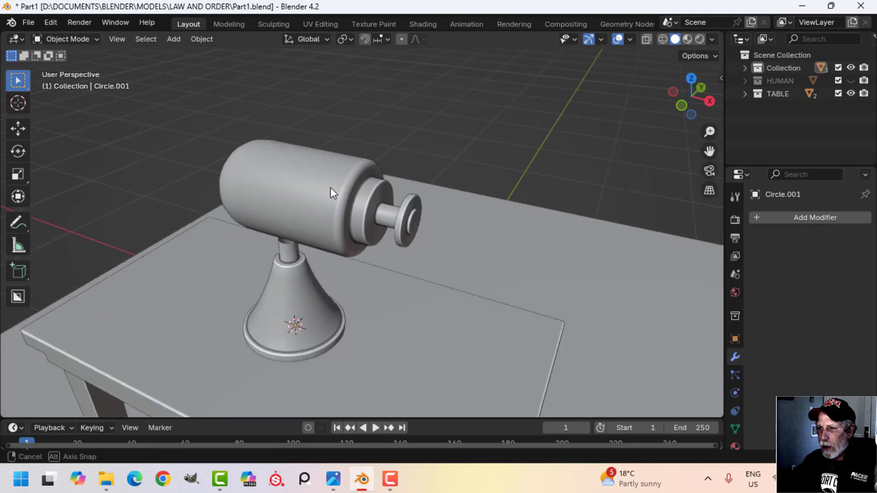
middle_click_drag(417, 212, 346, 219)
- Cut an edge loop around the large cylinder near its collar end and bevel it into a band with an offset of about 0.004 m
key("Tab")
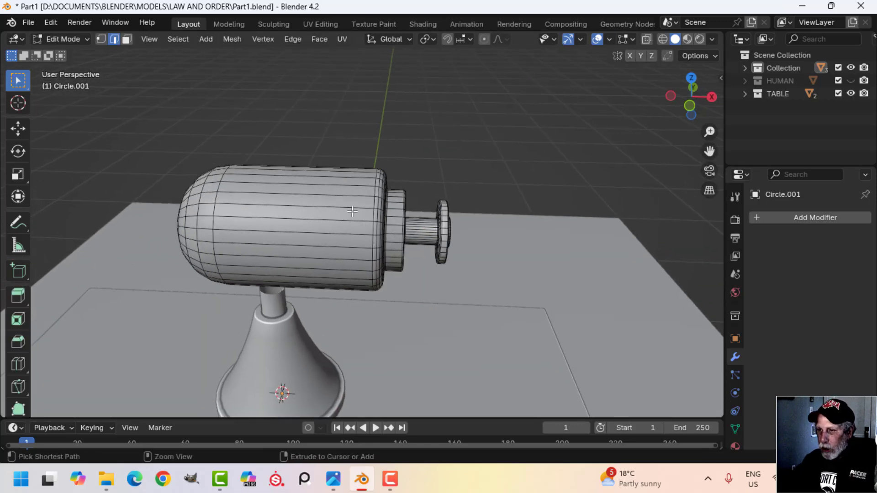
key("ctrl+r")
left_click(352, 211)
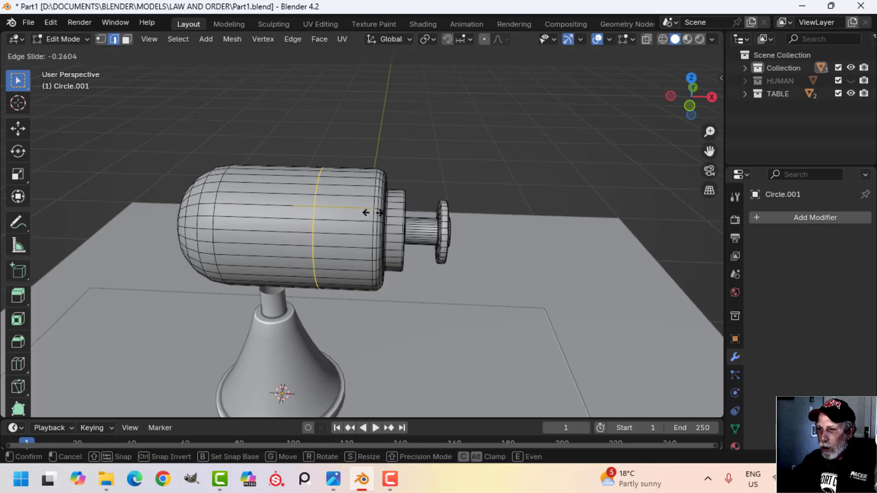
left_click(409, 214)
scroll(411, 217, "up", 3)
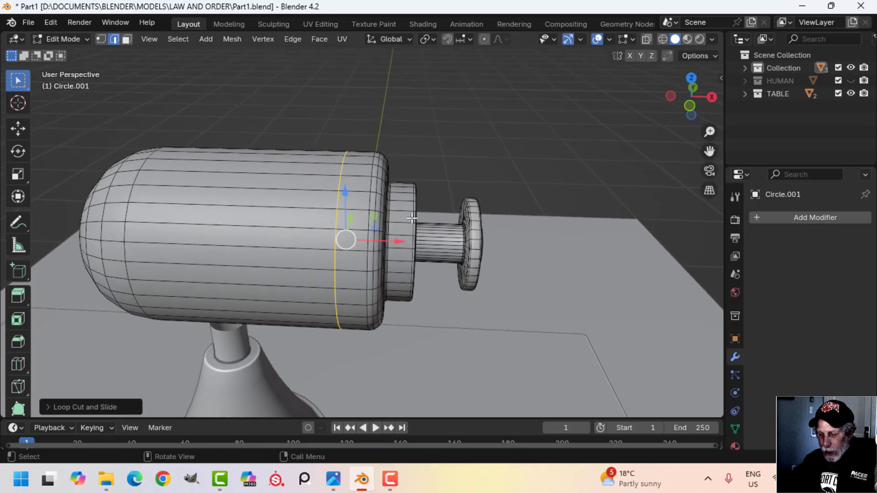
key("ctrl+b")
scroll(418, 218, "down", 1)
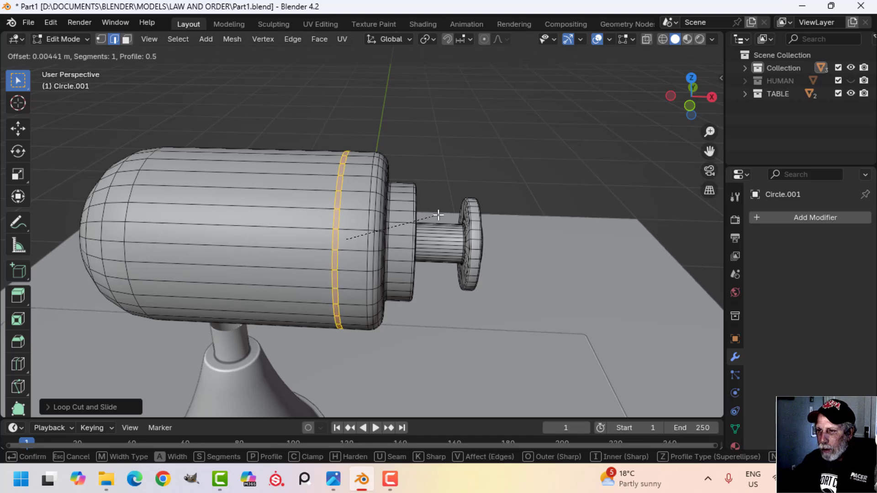
left_click(438, 215)
- Extrude the narrow band in place and shrink it inward by about 0.006 m to form a groove around the cylinder
key("e")
right_click(428, 215)
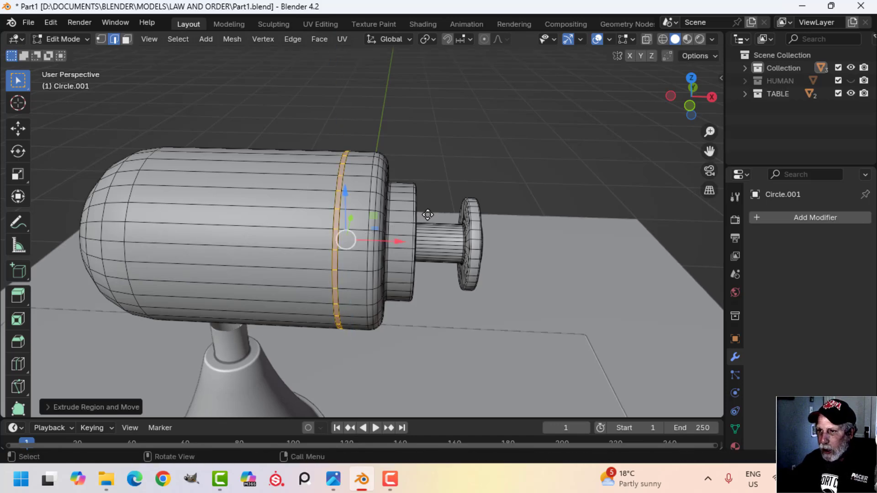
key("alt+s")
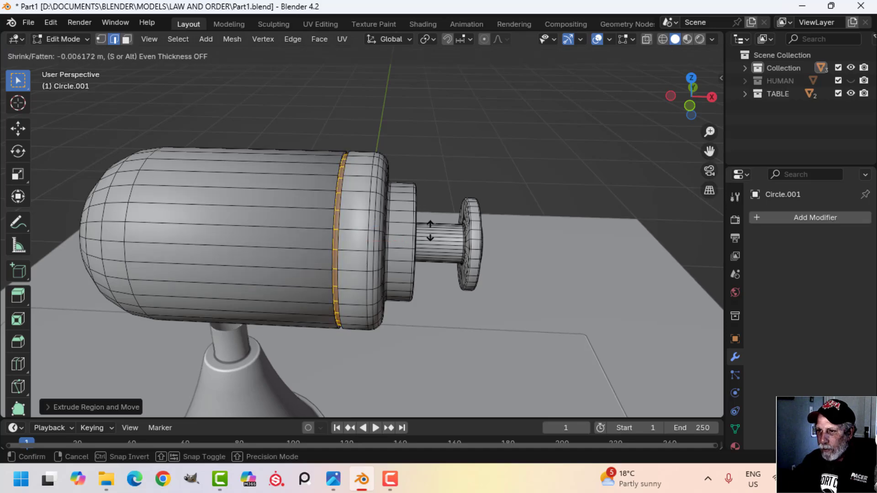
left_click(432, 236)
middle_click_drag(430, 236, 363, 240)
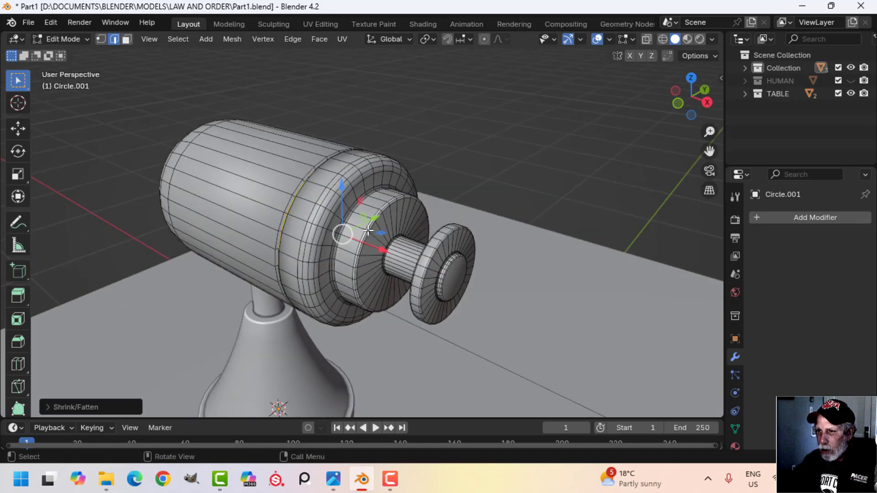
scroll(340, 231, "up", 2)
key("alt+a")
- Bevel both upper edge loops of the groove with 2 segments and an offset of about 0.002 m, and check it in Object Mode
scroll(336, 219, "up", 2)
middle_click_drag(302, 197, 368, 209, "shift")
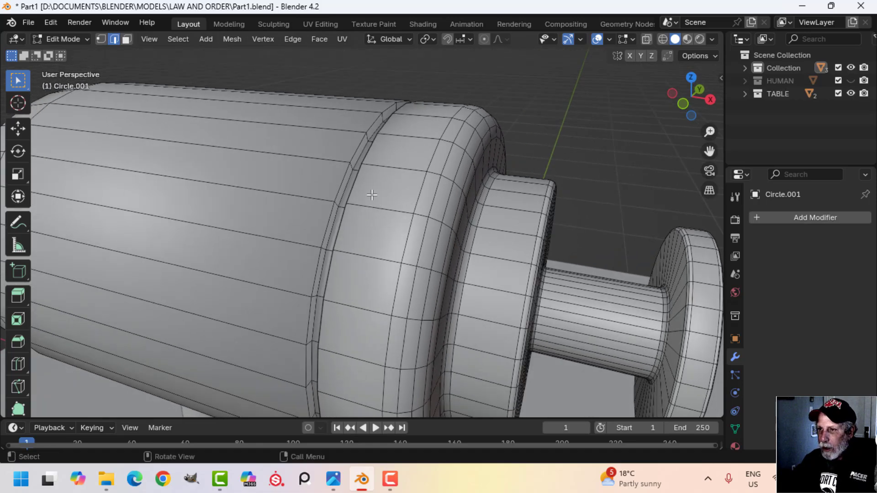
left_click(358, 183, "alt")
left_click(342, 179, "alt+shift")
middle_click_drag(388, 190, 396, 196)
scroll(397, 195, "up", 1)
key("ctrl+b")
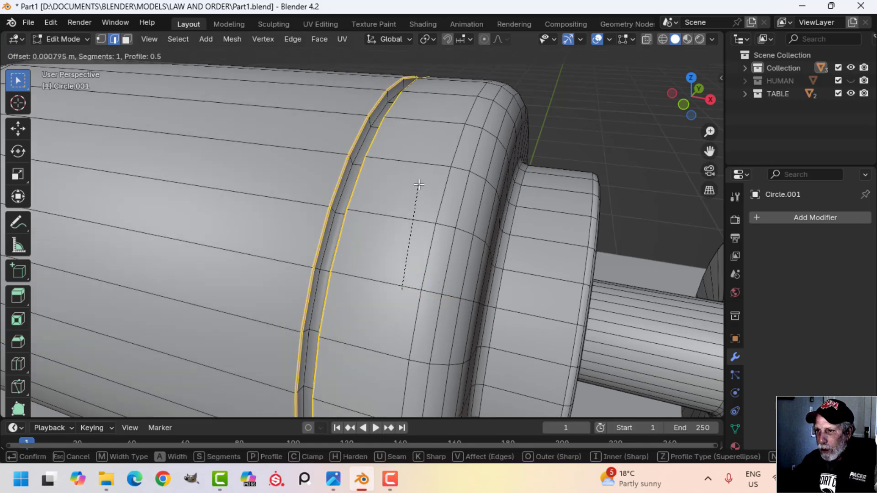
scroll(419, 166, "up", 1)
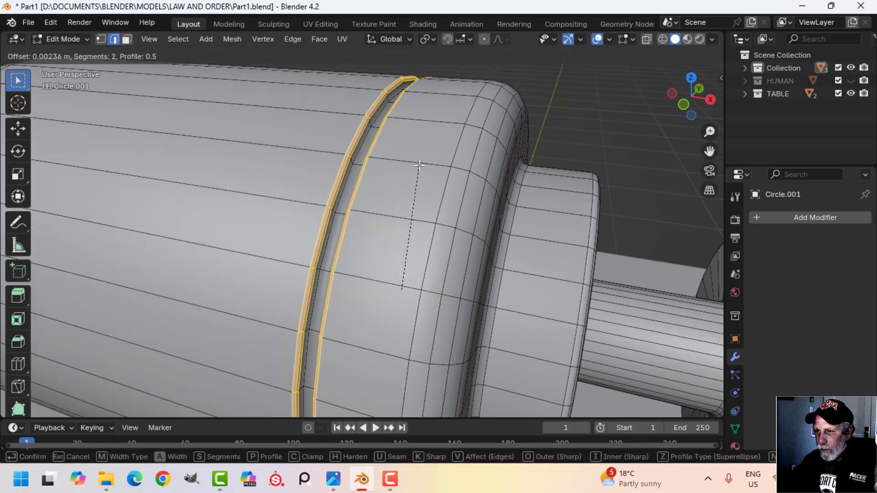
left_click(419, 166)
middle_click_drag(419, 165, 390, 173)
key("Tab")
scroll(384, 185, "down", 5)
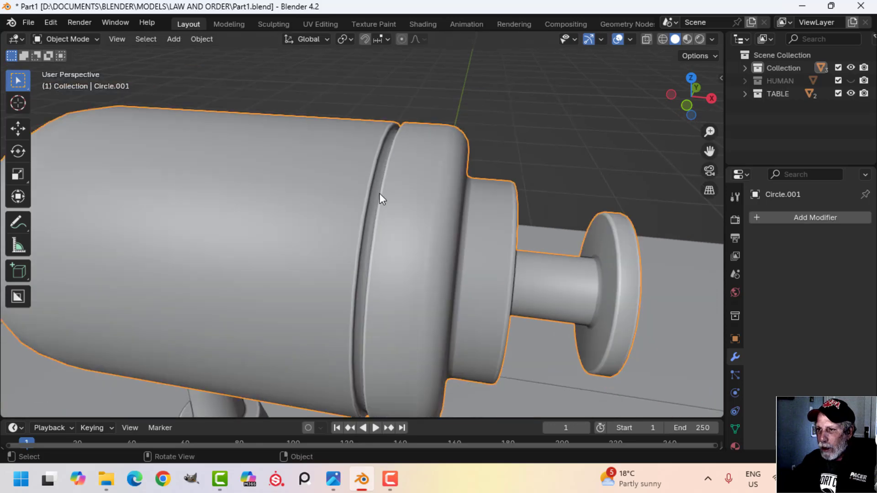
- Cut a centred edge loop along the floor of the collar-end groove, bevel it, and check the shading in Object Mode
scroll(377, 216, "up", 4)
key("Tab")
middle_click_drag(386, 213, 384, 226)
scroll(389, 221, "up", 1)
key("alt+a")
key("ctrl+r")
left_click(377, 222)
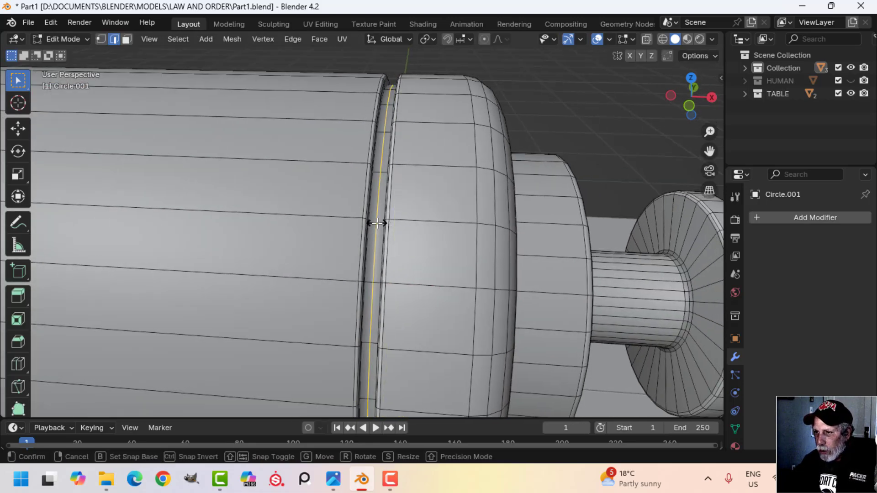
right_click(378, 222)
scroll(449, 220, "up", 2)
key("ctrl+b")
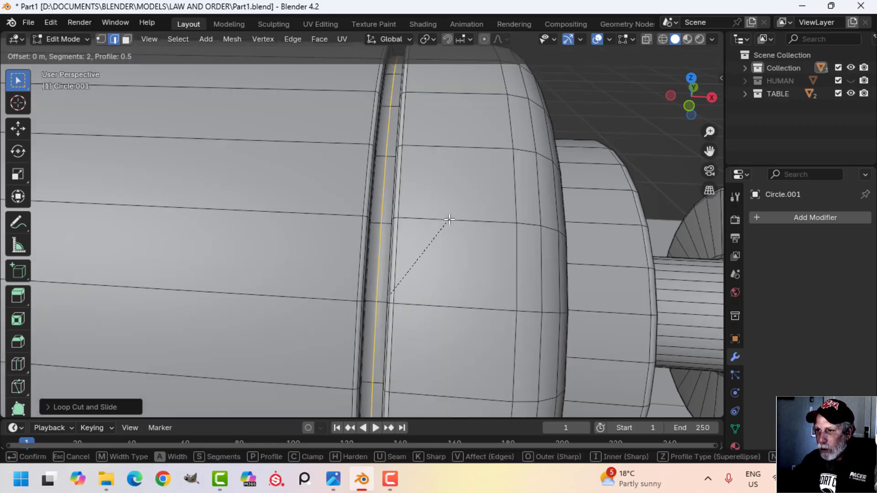
left_click(501, 190)
key("Tab")
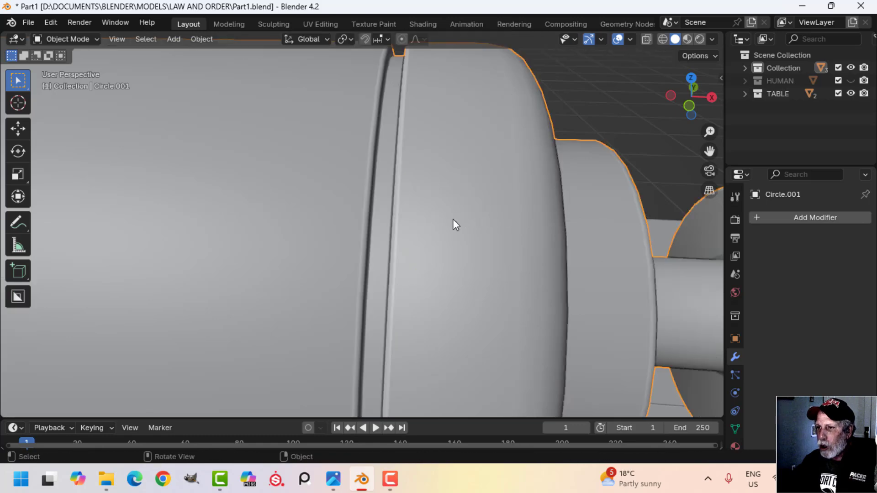
scroll(453, 220, "down", 6)
middle_click_drag(363, 237, 347, 222)
- Bevel an edge loop on the cylinder's rounded end into a narrow ring with an offset of about 0.0025 m
key("Tab")
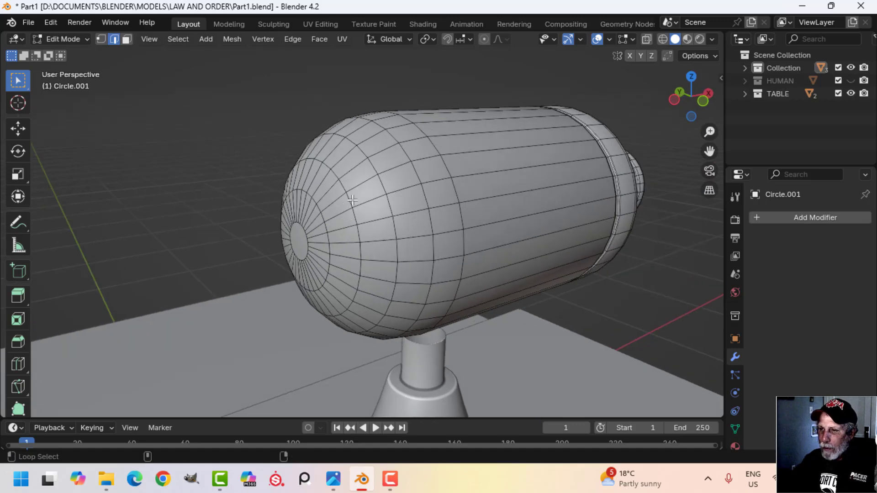
left_click(352, 200, "alt")
scroll(417, 213, "up", 2)
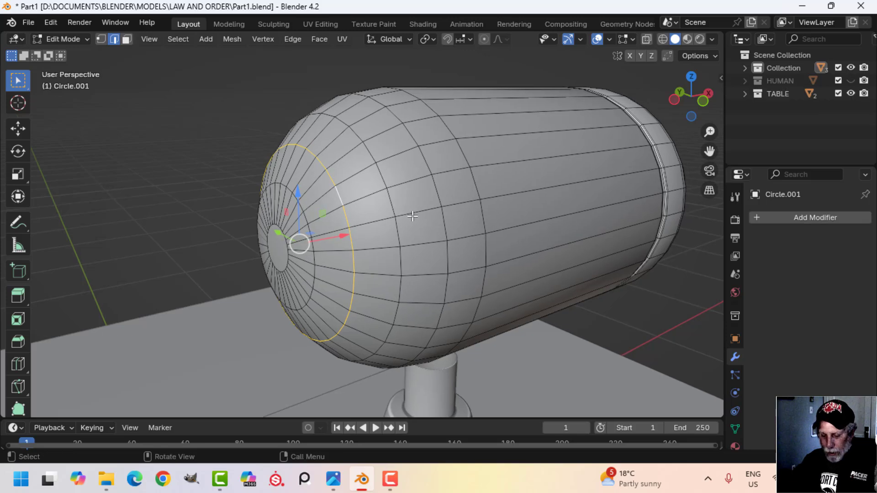
key("ctrl+b")
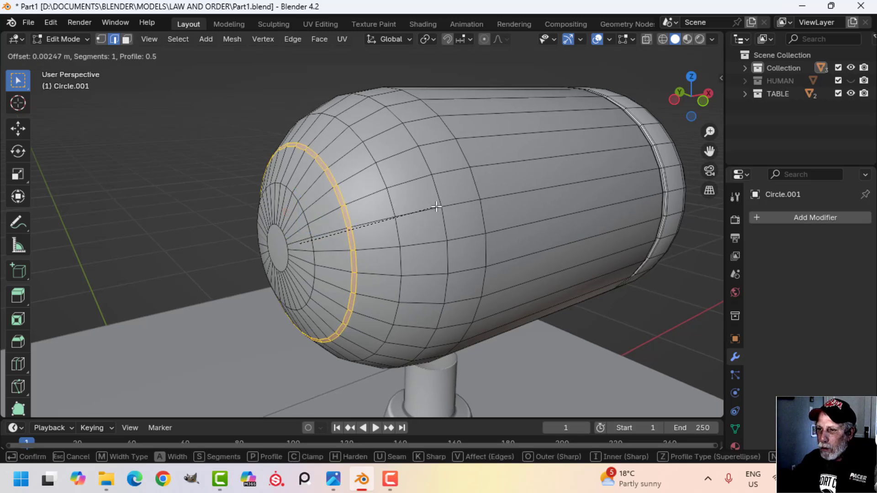
left_click(441, 203)
- Extrude the ring on the rounded end in place and shrink it inward by about 0.004 m to form a groove
key("e")
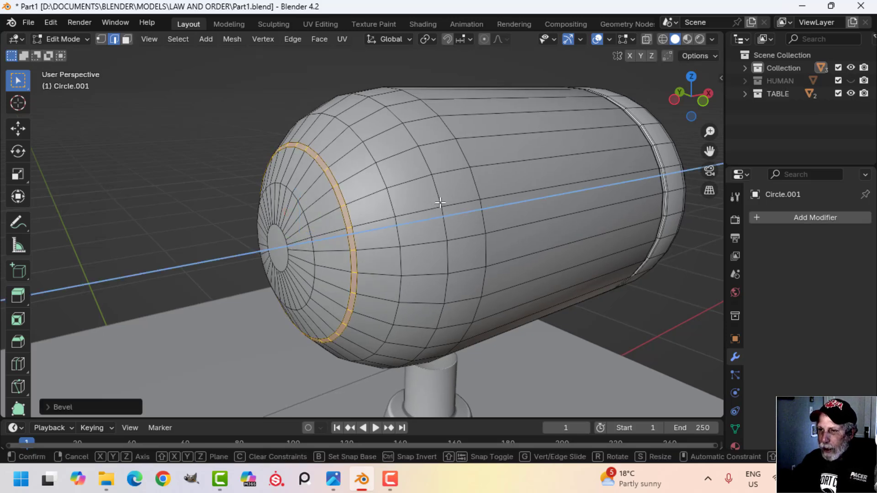
right_click(440, 203)
key("alt+s")
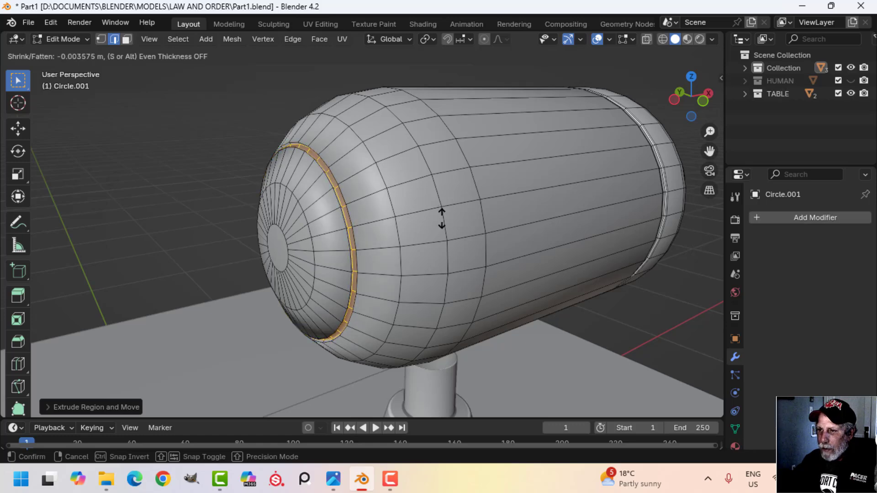
left_click(442, 218)
scroll(424, 221, "up", 4)
- Bevel the two upper edge loops of the rounded end's groove with an offset of about 0.001 m
key("alt+a")
left_click(332, 198, "alt")
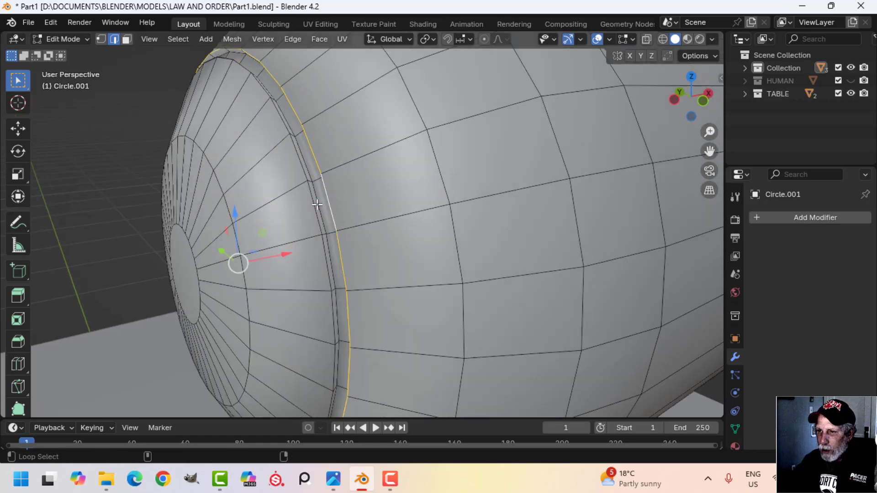
key("ctrl+b")
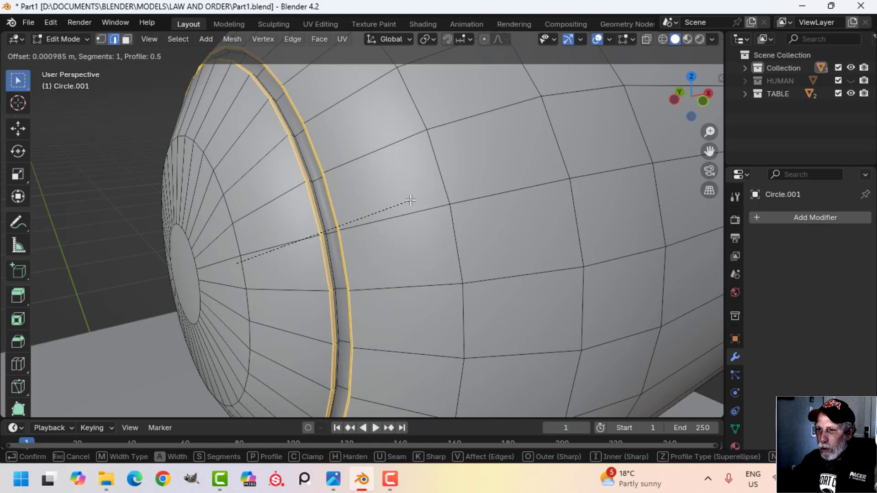
scroll(418, 198, "up", 1)
left_click(418, 197)
middle_click_drag(372, 196, 380, 196)
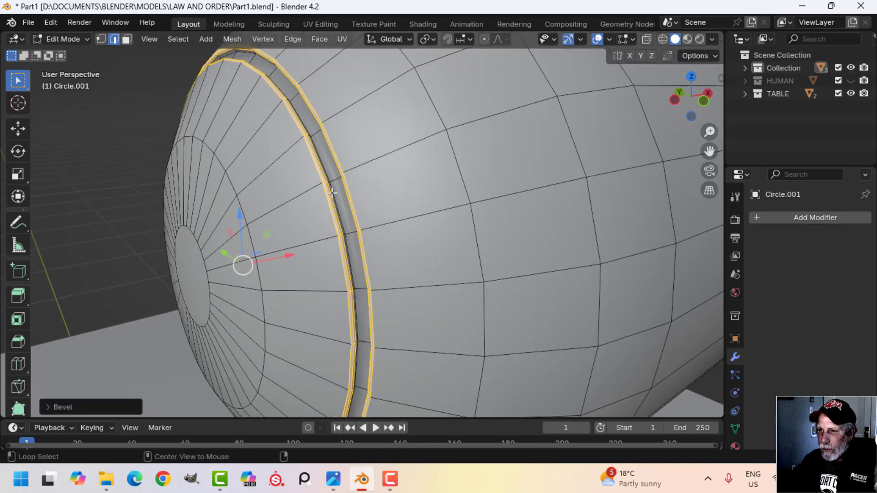
- Cut an edge loop along the floor of the rounded end's groove, bevel it by about 0.0014 m, and return to Object Mode
key("alt+a")
key("ctrl+r")
left_click(330, 182)
left_click(330, 183)
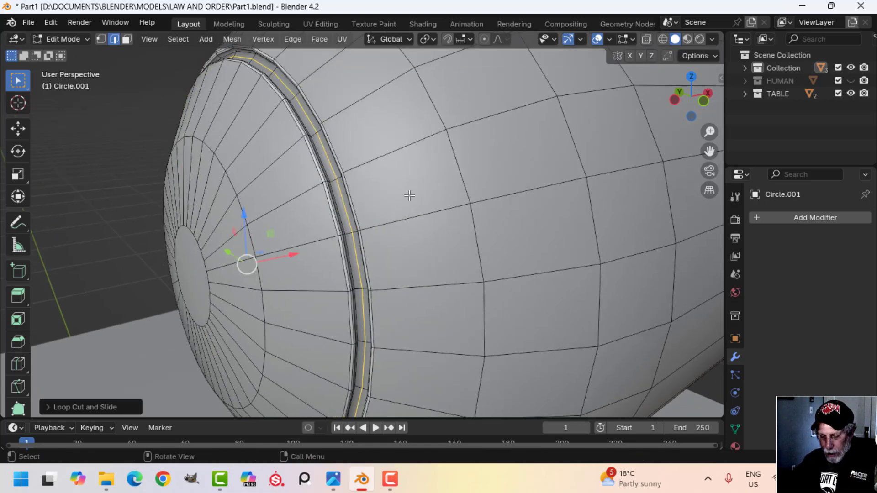
key("ctrl+b")
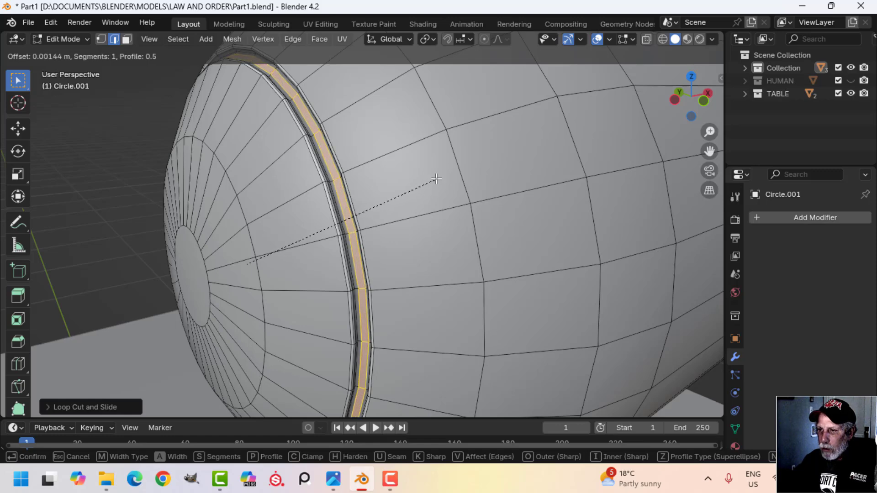
left_click(439, 179)
key("Tab")
scroll(425, 196, "down", 5)
key("alt+a")
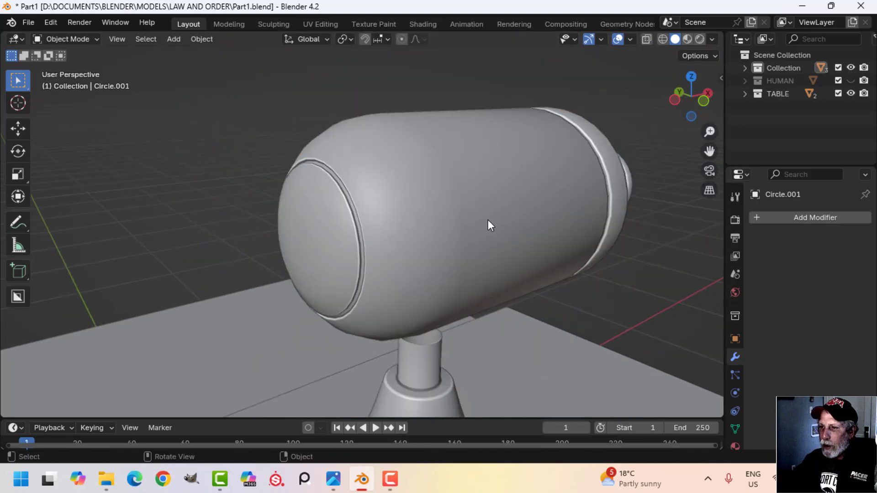
- Lower the entire cylinder mesh along Z in Edit Mode so it sits on the stand's post, and return to Object Mode
middle_click_drag(488, 220, 394, 222)
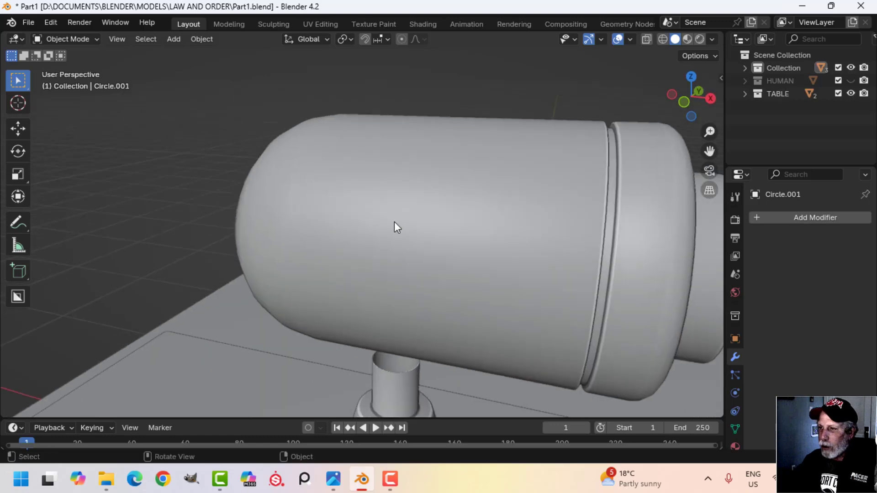
scroll(393, 221, "down", 5)
middle_click_drag(478, 230, 379, 204)
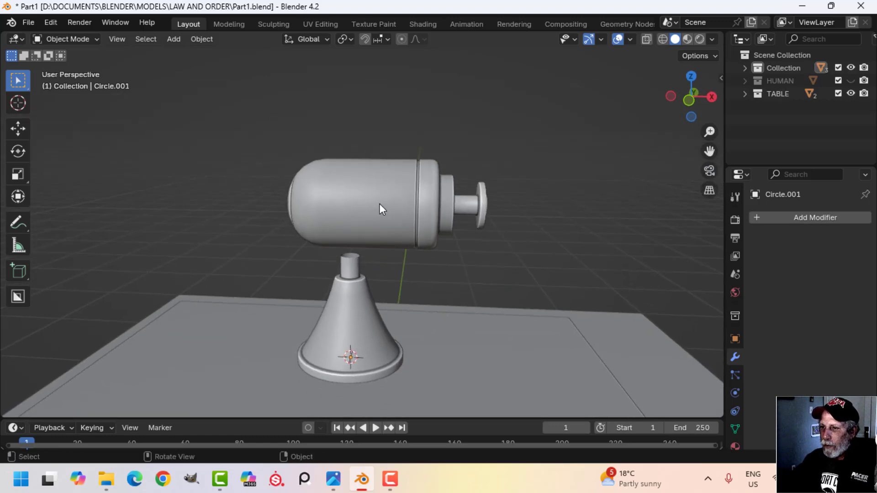
left_click(379, 204)
key("Tab")
scroll(433, 192, "up", 3)
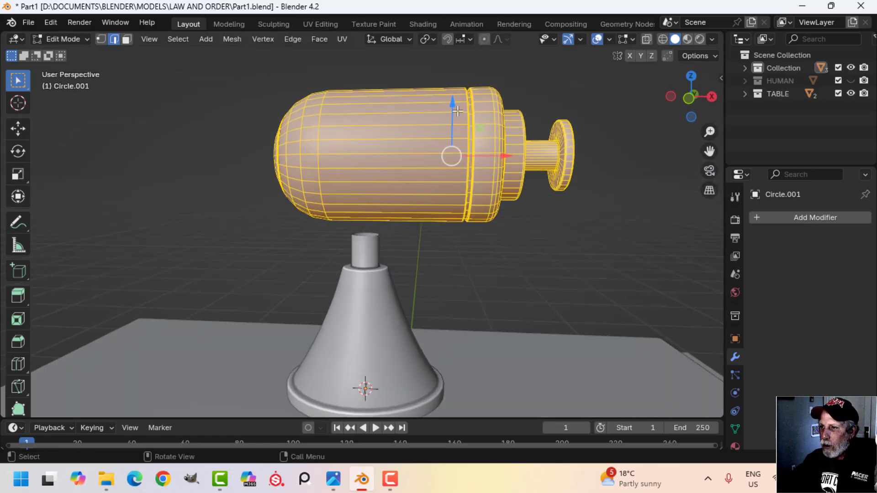
left_click_drag(457, 110, 451, 134)
key("Tab")
- Inspect the cylinder and stand from several angles and check the normals by briefly showing the Face Orientation overlay
scroll(479, 234, "down", 4)
middle_click_drag(479, 234, 456, 240)
scroll(456, 242, "up", 2)
scroll(456, 242, "down", 3)
scroll(386, 240, "up", 3)
middle_click_drag(468, 209, 388, 239)
mouse_move(395, 243)
middle_mouse_down("shift")
mouse_move(384, 241)
mouse_move(408, 238)
middle_mouse_up("shift")
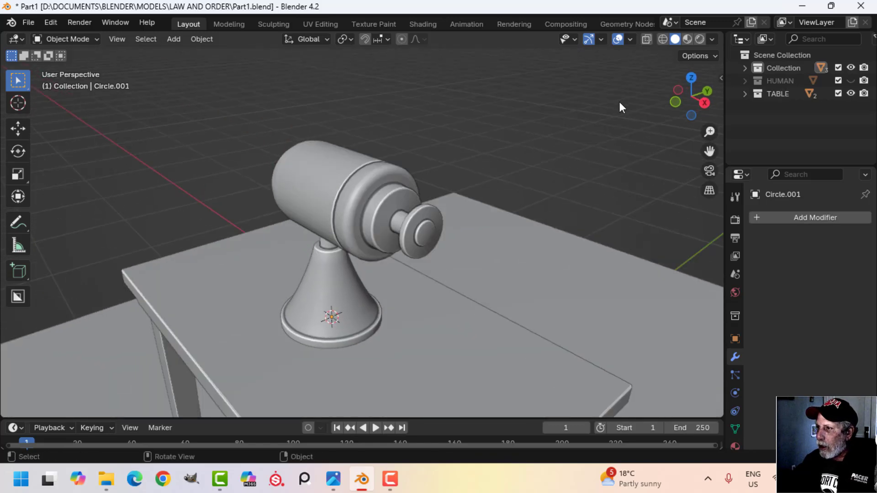
left_click(630, 40)
left_click(565, 273)
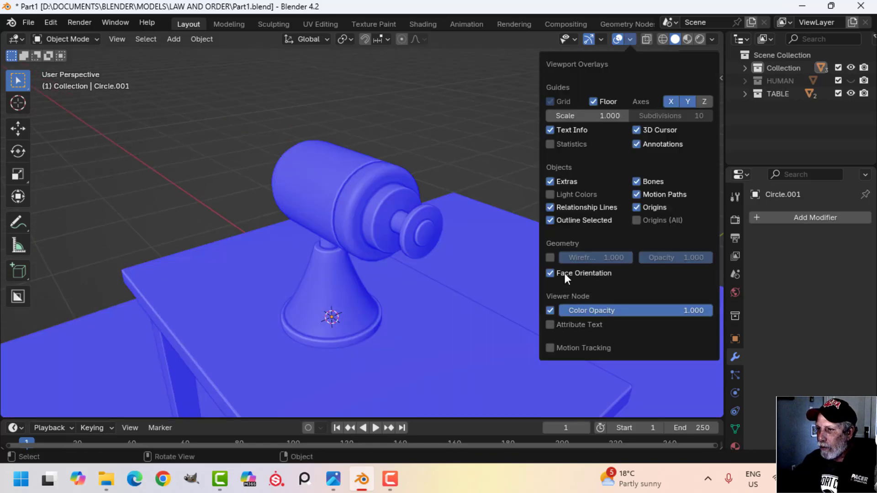
left_click(565, 273)
- Snap the 3D cursor to the raised circular face at the centre of the flange's outer side and return to Object Mode
scroll(423, 257, "up", 2)
key("Tab")
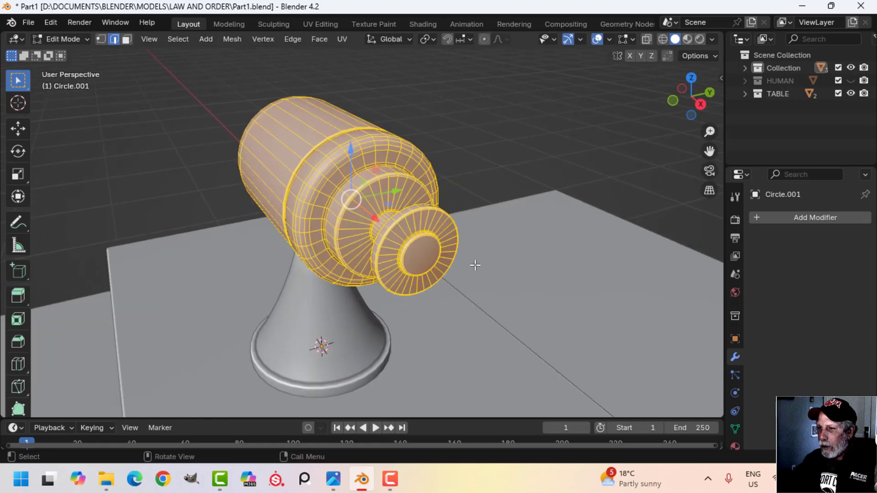
middle_click_drag(474, 265, 424, 242)
key("alt+a")
left_click(345, 218)
key("shift+s")
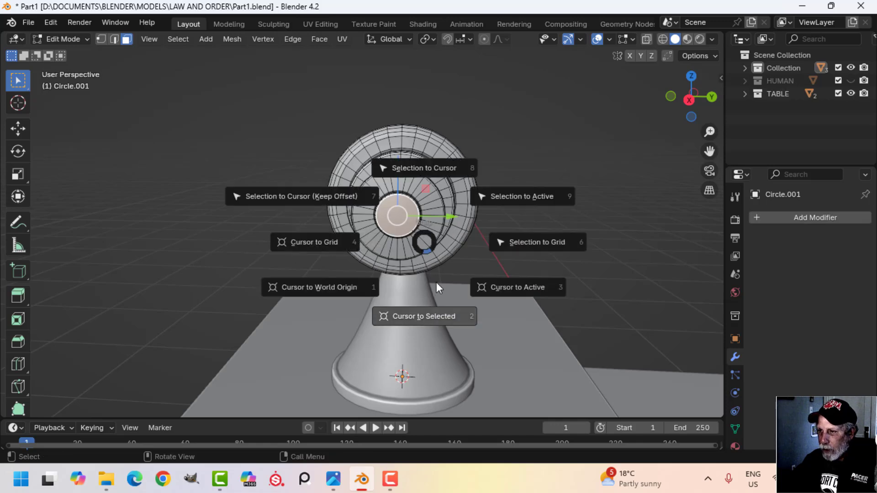
left_click(437, 313)
key("Tab")
- Add a plane at the 3D cursor on the flange and scale it down in Edit Mode to about the flange's width
key("KP_3")
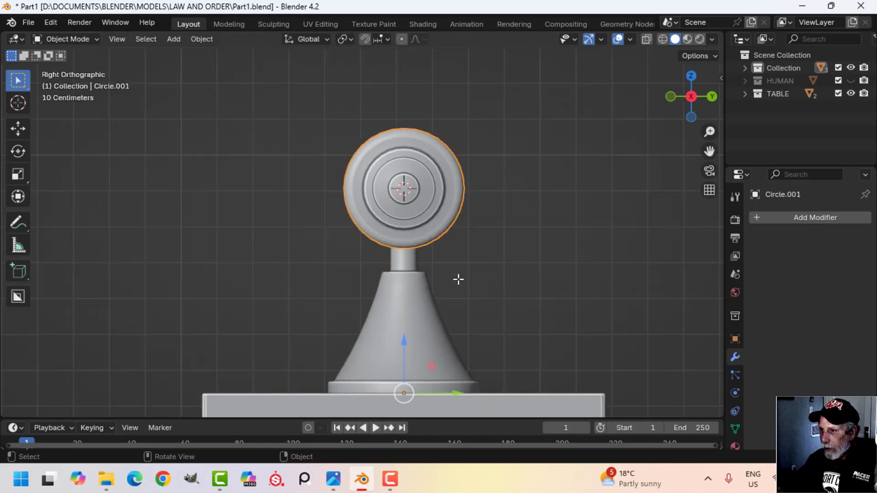
scroll(448, 282, "up", 4)
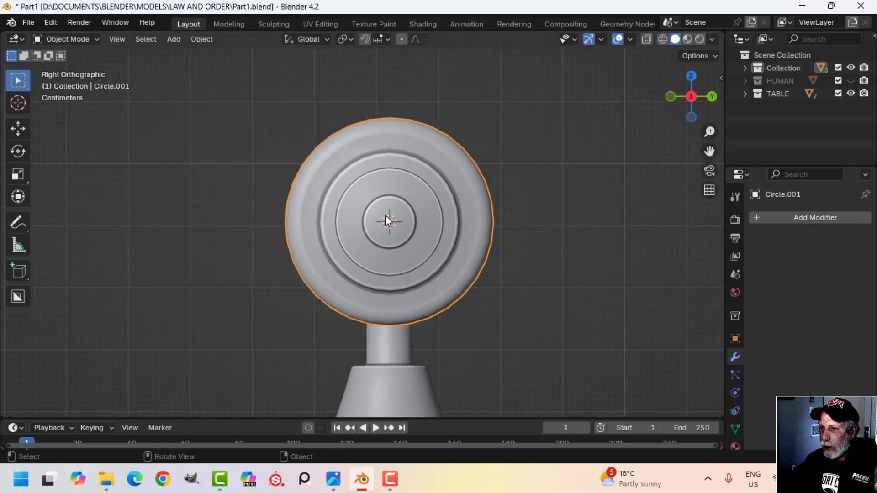
key("shift+a")
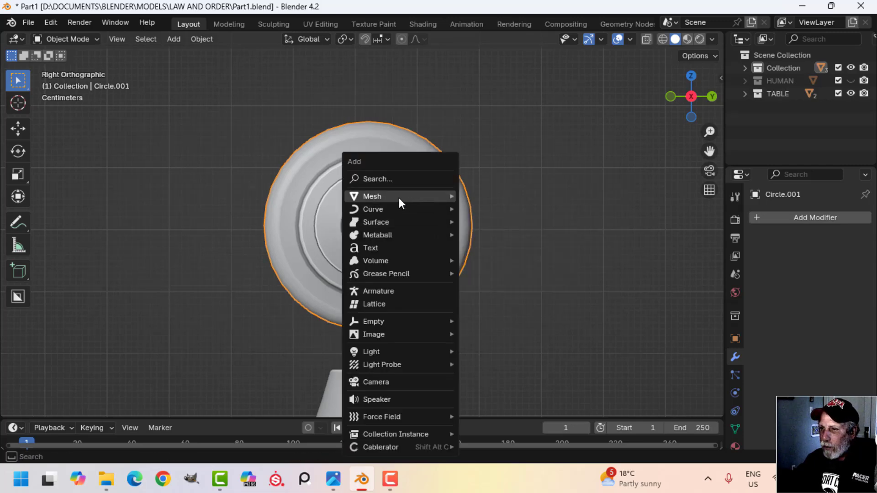
mouse_move(399, 198)
left_click(474, 196)
key("Tab")
key("s")
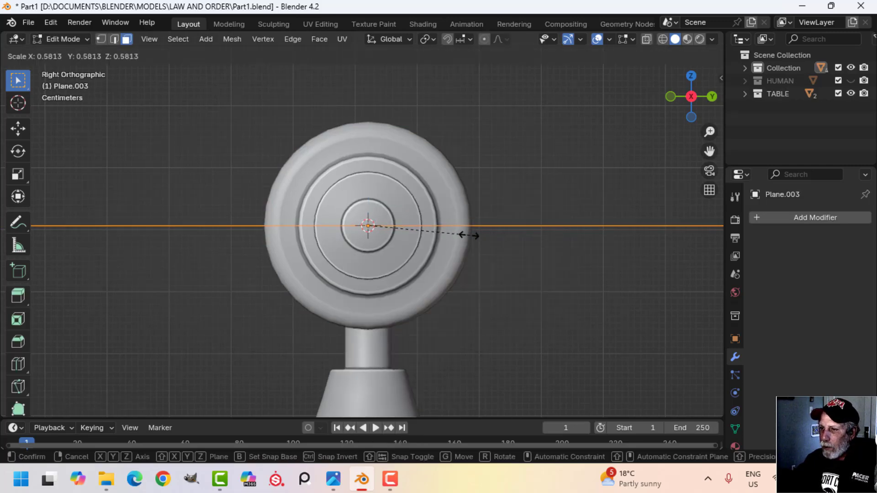
left_click(471, 223)
key("s")
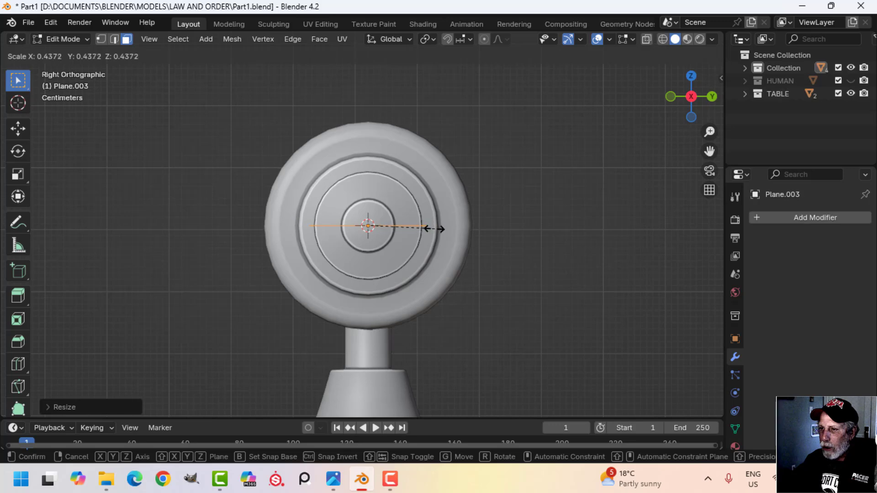
left_click(432, 229)
- Rotate the plane 90 degrees about Y and raise it along Z above the flange's central boss
type("r")
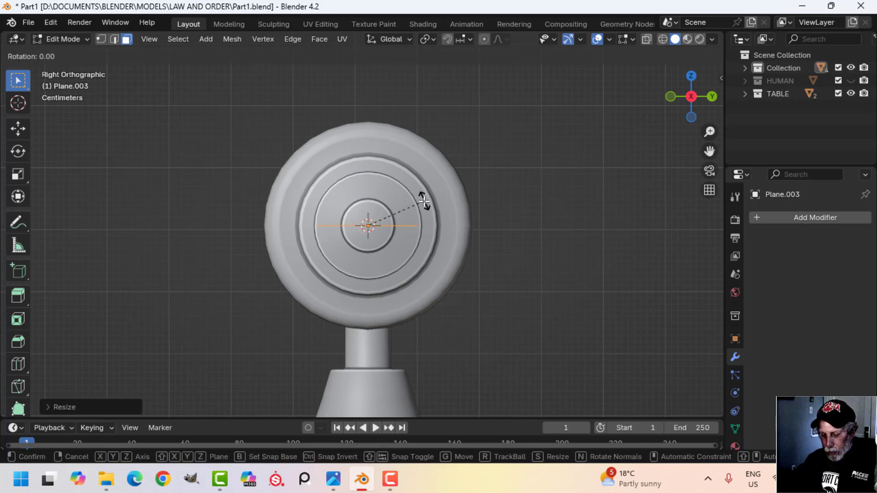
type("y90")
key("Return")
left_click_drag(368, 177, 377, 104)
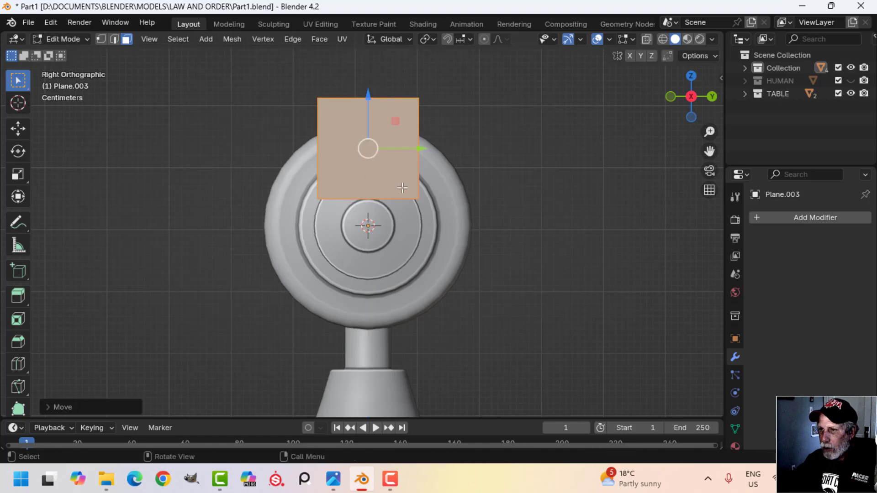
left_click(590, 199)
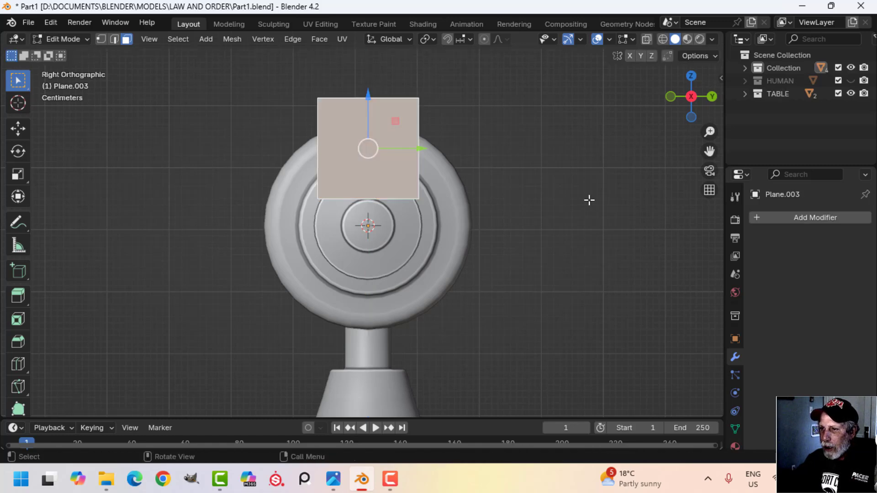
- Scale the plane's lower edge down to less than a third of its width to form a tapered blade
key("2")
left_click(414, 199)
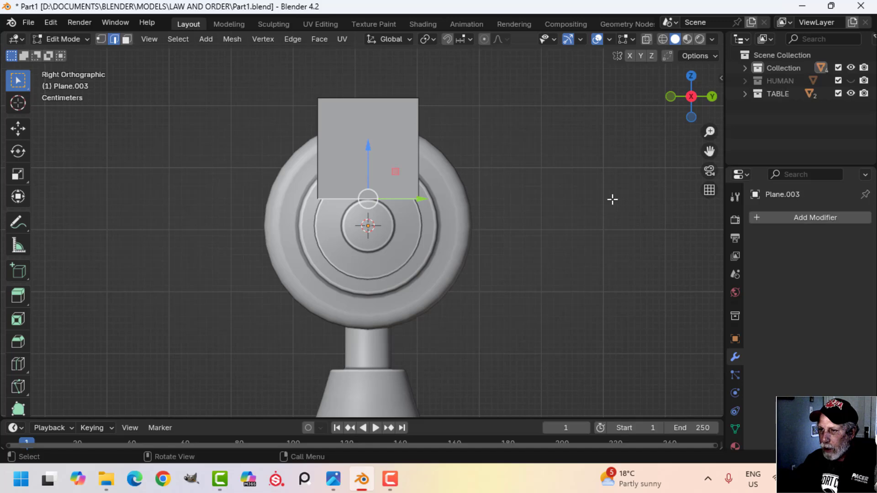
key("s")
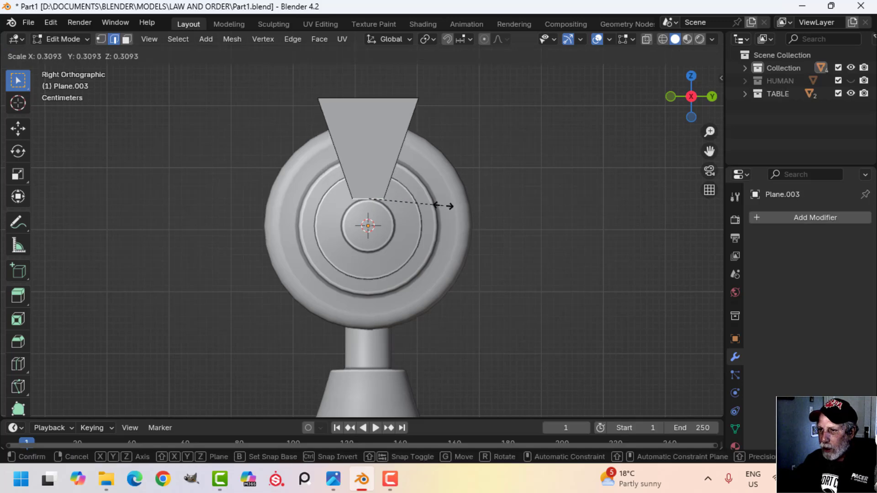
left_click(424, 204)
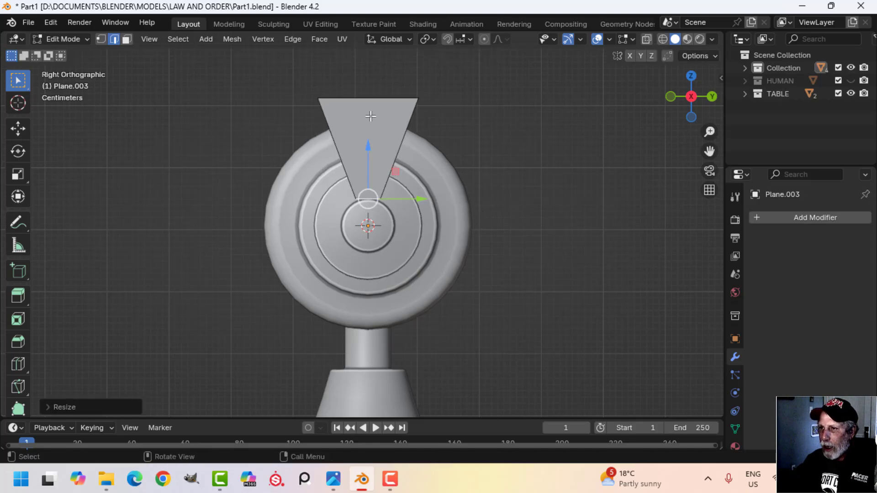
- Round the blade's two upper corners with a vertex bevel of about 0.058 m and 6 segments
left_click(369, 97)
middle_click_drag(426, 133, 413, 172, "shift")
scroll(458, 157, "up", 1)
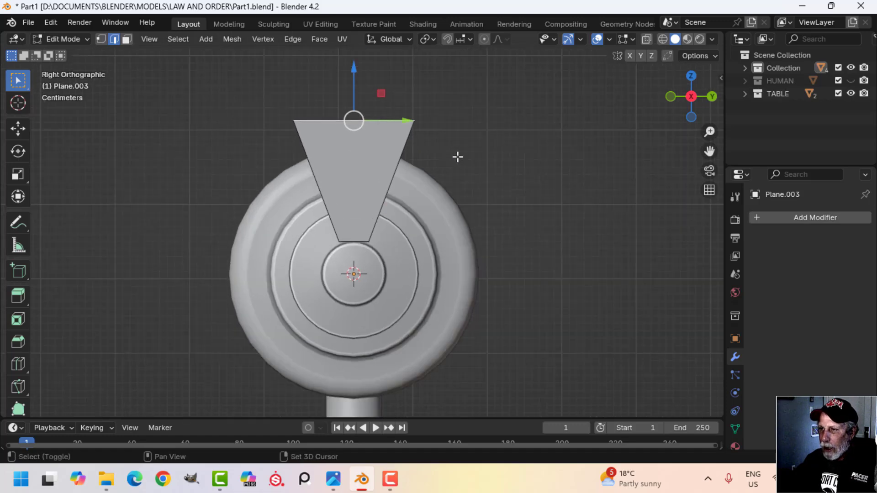
middle_click_drag(458, 157, 467, 189, "shift")
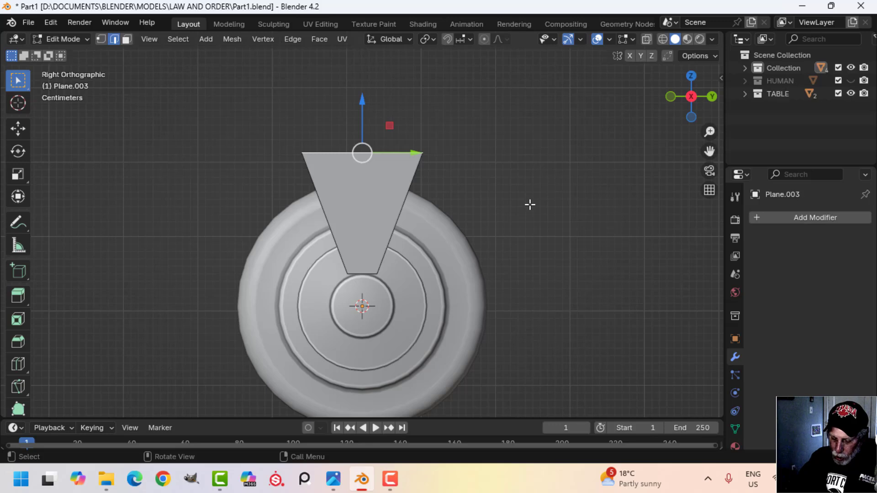
key("ctrl+b")
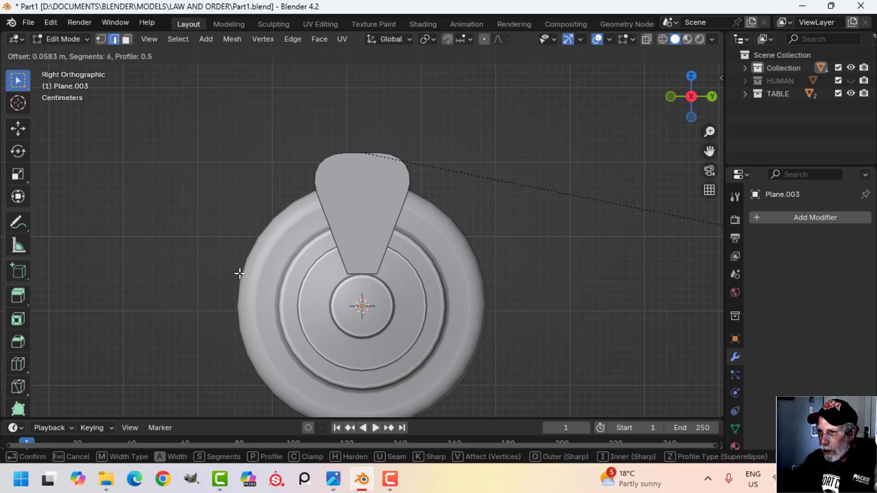
left_click(221, 270)
scroll(340, 246, "down", 2)
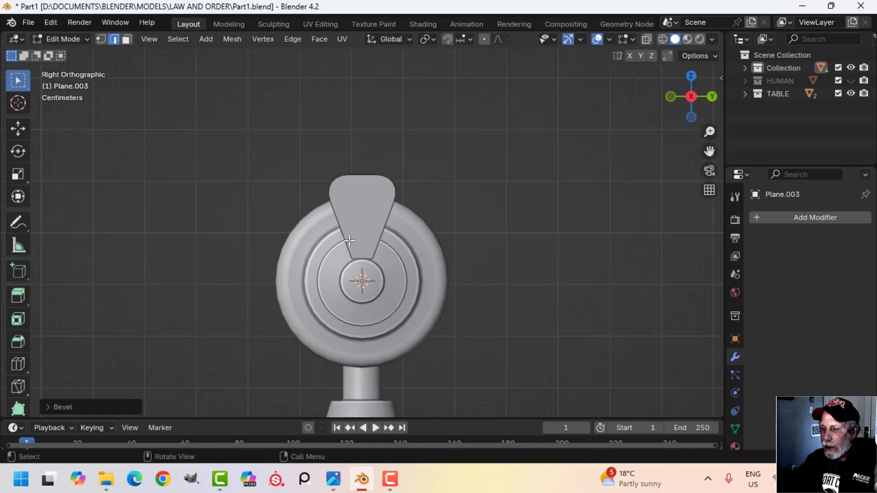
- Raise the blade's rounded upper edges along Z to lengthen the blade
left_click_drag(274, 133, 435, 220)
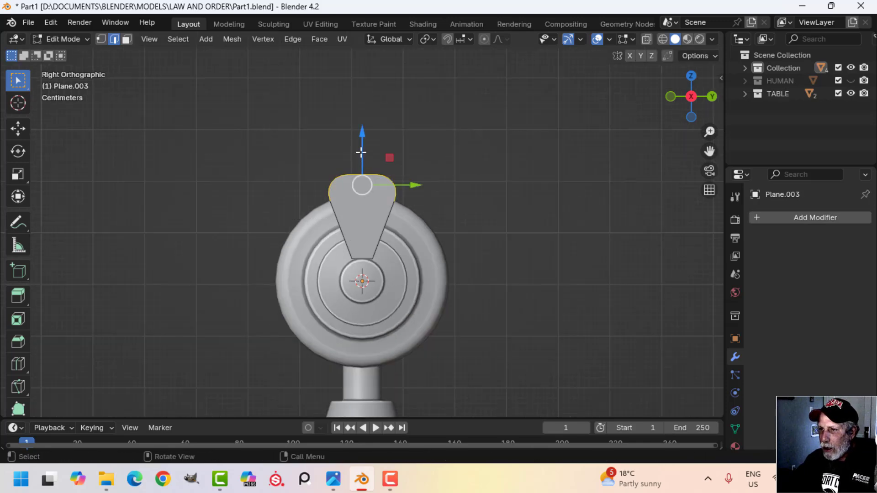
left_click_drag(361, 153, 361, 132)
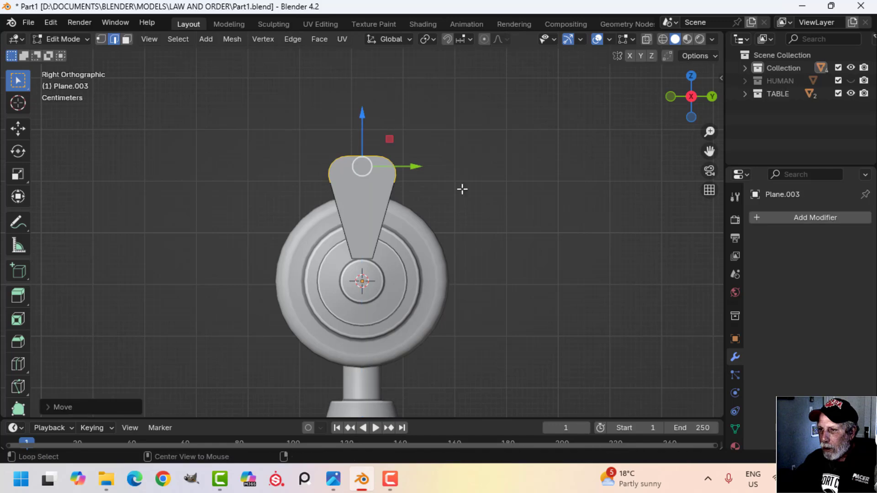
key("z")
- Scale the whole blade up by about 1.11 and raise it slightly along Z
mouse_move(554, 198)
middle_mouse_down()
mouse_move(544, 233)
mouse_move(555, 244)
mouse_move(415, 215)
mouse_move(417, 235)
mouse_move(363, 228)
mouse_move(367, 221)
middle_mouse_up()
key("a")
key("KP_3")
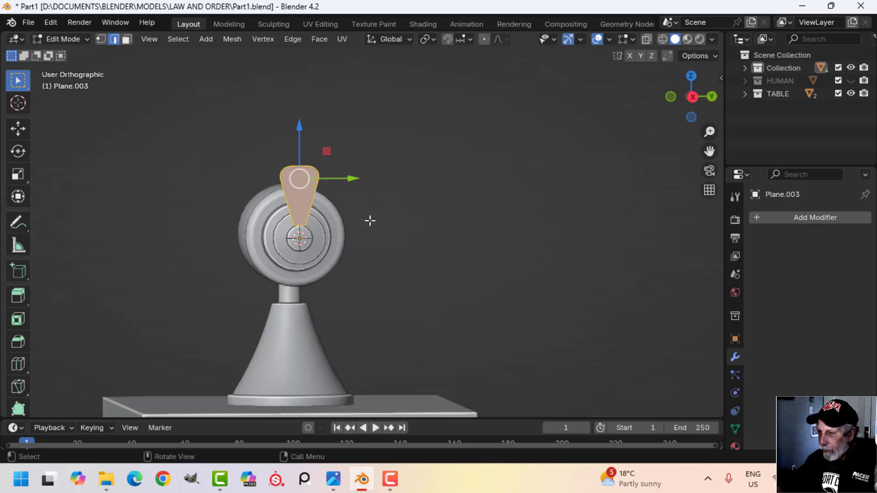
key("s")
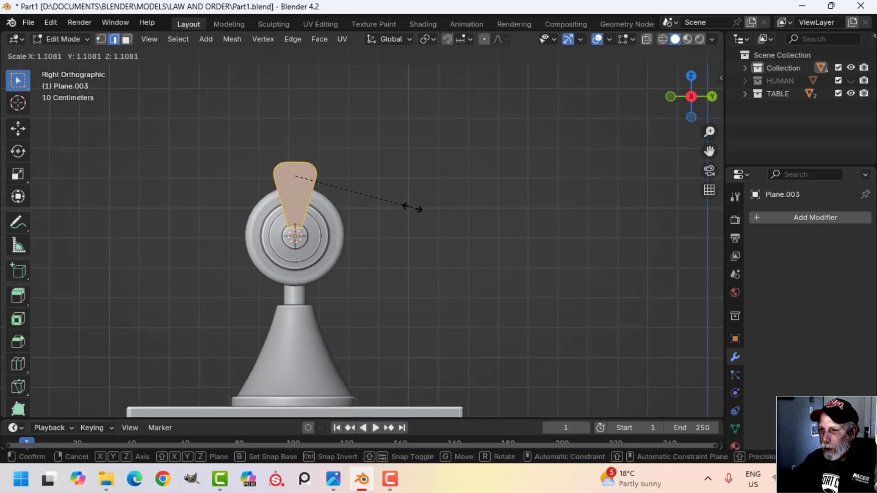
left_click(412, 207)
mouse_move(306, 145)
left_mouse_down()
mouse_move(303, 131)
mouse_move(310, 141)
left_mouse_up()
- Shift the blade along X toward the flange and raise it along Z so its narrow end meets the flange
middle_click_drag(407, 215, 499, 239)
scroll(507, 223, "up", 3)
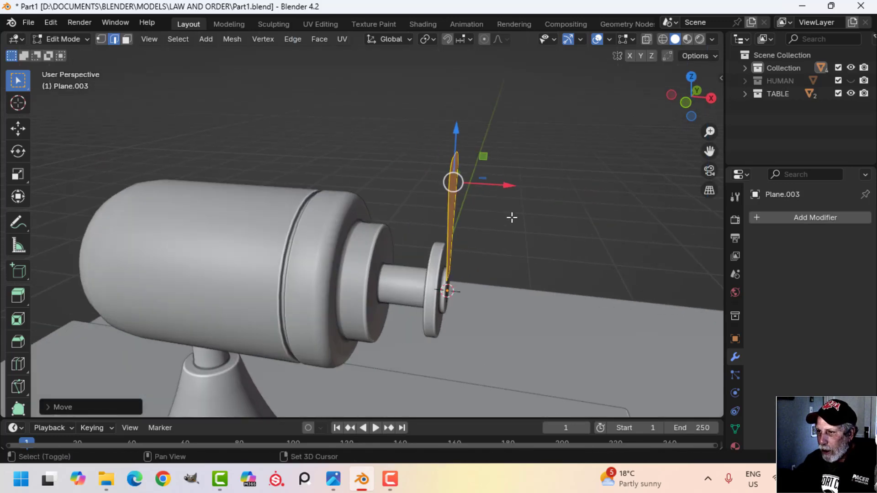
left_click_drag(499, 182, 490, 182)
middle_click_drag(511, 204, 461, 209)
left_click_drag(343, 138, 347, 110)
scroll(395, 174, "down", 3)
middle_click_drag(396, 175, 374, 190)
scroll(428, 214, "up", 2)
- Scale the blade up by about 1.07 and reposition it in the XZ plane at the flange's rim
key("s")
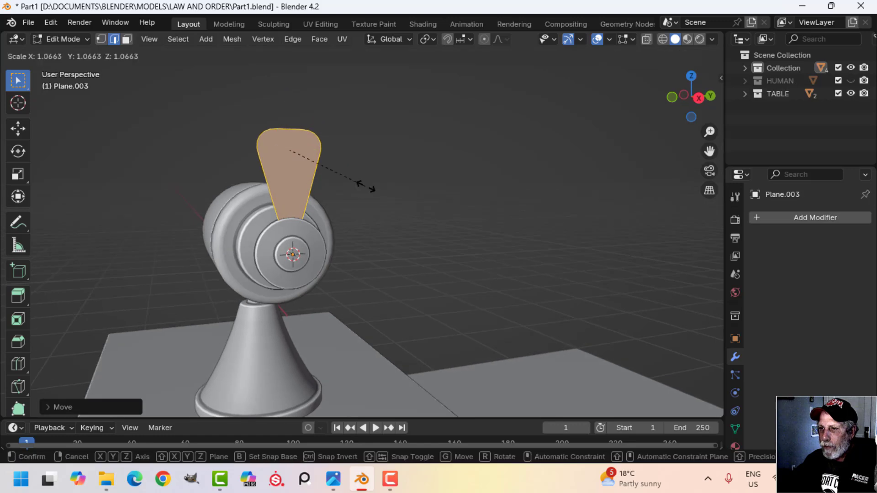
left_click(365, 186)
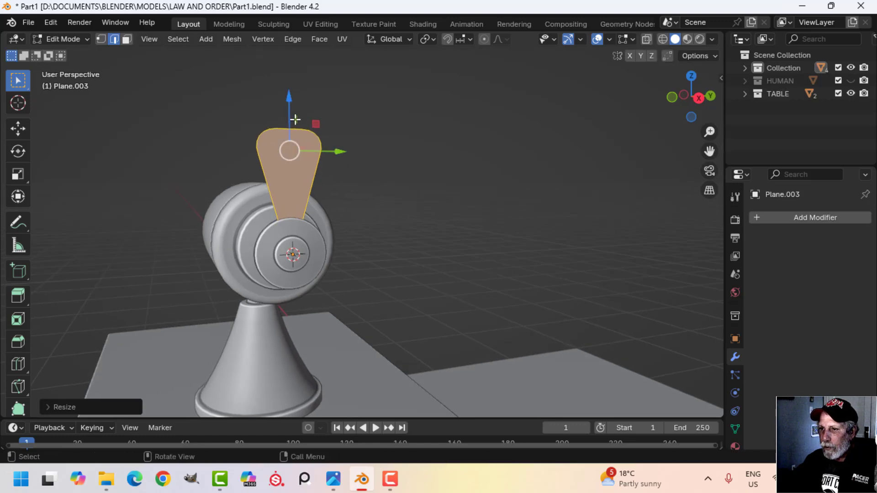
key("g")
key("shift+y")
left_click(294, 111)
middle_click_drag(297, 114, 433, 222)
scroll(443, 200, "up", 1)
left_click_drag(448, 165, 451, 164)
- Extrude the blade's face slightly to give it thickness and return to Object Mode
middle_click_drag(482, 212, 282, 258, "shift")
key("g")
key("z")
key("z")
left_click(471, 215)
key("Tab")
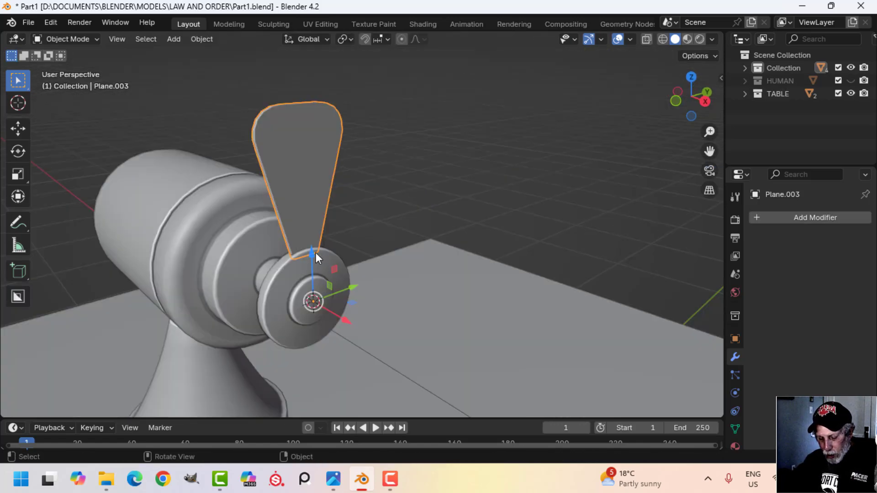
- Isolate the blade by hiding the other objects and enter Edit Mode in the right side view
key("shift+h")
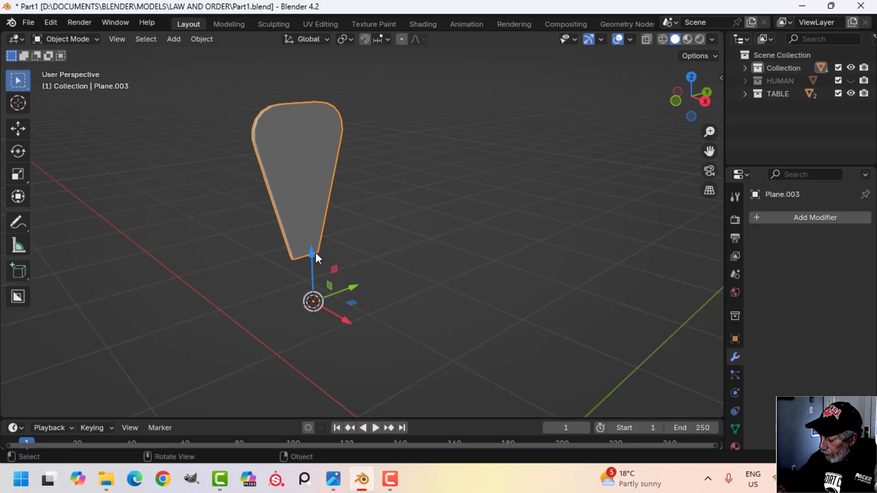
key("KP_3")
key("Tab")
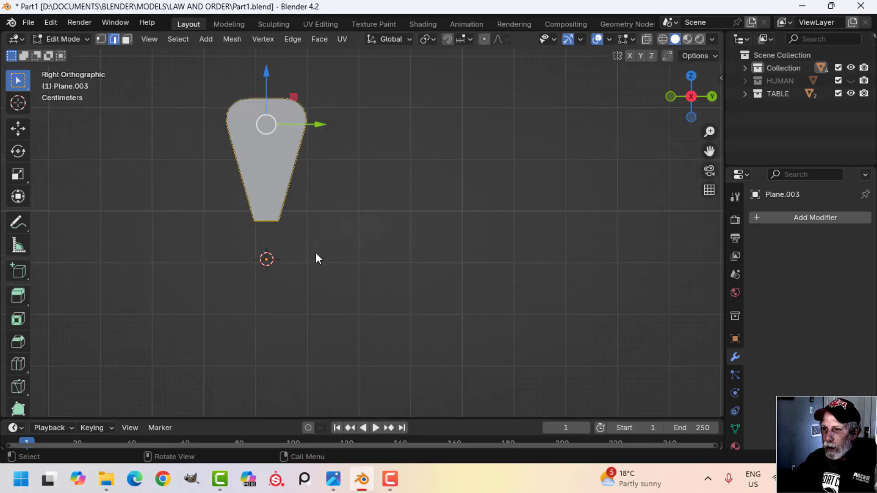
- Delete the face at the blade's narrow lower end in wireframe display and switch back to solid shading
key("z")
left_click(232, 249)
key("alt+a")
key("b")
left_click_drag(218, 199, 335, 255)
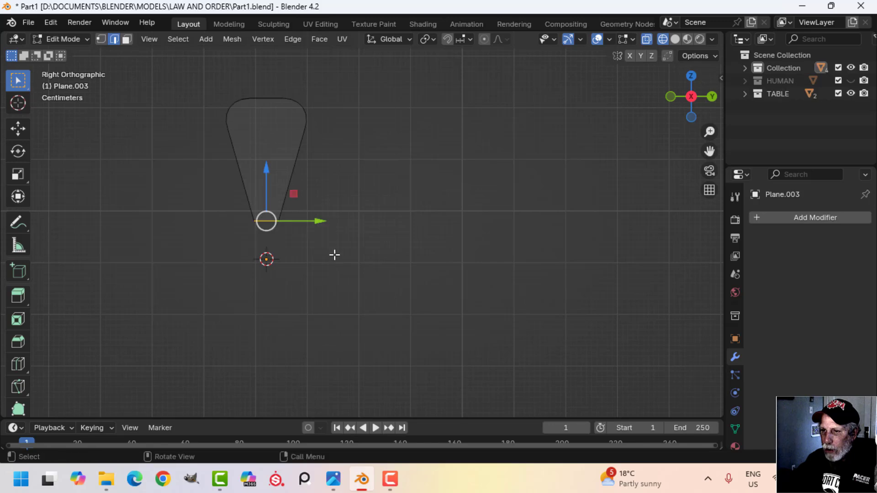
key("x")
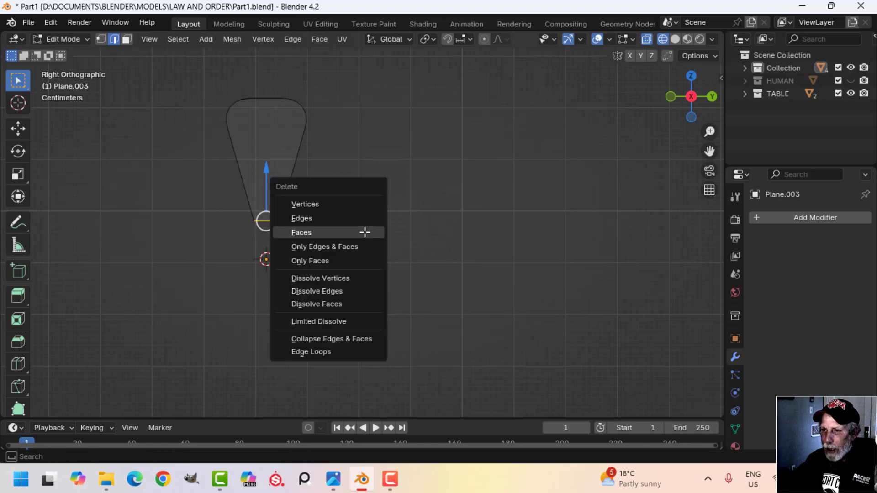
left_click(364, 232)
key("z")
left_click(416, 232)
- Bevel the outlines of the blade's front and back faces by about 0.0024 m with 2 segments
middle_click_drag(417, 231, 429, 246)
scroll(353, 229, "up", 3)
middle_click_drag(353, 228, 344, 254, "shift")
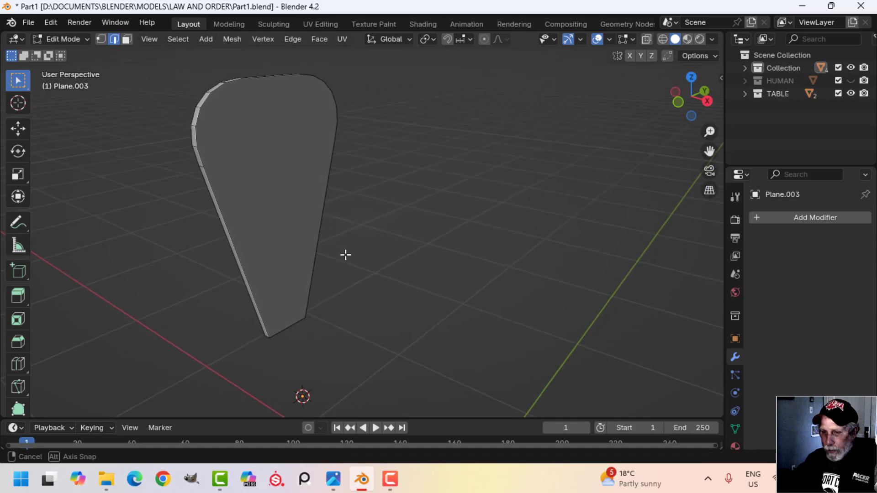
left_click(266, 175)
middle_click_drag(266, 174, 368, 225)
left_click(507, 184, "shift")
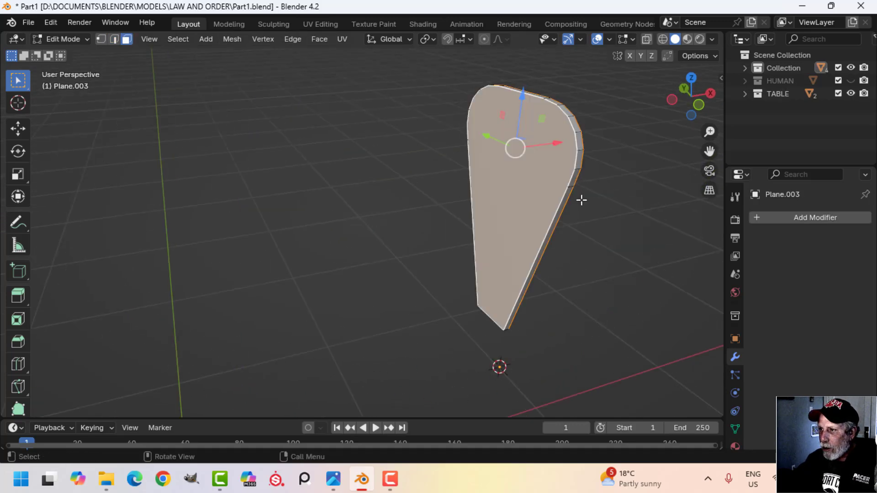
middle_click_drag(581, 200, 486, 205)
scroll(486, 205, "up", 3)
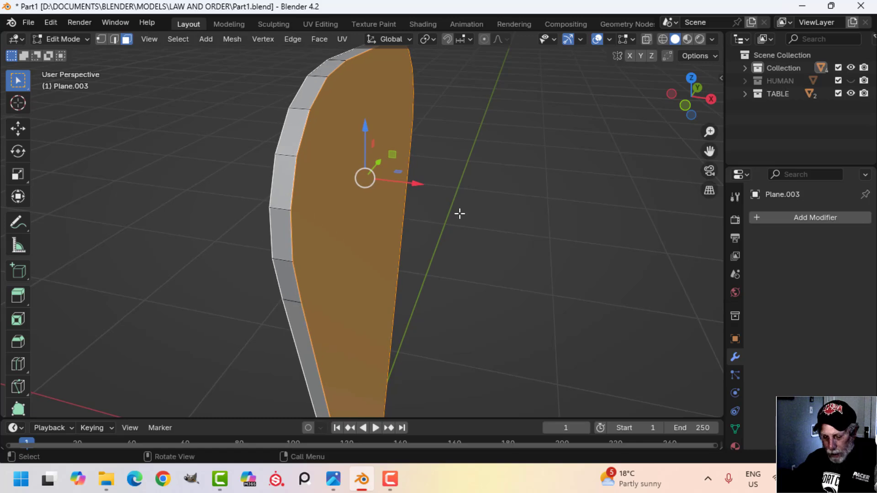
key("ctrl+b")
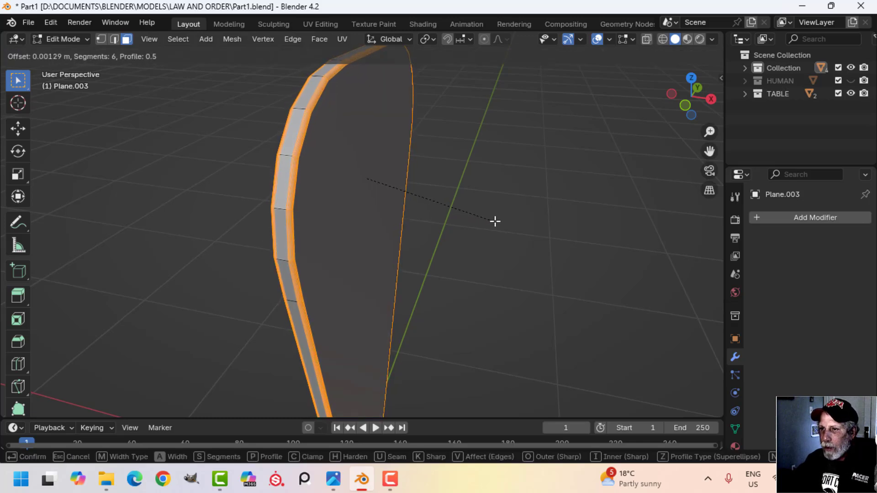
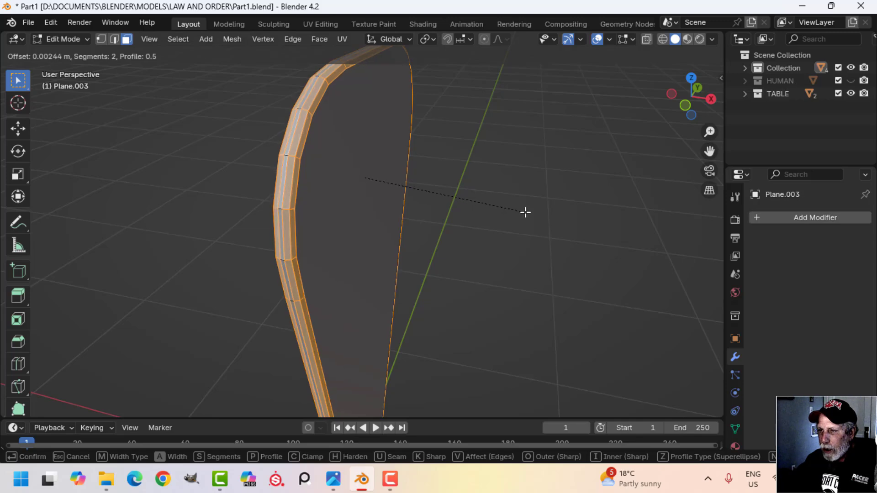
left_click(526, 212)
- Return to Object Mode and apply smooth shading to the blade
key("Tab")
right_click(357, 126)
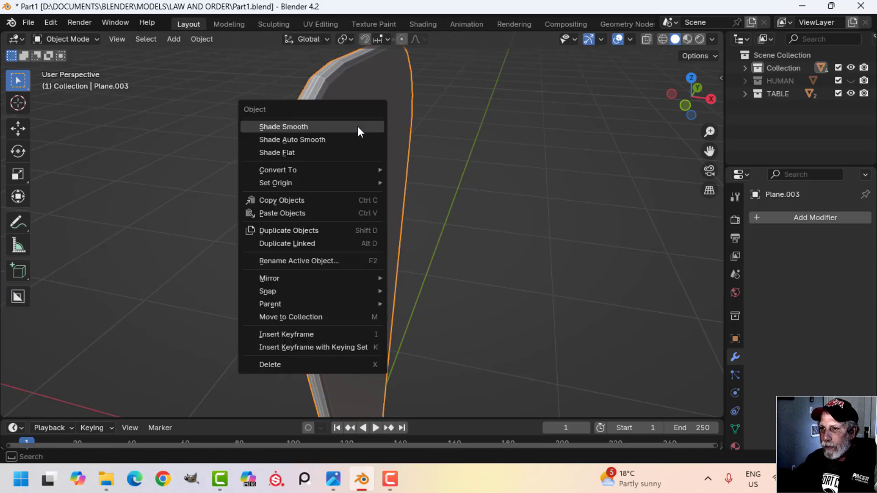
left_click(357, 126)
- Turn on the Face Orientation overlay to check the direction of the blade's normals
scroll(438, 228, "down", 3)
left_click(437, 223)
middle_click_drag(438, 223, 371, 192)
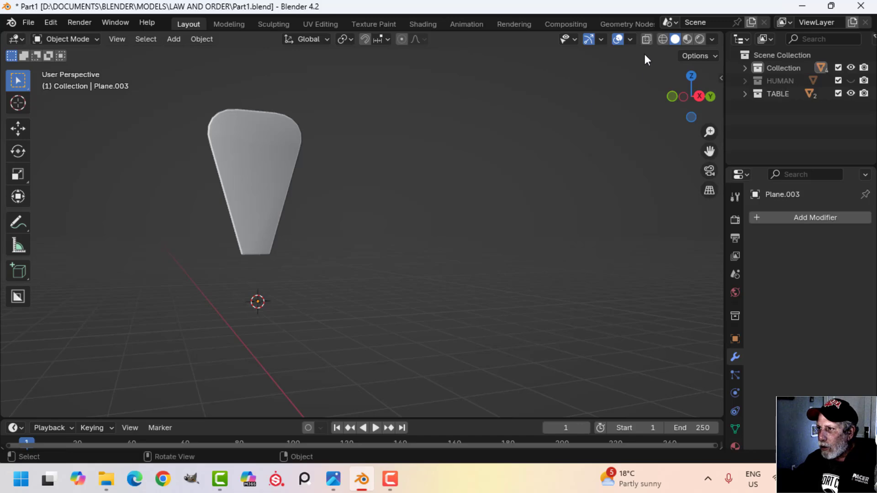
left_click(630, 39)
left_click(590, 276)
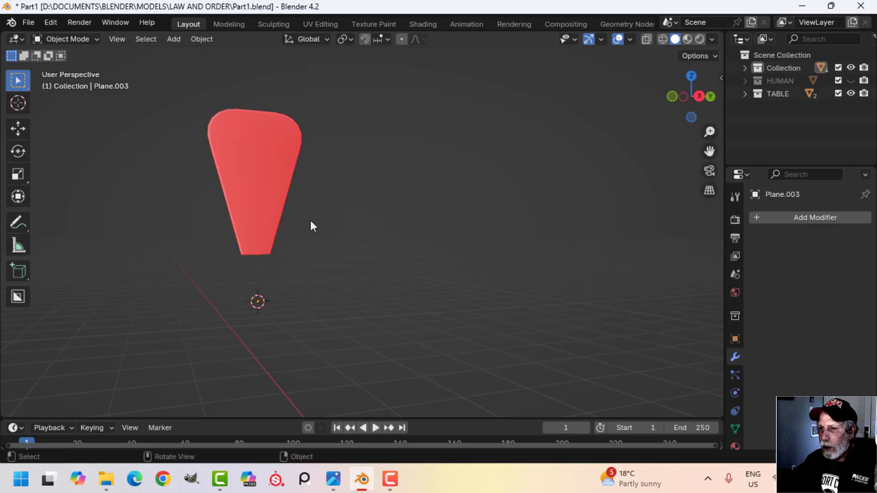
- Recalculate the blade's normals to the outside and turn off the Face Orientation overlay
key("Tab")
key("alt+n")
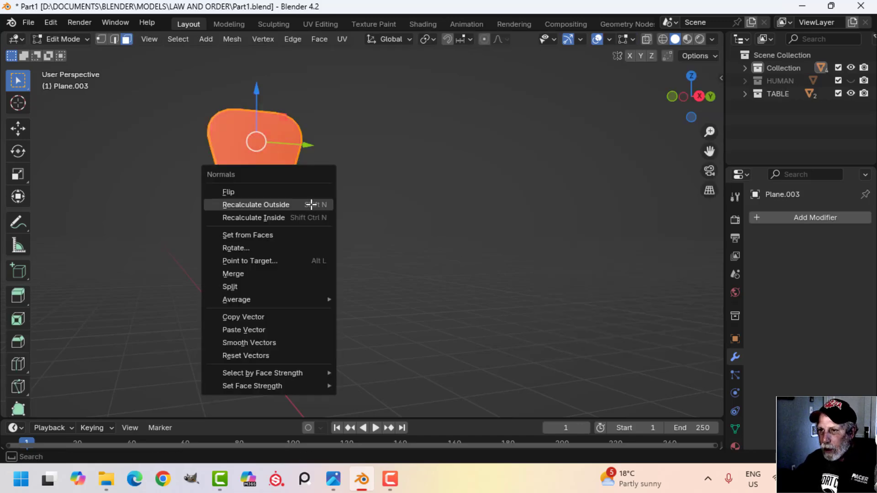
left_click(310, 204)
key("Tab")
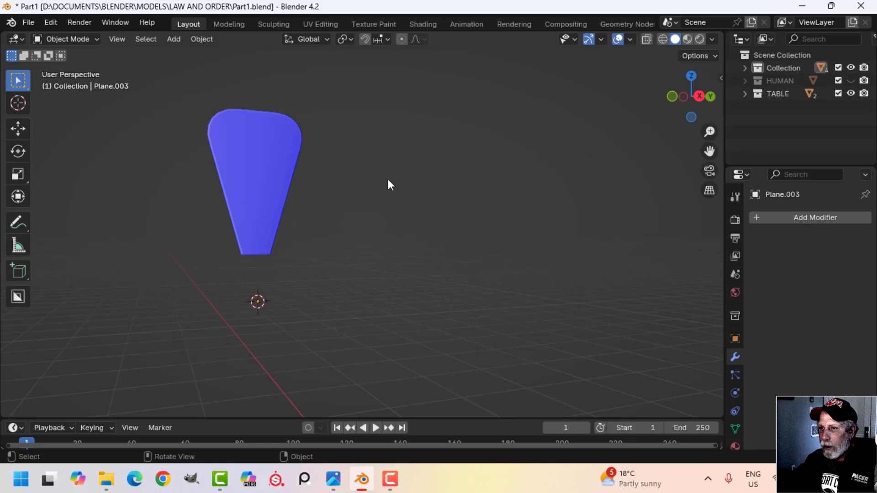
left_click(630, 39)
left_click(572, 273)
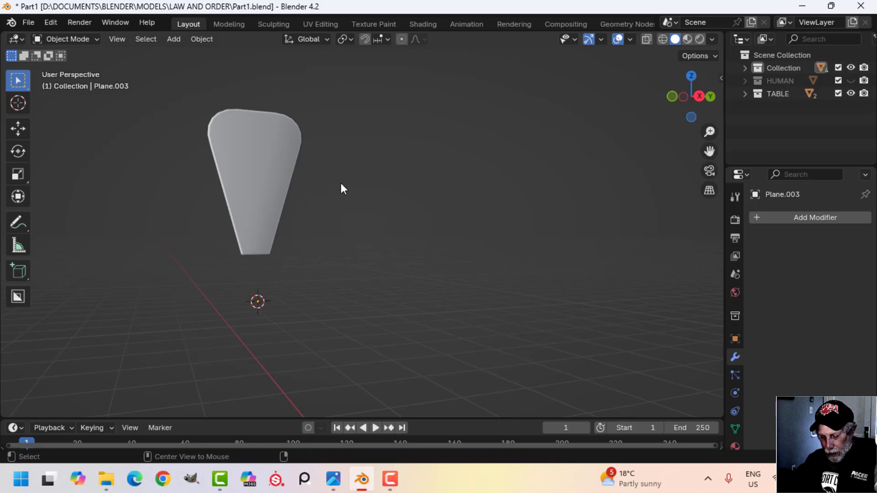
- Unhide the hidden fan and table parts and set the transform pivot point to the 3D Cursor
key("alt+h")
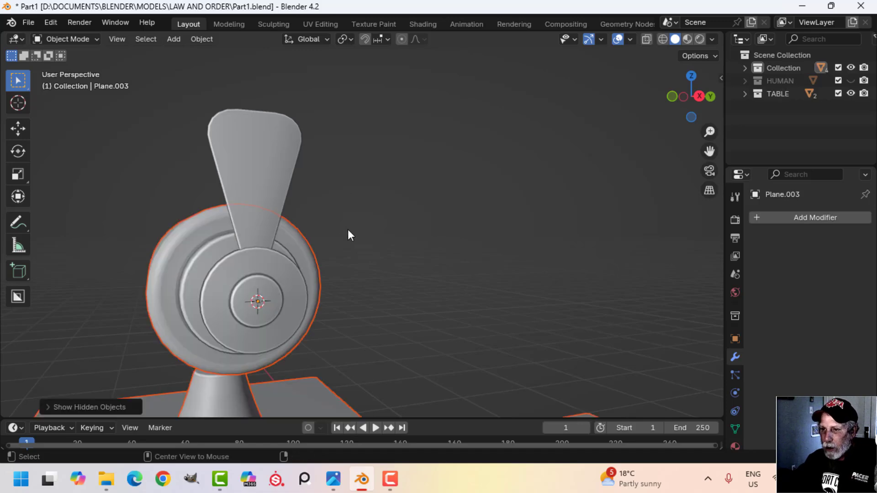
middle_click_drag(347, 230, 374, 211)
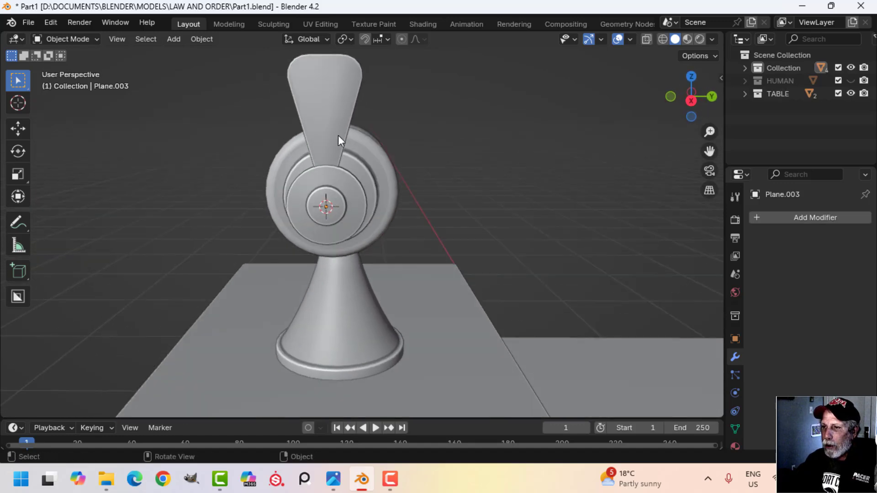
key("KP_3")
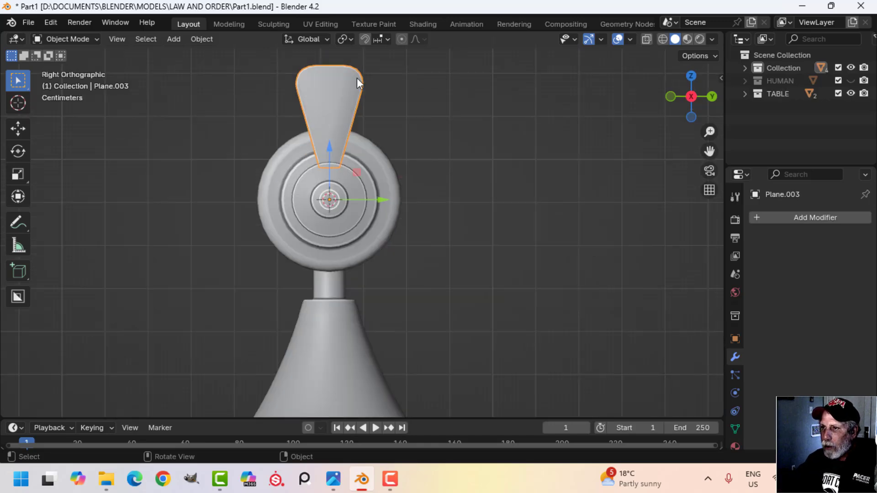
left_click(349, 39)
left_click(366, 84)
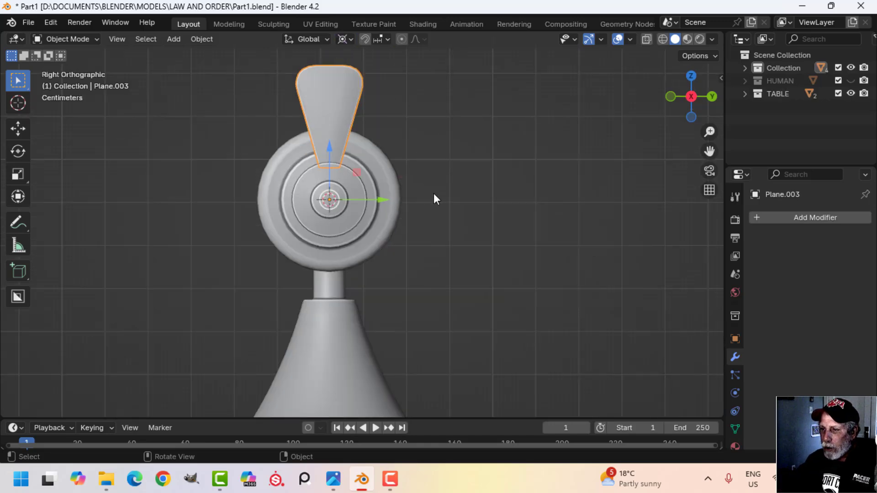
- Duplicate the blade twice around the hub in the right orthographic view, rotating each copy 120° from the previous blade
key("shift+d")
type("r")
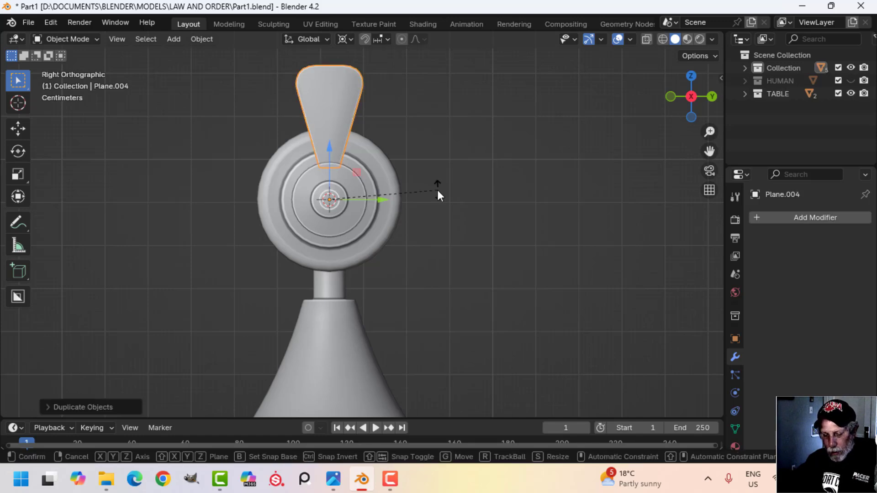
type("12")
type("0")
key("Return")
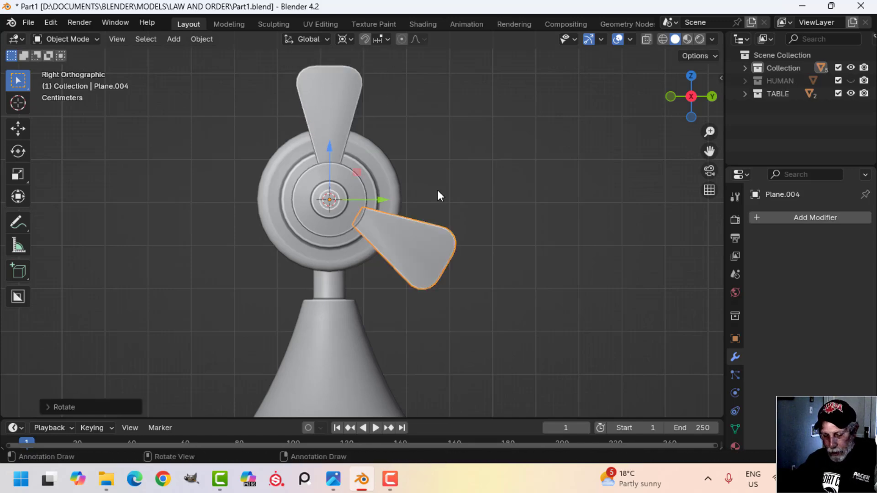
key("shift+d")
type("r120")
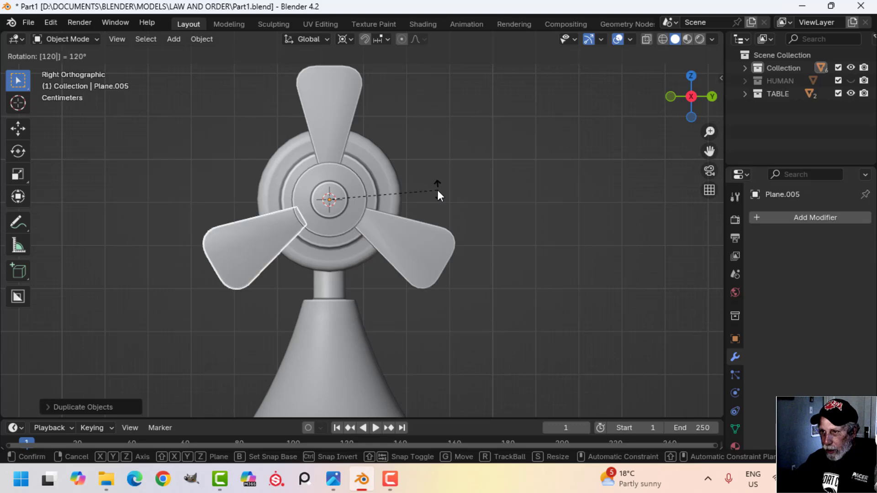
key("Return")
- Join the three blades into one object and rotate it slightly clockwise around the hub
left_click(346, 133, "shift")
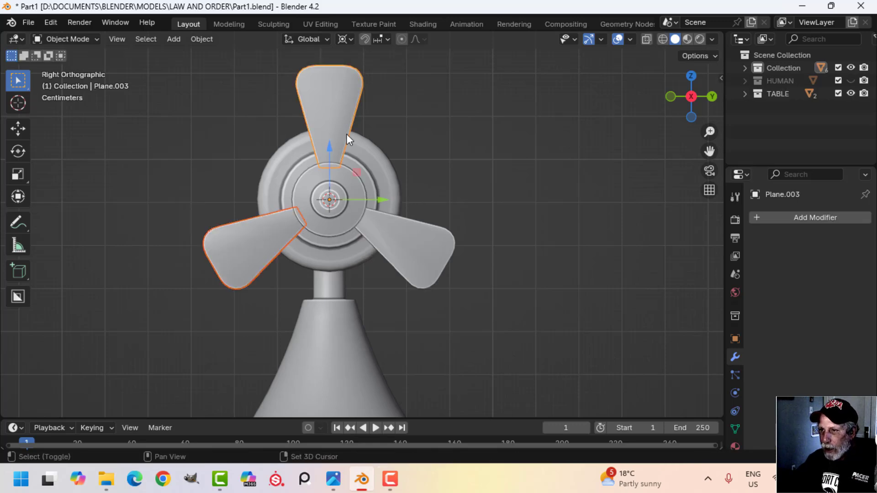
left_click(407, 234, "shift")
key("ctrl+j")
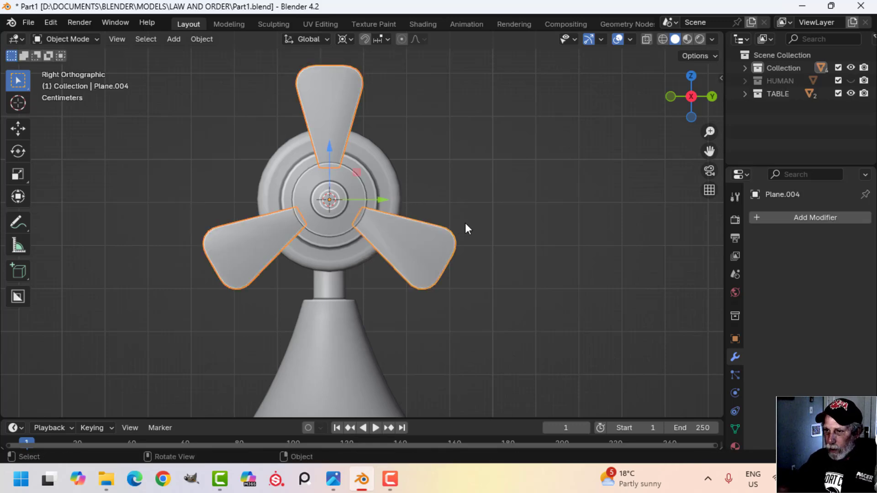
key("r")
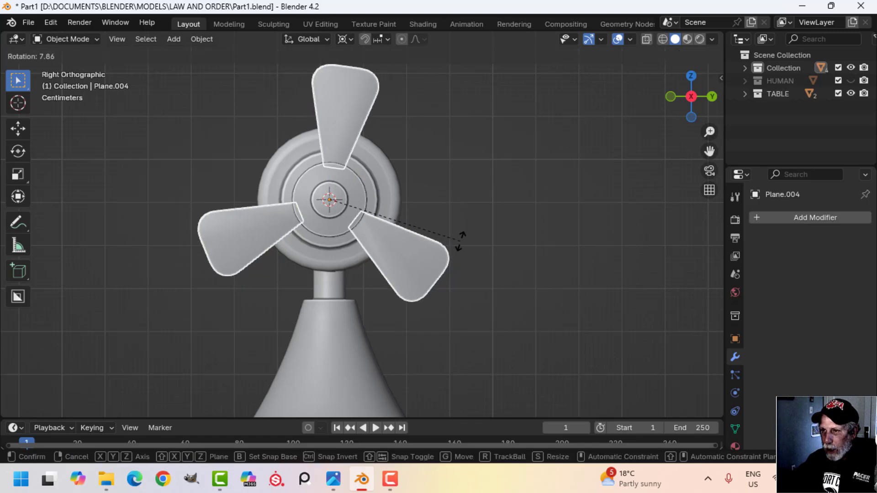
left_click(437, 268)
- Examine the joined blades and their fit on the shaft from the side of the fan
scroll(429, 255, "down", 3)
key("Tab")
middle_click_drag(421, 249, 434, 220)
scroll(426, 247, "down", 3)
key("Tab")
left_click(423, 244)
scroll(445, 257, "up", 3)
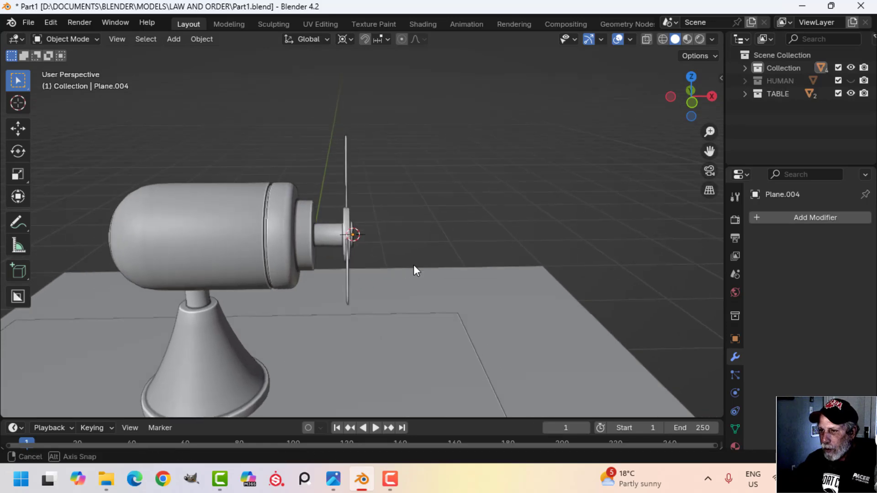
middle_click_drag(413, 264, 346, 257)
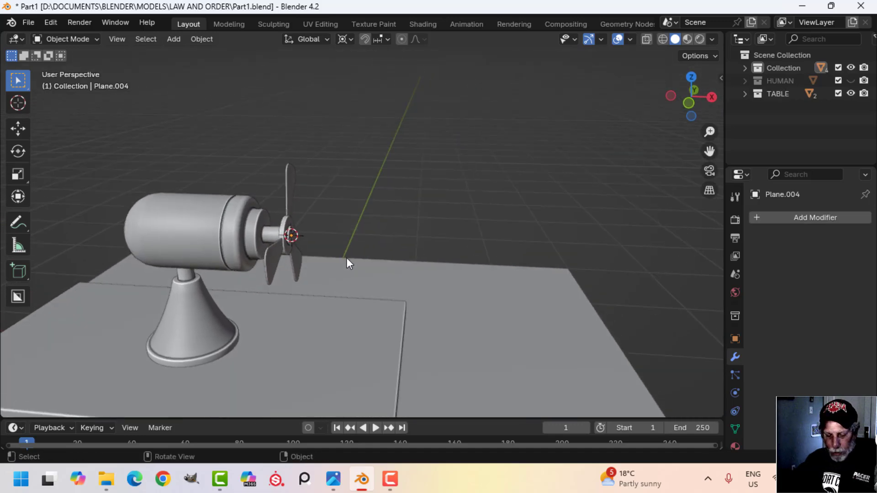
- Add a UV sphere with 18 segments and 18 rings at the 3D cursor in front of the fan
key("shift+a")
mouse_move(302, 196)
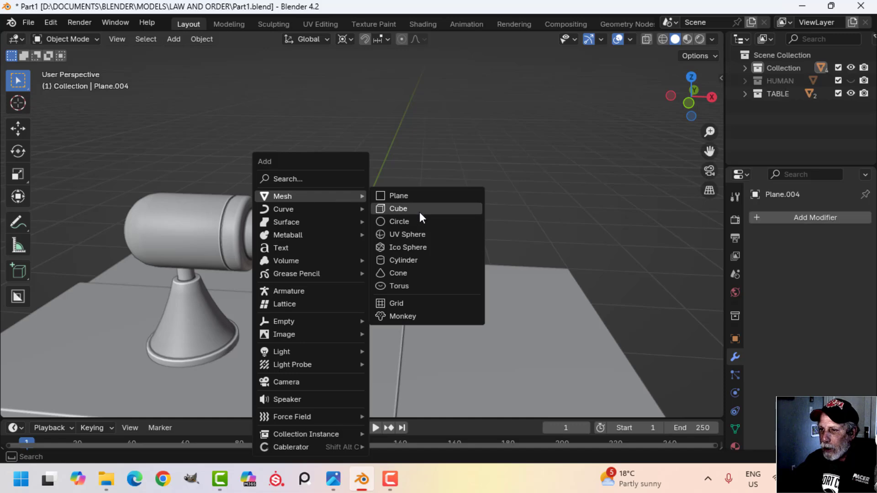
left_click(415, 234)
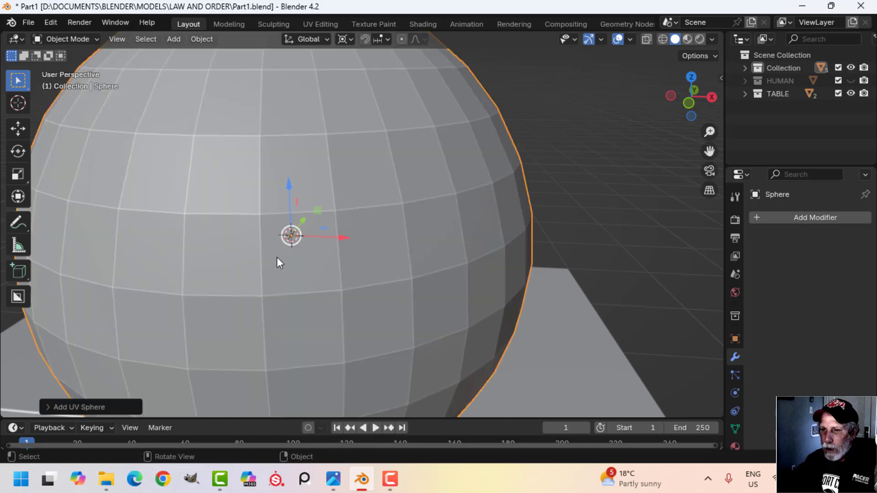
left_click(97, 406)
left_click(164, 267)
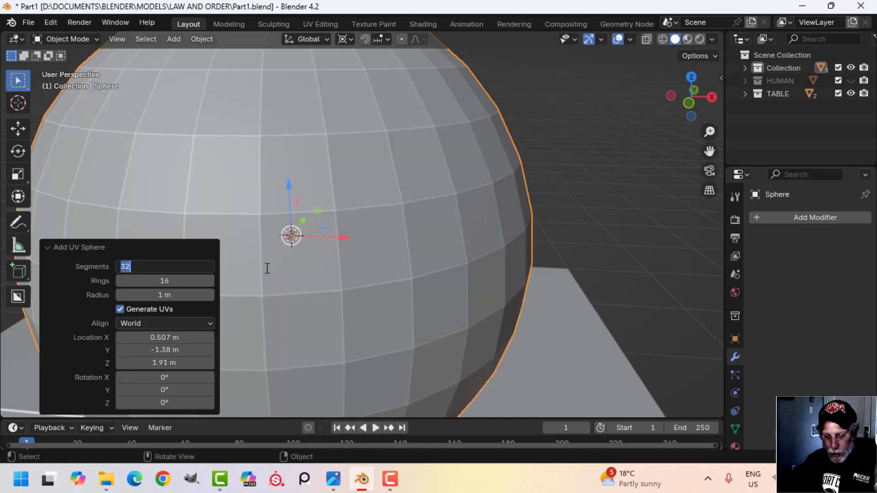
key("Tab")
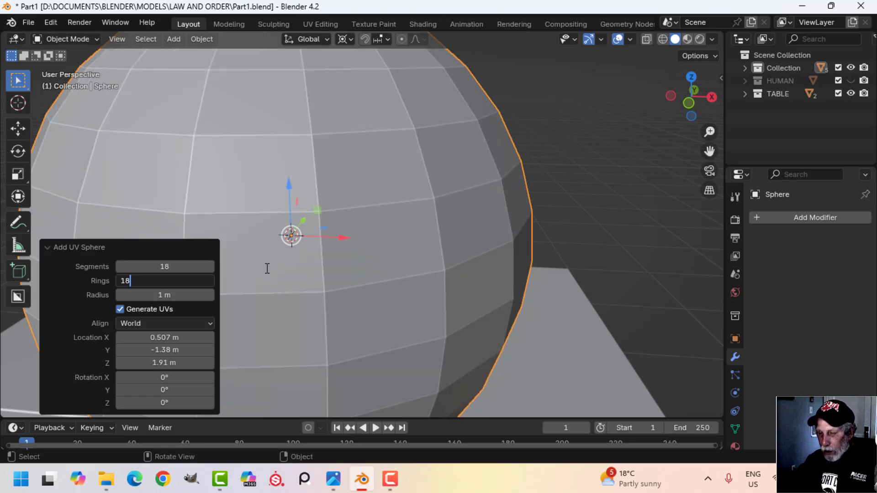
key("Return")
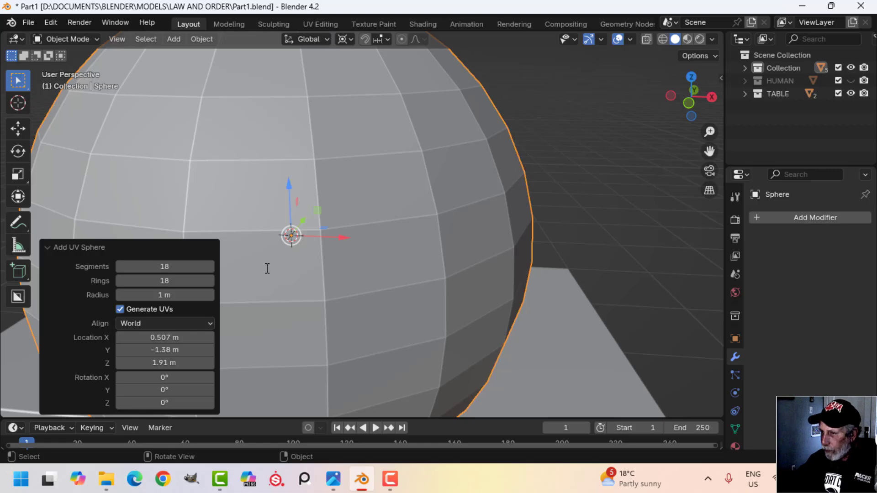
- Scale the sphere's mesh in Edit Mode by about 0.46 and again by about 0.733 so it surrounds the blades
key("Tab")
scroll(452, 217, "down", 5)
key("s")
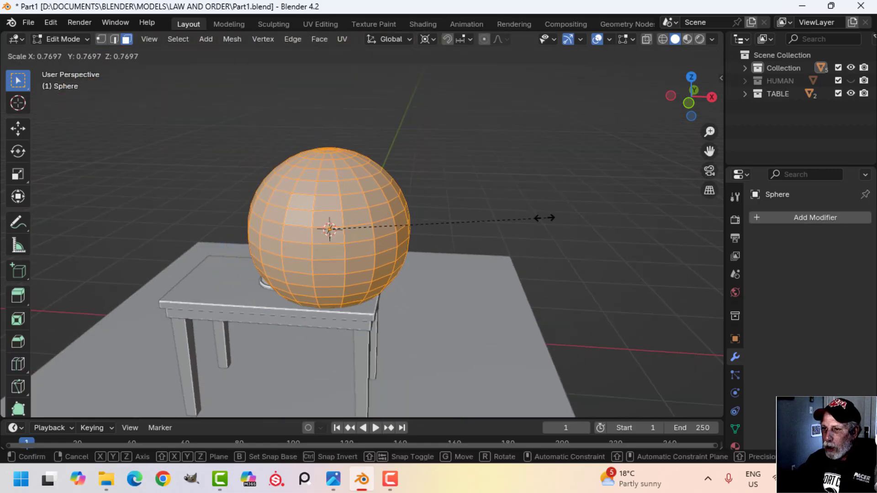
left_click(460, 221)
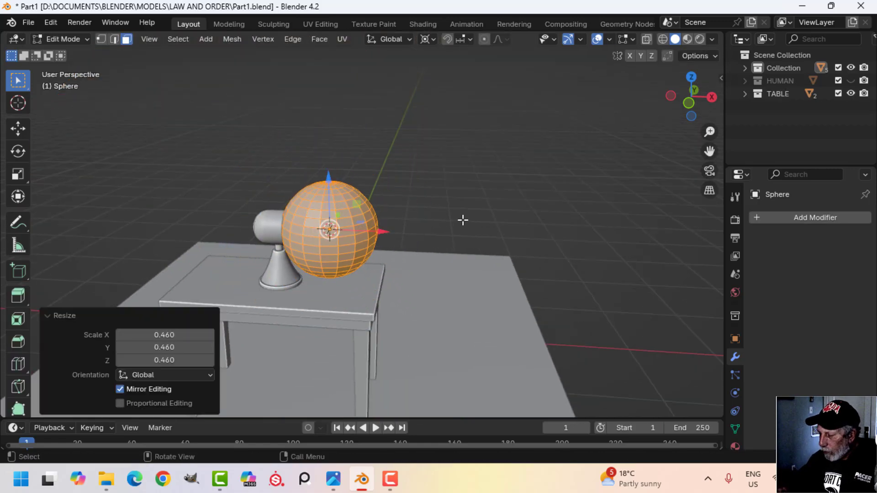
key("KP_1")
scroll(464, 220, "up", 2)
key("s")
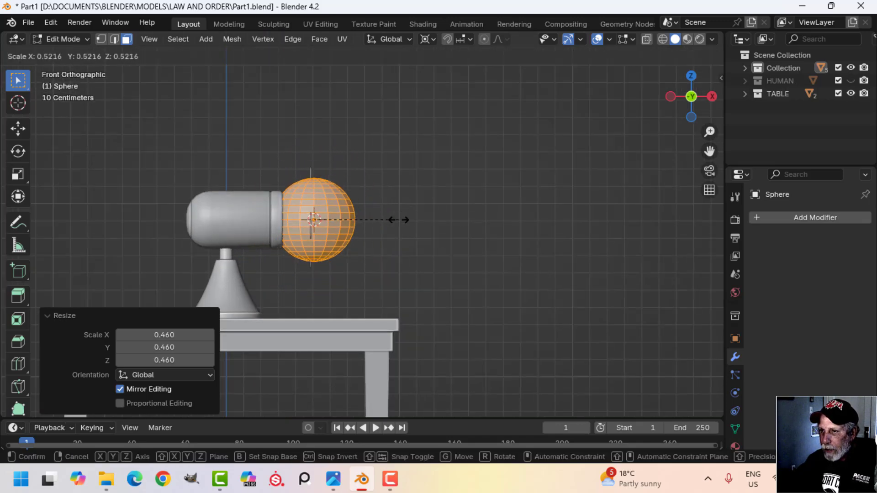
left_click(433, 216)
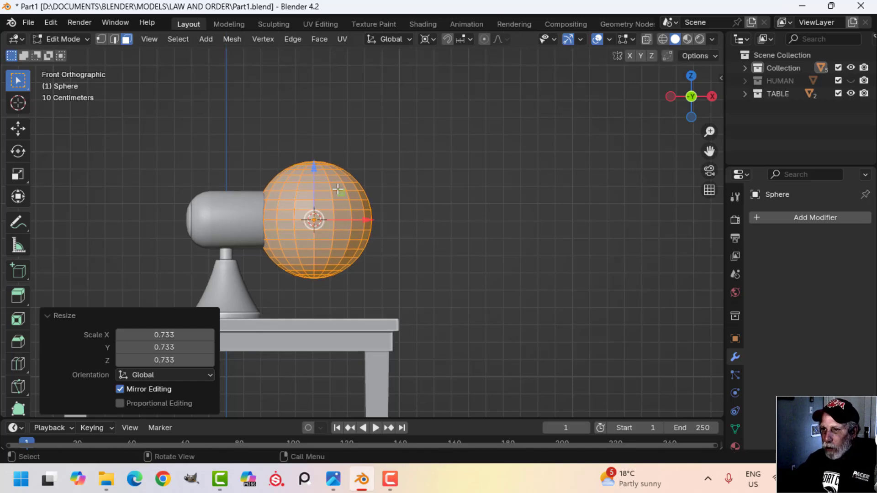
- Rotate the sphere's mesh 90° in the front view so its poles lie along the shaft axis
type("r")
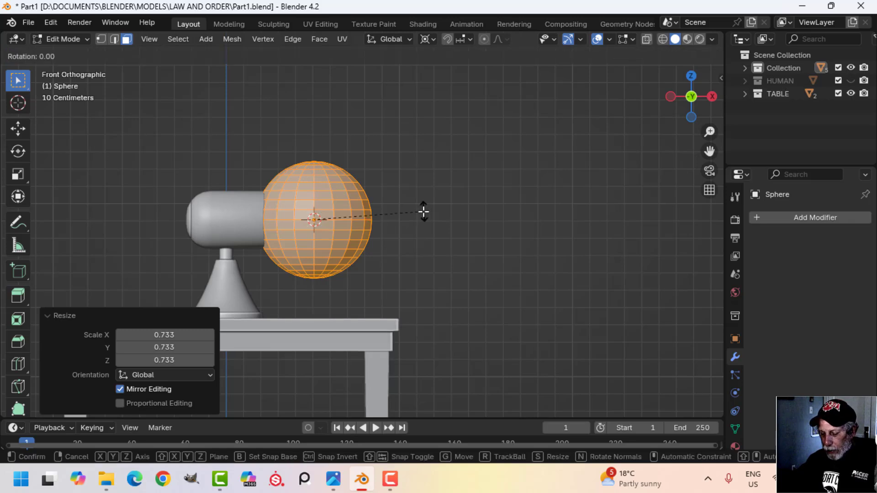
type("90")
key("Return")
- Delete the vertices of the sphere's motor-side half in wireframe display, keeping the half in front of the blades
key("z")
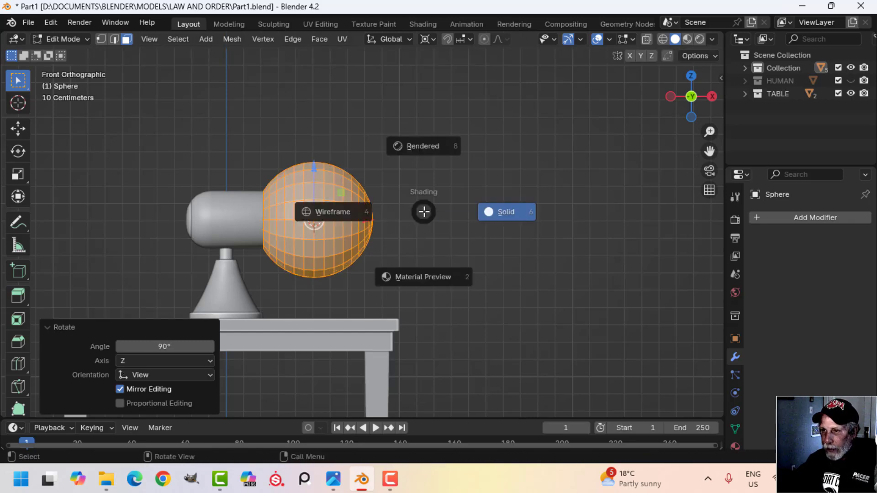
left_click(332, 216)
left_click(383, 206)
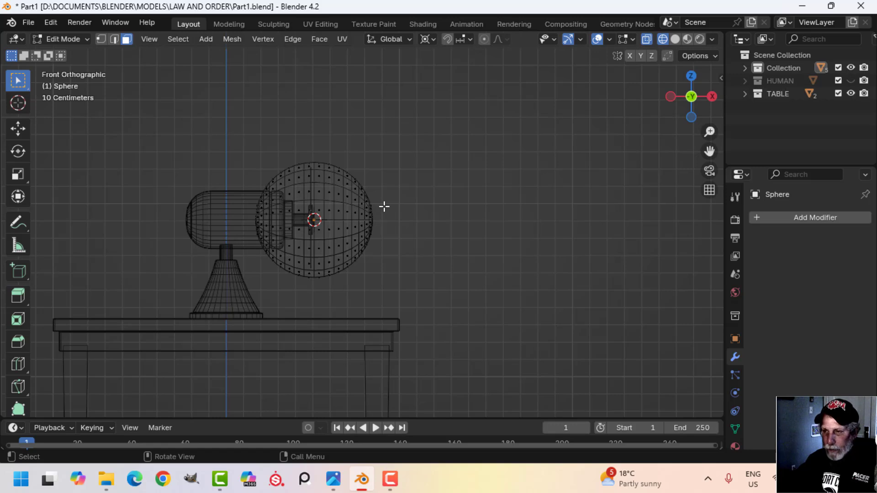
key("1")
middle_click_drag(391, 211, 424, 198, "shift")
key("b")
left_click_drag(224, 88, 341, 297)
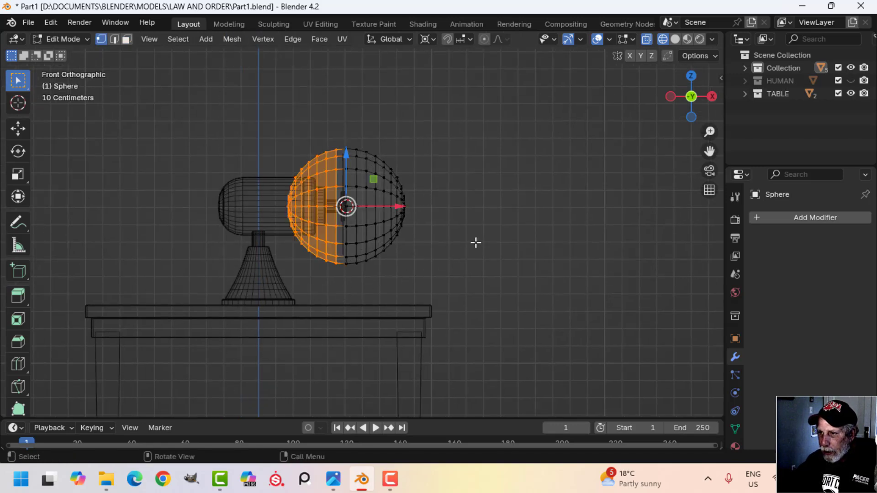
key("x")
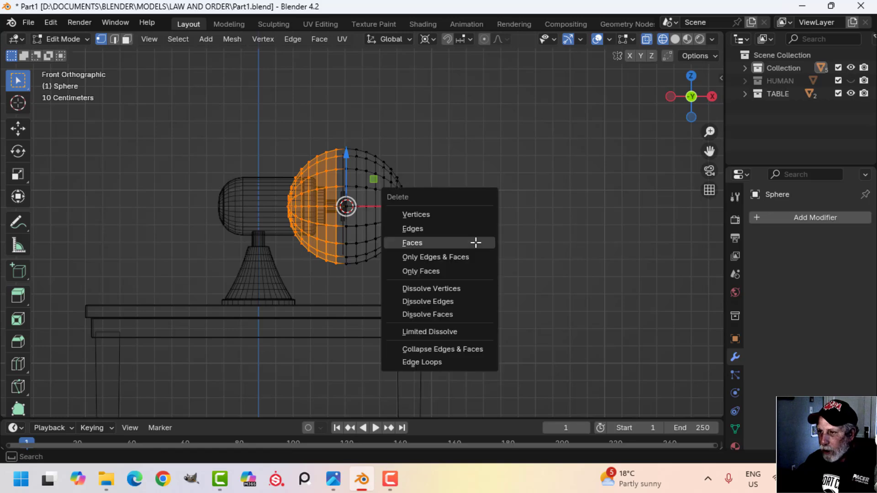
left_click(450, 214)
- Flatten the half-sphere along X to about 0.46 of its depth and return to Object Mode in solid shading
scroll(475, 220, "up", 3)
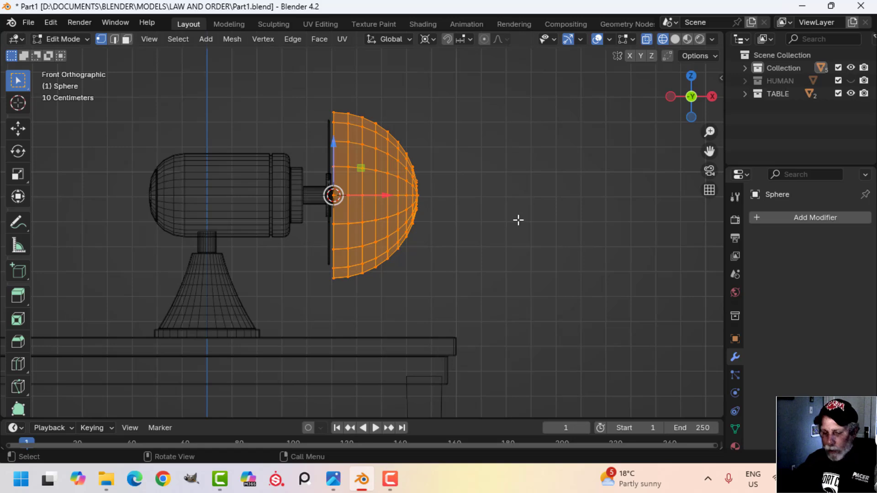
key("s")
key("x")
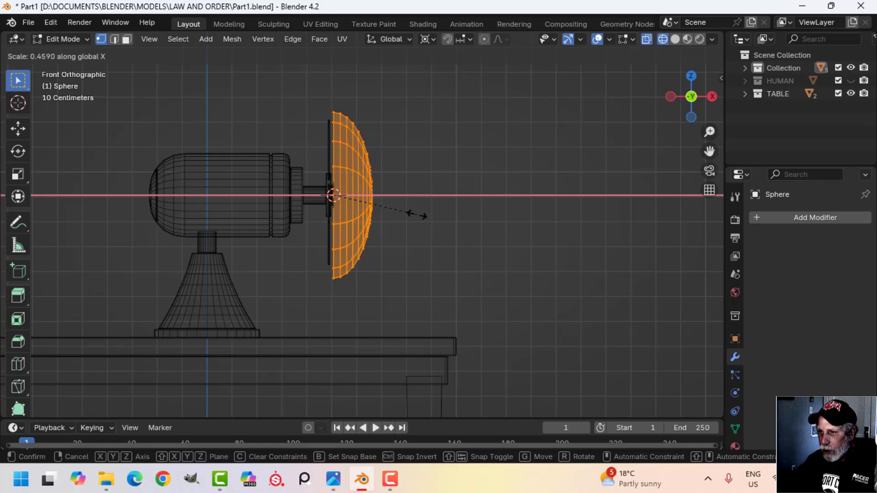
left_click(417, 216)
key("z")
left_click(490, 217)
mouse_move(490, 216)
middle_mouse_down()
mouse_move(372, 239)
mouse_move(335, 227)
mouse_move(355, 188)
mouse_move(336, 214)
mouse_move(361, 238)
mouse_move(331, 229)
mouse_move(368, 227)
middle_mouse_up()
key("Tab")
- Open the flattened half-sphere in Edit Mode with edge selection active and nothing selected
key("alt+a")
scroll(335, 233, "down", 2)
left_click(404, 228)
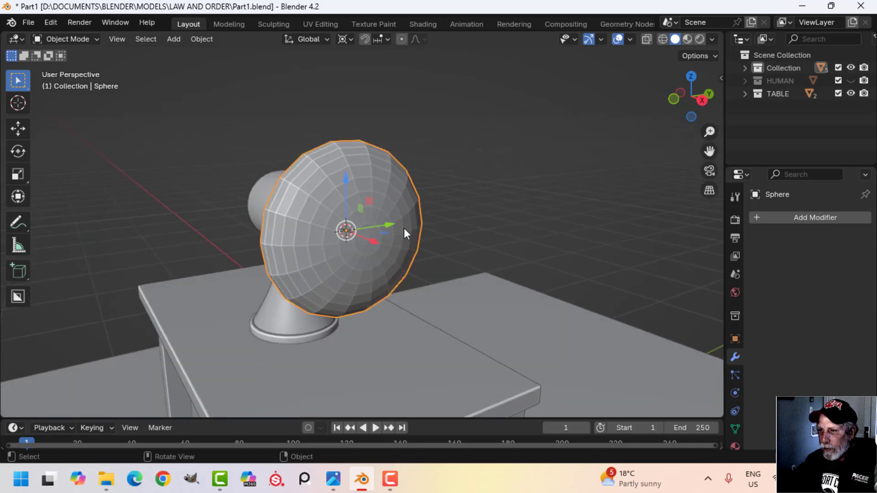
key("KP_Decimal")
key("Tab")
key("alt+a")
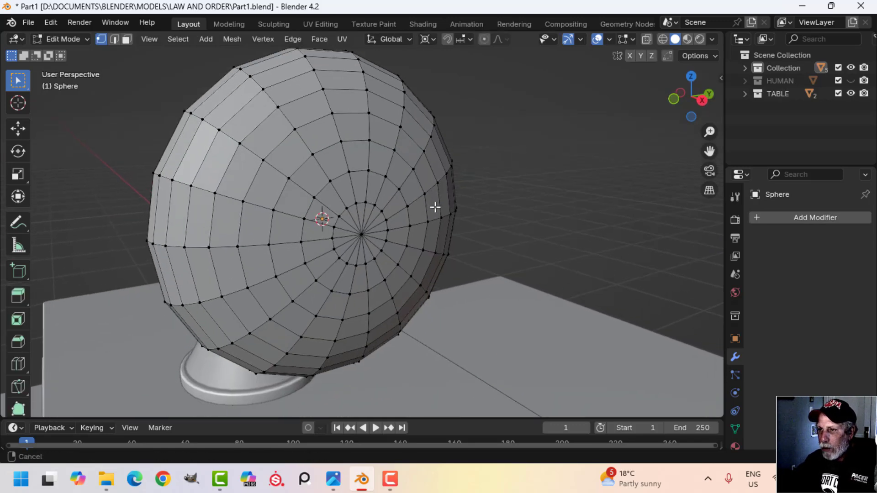
middle_click_drag(435, 208, 411, 223)
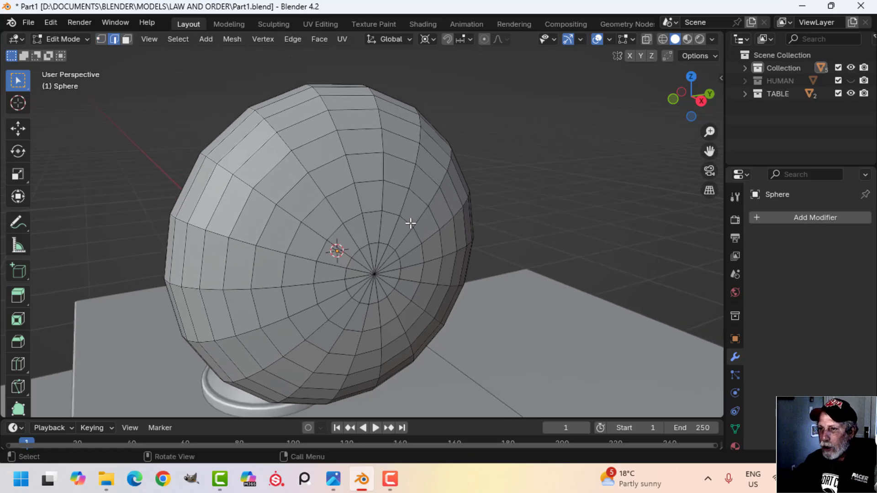
- Duplicate every third radial edge line of the dome in place, separate the six copies into their own object, and reopen the dome in Edit Mode
left_click(335, 128, "alt")
middle_click_drag(335, 128, 379, 169)
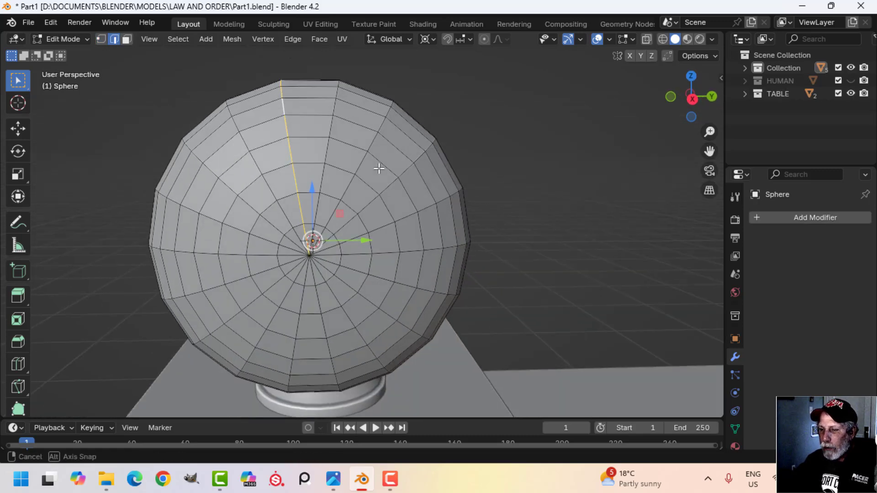
left_click(405, 171, "alt+shift")
scroll(433, 208, "down", 1)
middle_click_drag(434, 217, 434, 174, "shift")
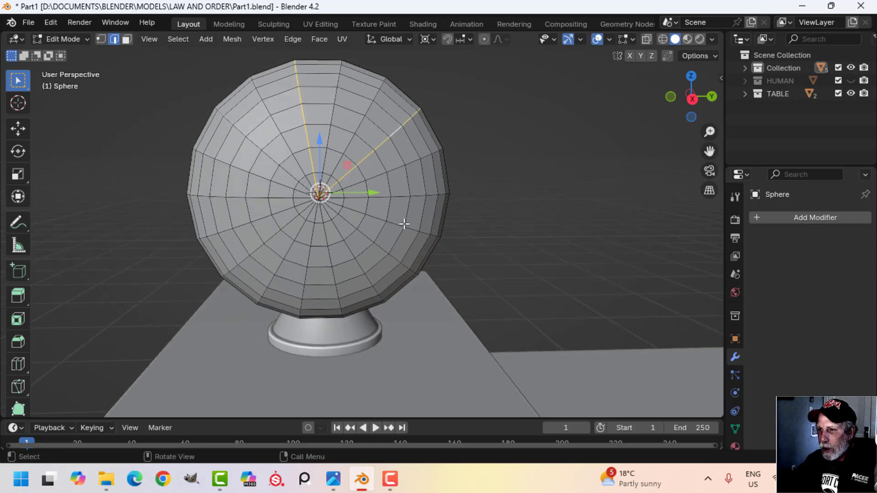
middle_click_drag(427, 245, 428, 224)
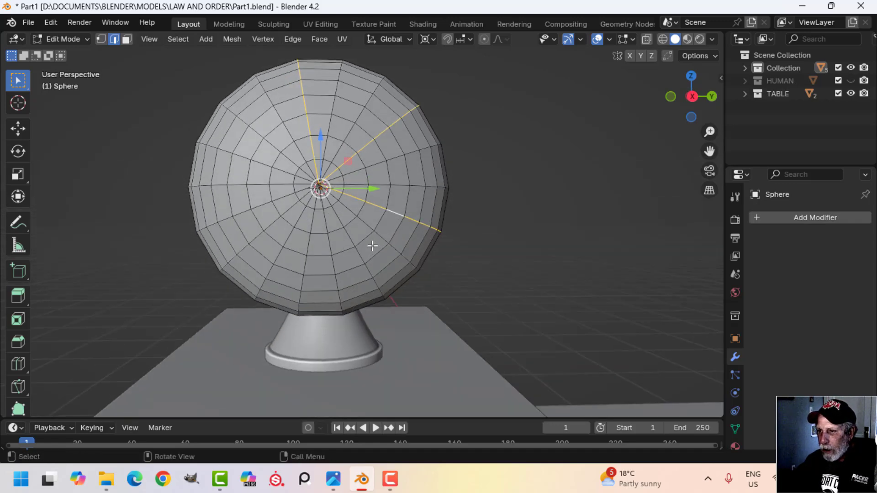
left_click(332, 248, "alt+shift")
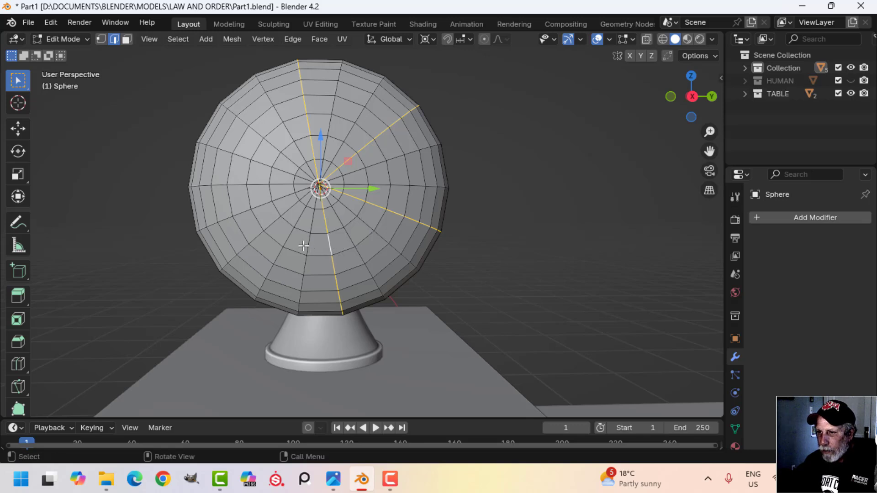
left_click(277, 224, "alt+shift")
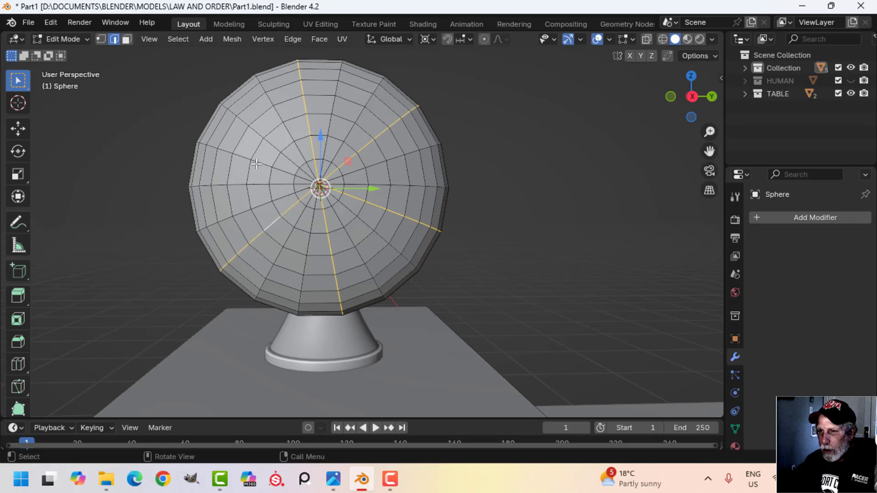
left_click(260, 163, "alt+shift")
middle_click_drag(324, 139, 440, 186)
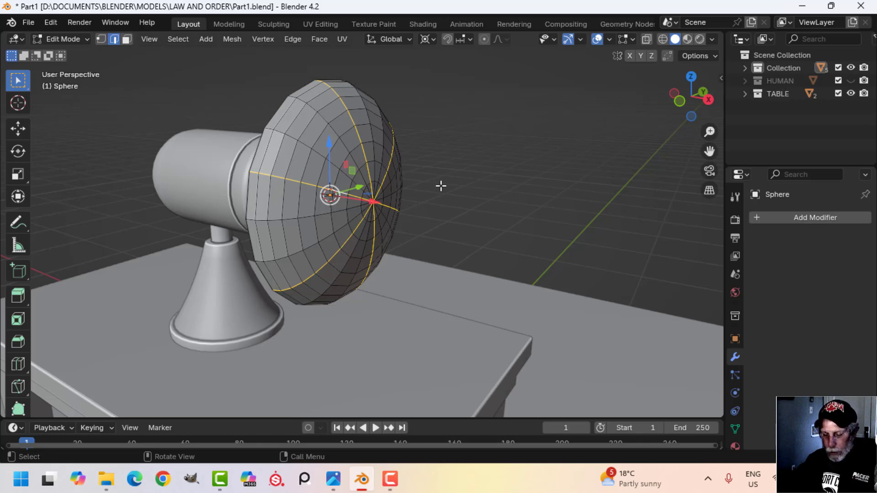
key("shift+d")
right_click(440, 186)
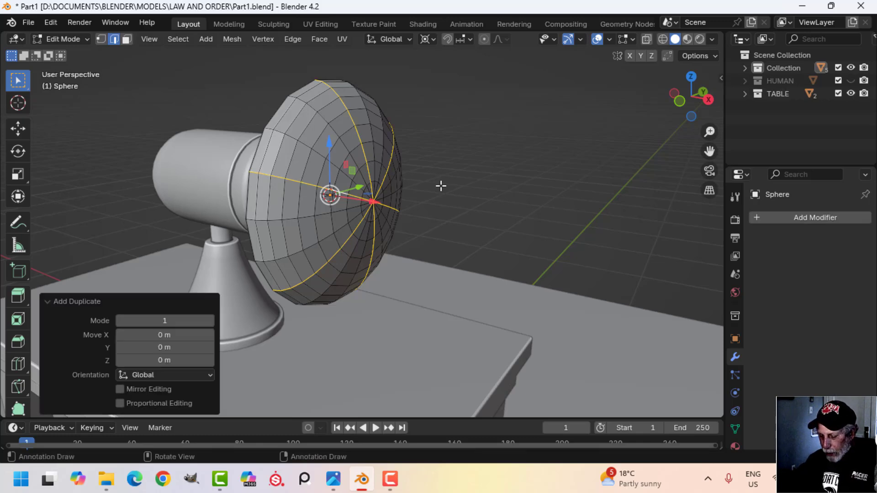
key("p")
left_click(441, 186)
key("Tab")
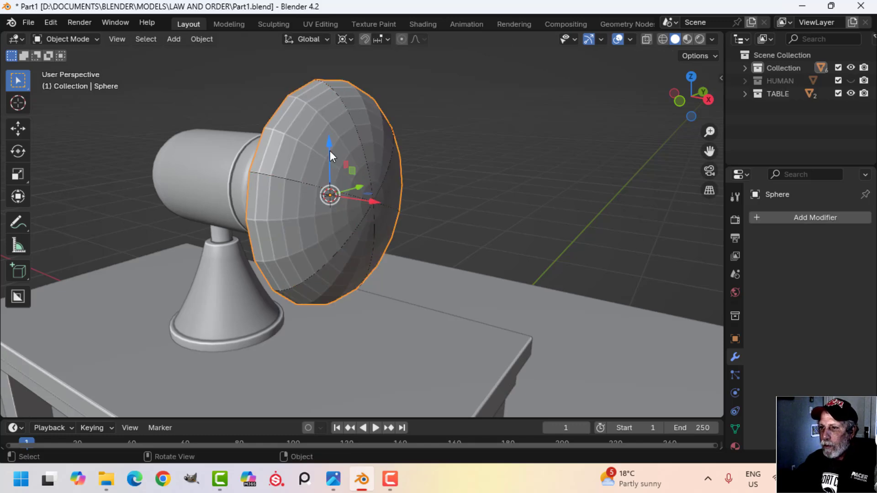
key("Tab")
middle_click_drag(329, 154, 379, 173)
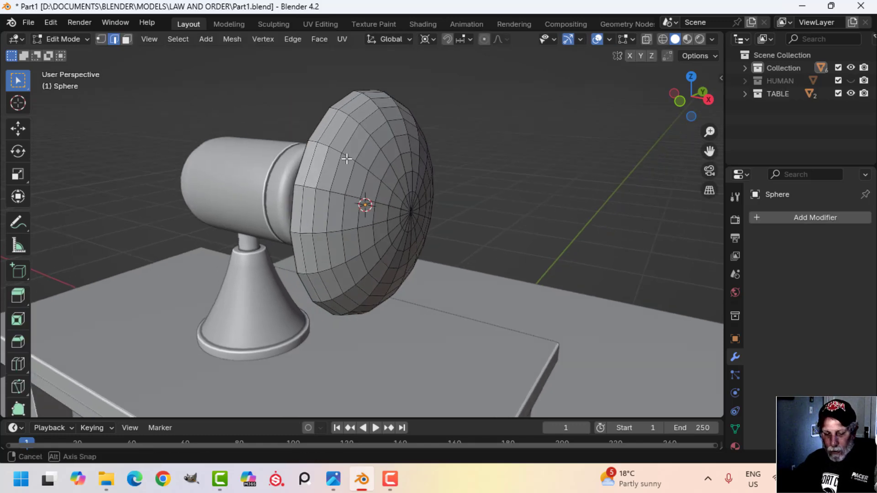
left_click(291, 139, "alt")
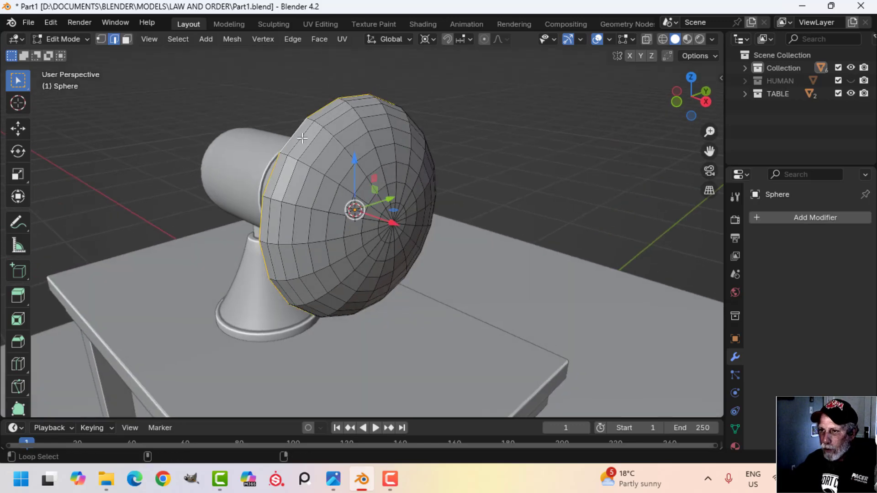
middle_click_drag(291, 139, 356, 147)
scroll(342, 153, "up", 1)
left_click(356, 141, "alt+shift")
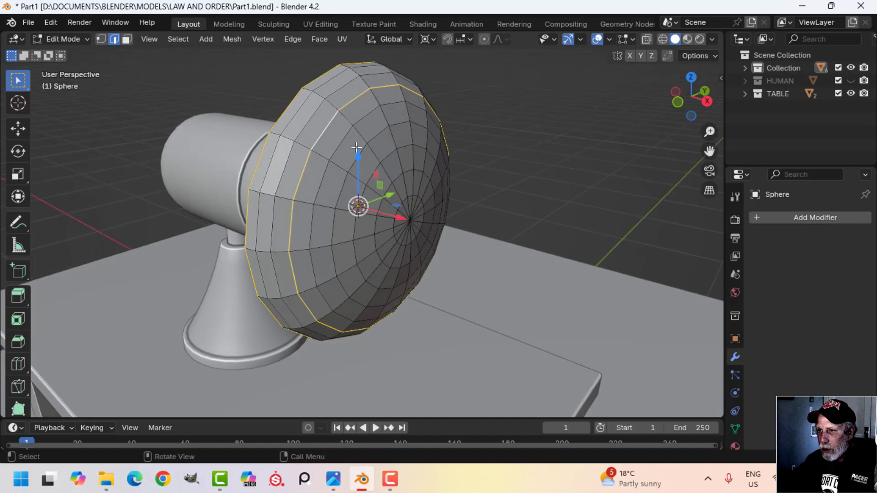
left_click(421, 193, "alt+shift")
middle_click_drag(420, 193, 411, 180)
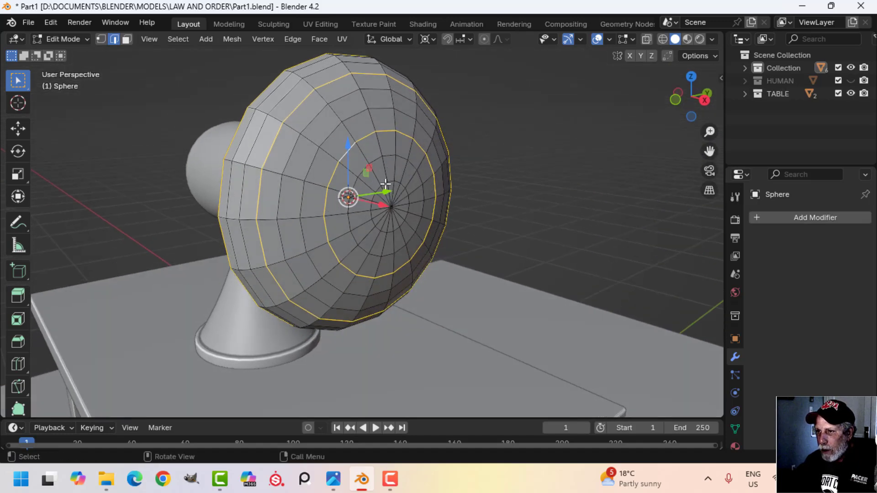
middle_click_drag(369, 175, 390, 184)
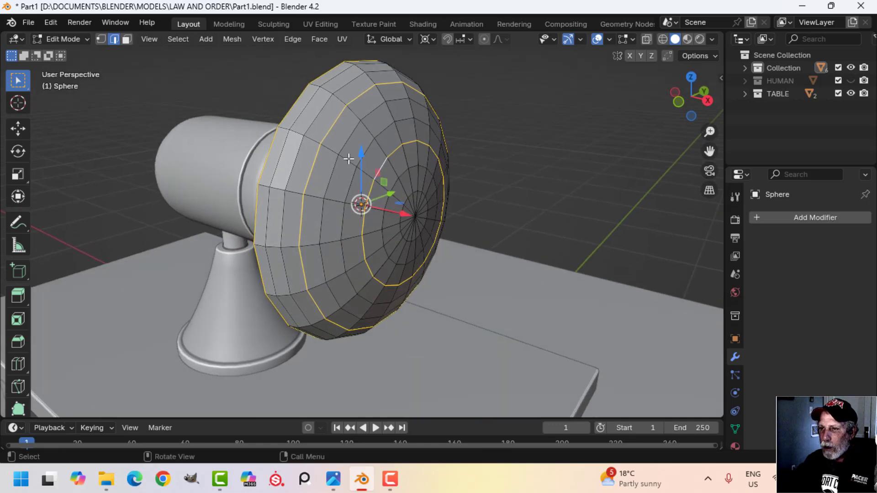
key("alt+a")
- Duplicate every second concentric edge loop of the dome from the rim inward in place, and separate the five copies into their own object
left_click(295, 107, "alt")
left_click(316, 116, "alt+shift")
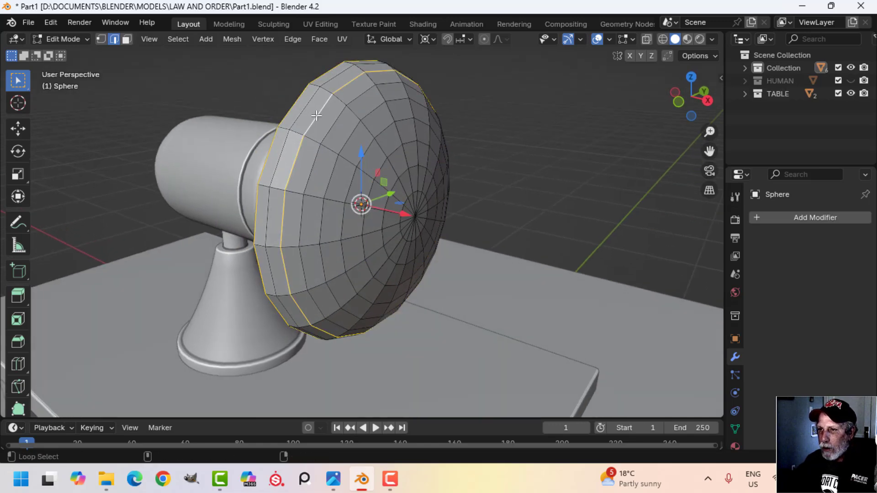
left_click(345, 143, "alt+shift")
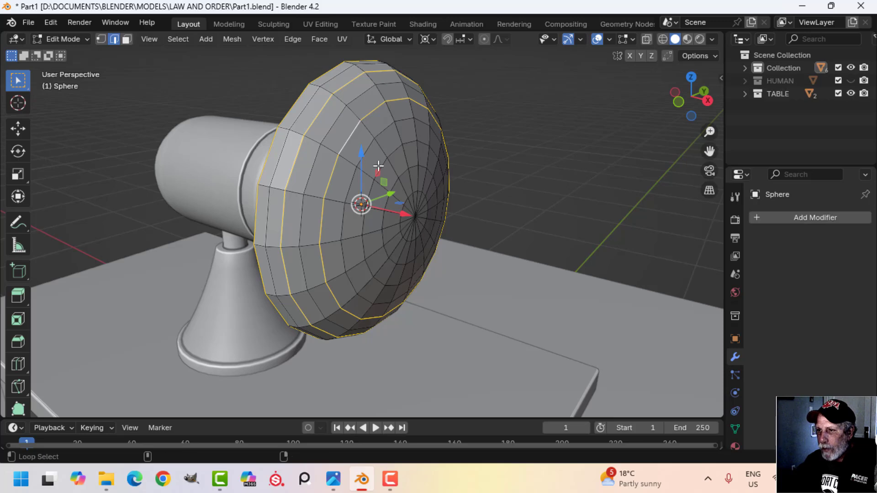
left_click(380, 163, "alt+shift")
scroll(432, 194, "up", 3)
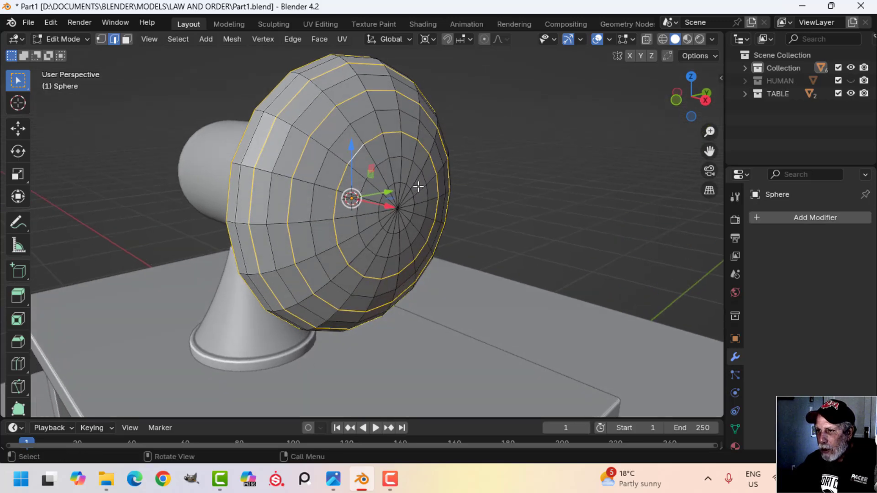
left_click(398, 174, "alt+shift")
scroll(441, 190, "down", 3)
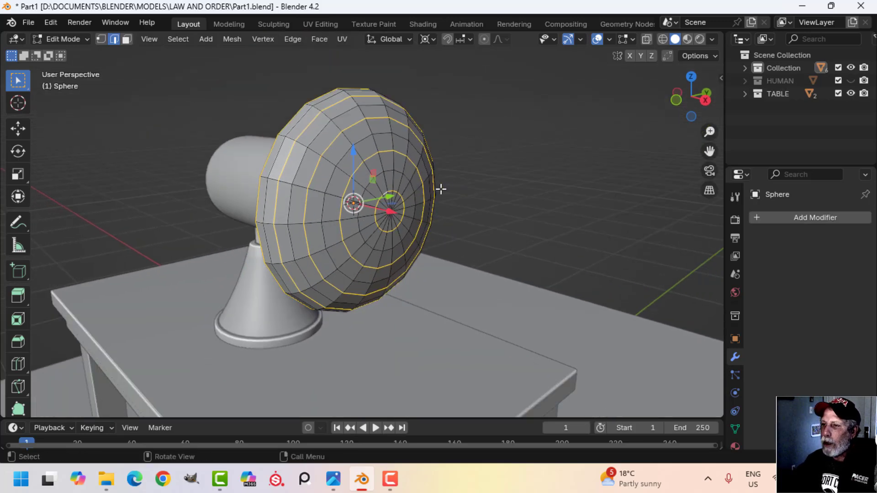
mouse_move(441, 191)
middle_mouse_down()
mouse_move(462, 152)
mouse_move(442, 183)
mouse_move(456, 186)
middle_mouse_up()
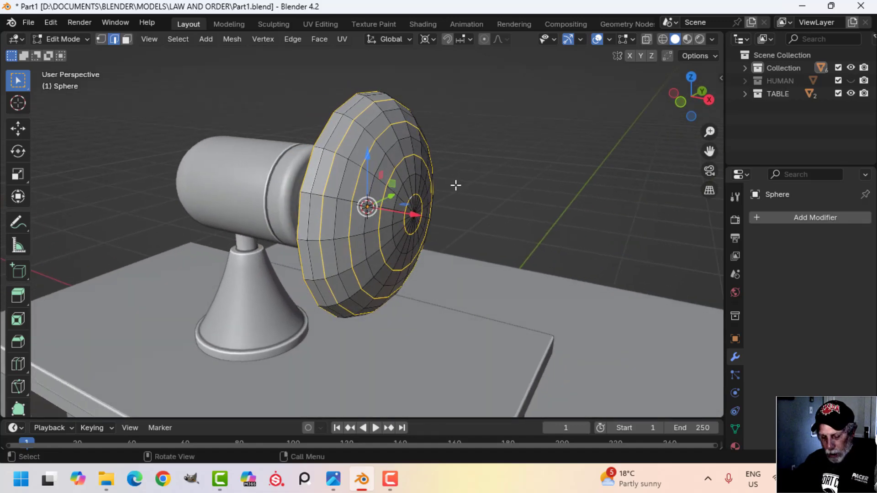
key("shift+d")
key("Escape")
key("p")
left_click(456, 185)
key("Tab")
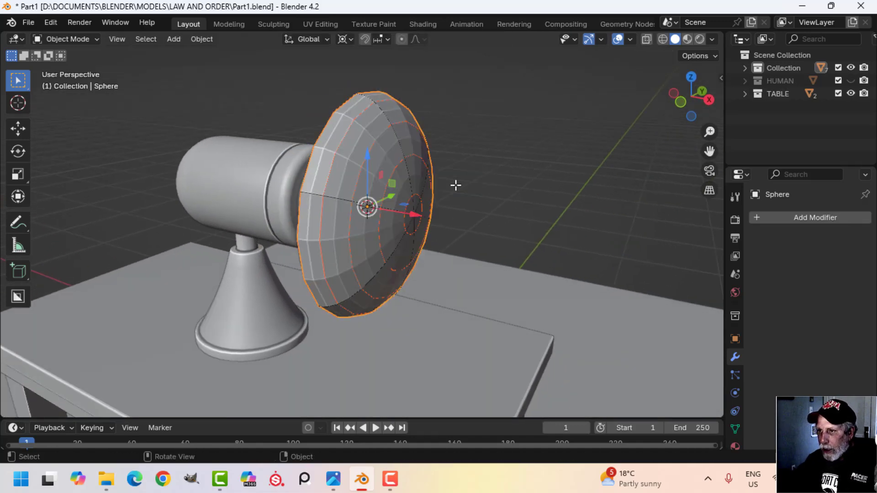
- Delete the original dome object, keeping only the separated radial lines and concentric rings around the fan blades
left_click(357, 145)
key("x")
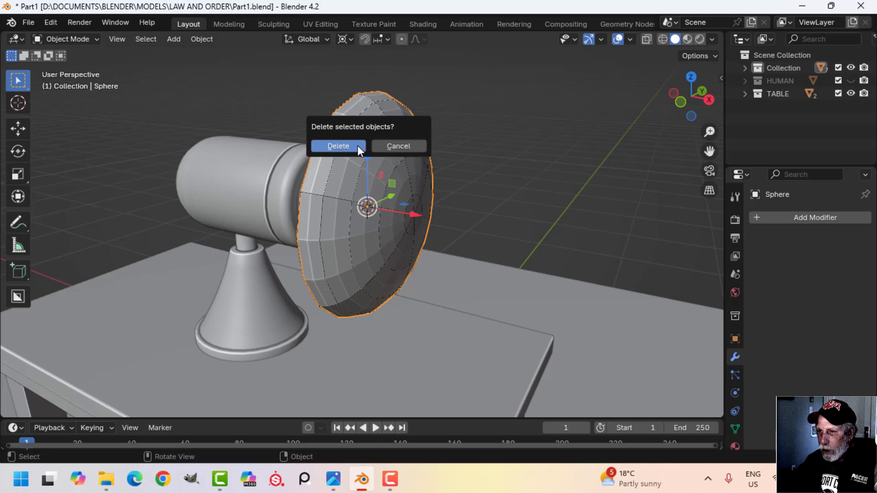
left_click(339, 145)
middle_click_drag(515, 184, 410, 194)
- Delete the centre vertex where the six radial guard lines meet, return to Object Mode and deselect the object
left_click(369, 190)
left_click(404, 181)
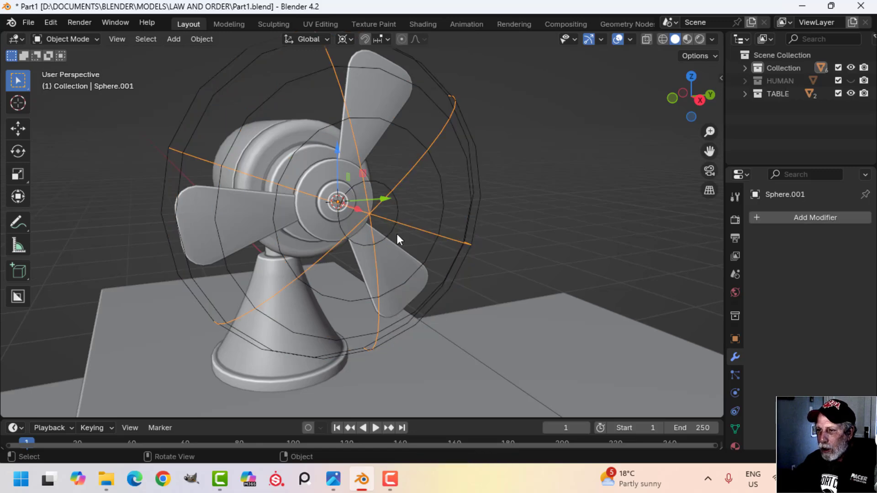
key("Tab")
key("1")
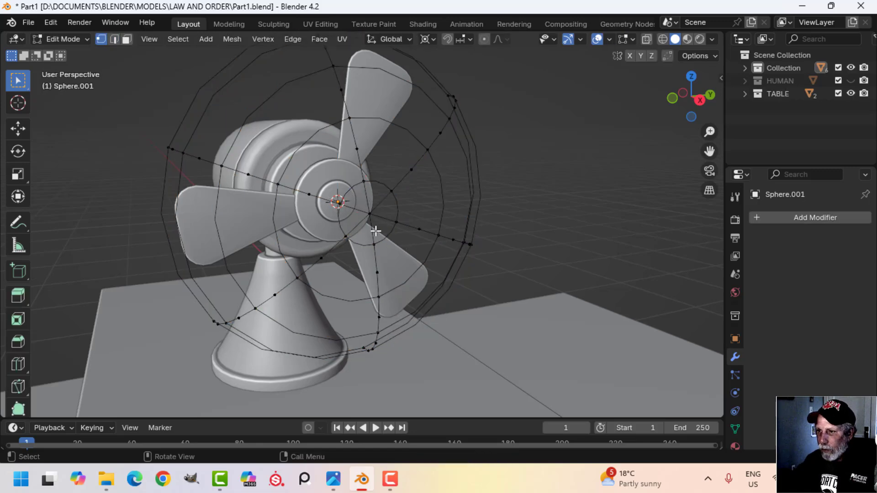
left_click(370, 214)
key("x")
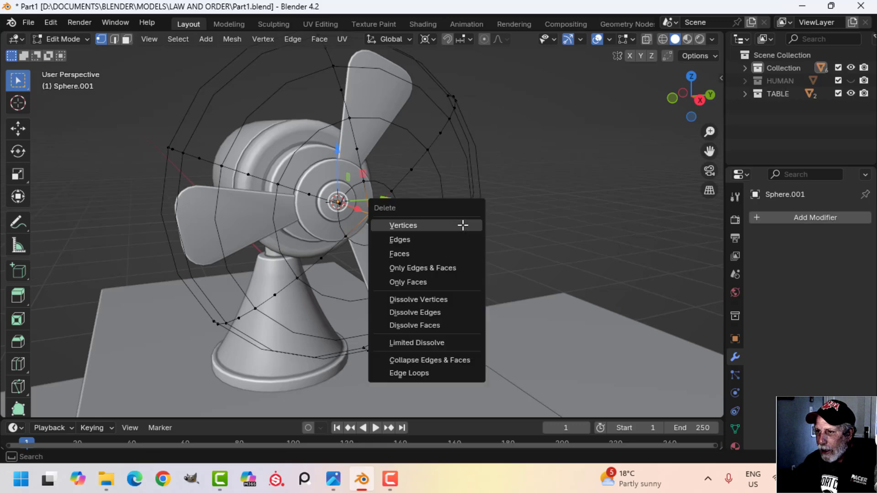
left_click(462, 225)
key("Tab")
left_click(516, 233)
- Convert the radial guard lines object from a mesh to a curve
scroll(514, 232, "down", 2)
mouse_move(505, 232)
middle_mouse_down()
mouse_move(420, 226)
mouse_move(515, 232)
middle_mouse_up()
scroll(421, 226, "up", 2)
middle_click_drag(485, 226, 451, 211, "shift")
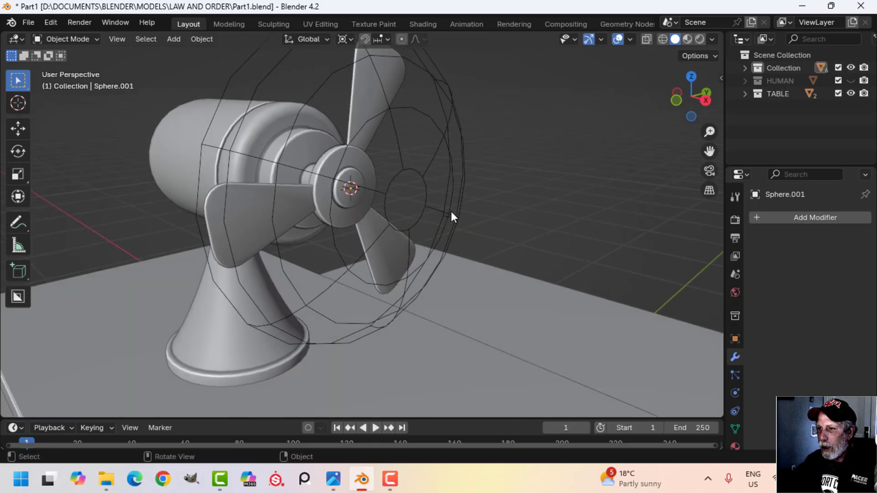
left_click(416, 174)
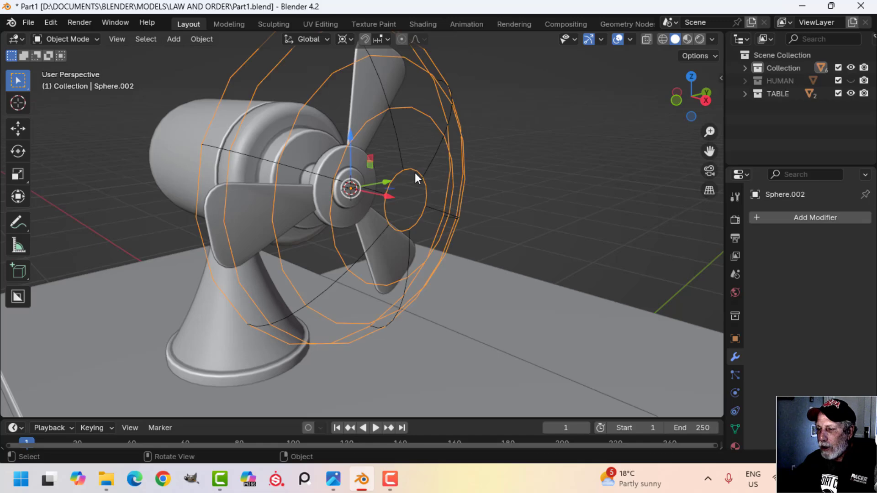
left_click(403, 152)
scroll(415, 166, "down", 2)
middle_click_drag(416, 166, 416, 200, "shift")
middle_click_drag(416, 200, 430, 208)
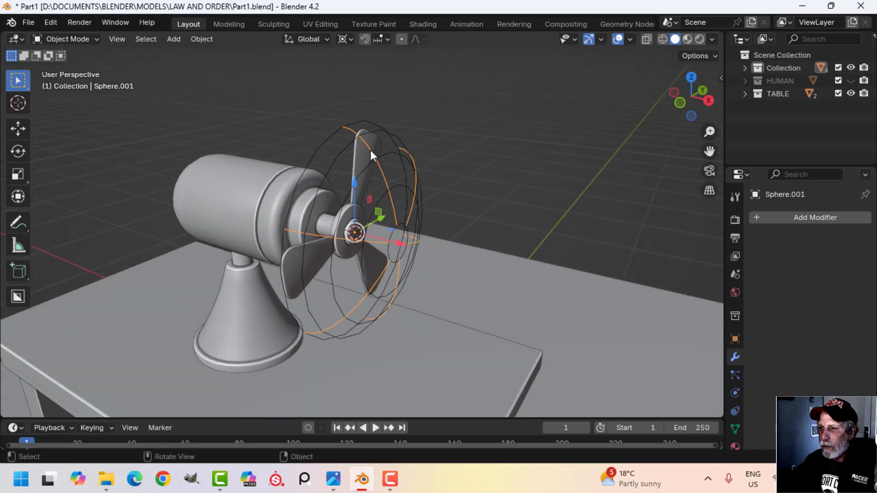
right_click(371, 149)
mouse_move(313, 194)
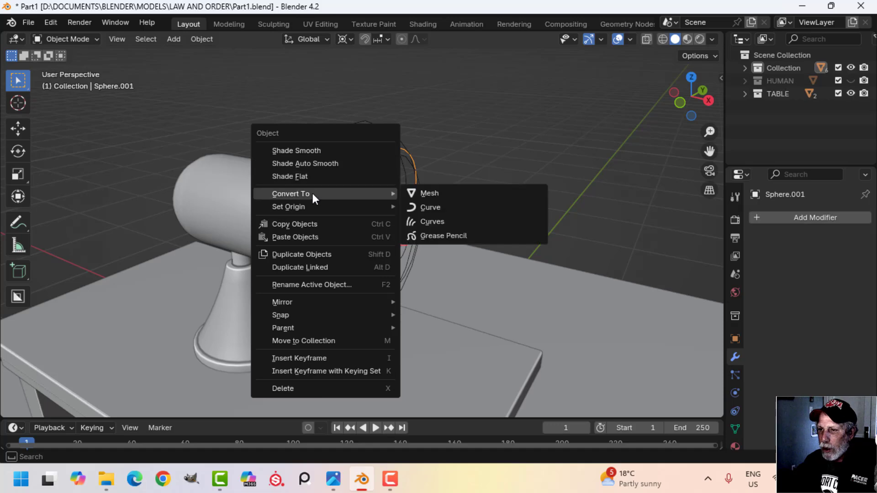
left_click(432, 207)
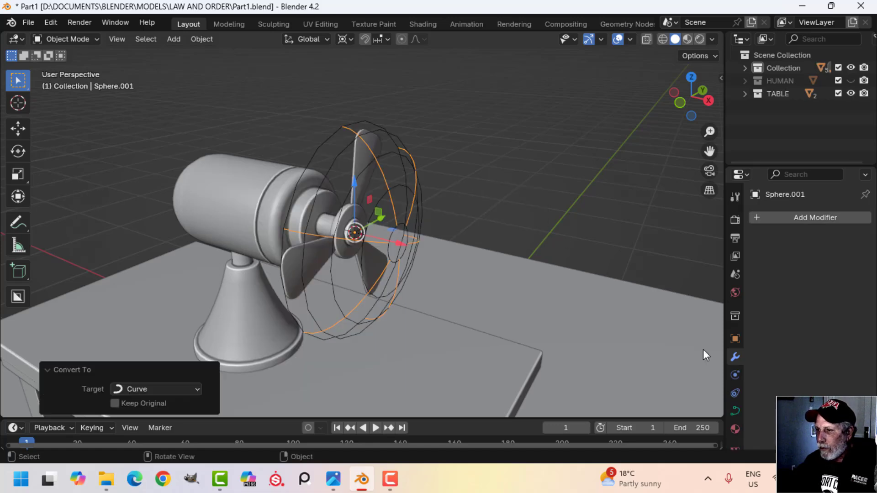
- Give the radial guard curve a round bevel with a depth of 0.006 m
left_click(735, 411)
scroll(788, 386, "down", 5)
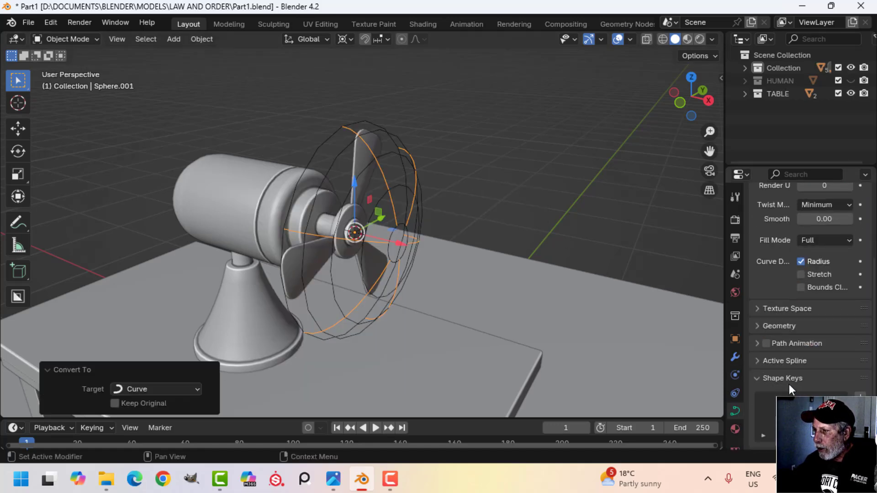
left_click(761, 326)
scroll(800, 344, "down", 5)
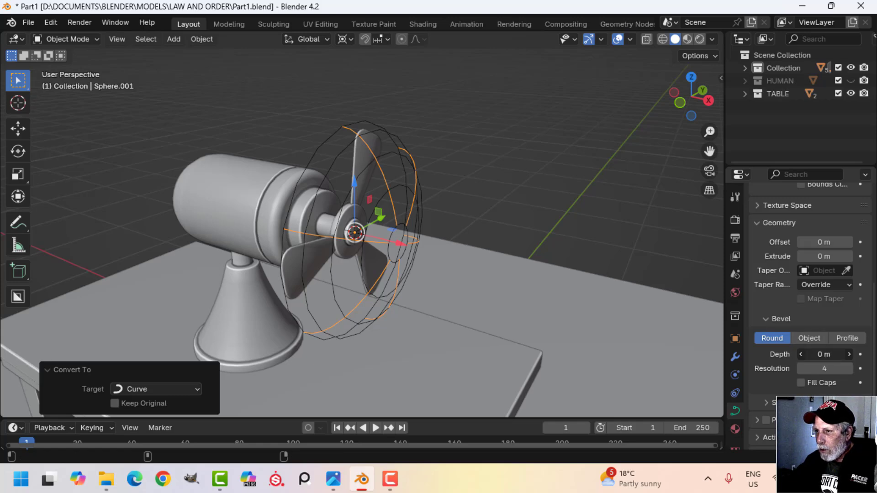
left_click_drag(824, 354, 830, 354)
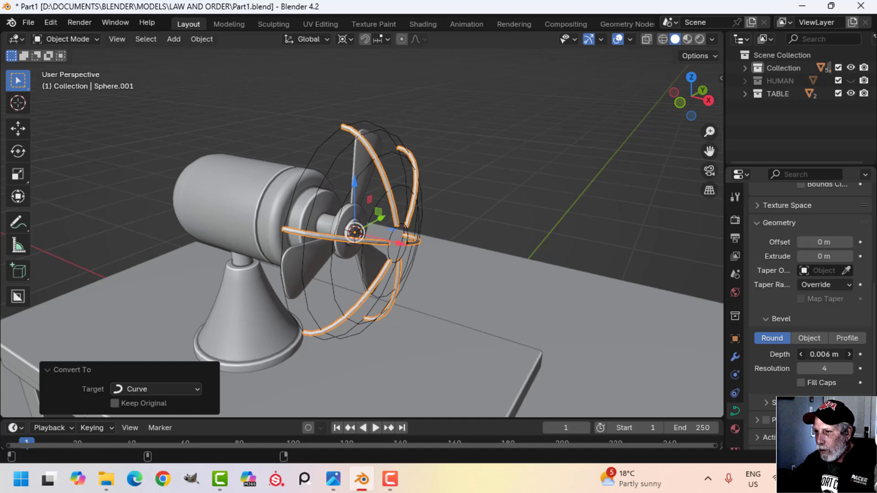
scroll(564, 268, "up", 4)
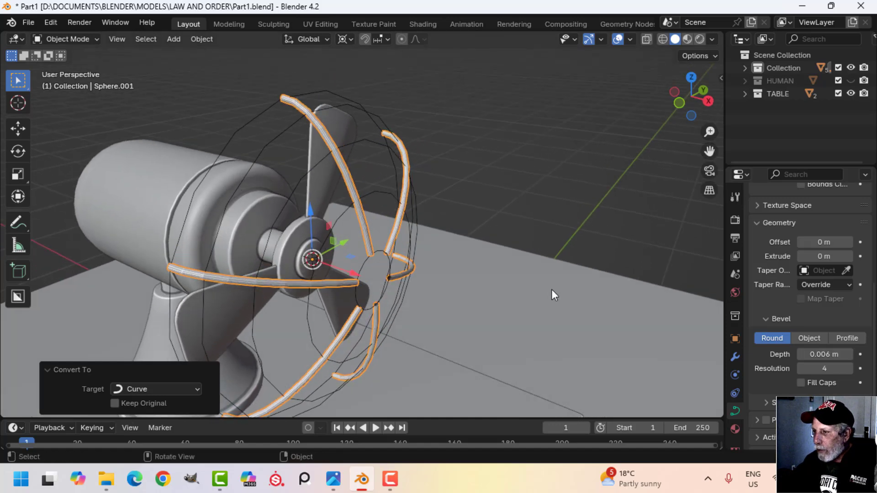
- Reduce the bevel depth of the radial guard curve to 0.005 m
left_click(822, 355)
type("0.005")
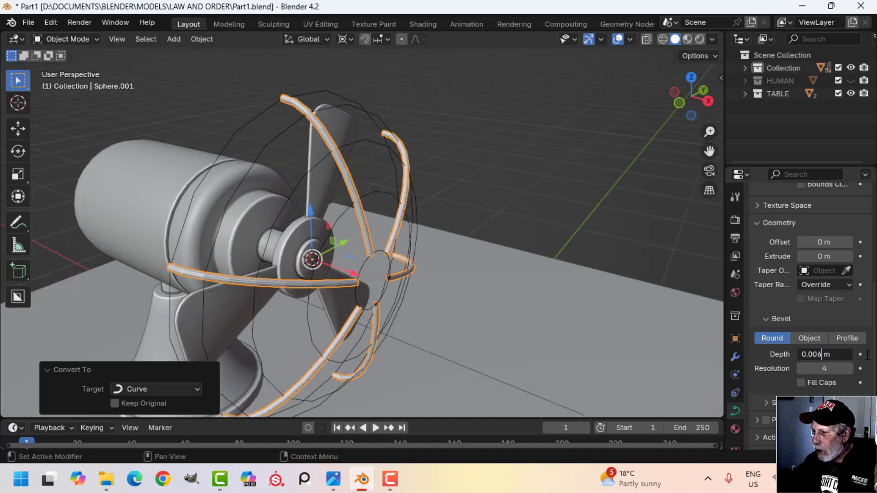
key("Return")
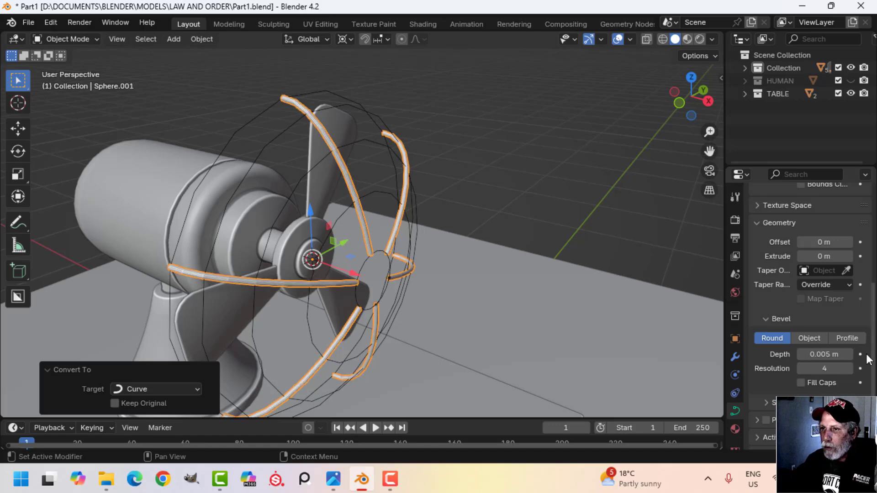
- Convert the concentric guard rings object from a mesh to a curve
key("alt+a")
left_click(311, 168)
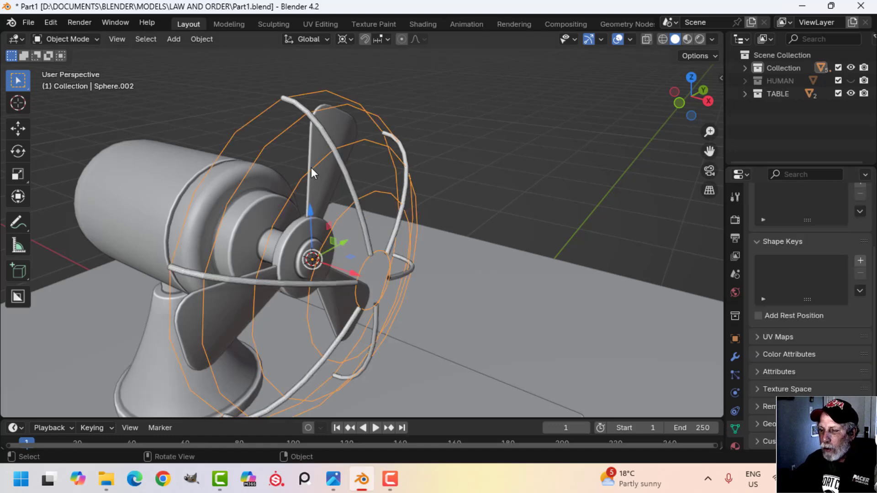
right_click(311, 168)
mouse_move(311, 168)
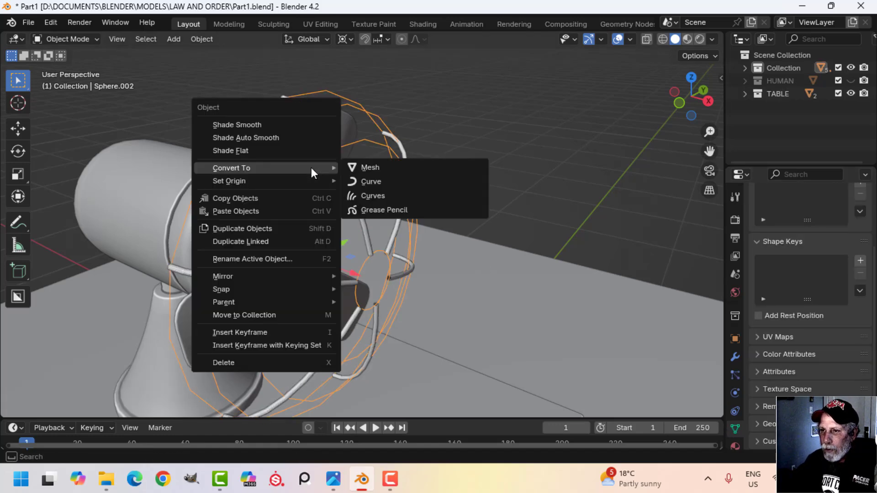
left_click(380, 180)
scroll(829, 386, "down", 5)
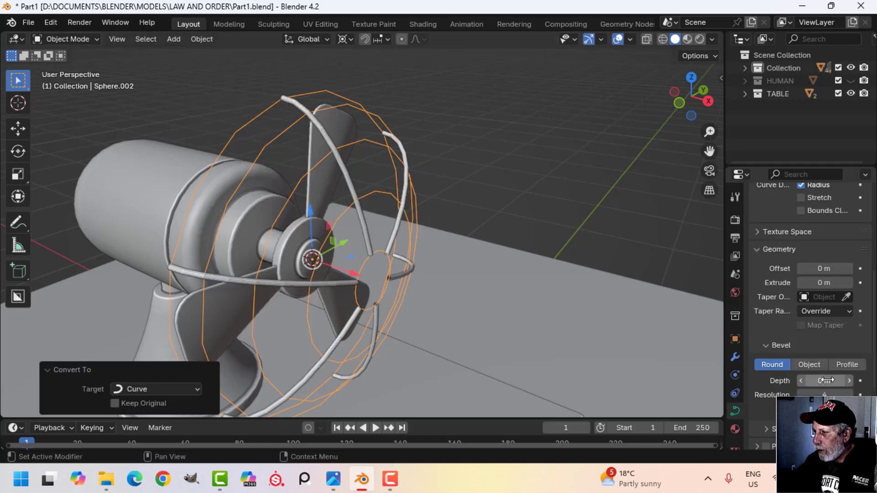
- Give the concentric guard rings a round bevel with a depth of 0.005 m and deselect them
left_click(825, 381)
type("0.")
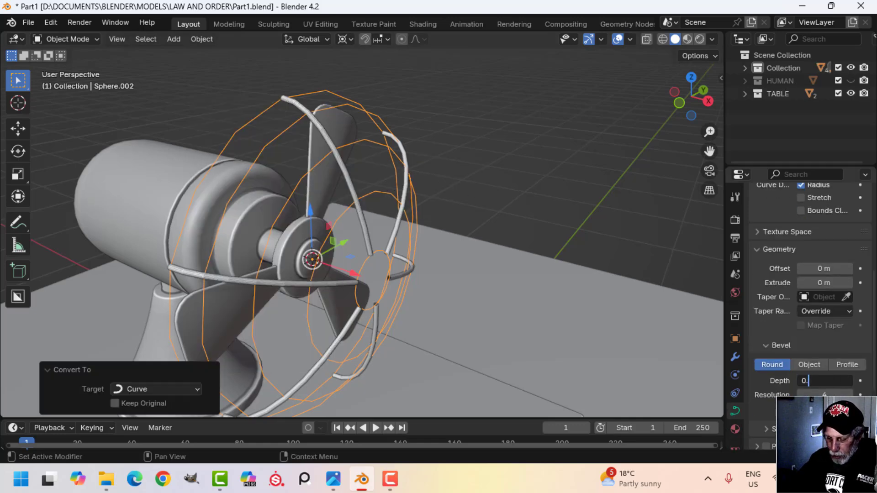
type("005")
key("Return")
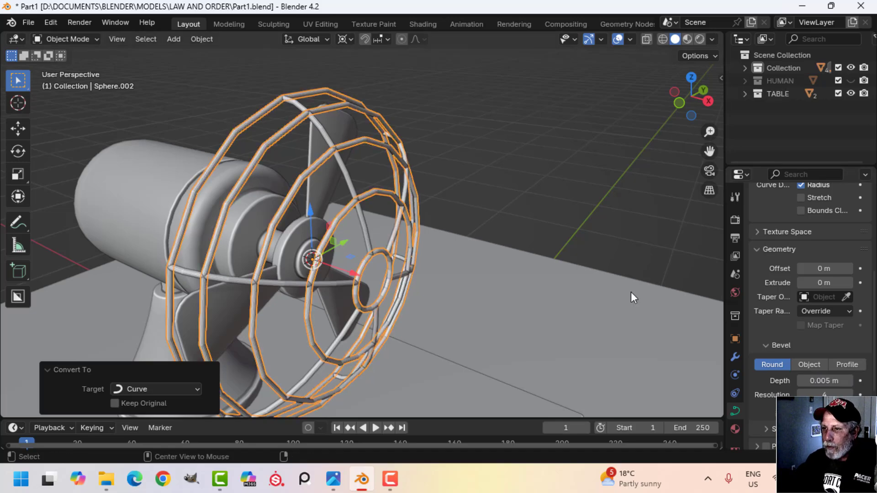
left_click(543, 240)
- Select the radial guard curve and open its preview resolution value for editing
middle_click_drag(539, 241, 431, 248)
scroll(411, 260, "down", 2)
mouse_move(357, 295)
middle_mouse_down()
mouse_move(400, 242)
mouse_move(406, 286)
mouse_move(423, 294)
mouse_move(336, 295)
mouse_move(300, 275)
mouse_move(409, 253)
mouse_move(402, 278)
mouse_move(364, 299)
mouse_move(355, 287)
middle_mouse_up()
scroll(387, 278, "down", 3)
scroll(401, 278, "up", 2)
scroll(355, 287, "up", 1)
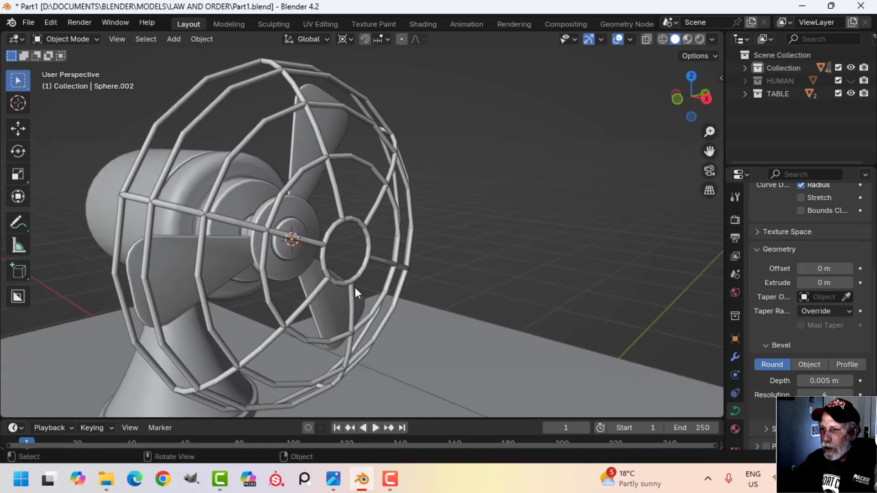
scroll(353, 274, "up", 2)
left_click(323, 206)
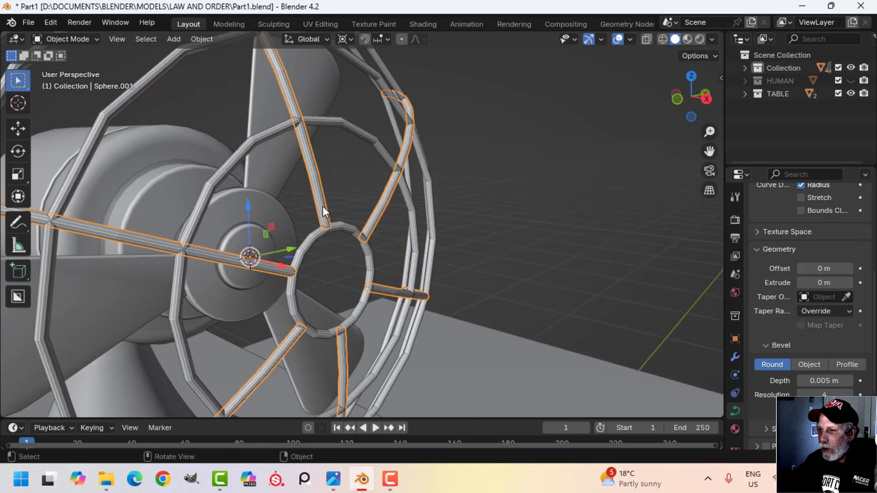
scroll(807, 303, "up", 5)
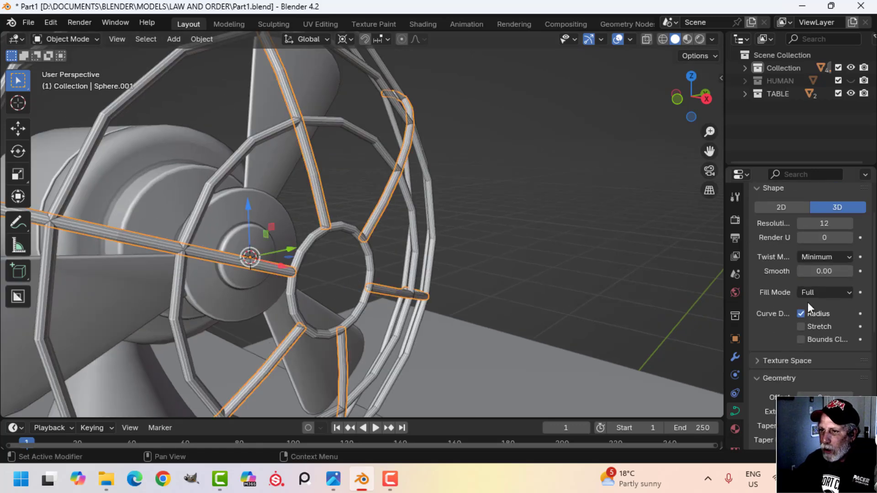
left_click(825, 223)
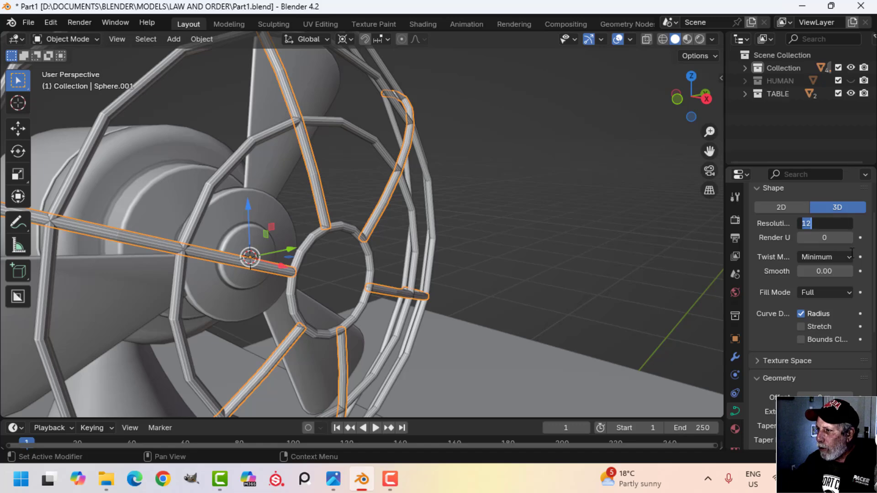
- Set the guard spokes' curve preview resolution to 4 and convert the spokes to a mesh
type("4")
key("Return")
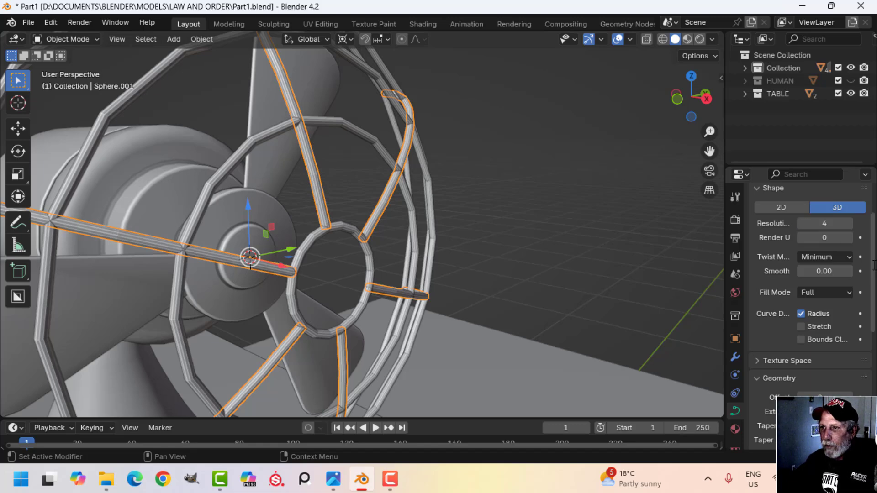
middle_click_drag(328, 243, 151, 221)
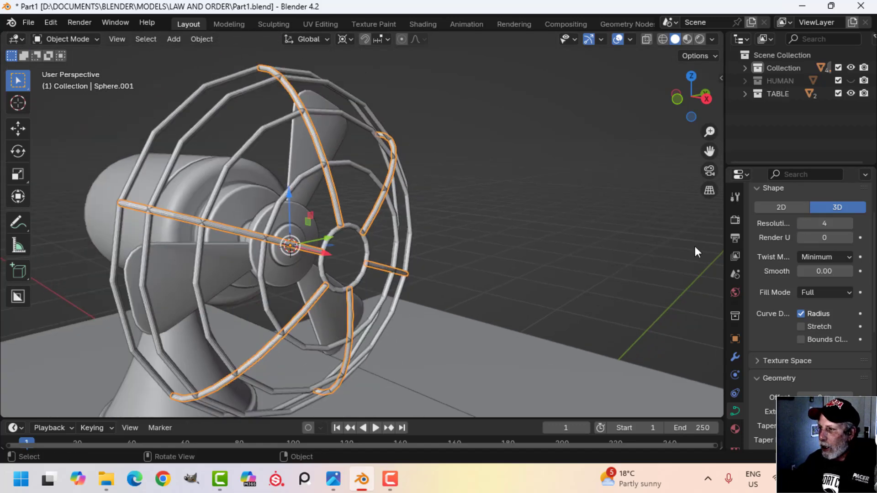
scroll(439, 246, "up", 2)
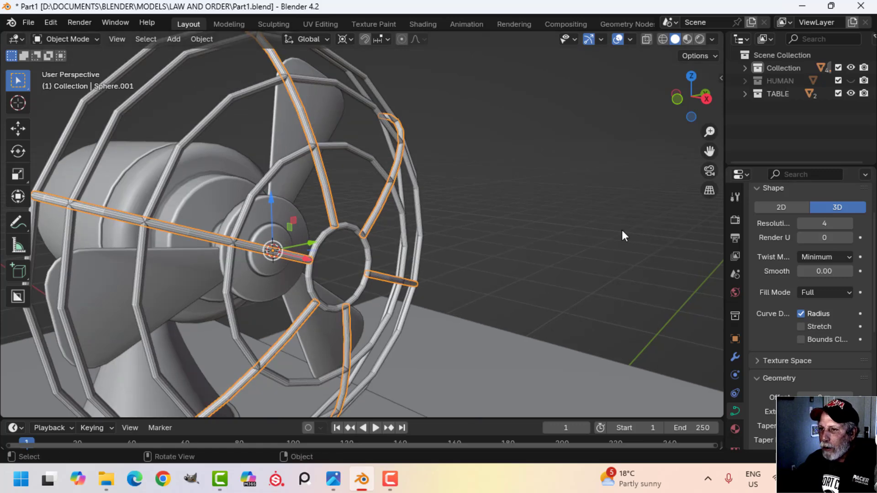
right_click(382, 198)
mouse_move(382, 196)
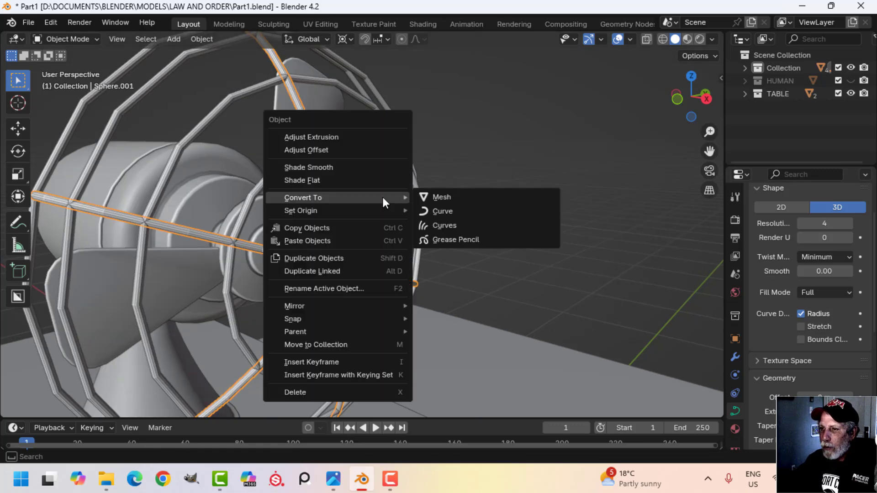
left_click(440, 196)
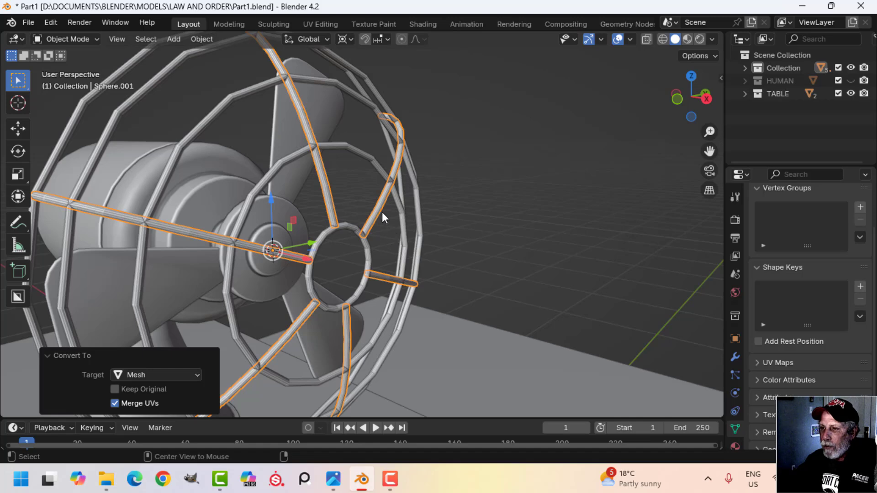
key("Tab")
key("Tab")
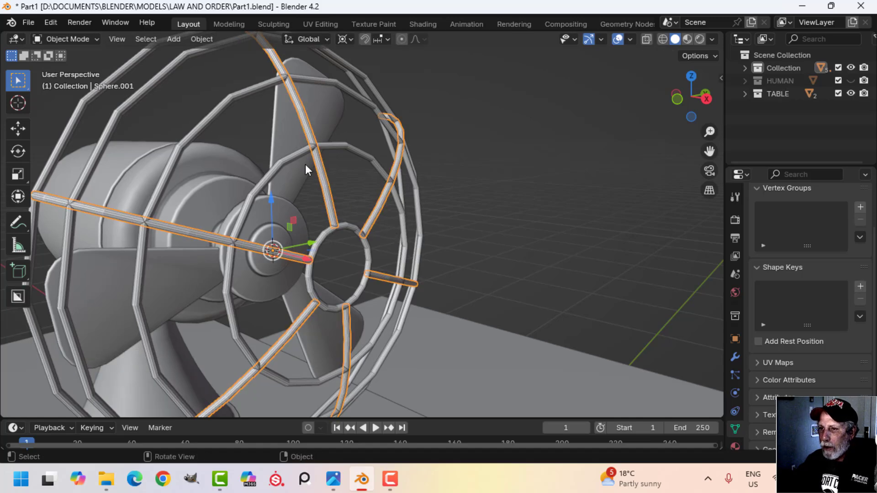
- Set the guard rings' curve preview resolution to 4 and convert the rings to a mesh
left_click(291, 157)
left_click(825, 224)
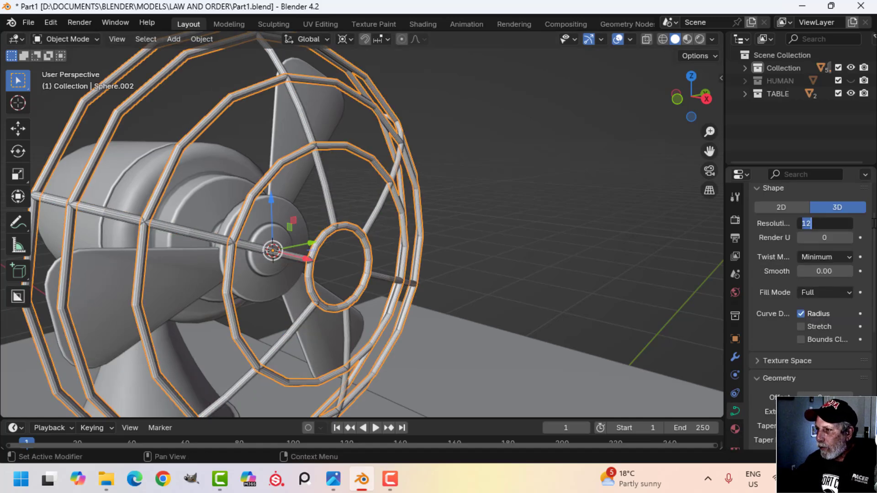
key("Return")
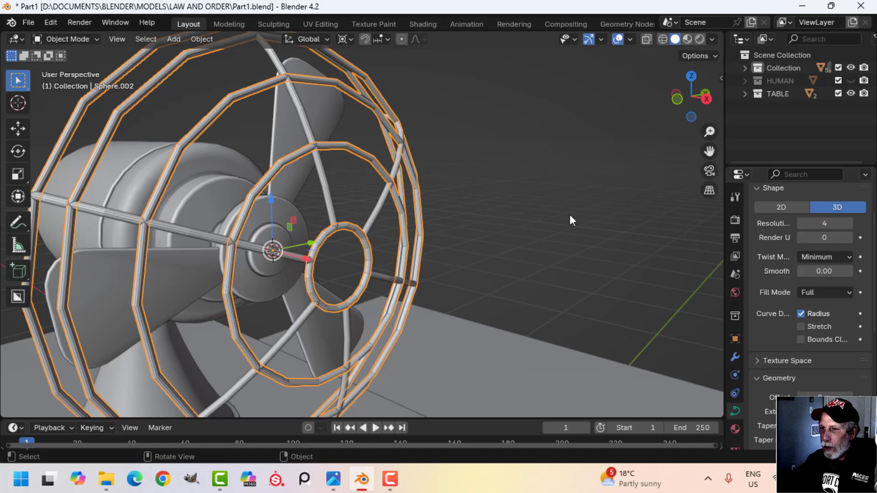
right_click(336, 147)
mouse_move(337, 146)
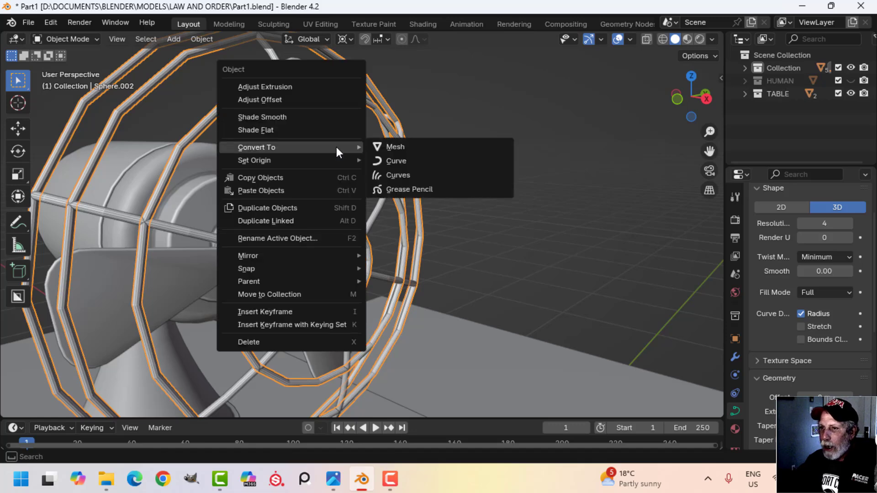
left_click(400, 148)
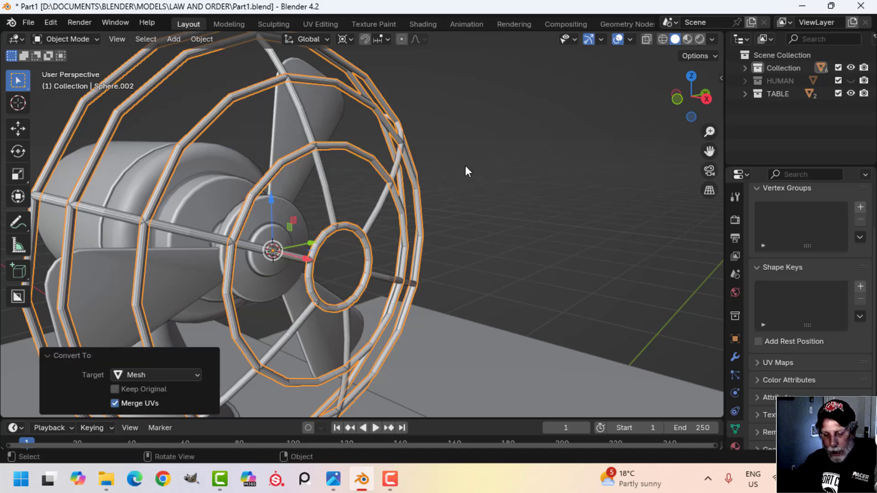
- Add a Subdivision Surface modifier at level 2 to the guard rings and at level 1 to the spokes
key("ctrl+2")
key("alt+a")
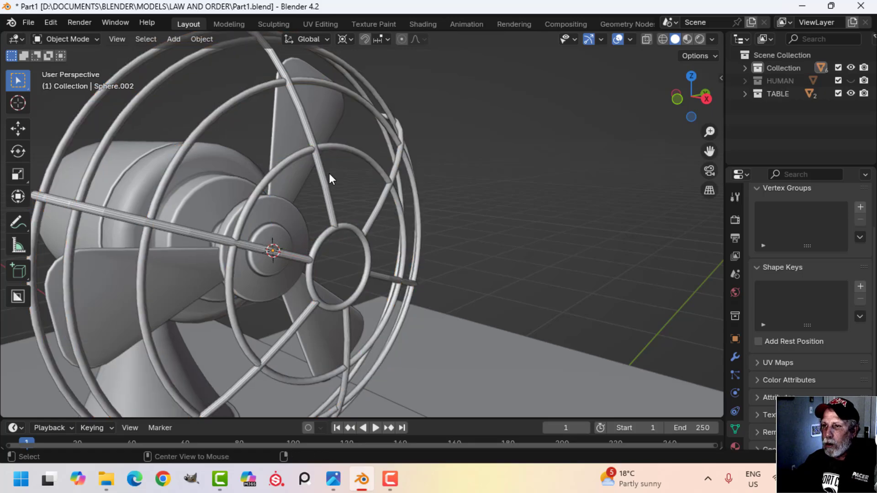
left_click(302, 119)
key("ctrl+2")
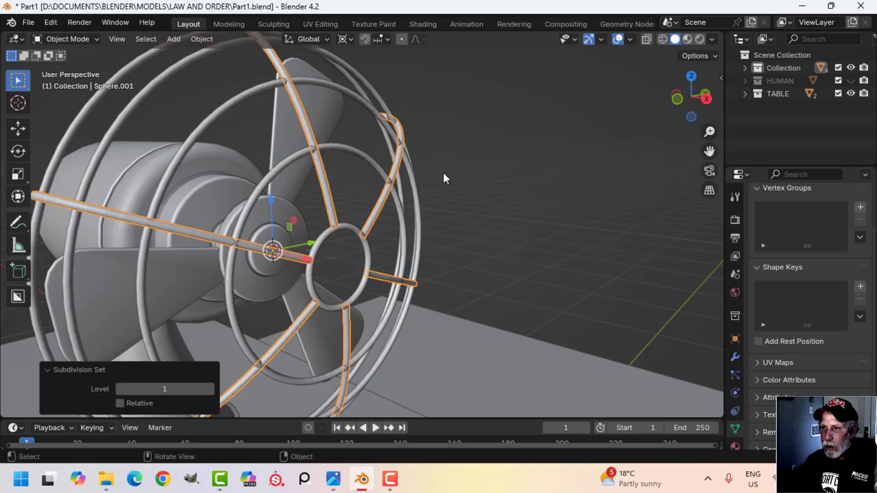
key("alt+a")
- Scale the whole ring mesh very slightly in Edit Mode to fit the rings against the spokes
middle_click_drag(432, 191, 446, 237)
scroll(431, 186, "up", 5)
left_click(386, 120)
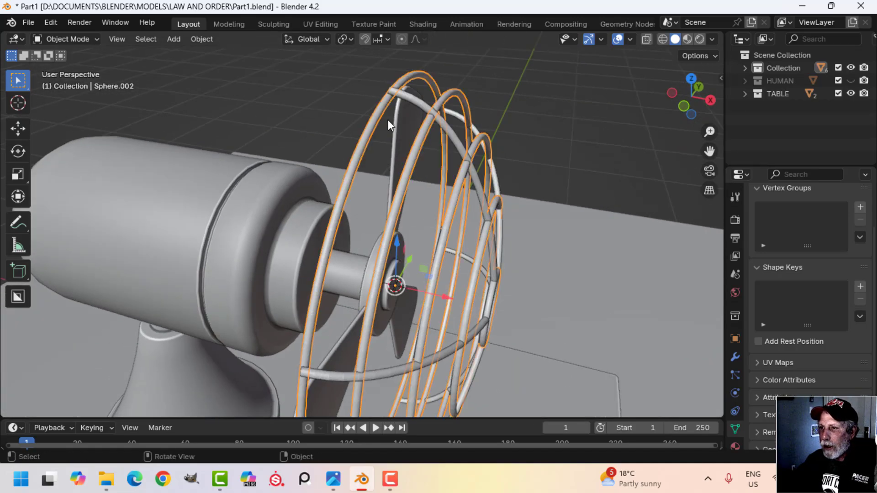
middle_click_drag(388, 119, 457, 154)
key("Tab")
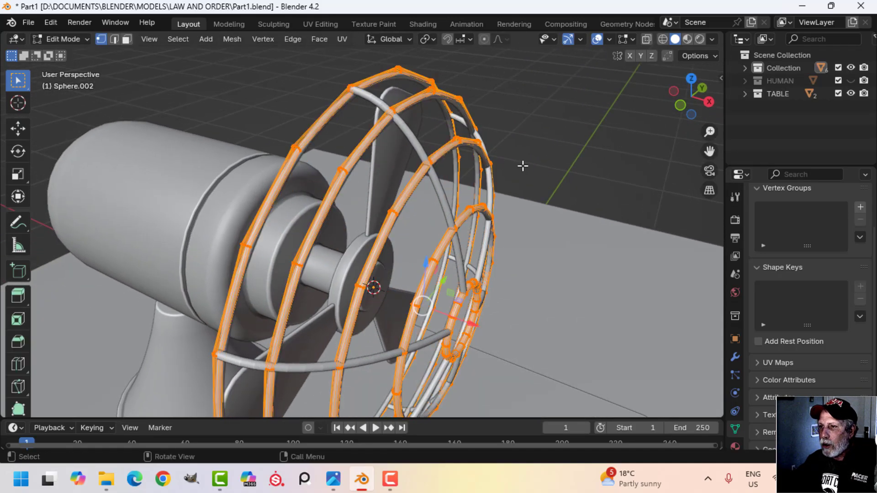
key("s")
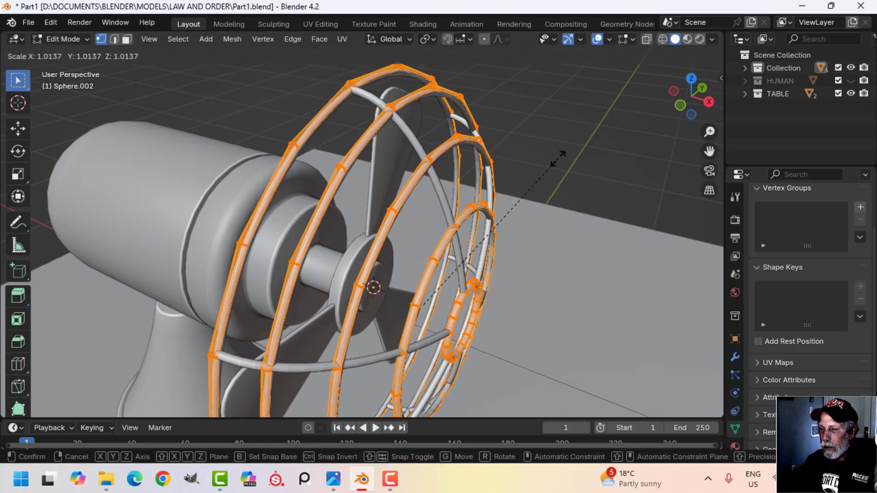
left_click(544, 187)
key("Tab")
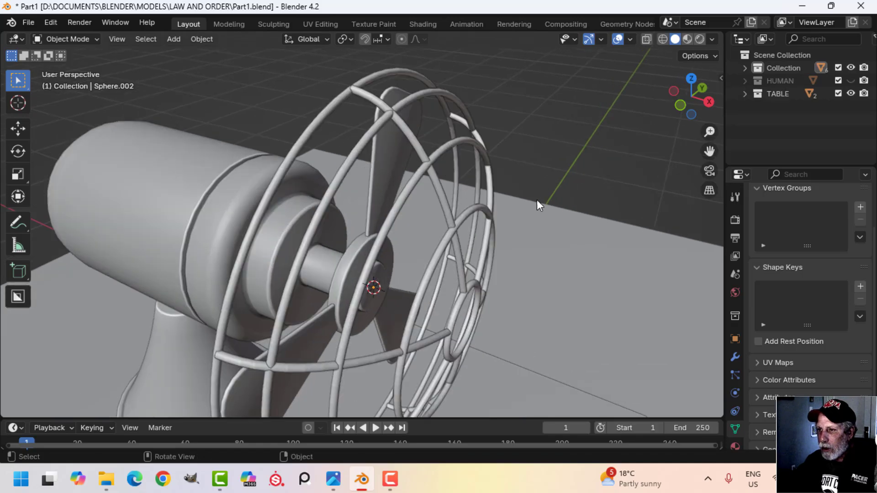
- Apply the Subdivision Surface modifier on the guard spokes
scroll(434, 167, "down", 4)
middle_click_drag(450, 185, 500, 176)
scroll(500, 156, "up", 5)
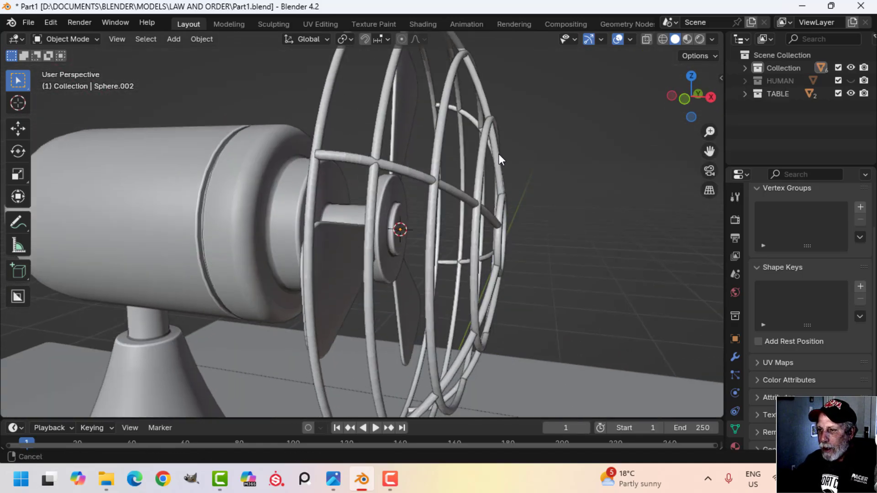
left_click(388, 180)
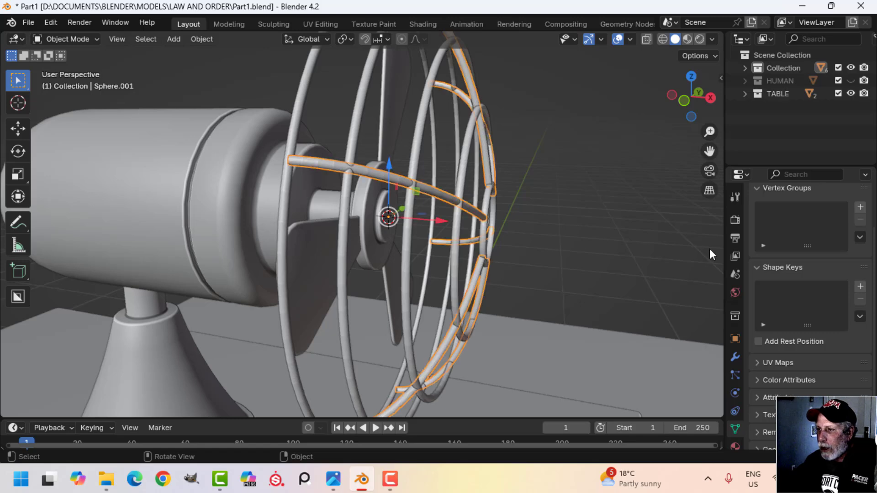
left_click(736, 357)
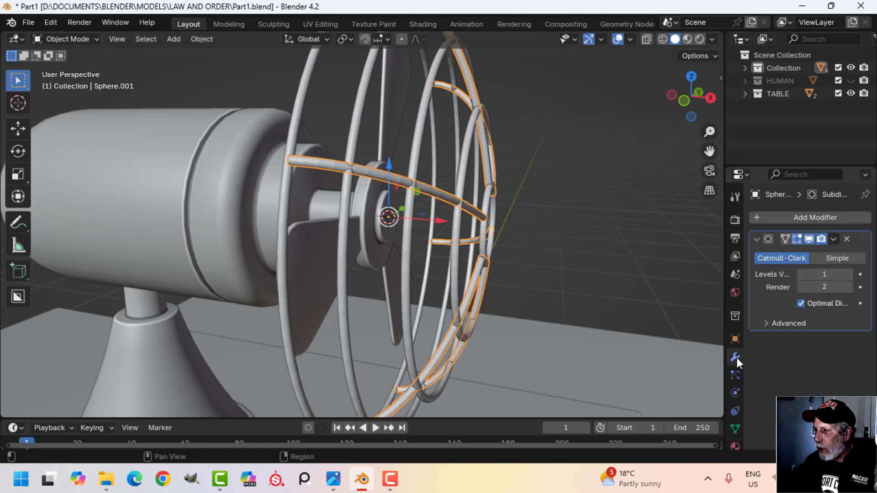
left_click(834, 240)
left_click(815, 252)
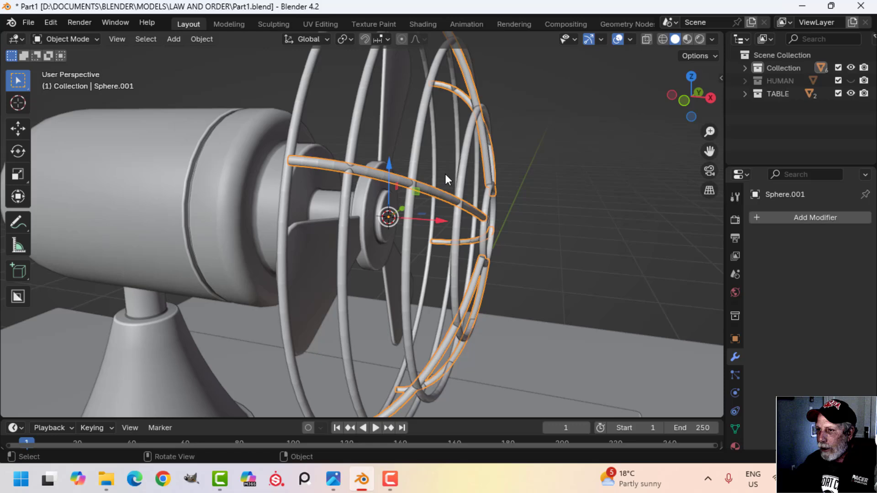
- Set the rings' viewport subdivision level to 1 and apply the Subdivision Surface modifier
left_click(415, 151)
left_click(801, 274)
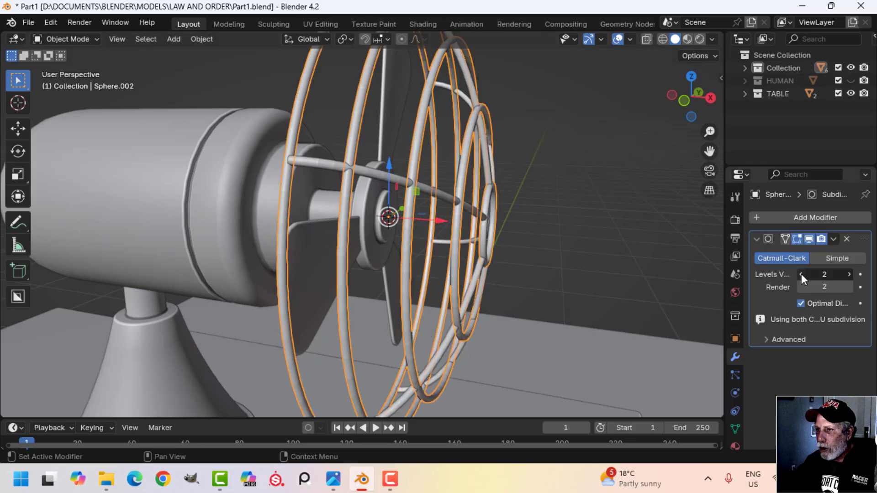
middle_click_drag(521, 235, 489, 225)
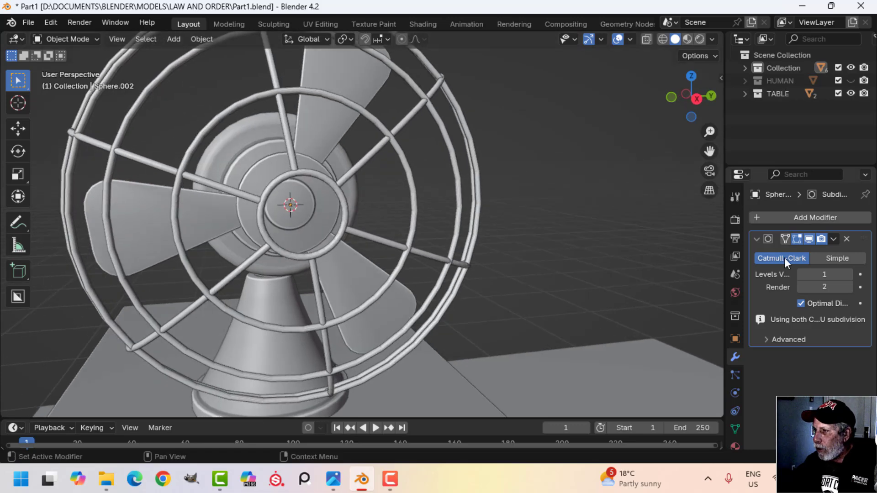
left_click(835, 238)
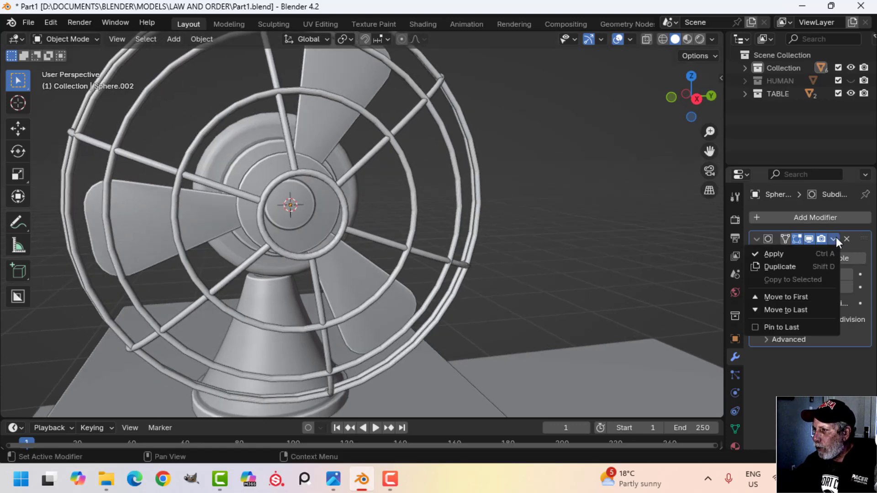
left_click(808, 251)
- Join the guard rings and spokes into a single object
left_click(409, 138)
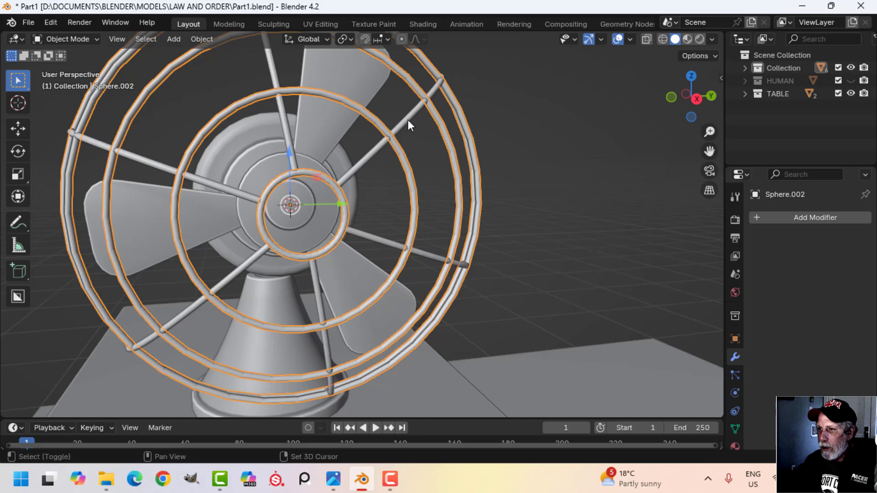
left_click(408, 121, "shift")
key("ctrl+j")
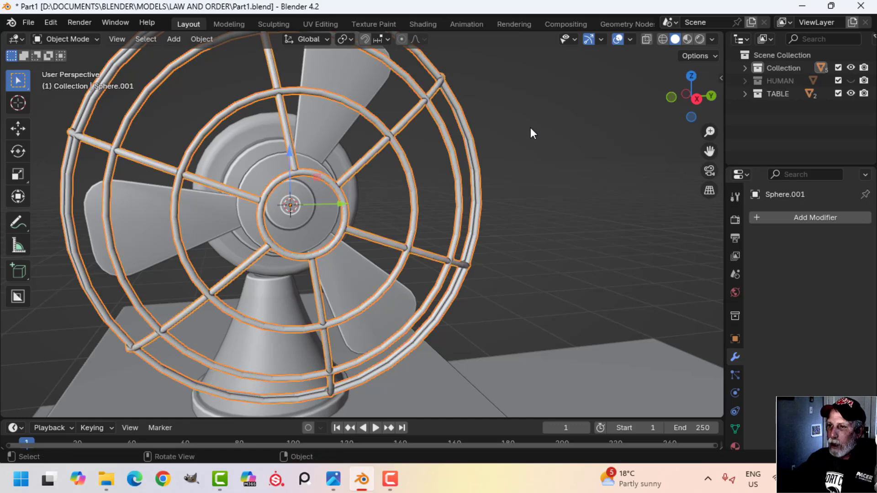
- Merge all vertices of the joined fan guard by distance
scroll(366, 134, "down", 3)
key("Tab")
middle_click_drag(460, 138, 477, 149)
key("m")
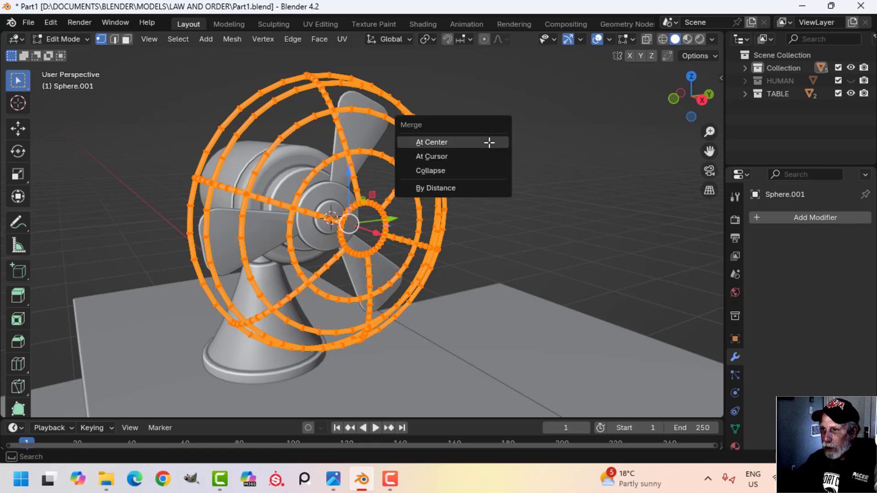
left_click(461, 187)
key("Tab")
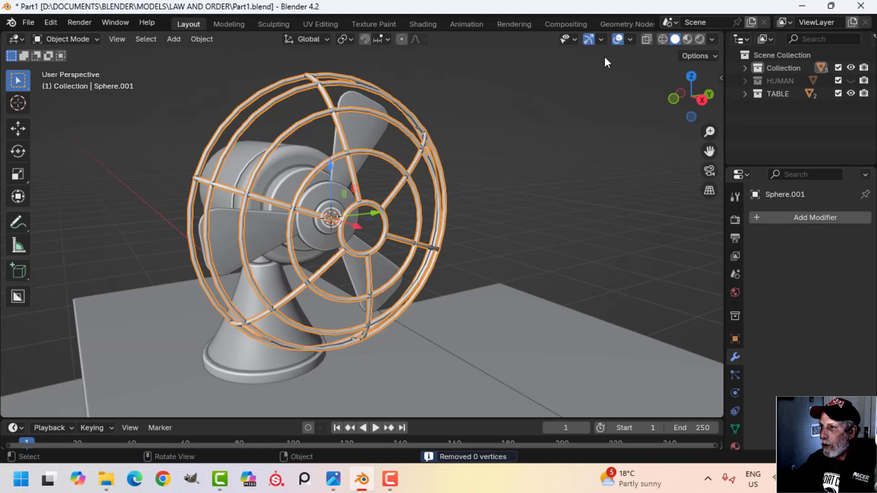
- Check the model's normals with the Face Orientation overlay and turn the overlay back off
left_click(629, 39)
left_click(593, 272)
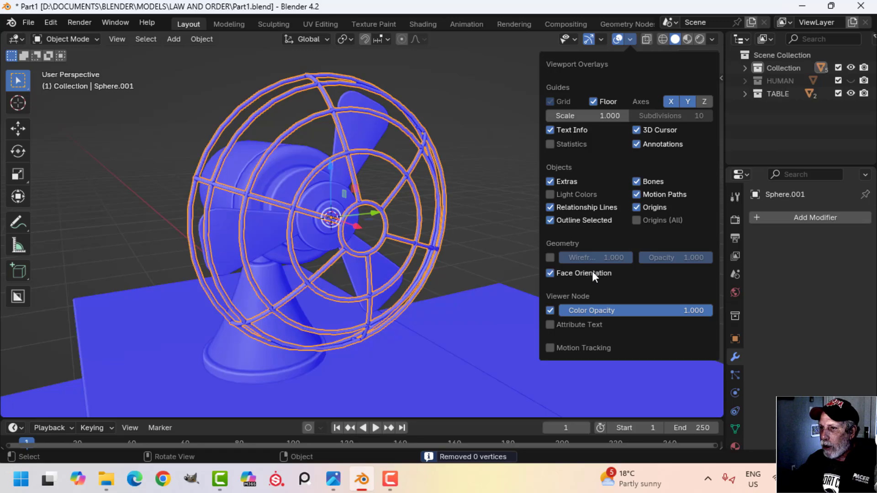
left_click(592, 272)
- Move the whole guard mesh in Edit Mode along X toward the motor so its rim surrounds the blades
middle_click_drag(351, 243, 456, 231)
left_click(432, 202)
key("Tab")
scroll(456, 215, "up", 3)
scroll(451, 237, "down", 2)
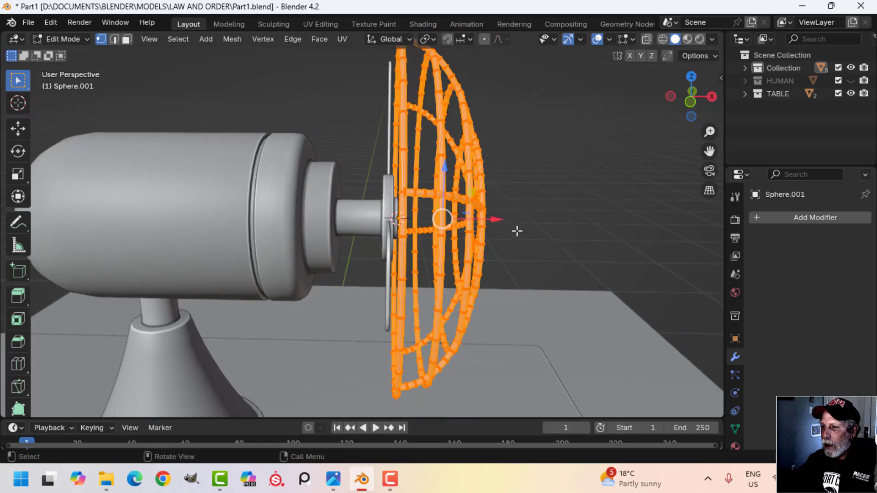
left_click_drag(495, 222, 471, 221)
scroll(458, 231, "down", 2)
middle_click_drag(458, 232, 481, 237)
key("Tab")
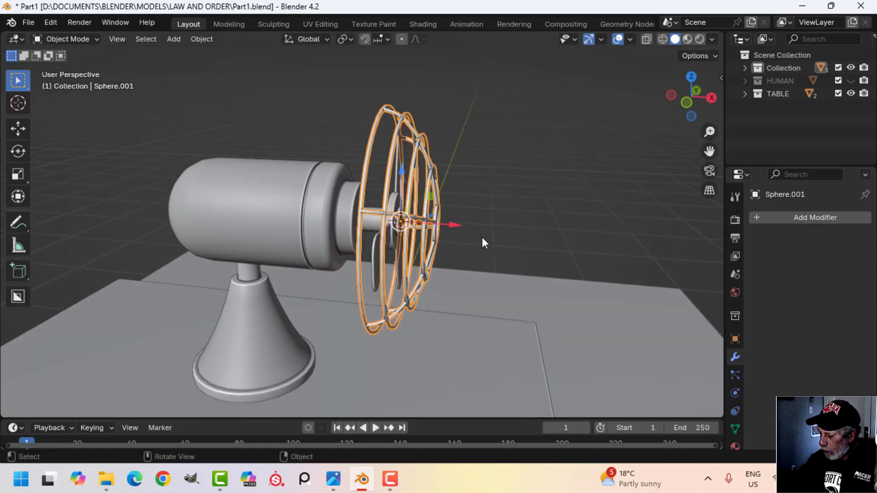
- Duplicate the fan guard in place and rotate the copy 180° about the global Z axis in front view
key("KP_1")
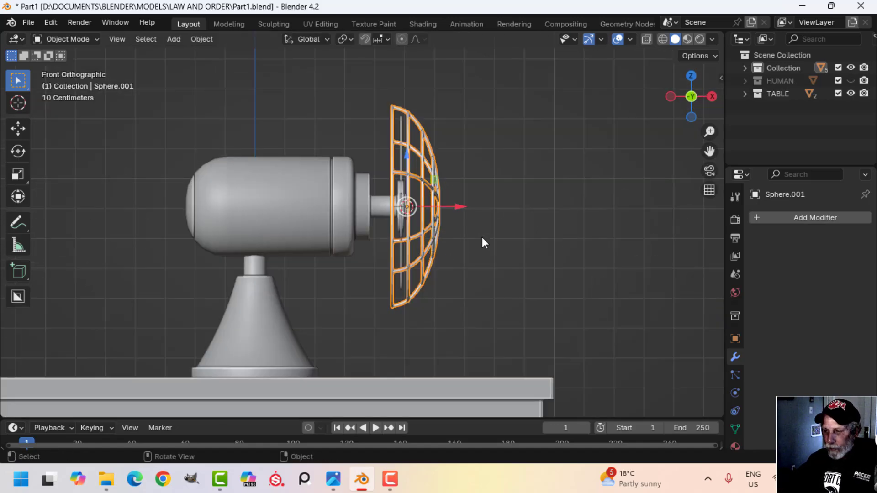
key("shift+d")
right_click(509, 224)
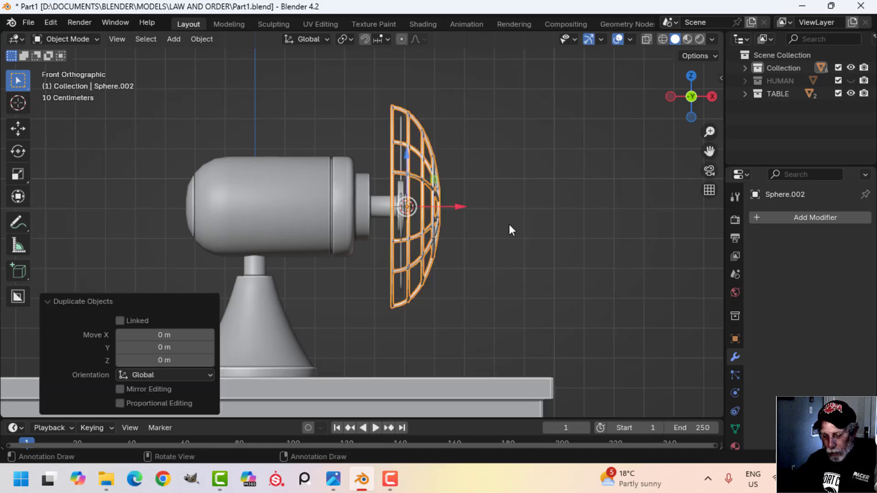
key("r")
key("z")
key("1")
type("8")
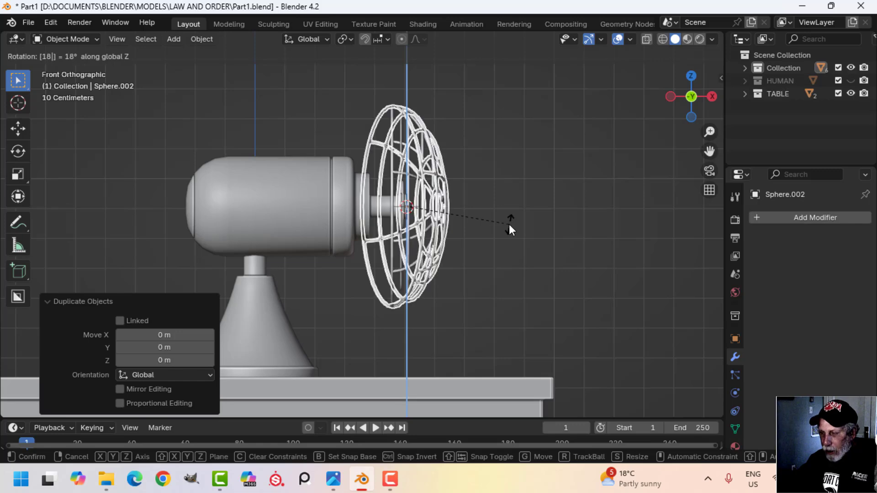
type("0")
key("Return")
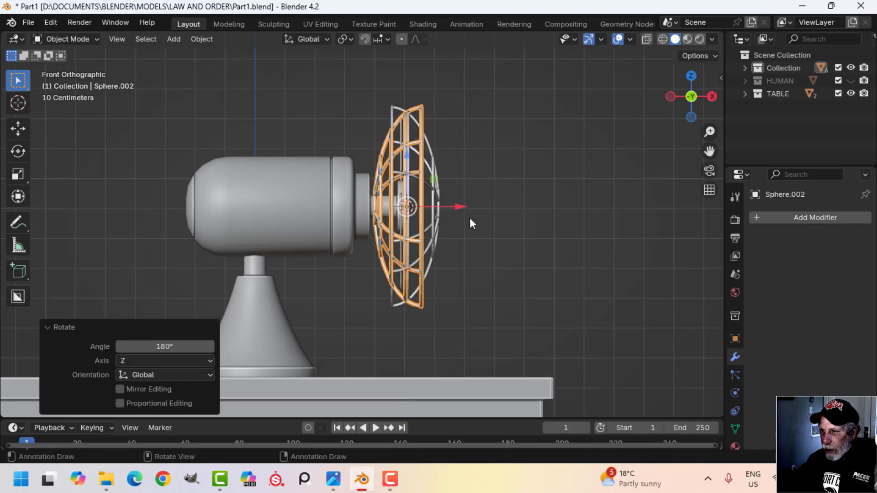
- Move the rotated duplicate guard half about 0.06 m along X toward the motor, then clear the selection
key("g")
key("x")
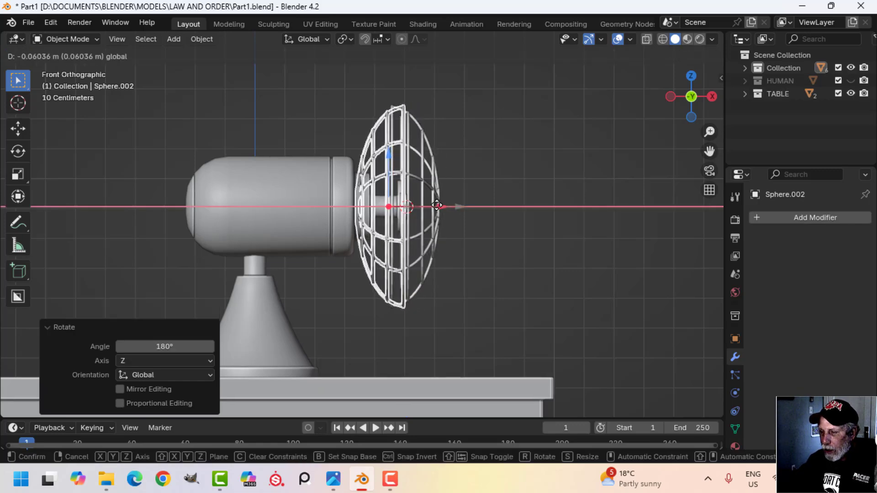
left_click(435, 205)
left_click(435, 189)
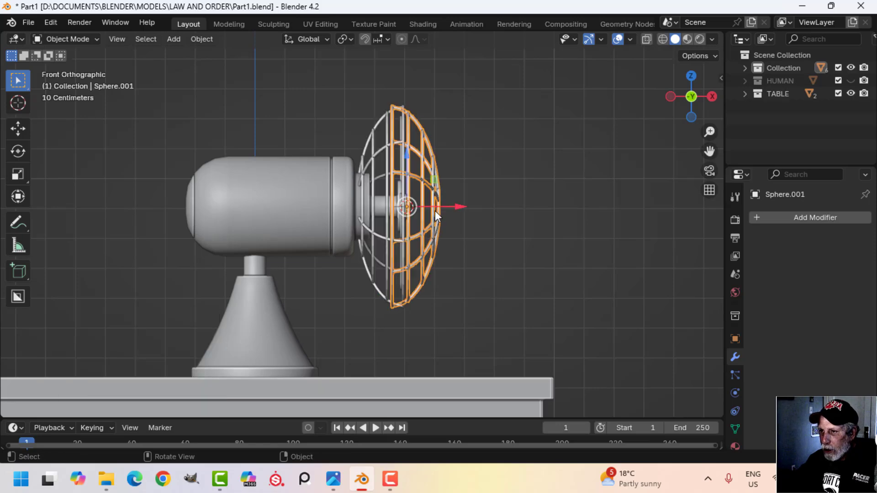
scroll(433, 210, "up", 2)
key("alt+a")
- Nudge the rear guard half 0.006918 m along X, away from the motor
left_click(364, 185)
middle_click_drag(364, 185, 382, 210)
scroll(342, 177, "up", 2)
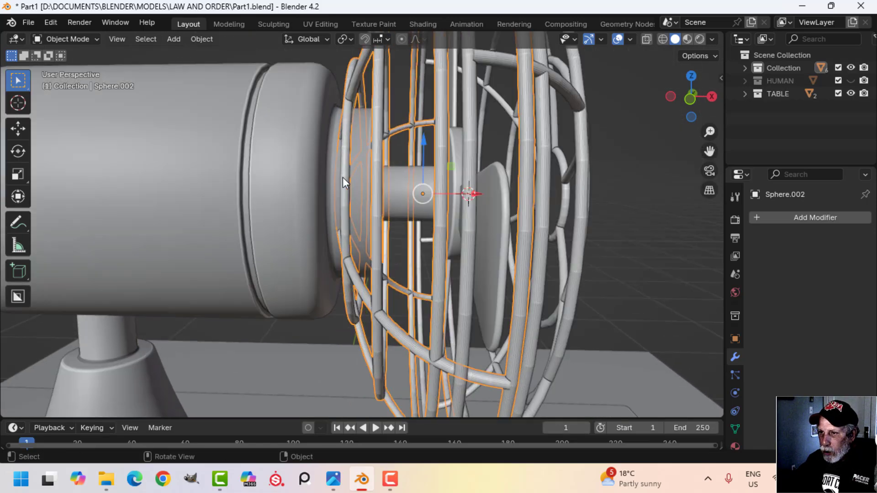
middle_click_drag(354, 153, 450, 206)
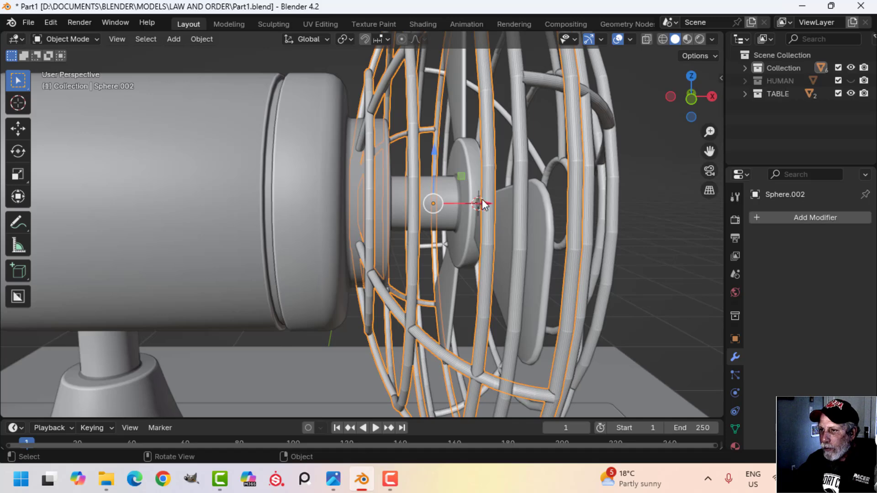
left_click_drag(483, 203, 487, 203)
scroll(526, 202, "down", 4)
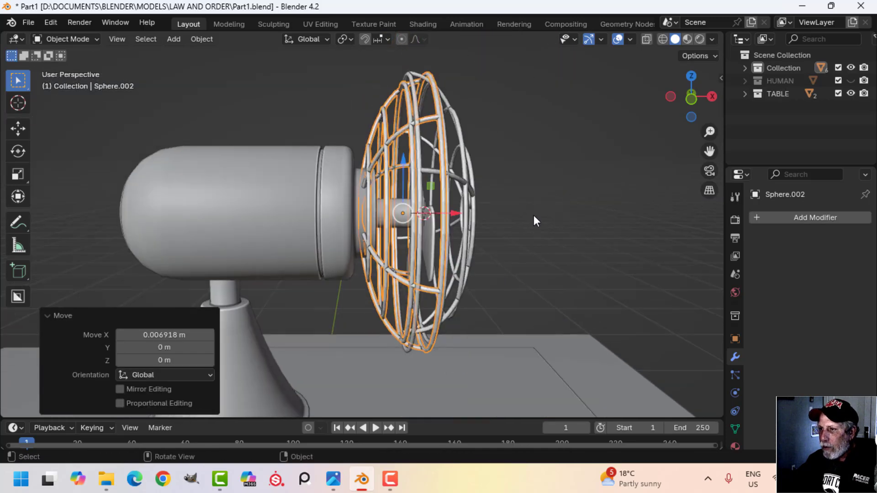
left_click(533, 215)
- Move the front guard half along X away from the motor so its rim sits against the rear half's rim
middle_click_drag(533, 215, 514, 218)
left_click(455, 193)
left_click_drag(474, 217, 497, 212)
scroll(522, 210, "up", 4)
key("alt+a")
scroll(521, 210, "down", 1)
scroll(522, 210, "down", 6)
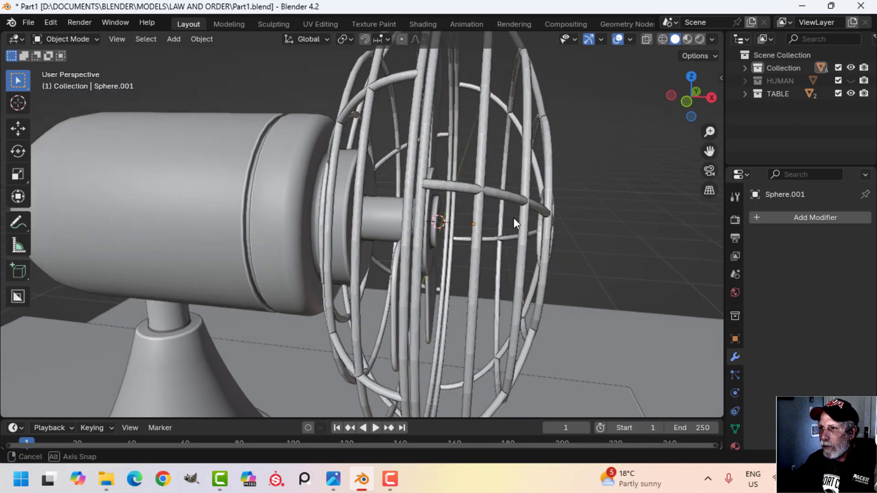
middle_click_drag(496, 232, 377, 219)
scroll(363, 245, "up", 2)
scroll(377, 218, "up", 2)
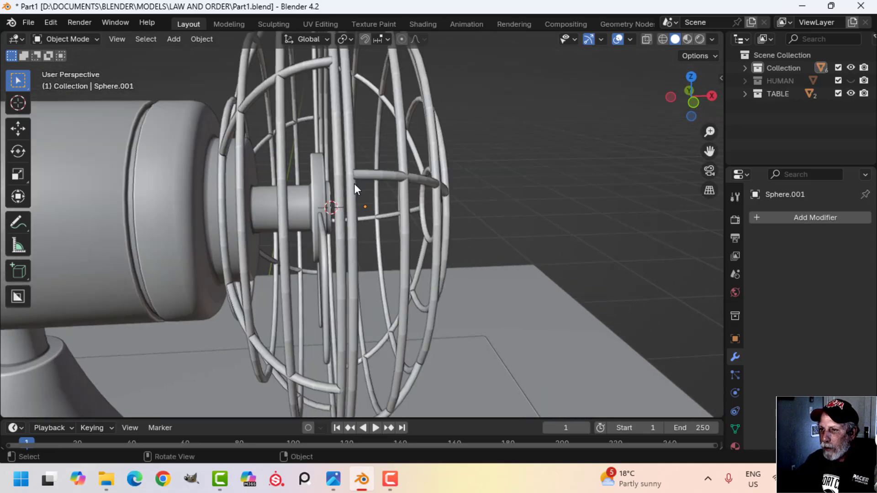
- Apply Shade Smooth to the front guard half and to the rear guard half
left_click(353, 179)
right_click(353, 179)
left_click(339, 149)
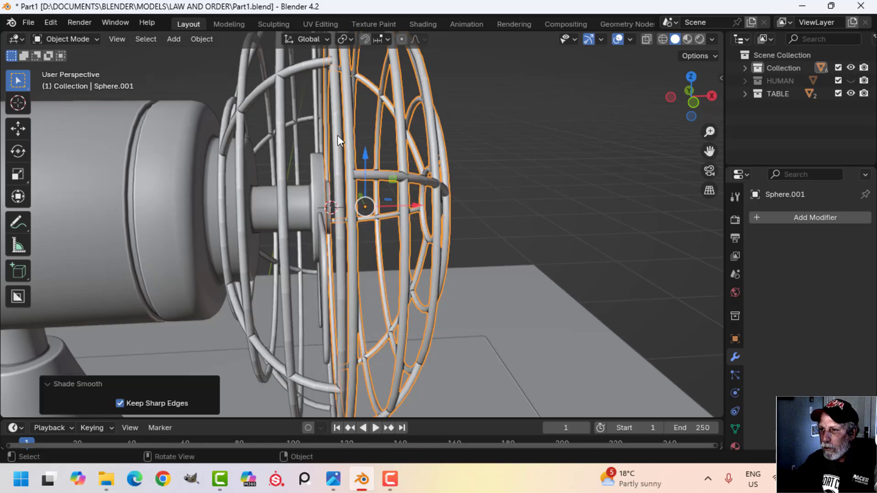
left_click(356, 176)
right_click(336, 163)
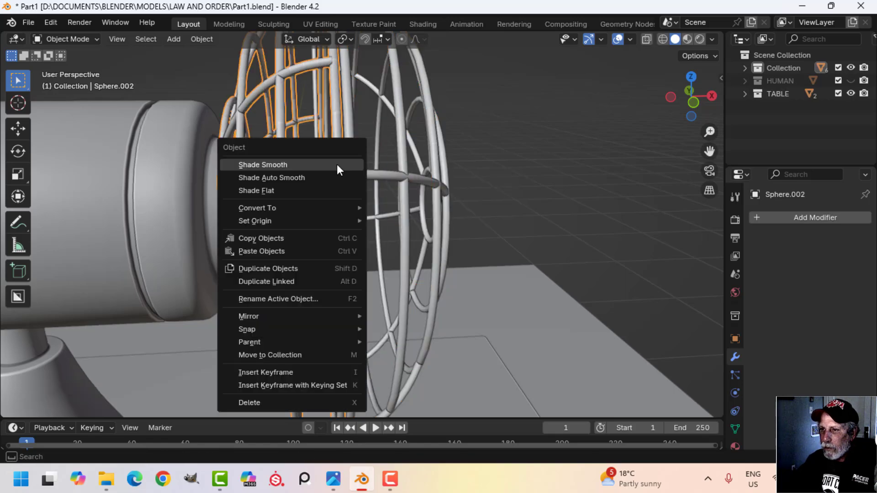
- Rotate the rear guard's whole mesh about the global X axis in Edit Mode so its spokes line up with the front half
middle_click_drag(356, 230, 350, 228)
middle_click_drag(349, 229, 340, 285, "shift")
scroll(379, 251, "down", 3)
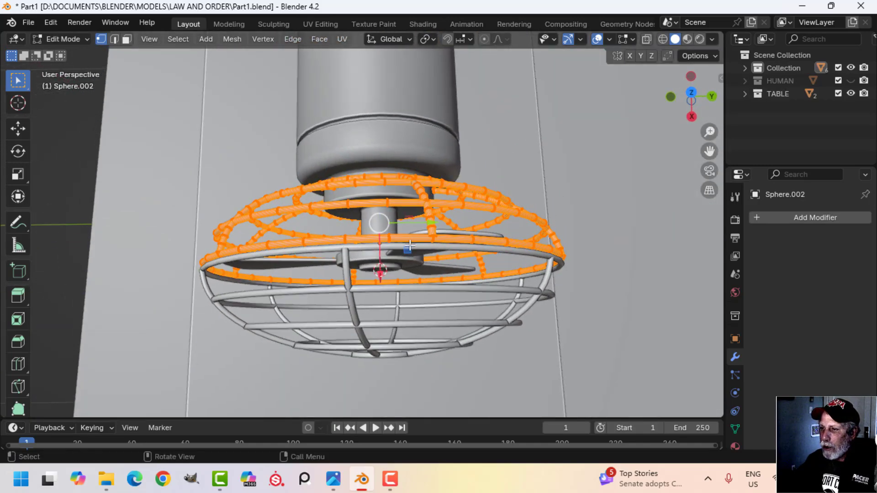
middle_click_drag(441, 255, 361, 283)
key("r")
key("x")
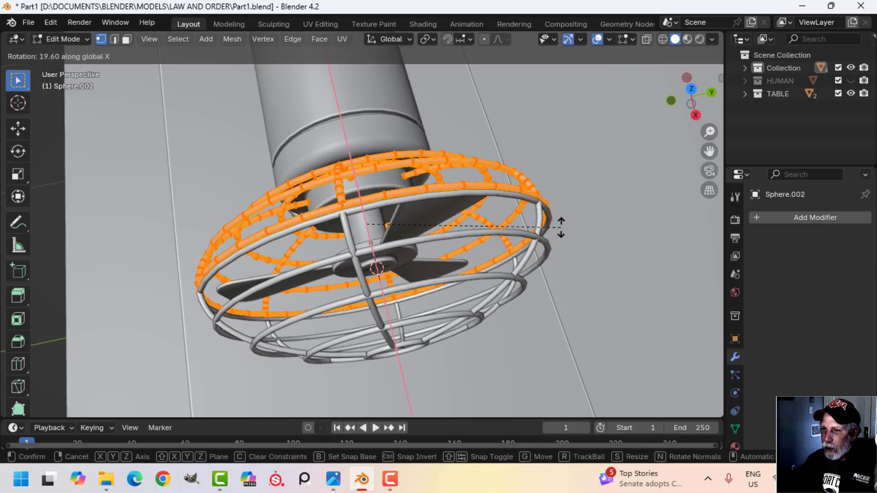
left_click(561, 235)
middle_click_drag(418, 260, 492, 194)
key("Tab")
scroll(411, 251, "down", 2)
key("alt+a")
- Shift the front guard's whole mesh slightly along X toward the motor in Edit Mode to close the gap between the rims
middle_click_drag(377, 261, 551, 244)
scroll(525, 242, "up", 4)
left_click(490, 242)
key("Tab")
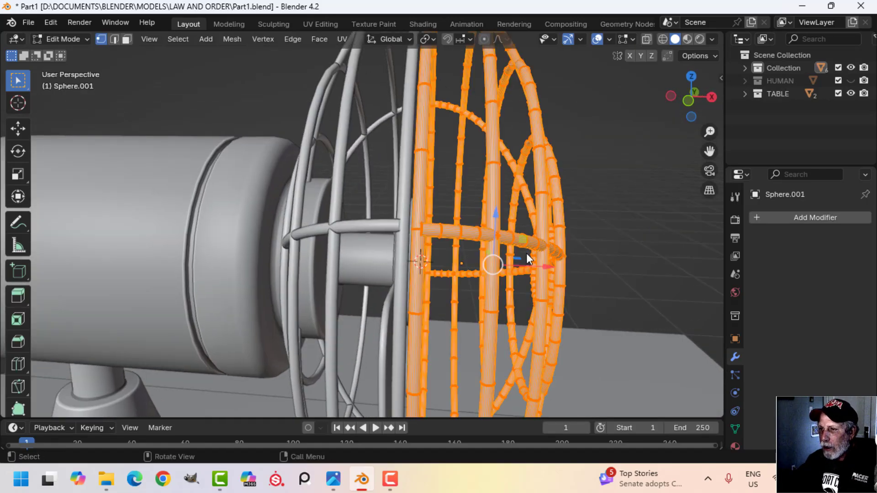
left_click_drag(545, 265, 543, 266)
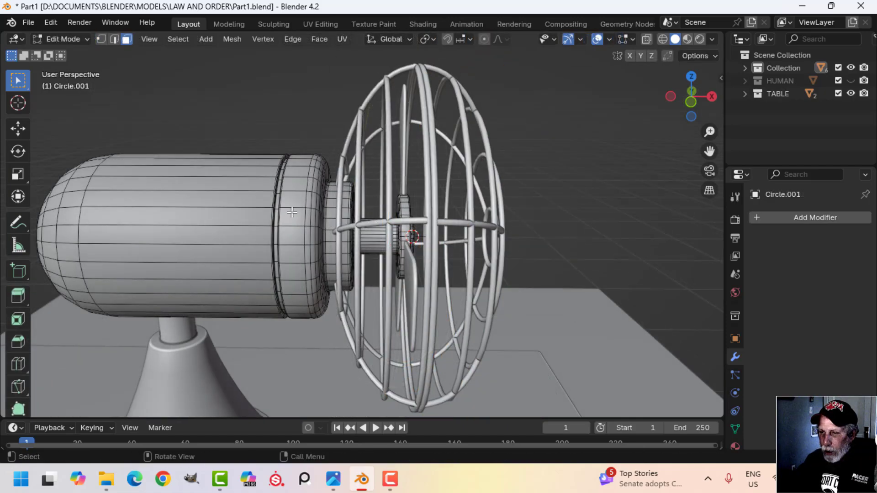
- Duplicate the face loop around the motor's front band and move the copy along X to centre it on the guard's rim
left_click(292, 209, "alt")
middle_click_drag(292, 210, 190, 108)
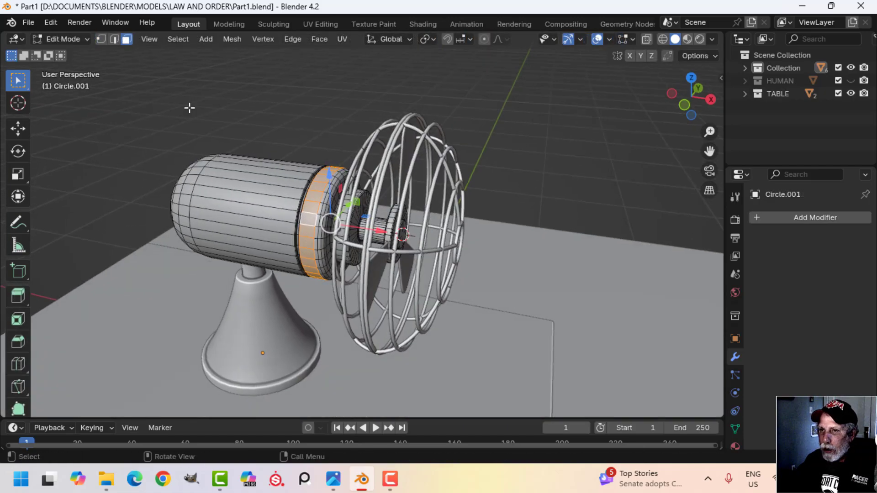
middle_click_drag(354, 230, 388, 241)
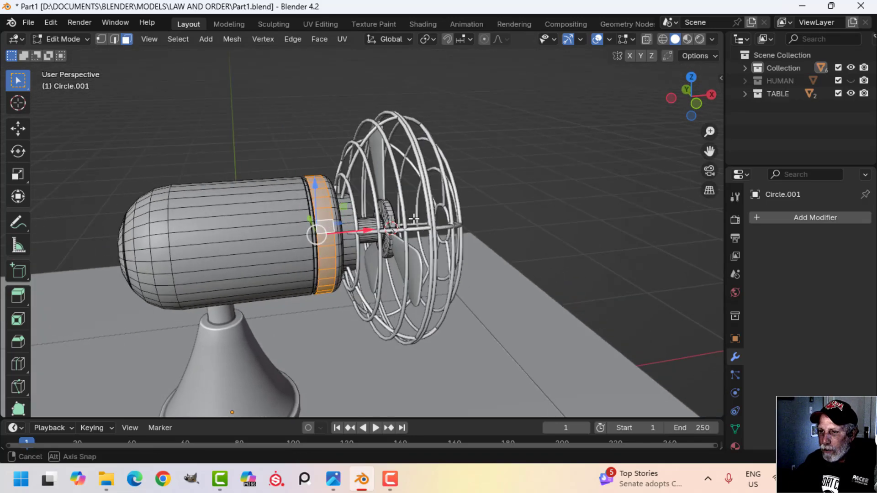
key("shift+d")
right_click(390, 242)
left_click_drag(361, 226, 455, 217)
key("KP_1")
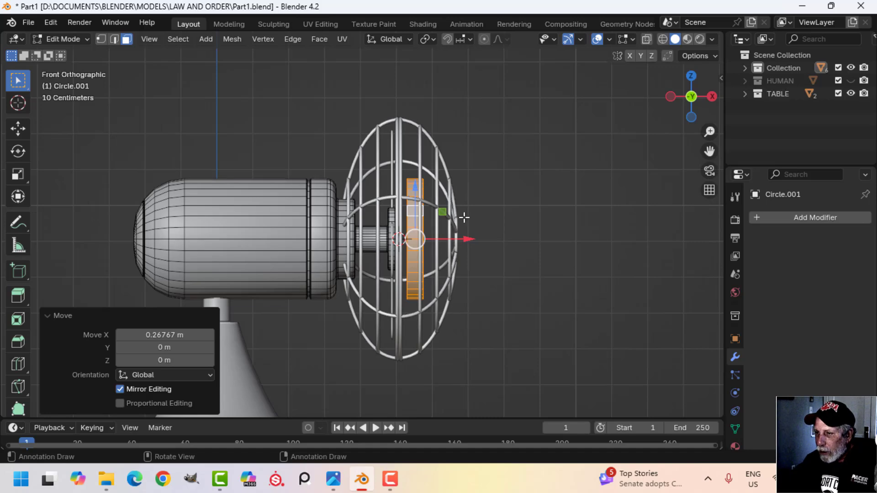
scroll(464, 217, "up", 2)
left_click_drag(491, 245, 466, 245)
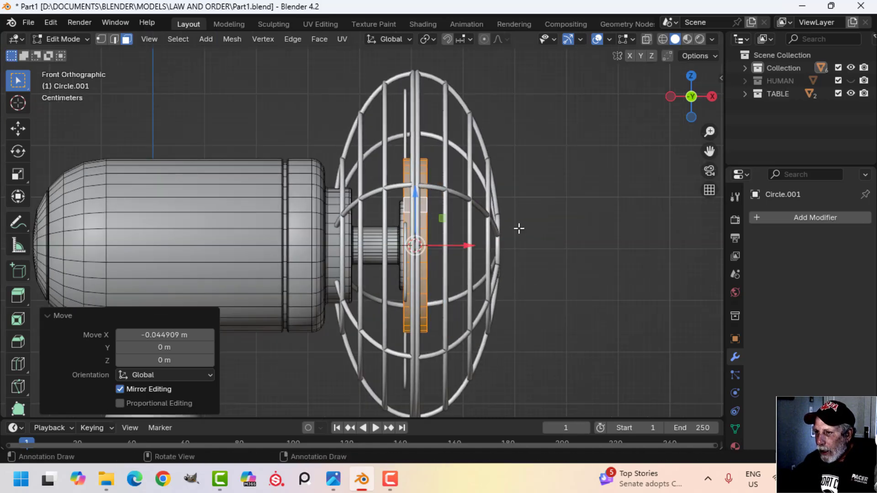
- Scale the duplicated band by 2.080 in Y and Z only, so it encircles the guard's rim
middle_click_drag(519, 228, 465, 260)
scroll(465, 260, "down", 3)
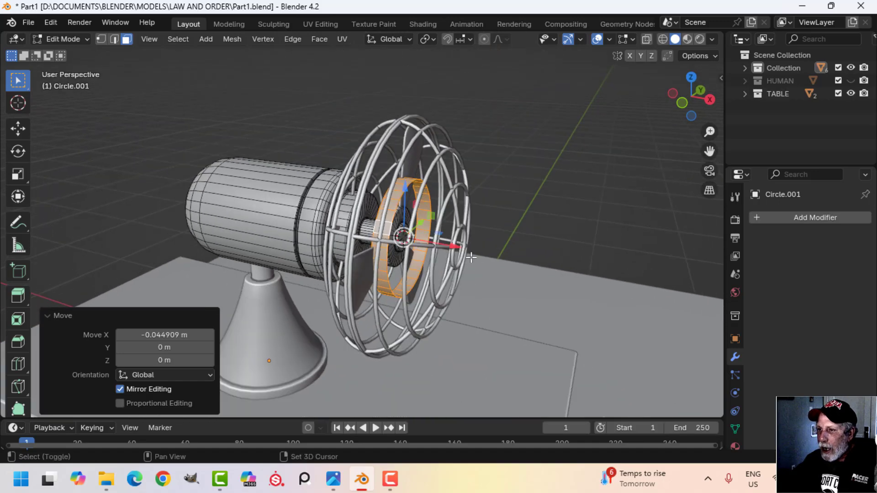
key("s")
key("x")
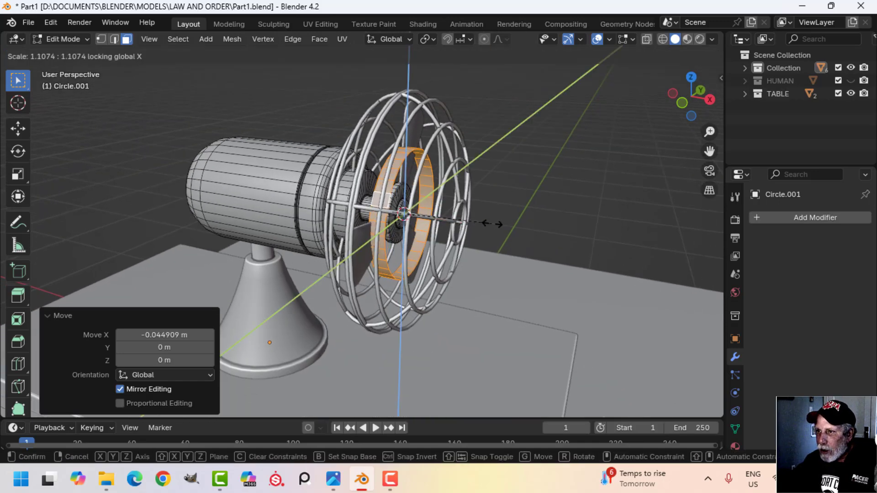
left_click(569, 204)
middle_click_drag(568, 204, 462, 221)
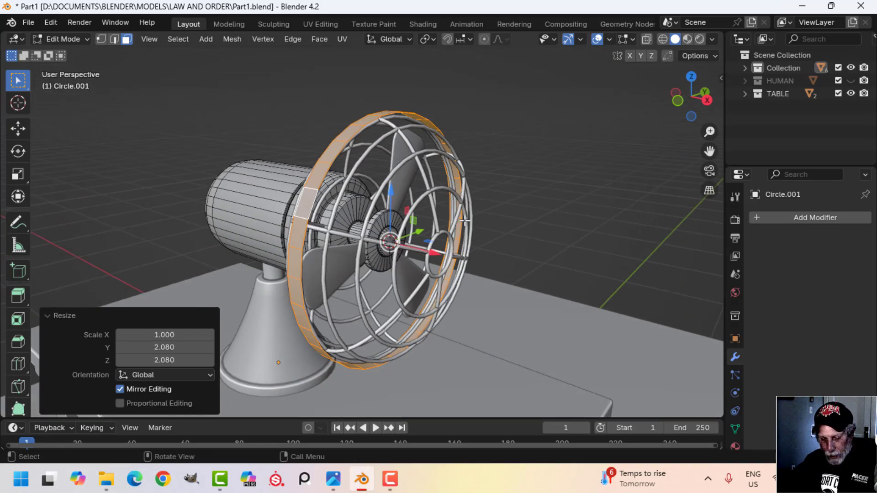
- Extrude the band's faces and shrink them inward about 0.021 m along their normals to give the rim thickness
key("e")
left_click(465, 221)
key("alt+s")
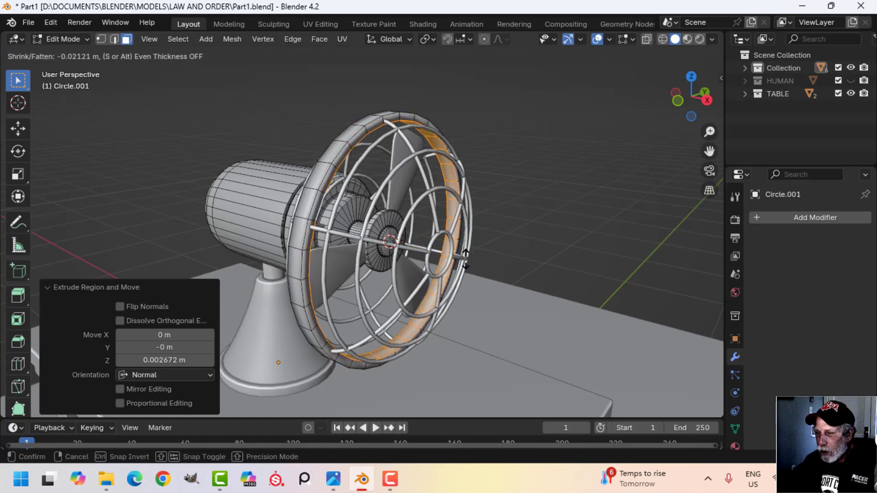
left_click(466, 259)
middle_click_drag(467, 259, 434, 257)
scroll(434, 256, "up", 3)
left_click(475, 64)
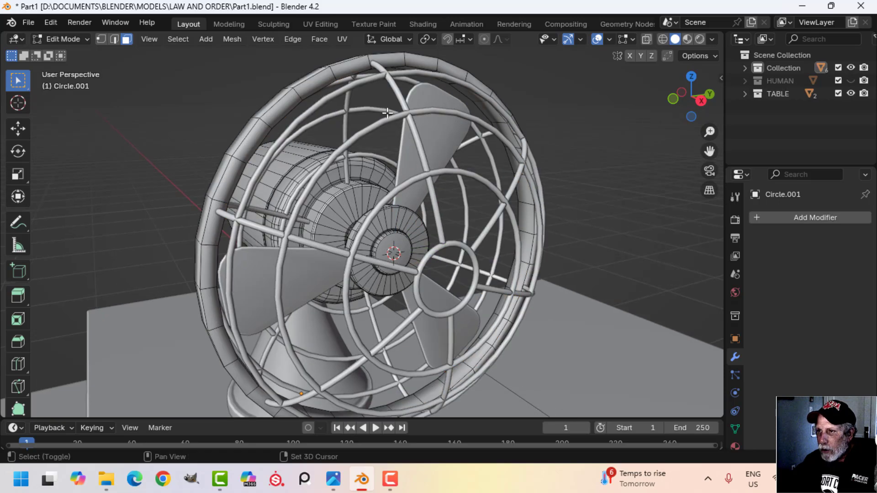
- Select the outer face loop of the rim band and fatten it slightly outward along its normals
middle_click_drag(378, 63, 386, 124, "shift")
scroll(389, 158, "down", 3)
middle_click_drag(389, 160, 523, 176)
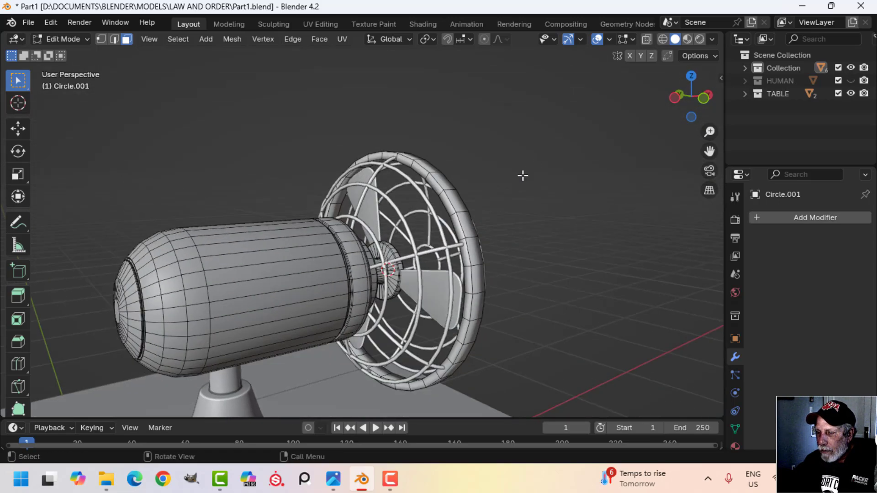
scroll(484, 198, "up", 3)
middle_click_drag(484, 197, 377, 211)
key("2")
middle_click_drag(377, 161, 411, 180)
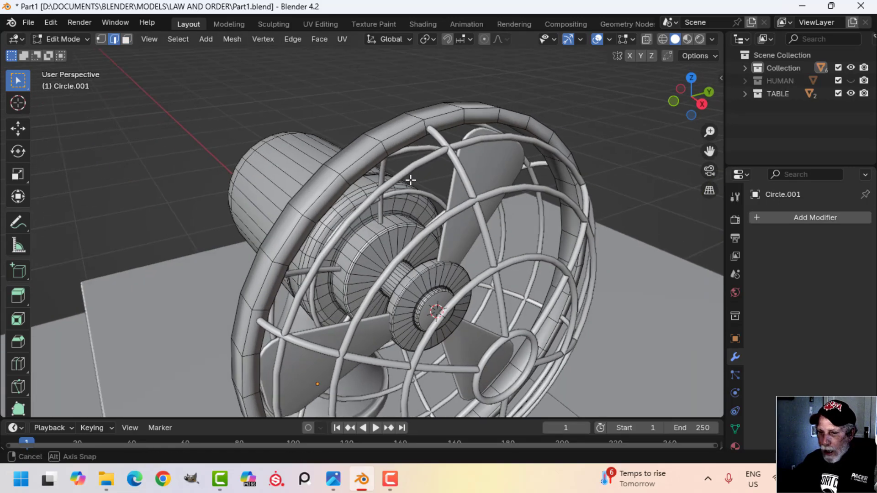
left_click(416, 111, "alt")
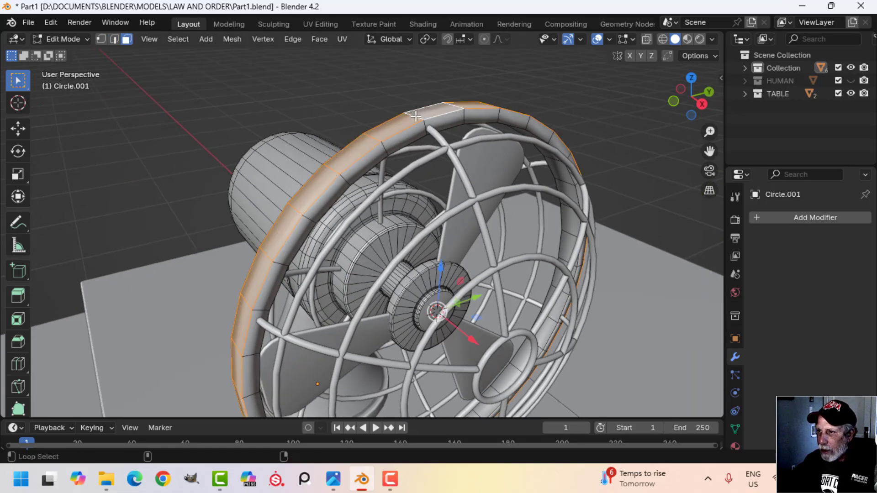
middle_click_drag(416, 112, 649, 150)
key("alt+s")
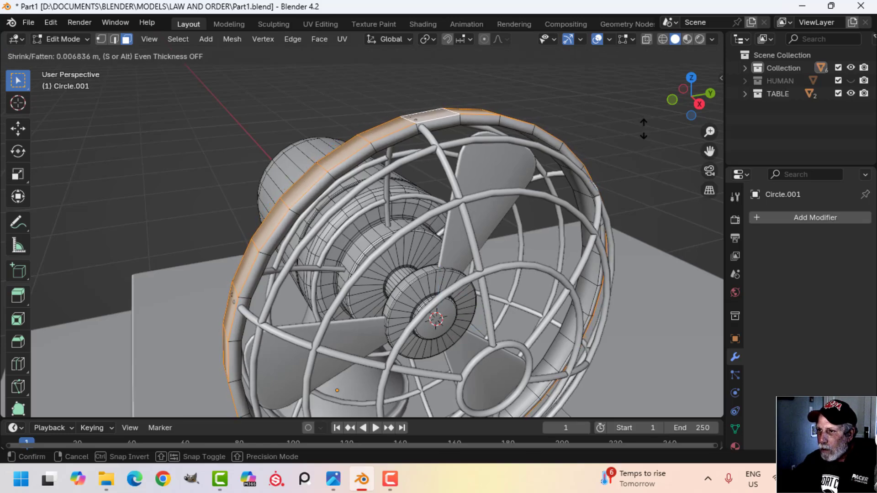
left_click(644, 134)
middle_click_drag(509, 163, 469, 165)
key("alt+a")
- Bevel the rim band's edge loops with a width of 0.00282 m and 2 segments, then leave Edit Mode
key("2")
left_click(381, 164, "alt")
left_click(470, 122, "alt+shift")
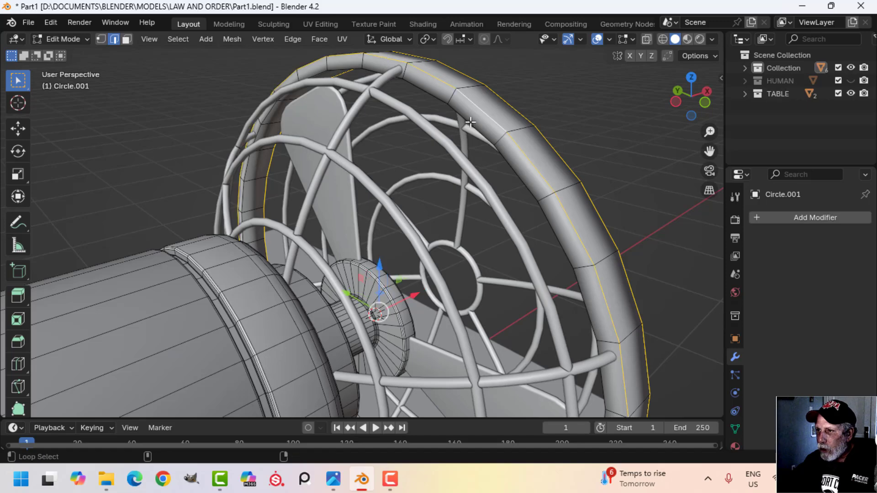
middle_click_drag(469, 122, 486, 191)
key("ctrl+b")
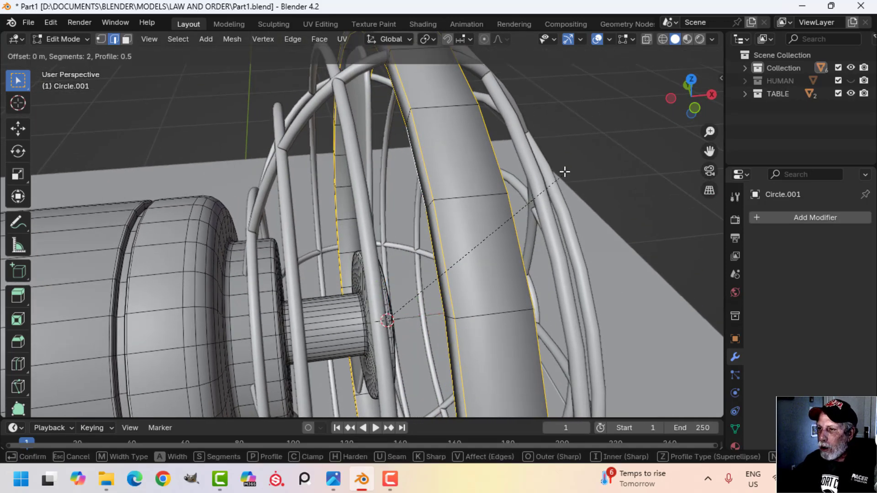
scroll(581, 152, "down", 1)
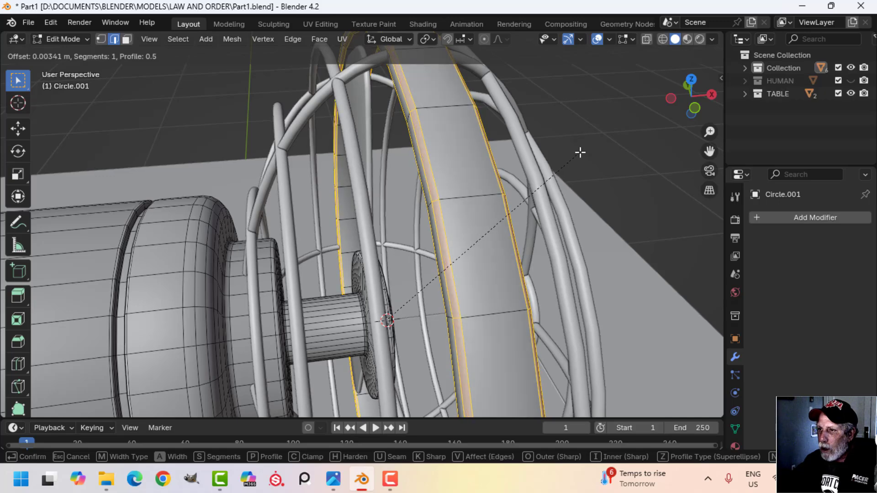
scroll(578, 156, "up", 2)
left_click(578, 156)
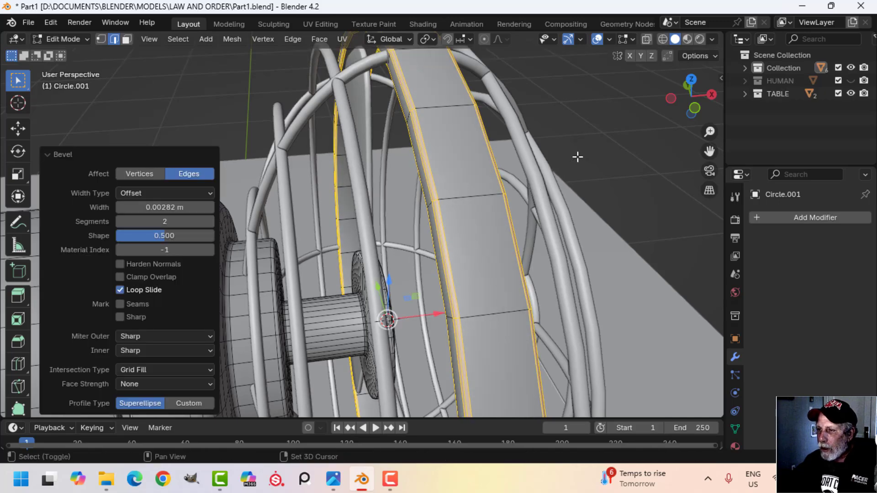
key("Tab")
- Add a centred loop cut around the rim band's outer face and bevel it 0.00315 m with 1 segment
scroll(577, 168, "down", 3)
middle_click_drag(576, 168, 461, 187)
scroll(378, 203, "up", 2)
left_click(379, 189)
key("Tab")
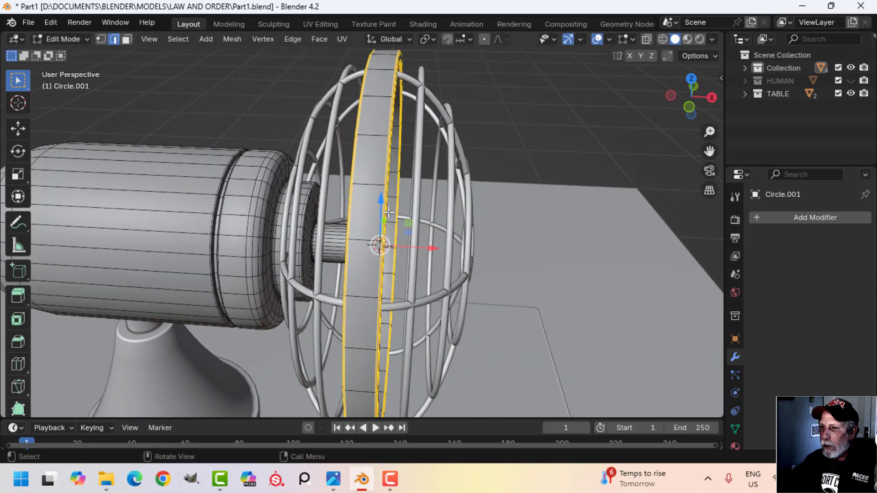
key("ctrl+r")
left_click(370, 196)
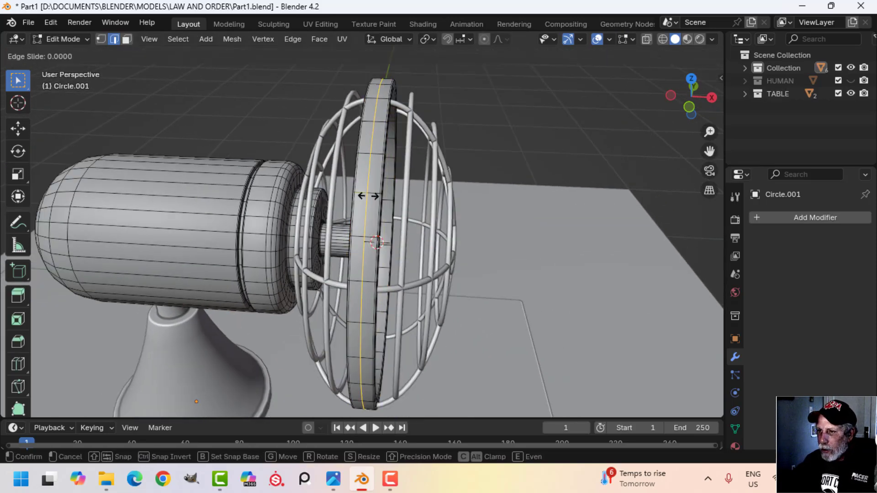
right_click(371, 196)
scroll(458, 204, "up", 3)
key("ctrl+b")
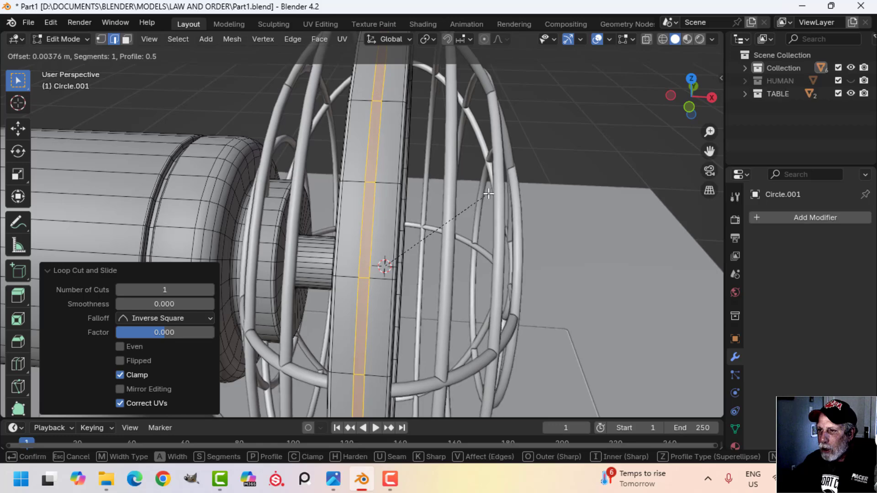
left_click(483, 195)
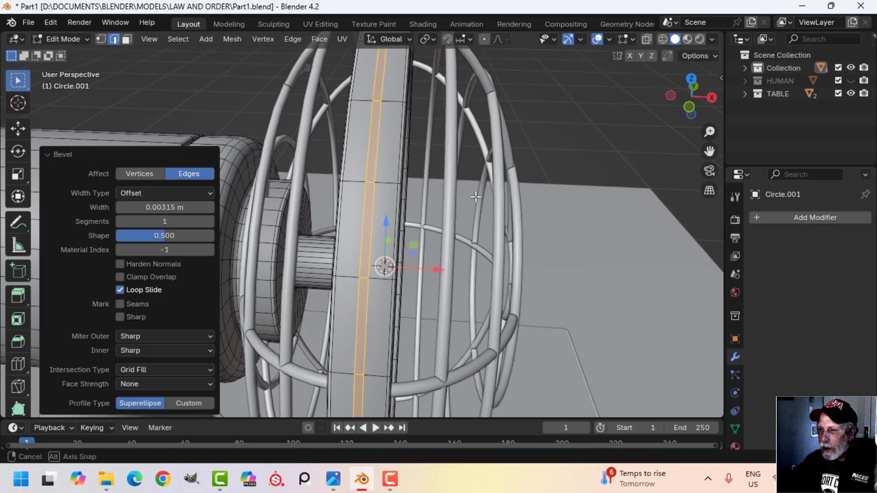
- Extrude the narrow centre strip around the rim band and shift it about 0.002 m along its normals to form a groove
middle_click_drag(475, 197, 445, 195)
scroll(410, 183, "down", 1)
key("e")
right_click(444, 195)
key("alt+s")
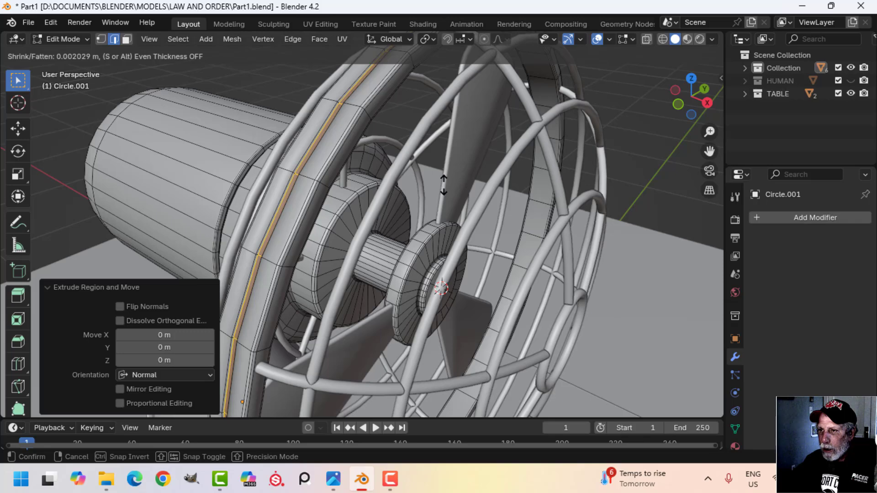
left_click(444, 186)
scroll(356, 197, "up", 4)
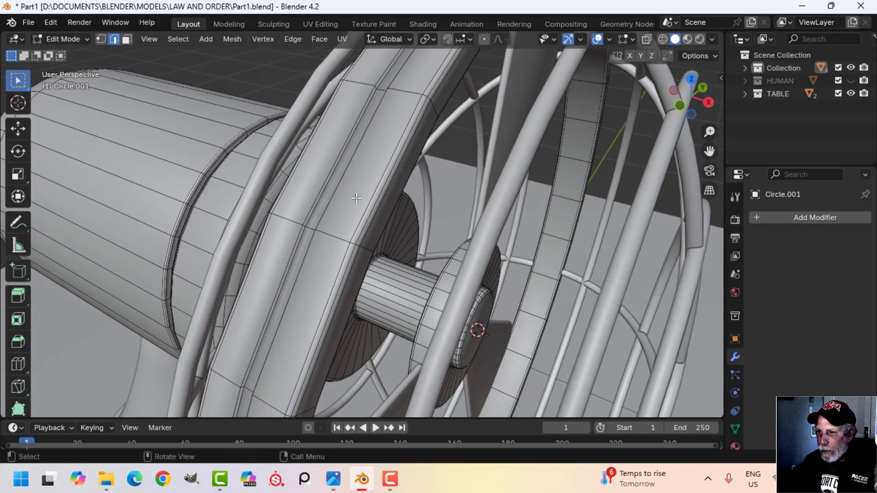
- Bevel the two edge loops bordering the rim band's centre groove by about 0.001 m
middle_click_drag(331, 166, 382, 184)
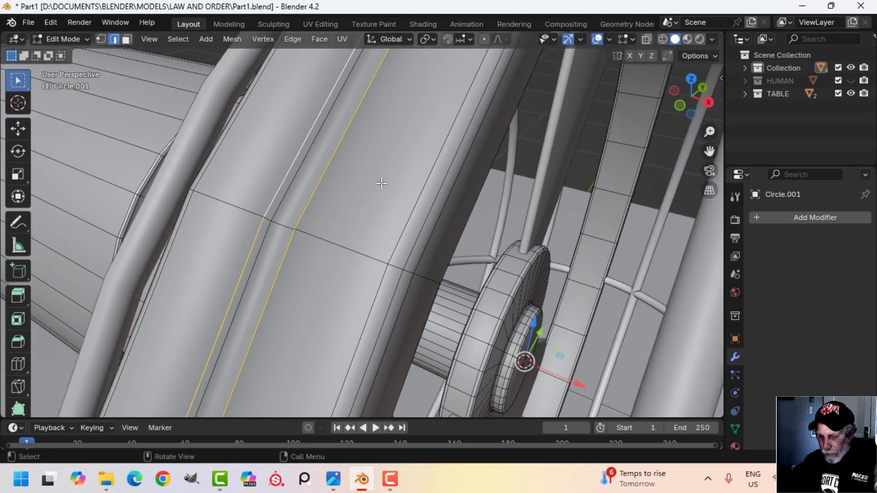
key("ctrl+b")
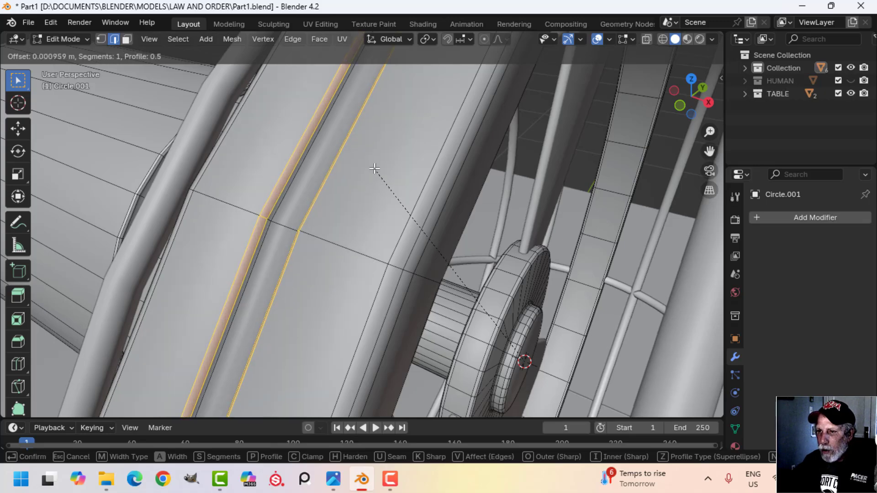
scroll(375, 169, "up", 1)
left_click(374, 168)
scroll(375, 168, "down", 4)
key("alt+a")
middle_click_drag(374, 196, 419, 207)
scroll(419, 207, "up", 1)
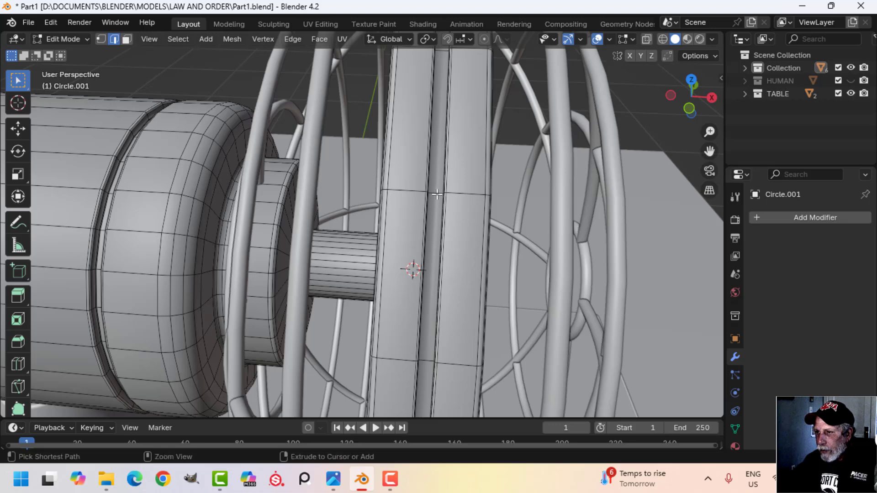
- Add a centred loop cut along the groove floor, bevel it about 0.0024 m with 1 segment, and return to Object Mode
key("ctrl+r")
left_click(437, 194)
right_click(438, 194)
key("ctrl+b")
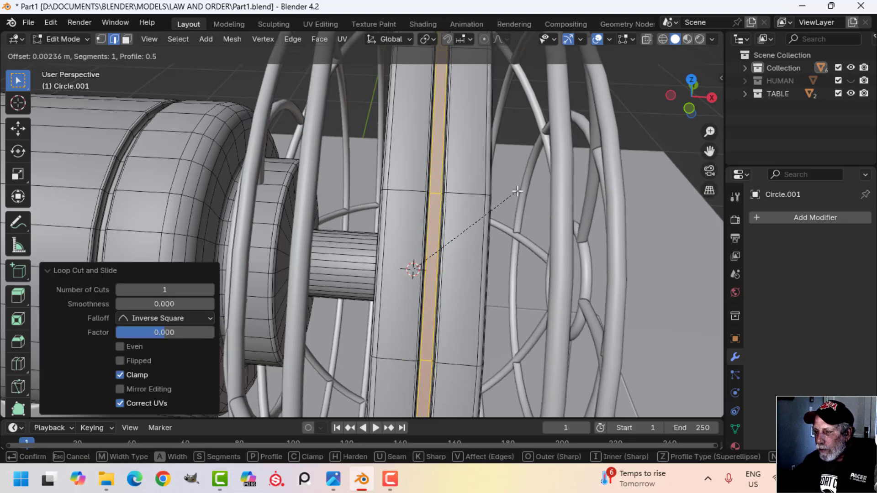
left_click(518, 191)
key("Tab")
scroll(498, 214, "down", 3)
key("alt+a")
middle_click_drag(500, 215, 385, 206)
scroll(438, 216, "down", 2)
scroll(385, 206, "up", 2)
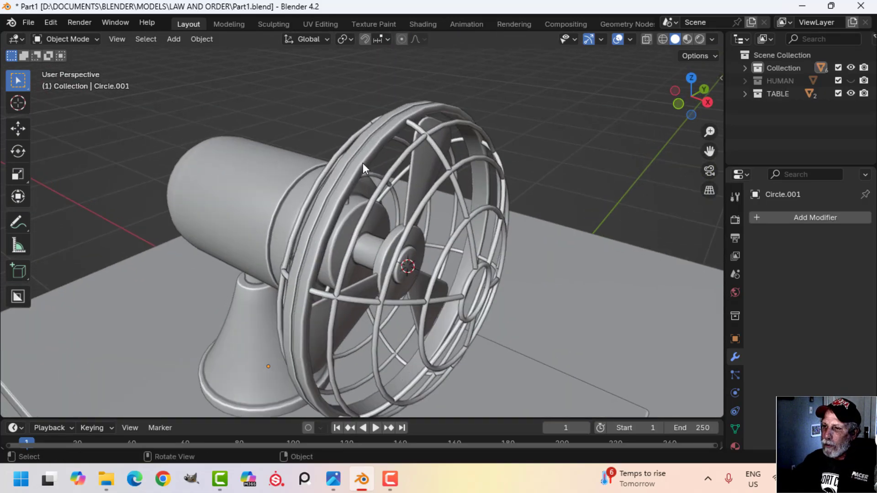
- Select all geometry linked to the rim band and separate it from the motor body into its own object
left_click(447, 175)
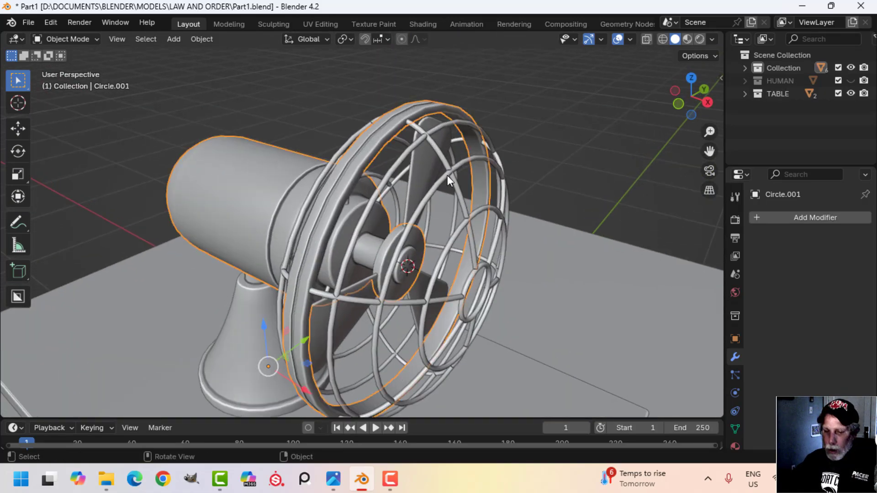
middle_click_drag(399, 179, 378, 176)
key("Tab")
left_click(376, 168, "alt")
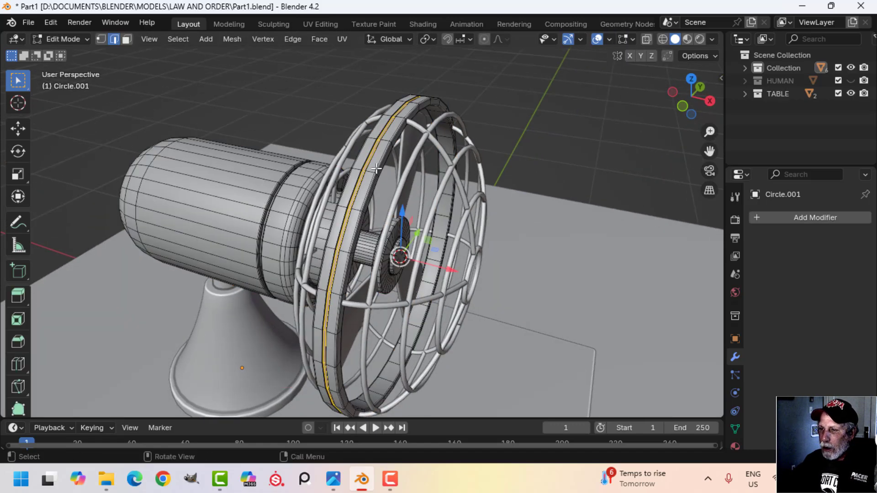
key("ctrl+l")
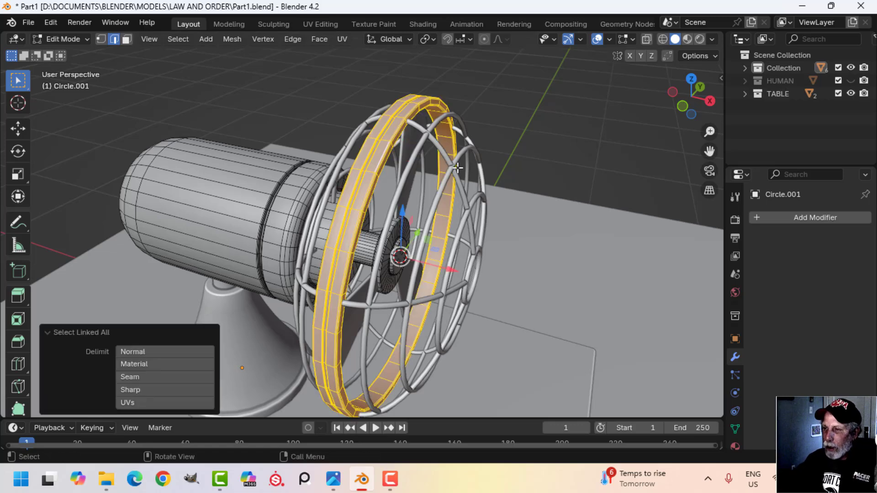
key("p")
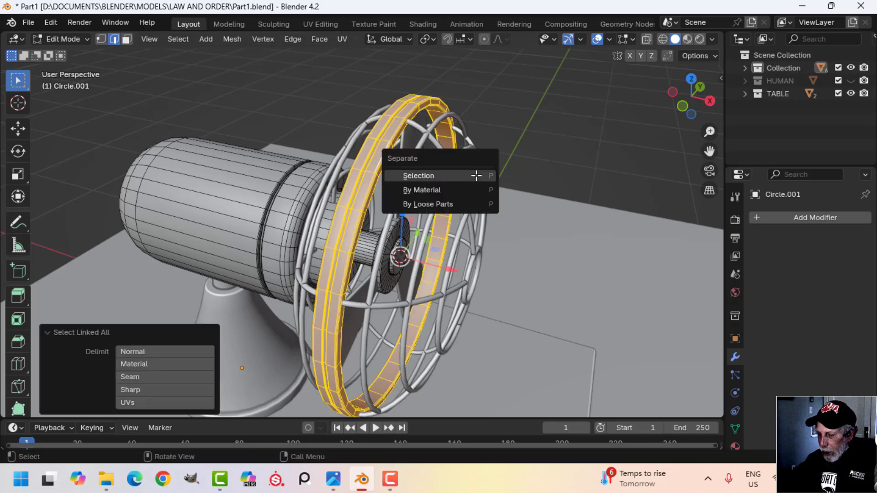
left_click(475, 177)
key("Tab")
- Give the rim band a level 1 Subdivision Surface modifier and fatten its mesh slightly along its normals
left_click(413, 172)
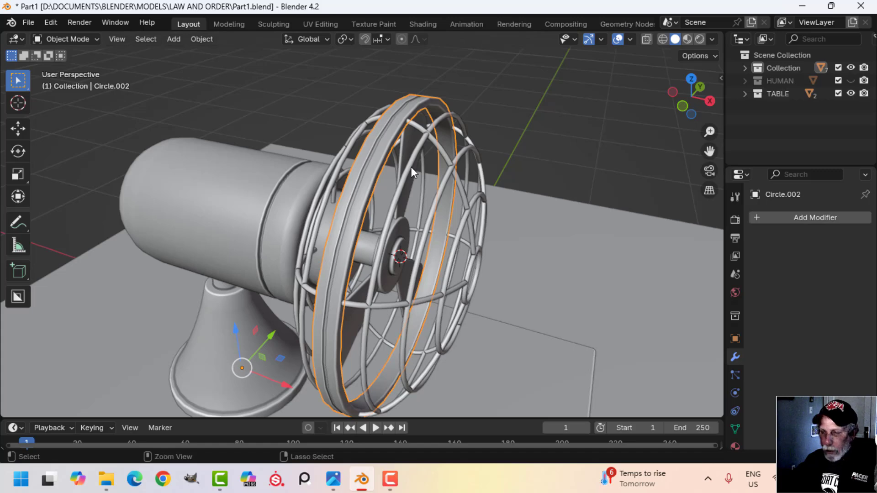
key("ctrl+1")
key("Tab")
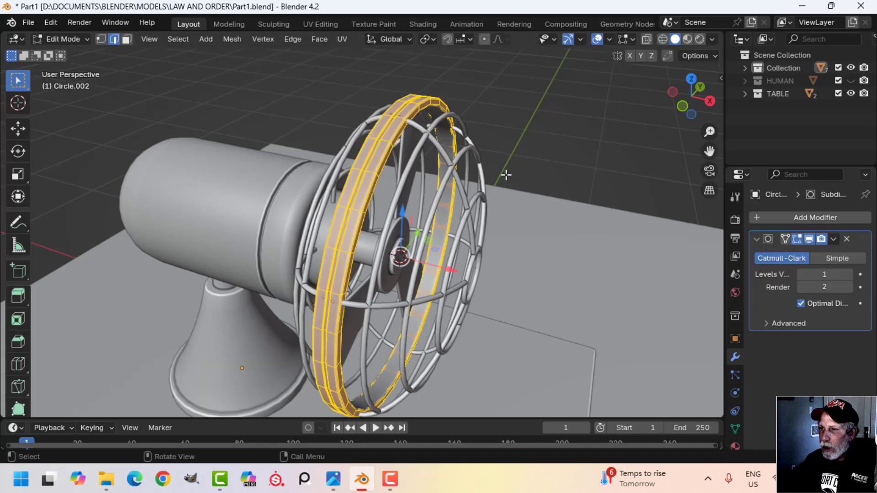
middle_click_drag(505, 176, 491, 190)
key("alt+s")
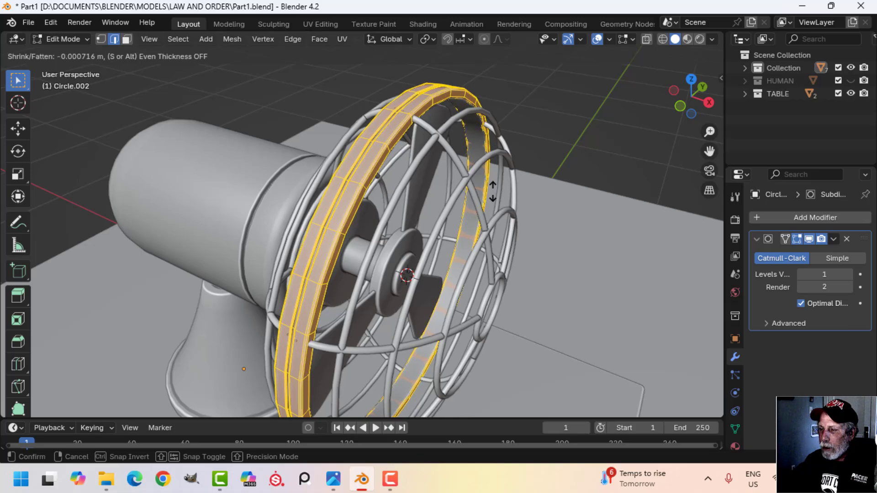
left_click(493, 191)
key("Tab")
scroll(418, 207, "down", 3)
key("alt+a")
- Hide the rim band to expose the guard's wire rings beneath it
scroll(414, 198, "up", 3)
middle_click_drag(411, 194, 398, 235, "shift")
middle_click_drag(397, 235, 426, 230)
left_click(419, 235)
key("h")
- Delete the linked wire ring at the open edge of the front guard half
left_click(391, 217)
key("Tab")
scroll(444, 221, "up", 2)
left_click(426, 231)
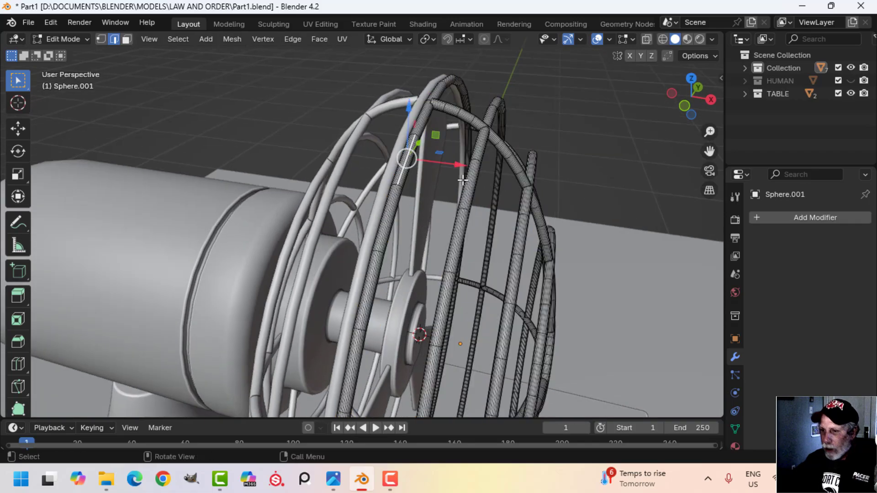
key("ctrl+l")
middle_click_drag(463, 180, 510, 176)
key("x")
left_click(487, 204)
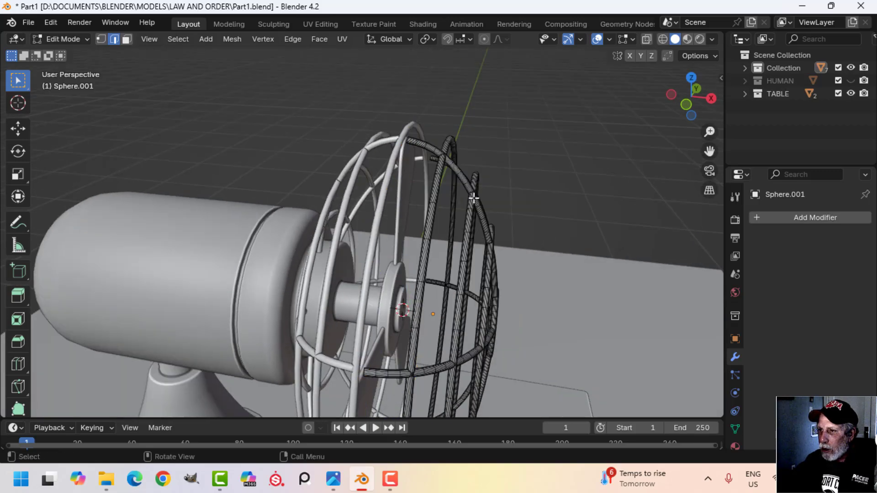
key("Tab")
- Delete the linked wire ring at the open edge of the rear guard half, then leave Edit Mode
left_click(394, 158)
key("Tab")
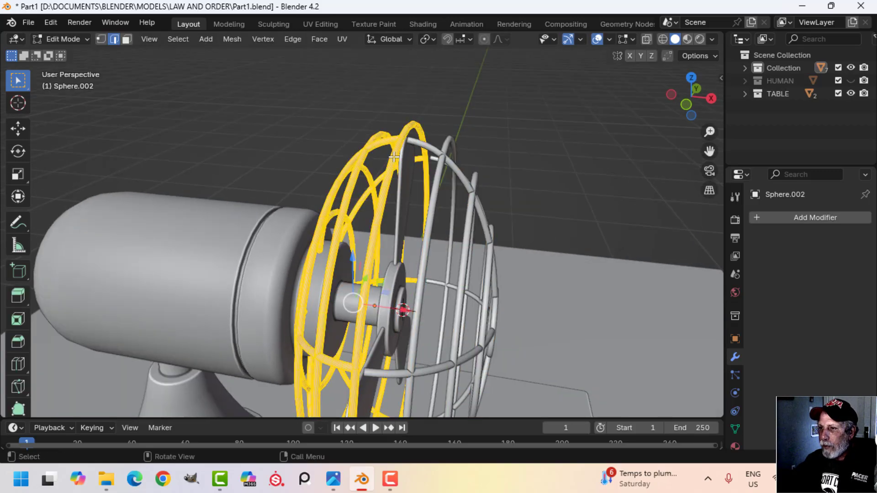
left_click(420, 157)
key("ctrl+l")
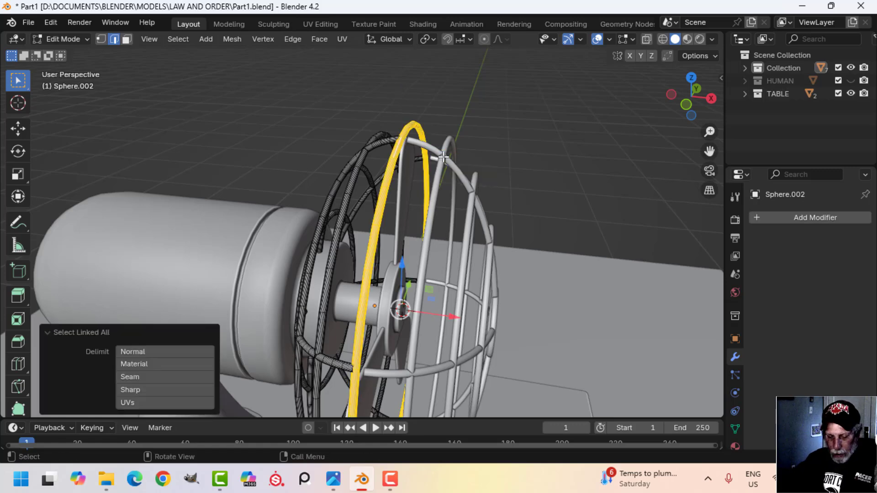
key("x")
left_click(450, 157)
key("Tab")
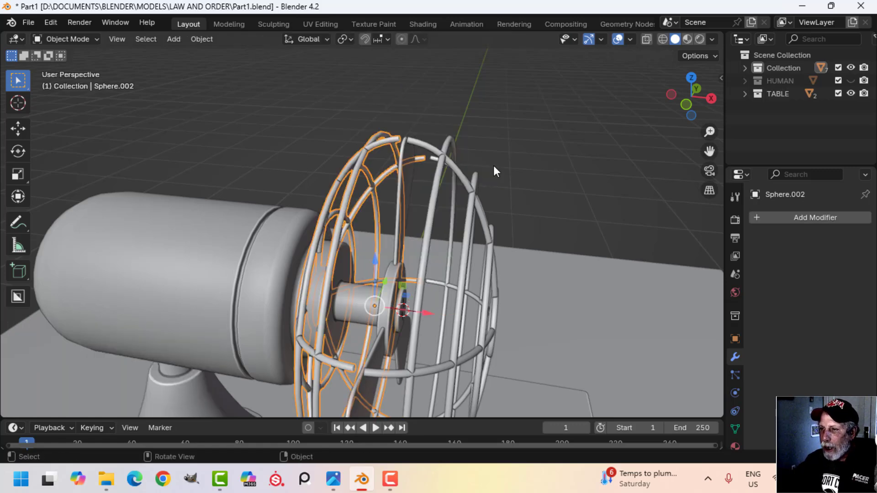
- Unhide the rim band and apply its Subdivision modifier
middle_click_drag(493, 166, 419, 200)
key("alt+h")
key("alt+a")
scroll(481, 188, "down", 2)
left_click(389, 160)
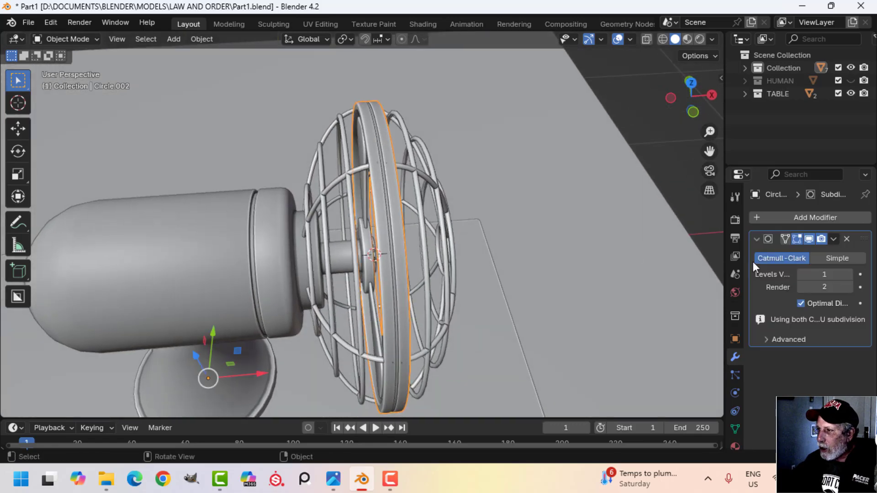
left_click(834, 239)
left_click(815, 253)
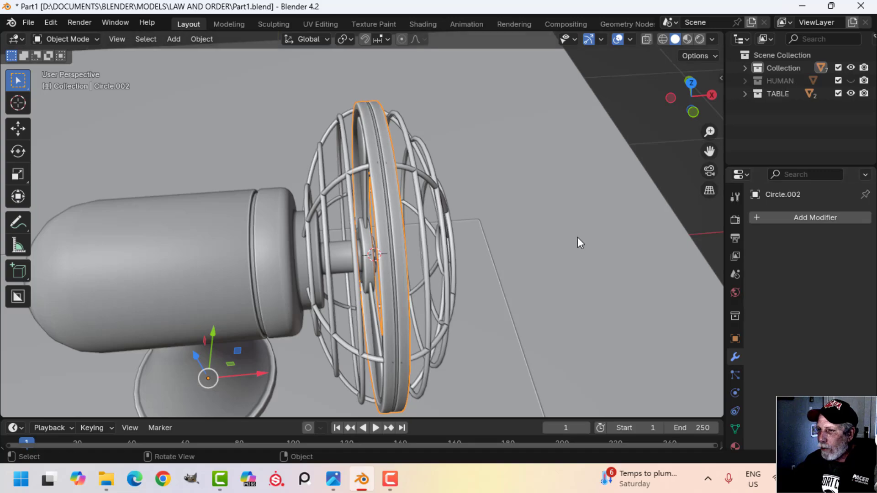
- Join the rim band with the front and rear guard halves into one object
middle_click_drag(577, 237, 411, 219)
left_click(408, 208, "shift")
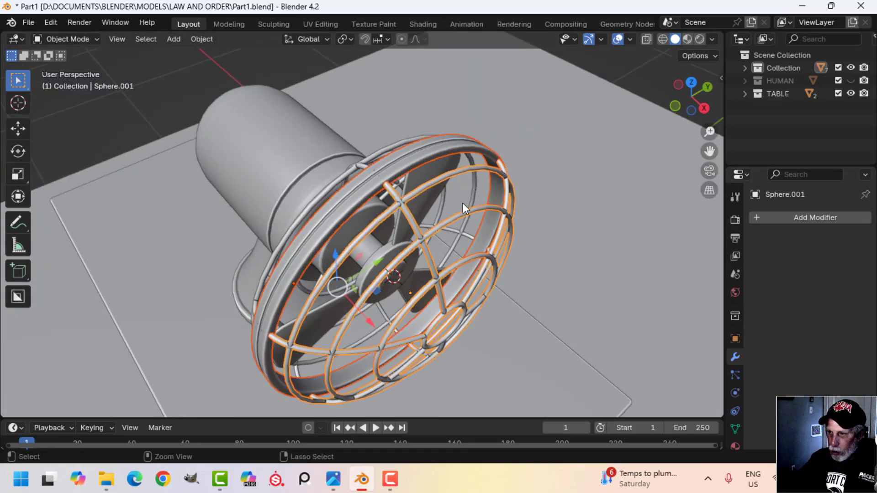
middle_click_drag(462, 202, 392, 179)
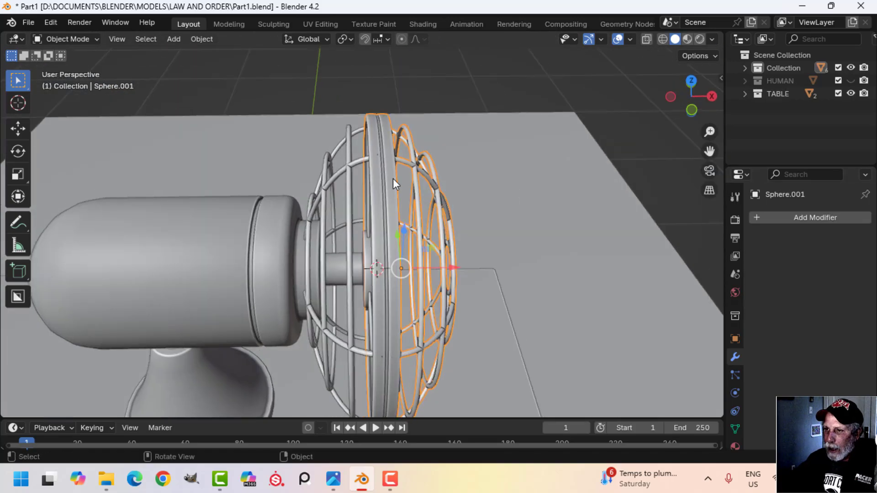
left_click(352, 162, "shift")
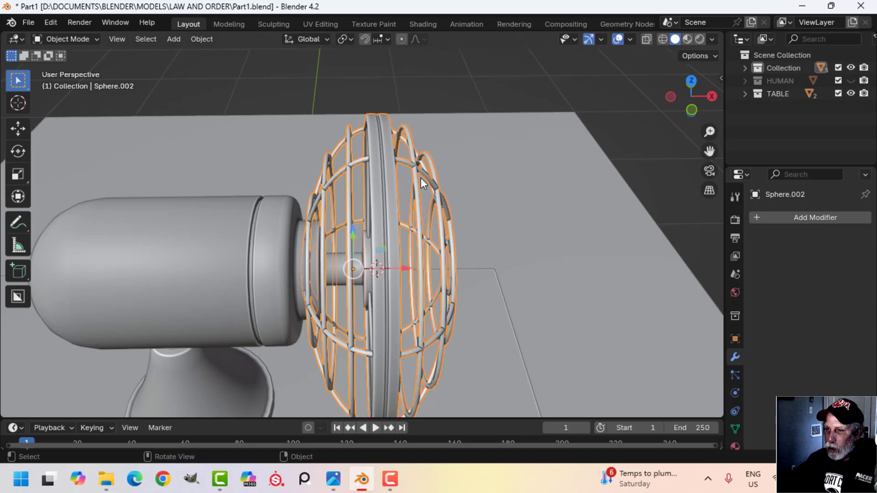
middle_click_drag(421, 177, 485, 206)
key("alt+a")
scroll(440, 233, "up", 3)
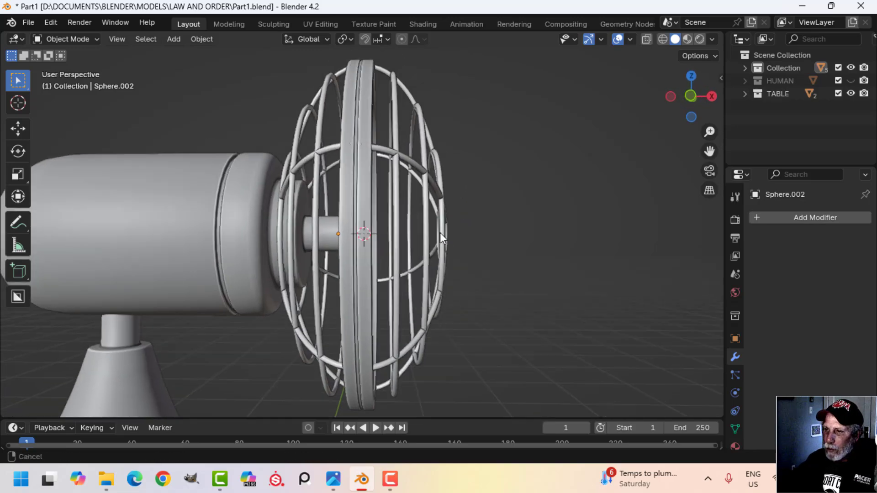
- Select the base, the motor body with blades and the wire guard, and join them into a single fan object
middle_click_drag(440, 232, 318, 224)
scroll(320, 209, "up", 3)
left_click(312, 196)
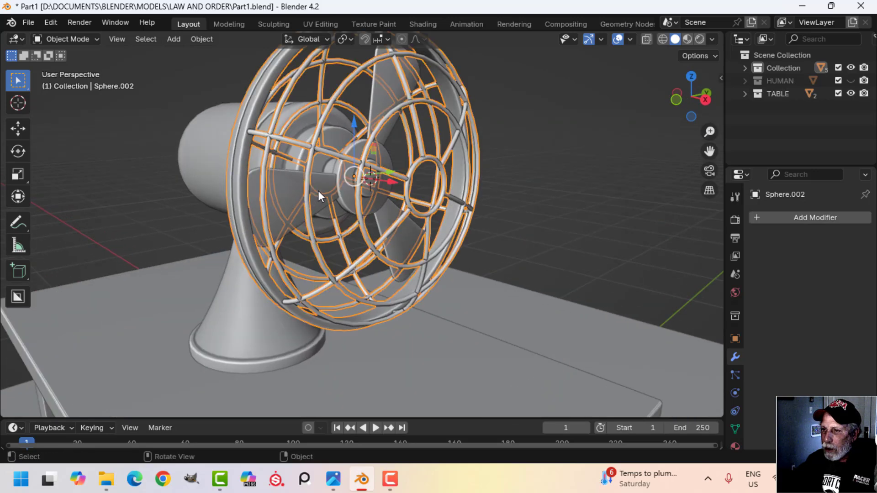
left_click(318, 191)
left_click(344, 178)
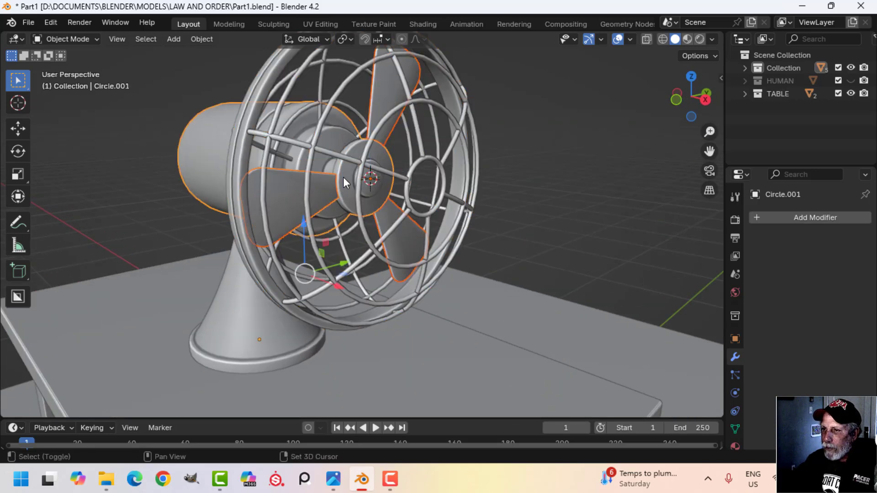
left_click(426, 163)
middle_click_drag(424, 161, 324, 283)
left_click(245, 303)
left_click(276, 201, "shift")
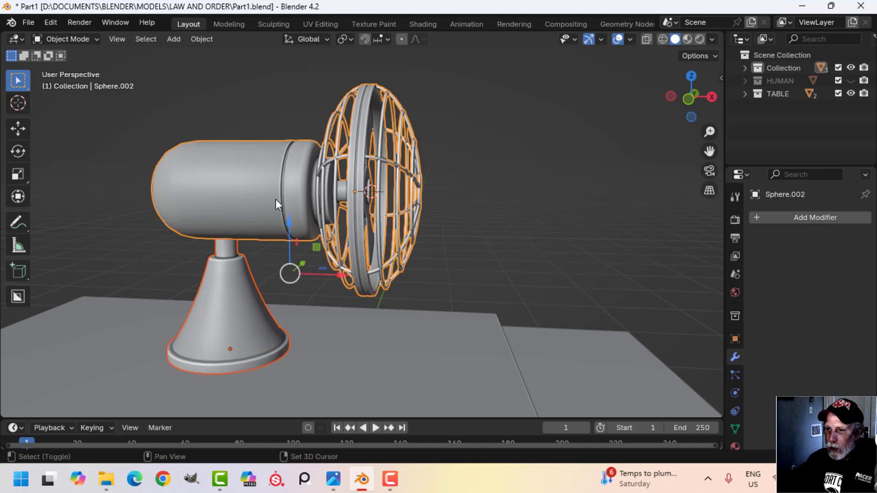
key("ctrl+j")
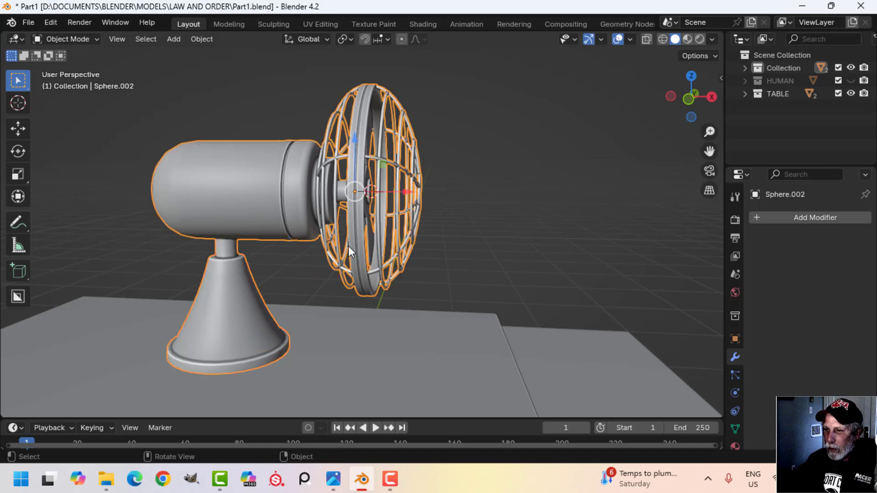
- Merge the whole fan mesh's vertices by distance at 0.0001 m, then return to Object Mode
scroll(349, 246, "down", 1)
key("Tab")
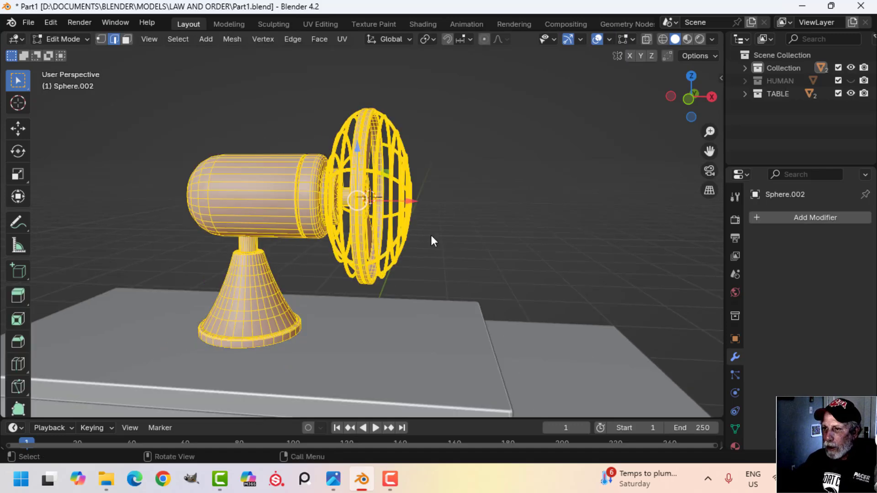
key("m")
left_click(497, 241)
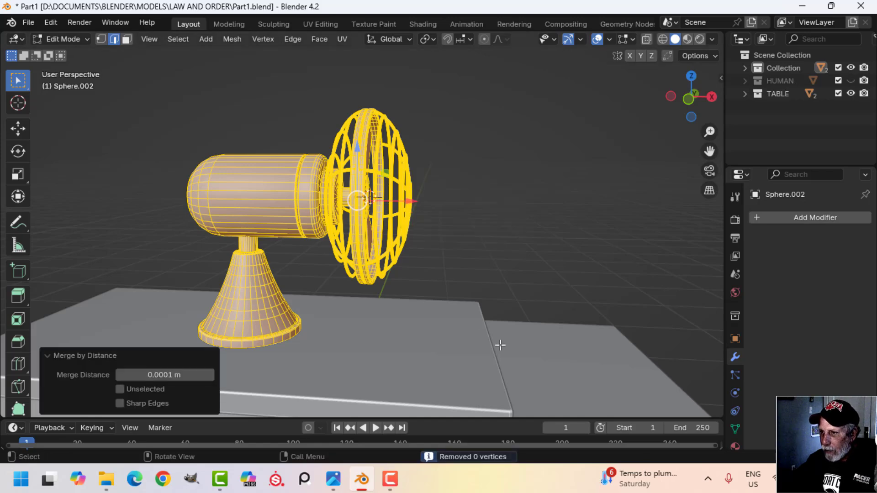
middle_click_drag(500, 345, 440, 294)
mouse_move(459, 259)
middle_mouse_down()
mouse_move(439, 257)
mouse_move(554, 157)
middle_mouse_up()
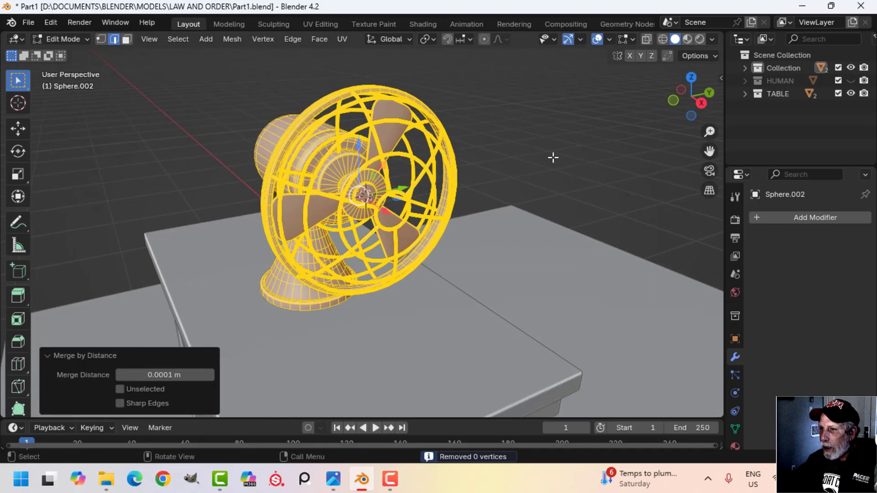
key("Tab")
- Turn on the Face Orientation overlay to check the fan's normals
left_click(628, 39)
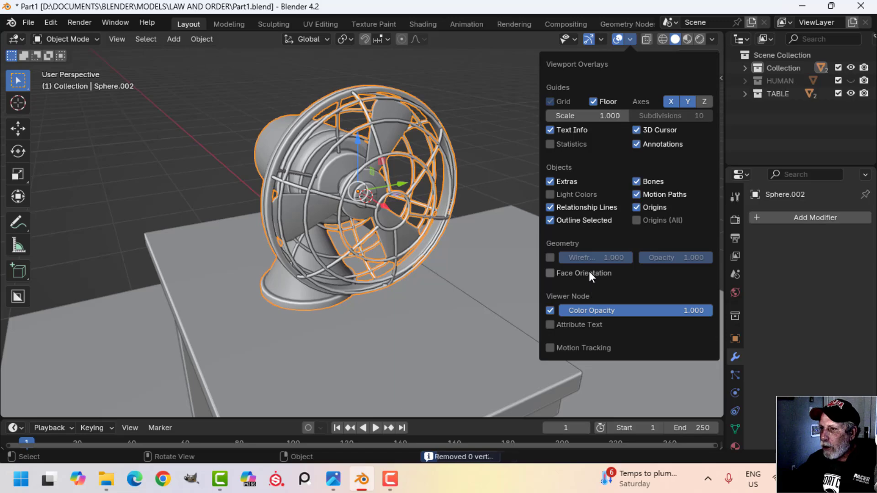
left_click(588, 272)
middle_click_drag(480, 256, 389, 204)
- Recalculate the normals of the entire fan mesh to face outward
key("Tab")
scroll(364, 153, "up", 1)
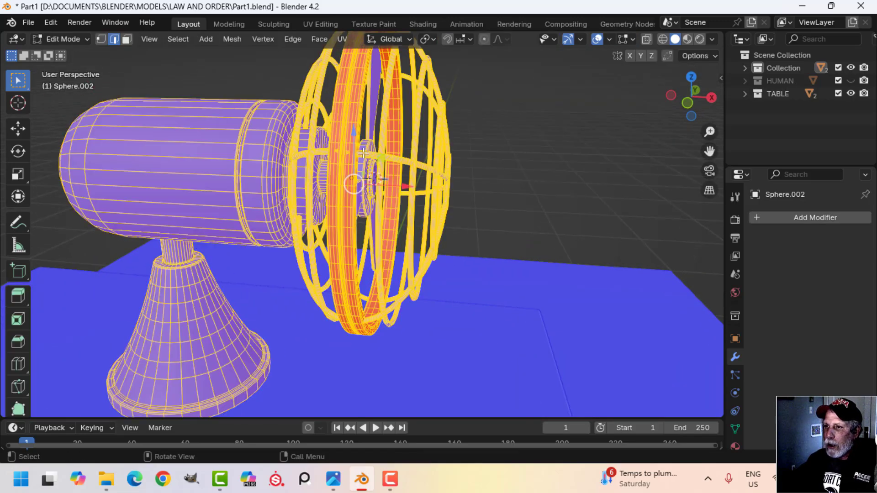
key("alt+n")
left_click(440, 165)
middle_click_drag(441, 165, 526, 174)
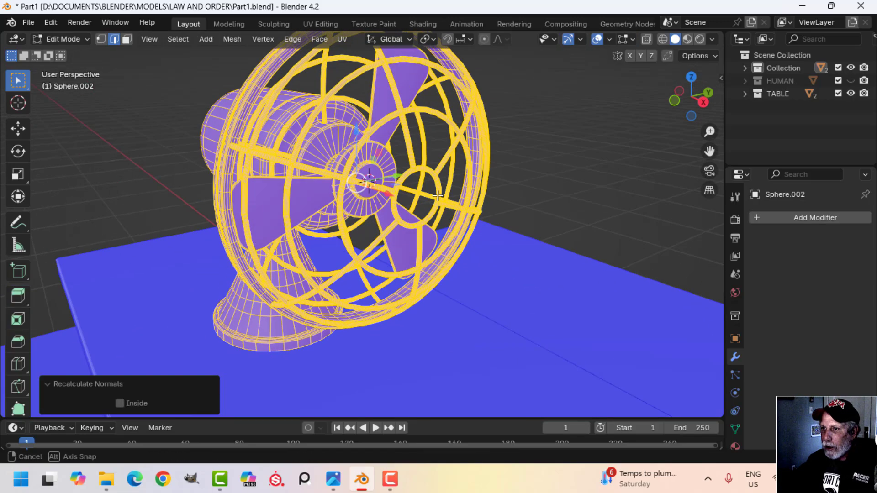
- Turn off the Face Orientation overlay in Object Mode and save the Part1.blend file
key("Tab")
left_click(632, 38)
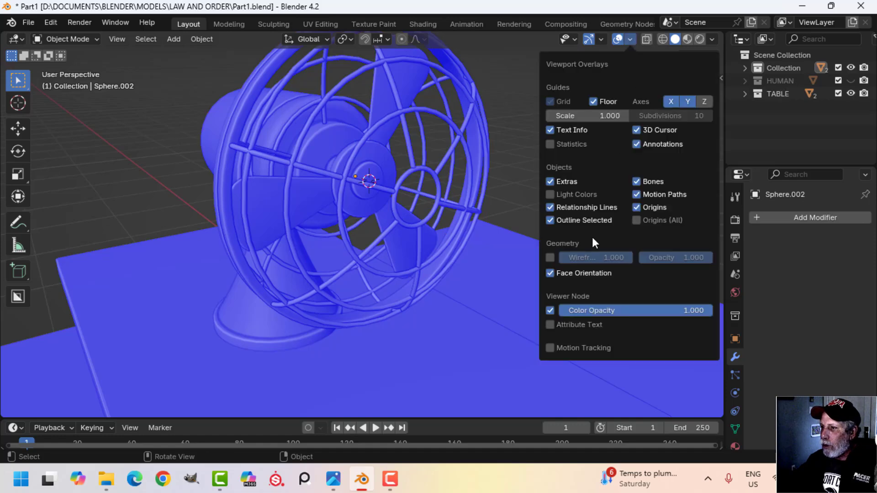
left_click(587, 270)
scroll(502, 260, "down", 3)
mouse_move(441, 251)
middle_mouse_down()
mouse_move(389, 275)
mouse_move(430, 254)
middle_mouse_up()
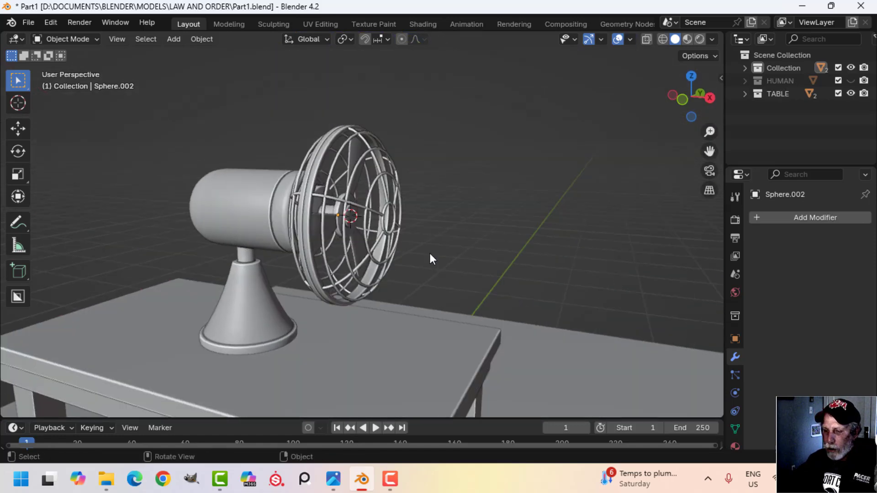
key("ctrl+s")
- Move the fan into a new collection named FAN and place that collection above HUMAN in the Outliner
scroll(333, 263, "down", 2)
middle_click_drag(325, 264, 357, 220, "shift")
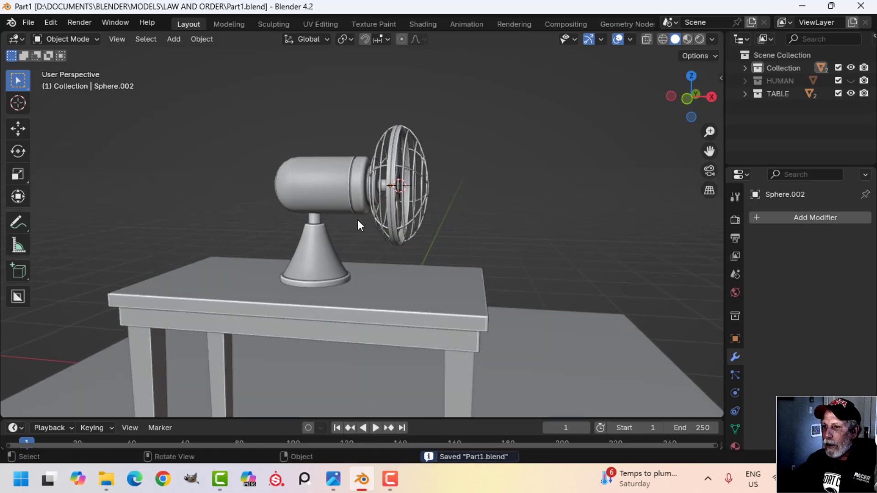
left_click(365, 204)
key("m")
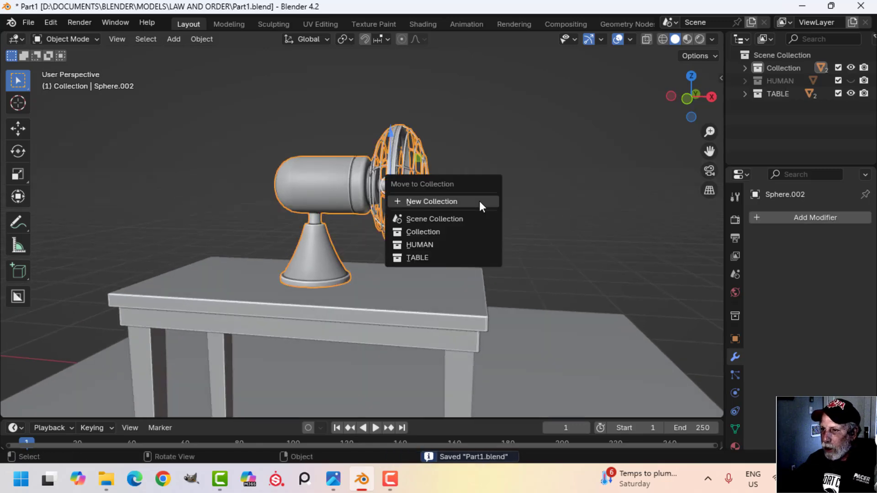
left_click(480, 204)
type("FAN")
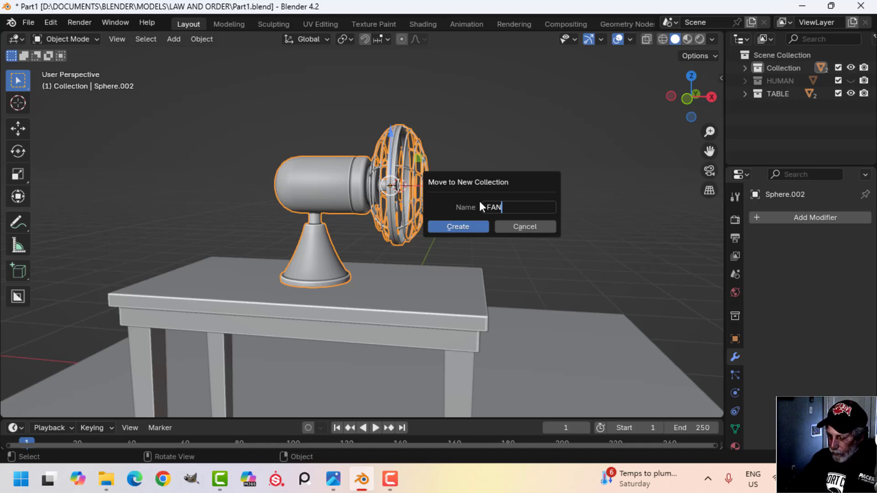
left_click(471, 225)
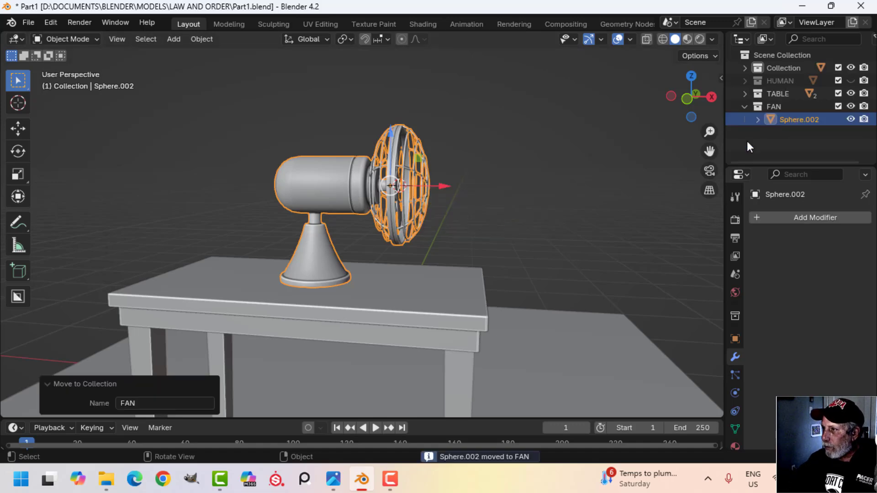
left_click(745, 107)
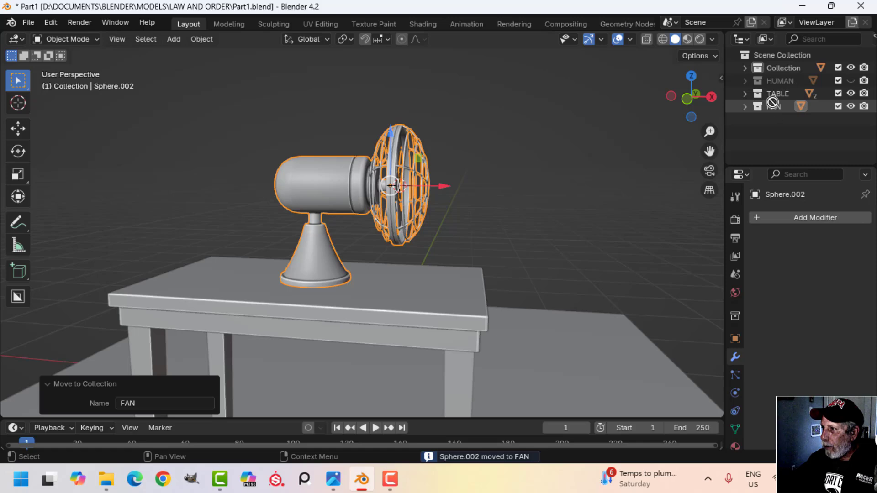
left_click_drag(775, 108, 771, 75)
- Scale the whole fan mesh down uniformly to about 0.851 in Edit Mode
scroll(469, 196, "down", 2)
left_click(347, 200)
key("Tab")
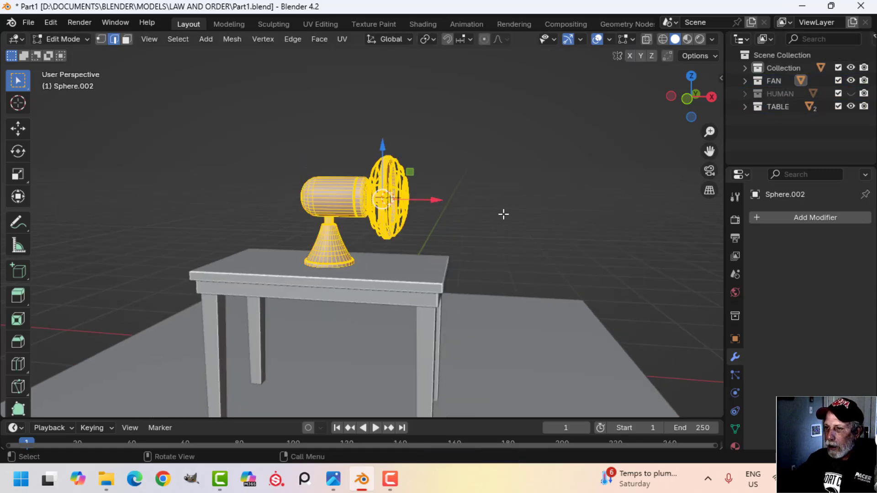
scroll(503, 211, "up", 3)
key("s")
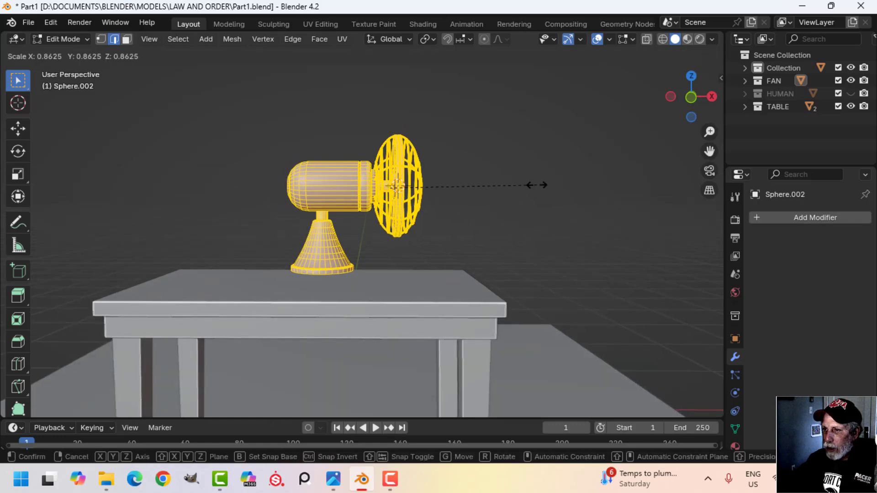
left_click(535, 186)
- Move the fan mesh in front view down onto the tabletop and toward the table's positive X end
key("KP_1")
scroll(535, 186, "up", 3)
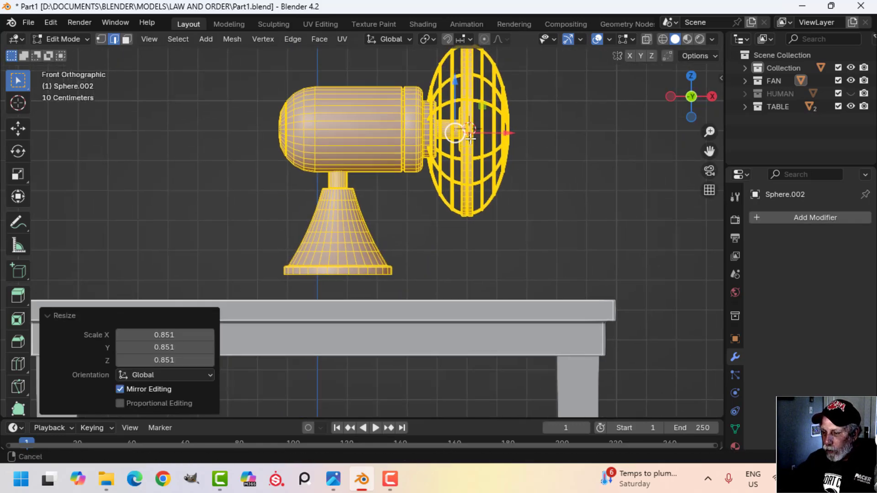
key("g")
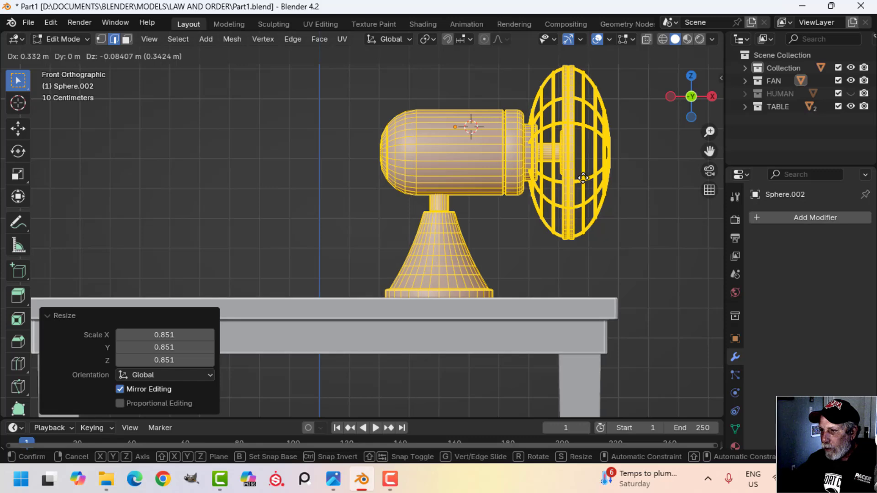
left_click(590, 178)
scroll(558, 197, "down", 3)
key("Tab")
middle_click_drag(521, 211, 494, 234)
scroll(490, 245, "down", 3)
left_click(499, 251)
- Show the HUMAN collection to compare the fan's size with the figure
left_click(850, 93)
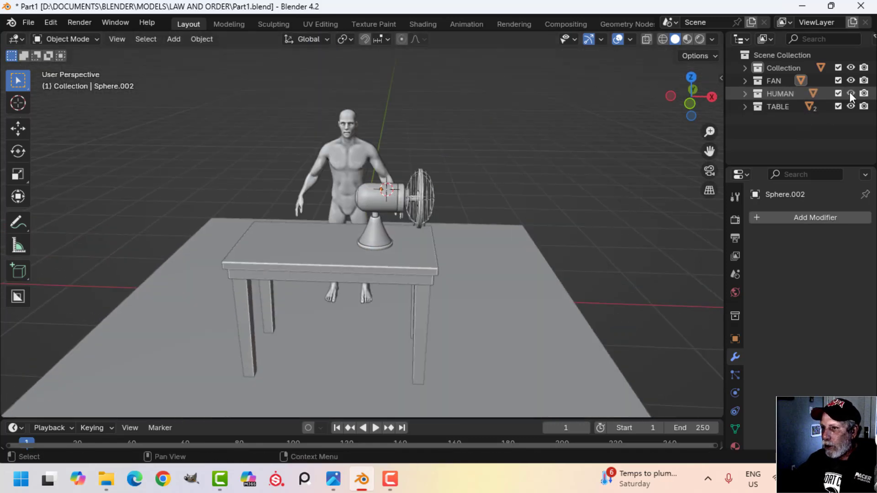
middle_click_drag(473, 196, 368, 183)
scroll(516, 195, "up", 2)
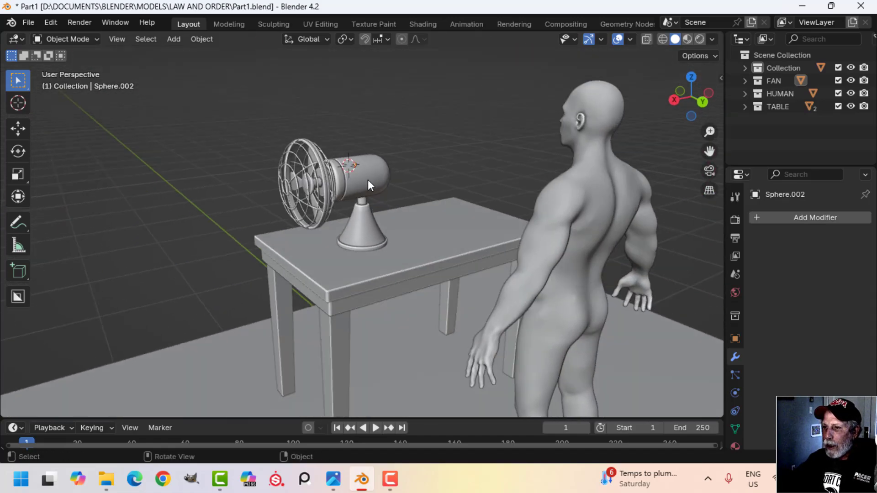
- Scale the fan mesh down uniformly twice, by about 0.799 and again by about 0.988
left_click(366, 176)
key("Tab")
key("s")
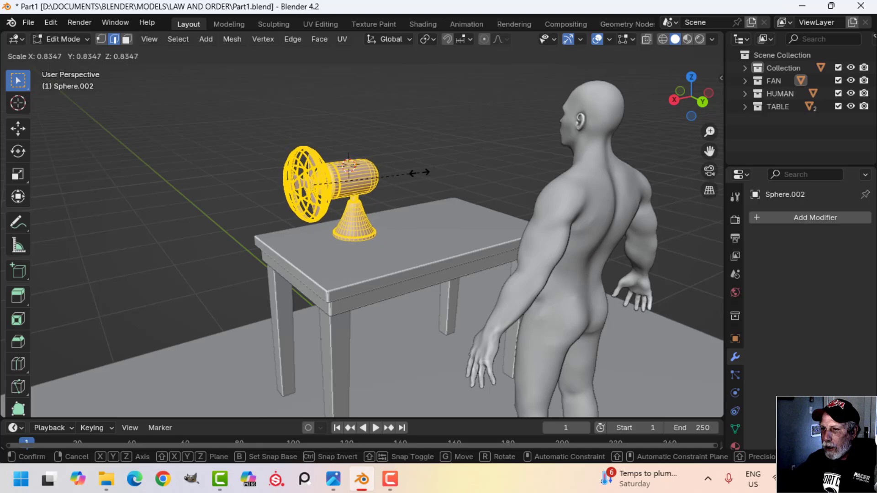
left_click(416, 174)
scroll(438, 201, "up", 5)
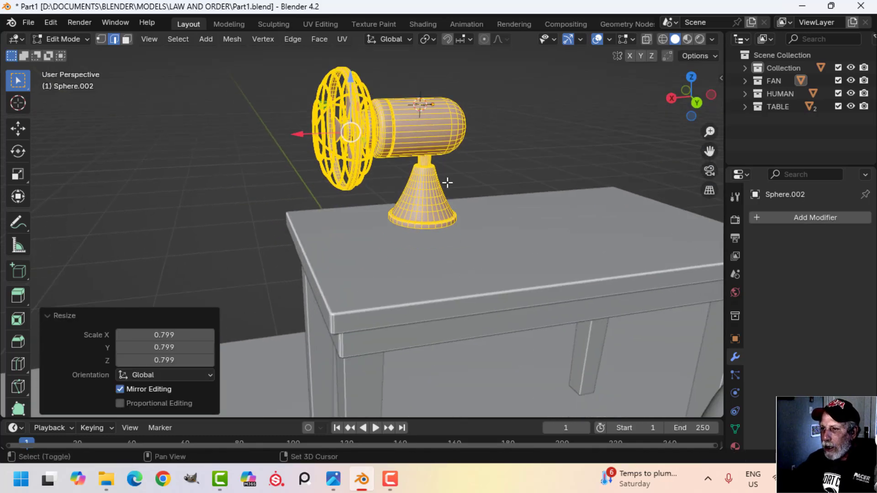
key("s")
left_click(482, 170)
middle_click_drag(482, 170, 478, 181)
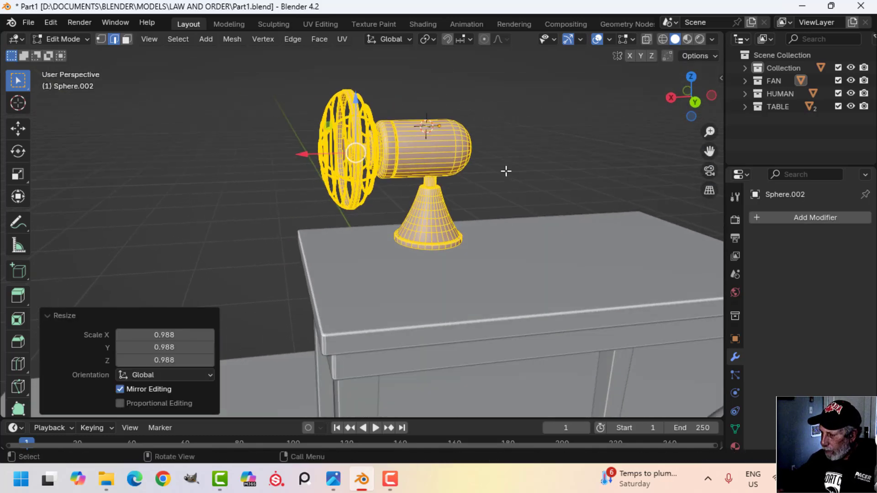
- Lower the fan mesh about 0.1 m in front view so its base sits on the tabletop
key("KP_1")
key("g")
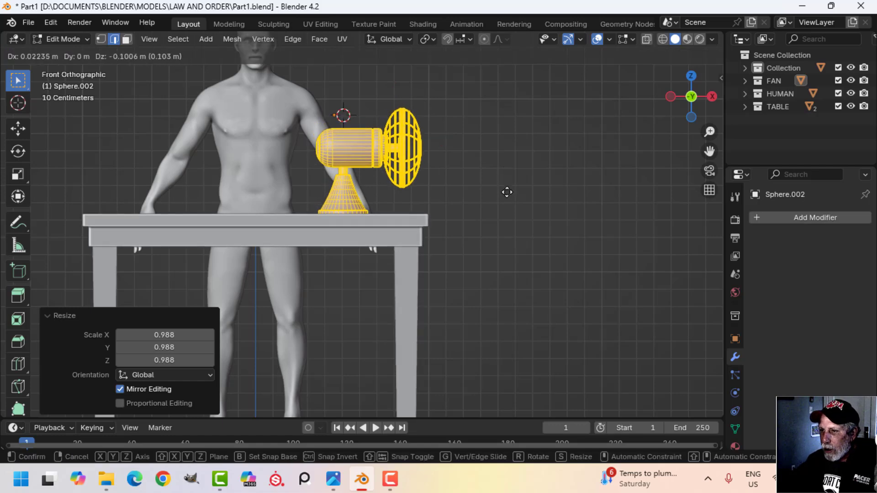
left_click(506, 193)
key("Tab")
left_click(494, 201)
- Examine the fan's size and placement on the table beside the human figure from several angles
scroll(492, 201, "down", 4)
middle_click_drag(492, 202, 439, 196)
scroll(416, 243, "up", 2)
scroll(387, 213, "up", 3)
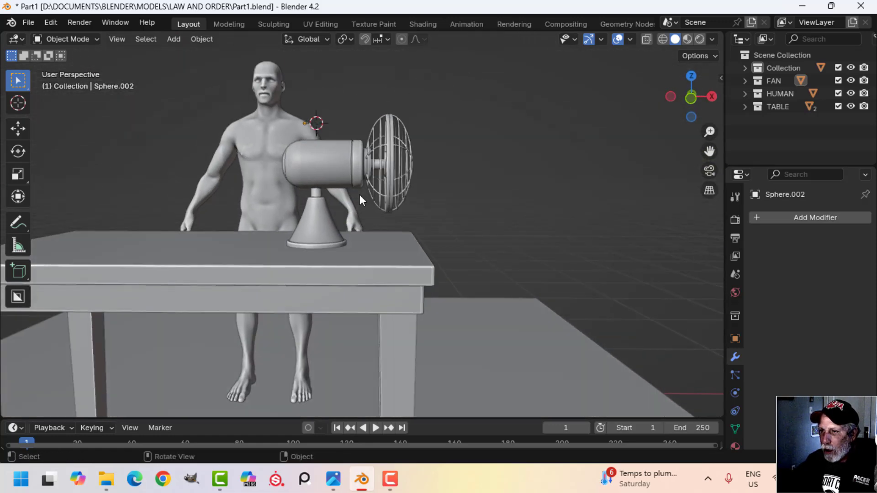
middle_click_drag(360, 195, 428, 186)
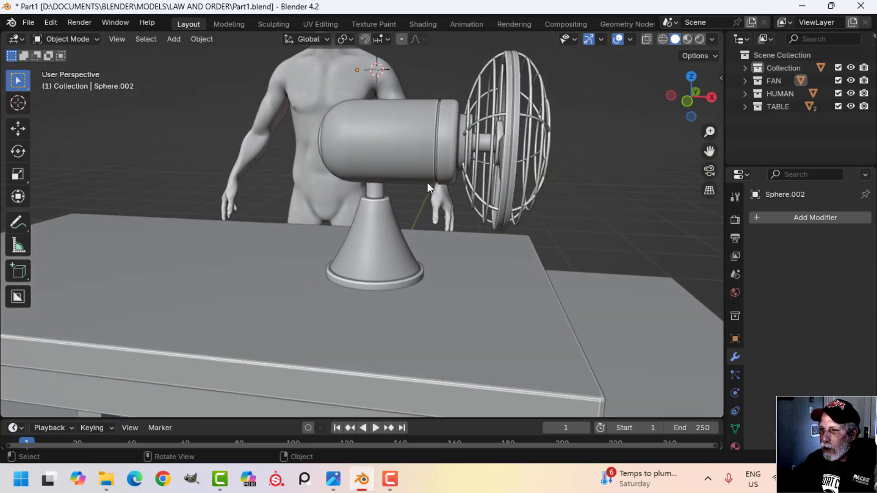
scroll(427, 182, "down", 2)
middle_click_drag(353, 175, 489, 220)
middle_click_drag(408, 243, 444, 264)
- Duplicate the edge loop around the fan base's rim about 0.88 m along negative X and separate it into its own object
left_click(444, 265)
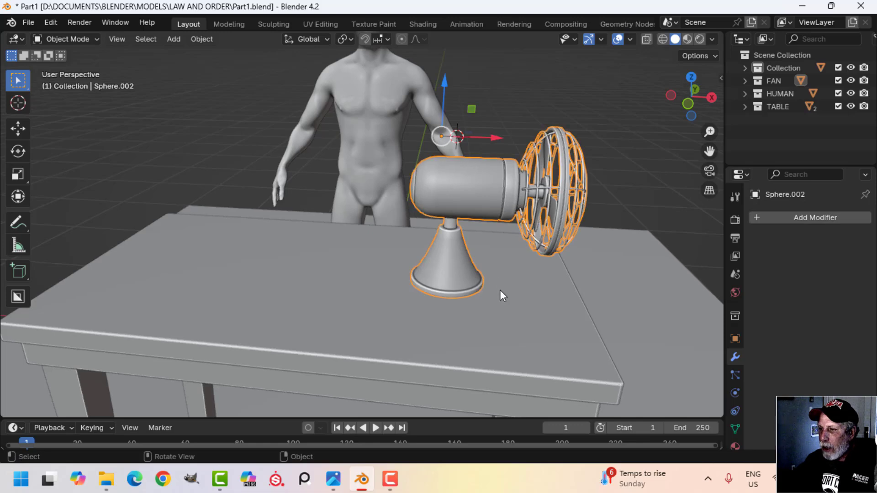
key("Tab")
scroll(484, 301, "up", 3)
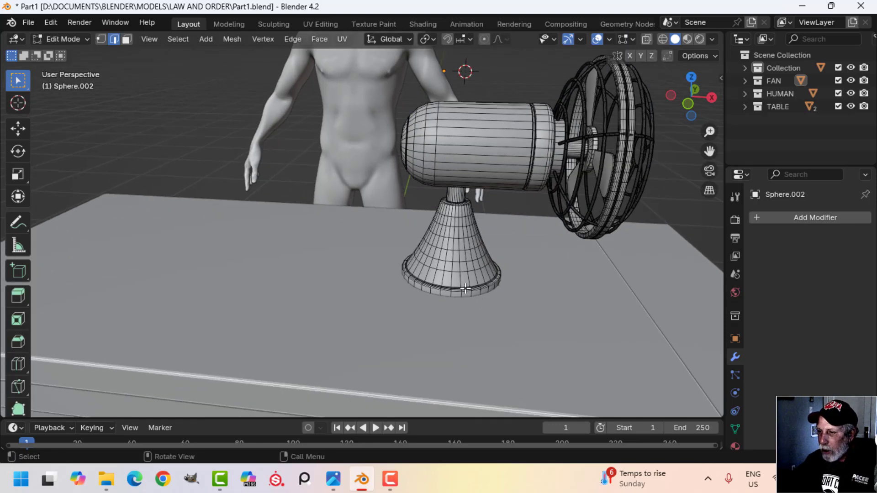
scroll(499, 304, "up", 4)
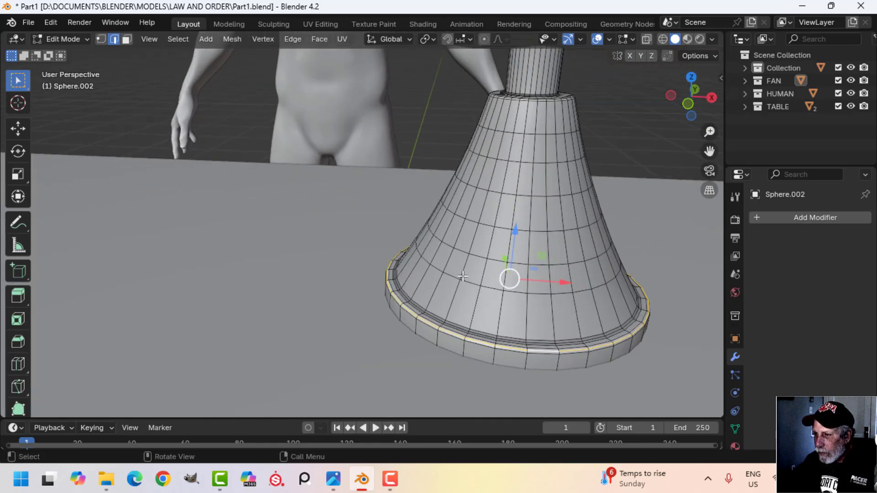
scroll(464, 278, "down", 6)
scroll(583, 290, "up", 1)
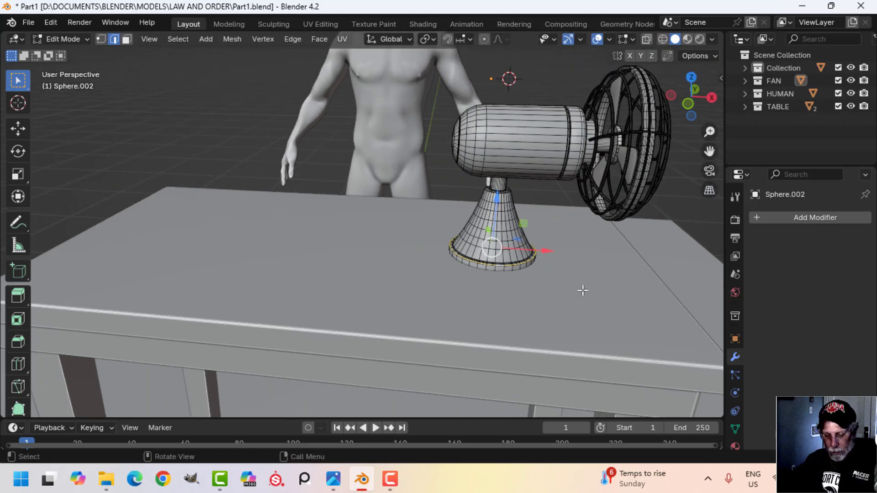
key("shift+d")
key("x")
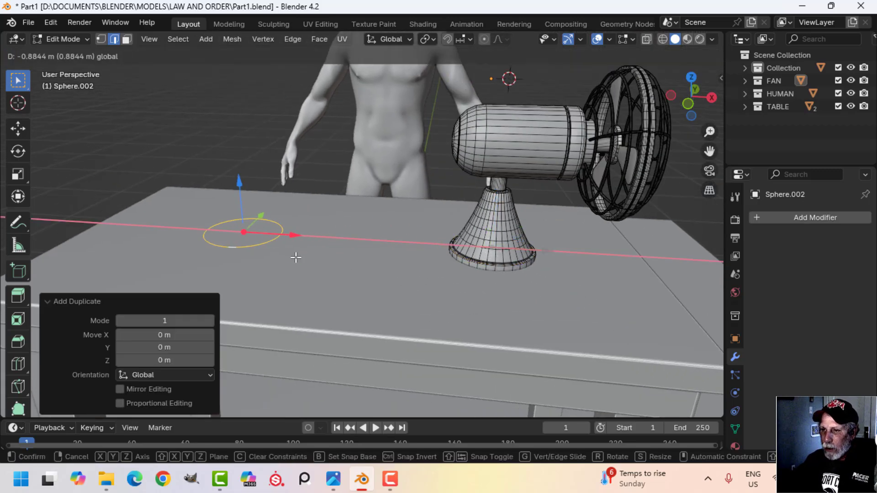
left_click(296, 257)
key("p")
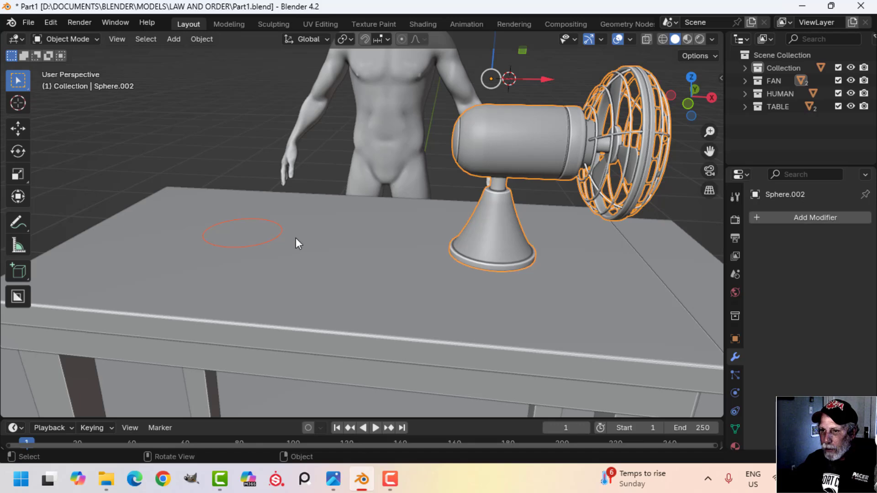
- Extrude the separated ring's vertices upward about 0.023 m along Z to form a low circular wall
left_click(264, 245)
key("Tab")
key("a")
middle_click_drag(291, 252, 343, 231)
scroll(356, 247, "up", 4)
key("1")
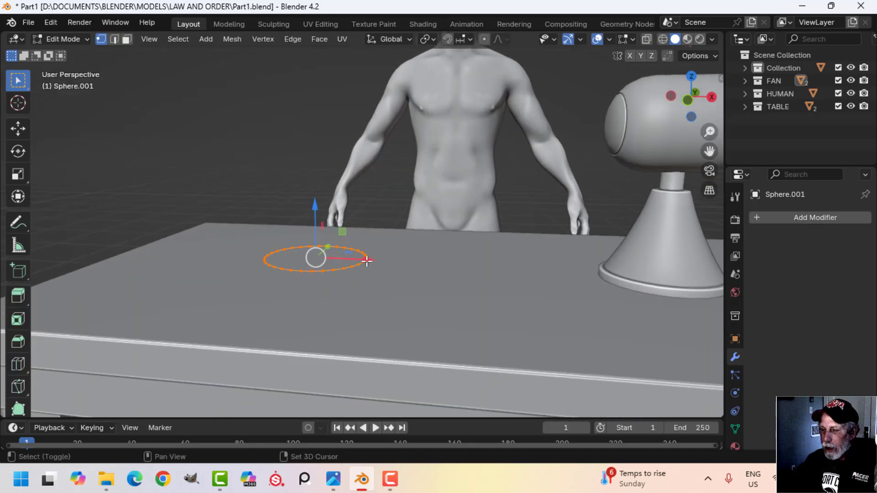
middle_click_drag(367, 261, 383, 261)
key("e")
right_click(374, 263)
left_click_drag(324, 234, 324, 224)
middle_click_drag(411, 252, 412, 269, "shift")
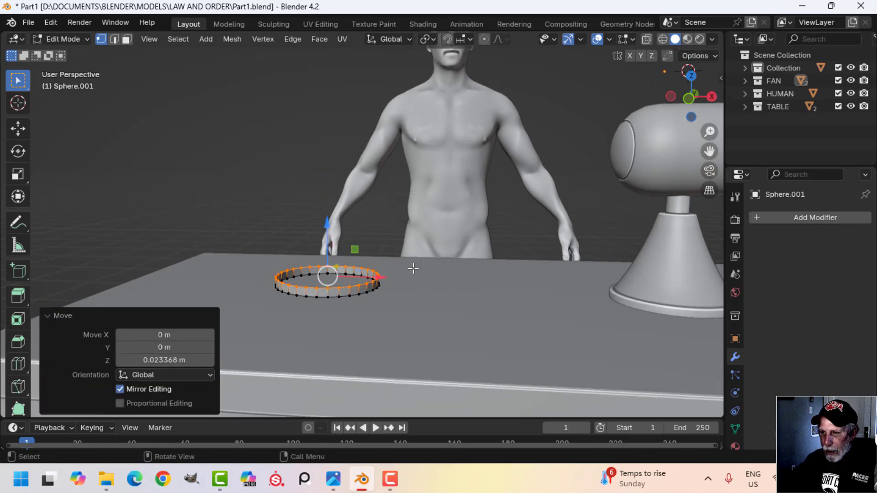
- Extrude the ring's upper edge inward by scaling it to about 0.917, forming a narrow flat ledge
key("e")
right_click(413, 269)
key("s")
left_click(411, 264)
scroll(365, 274, "up", 3)
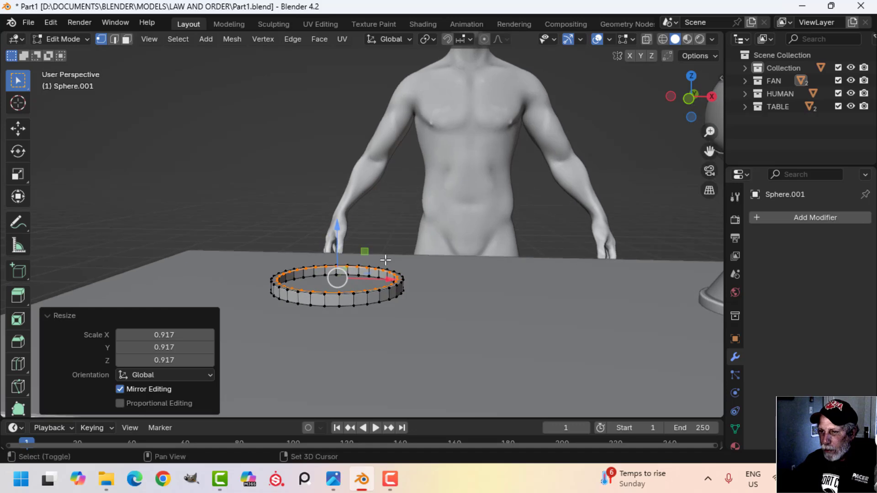
- Extrude the ledge's inner edge upward and scale it to about 0.871 to form a sloped side
key("e")
right_click(340, 248)
left_click_drag(339, 247, 342, 232)
key("s")
left_click(411, 253)
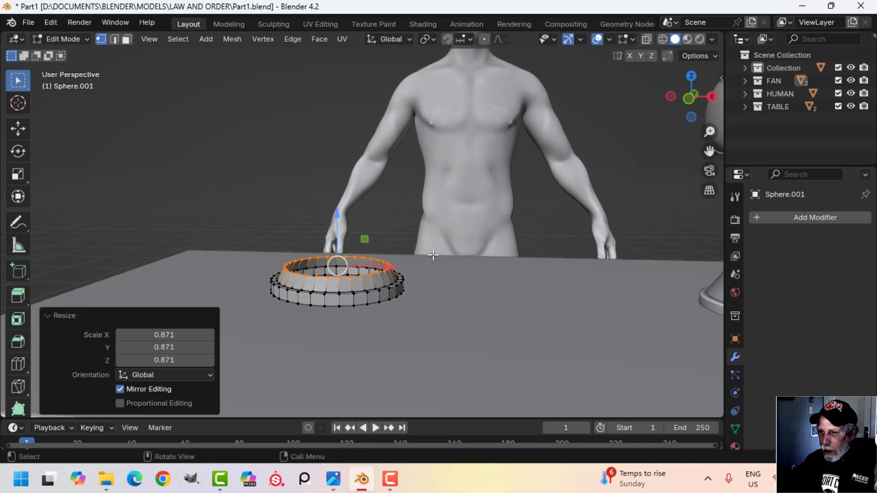
- Fill the open top of the sloped ring with a face and clear the selection
key("f")
scroll(436, 256, "up", 1)
scroll(402, 308, "up", 2)
key("alt+a")
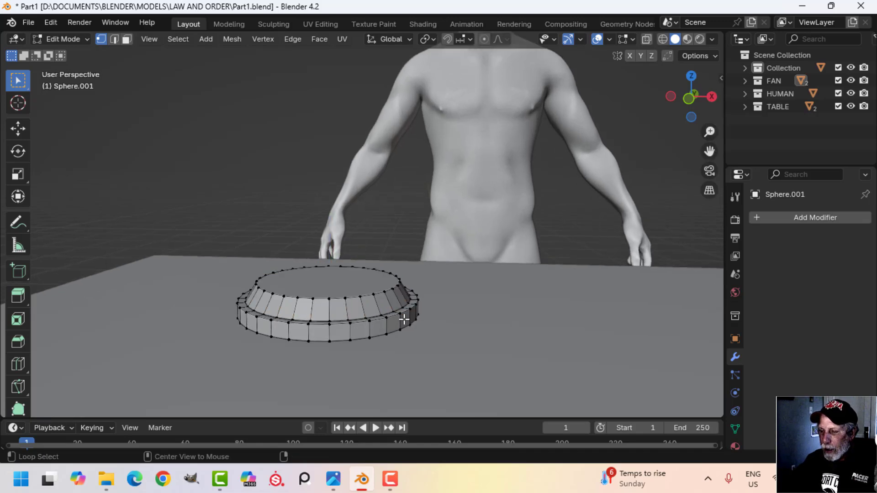
- Bevel the base's top rim, ledge inner edge and outer edge loops about 0.0024 m with 2 segments
middle_click_drag(400, 315, 368, 290, "shift")
scroll(368, 283, "up", 2)
middle_click_drag(359, 251, 395, 280, "shift")
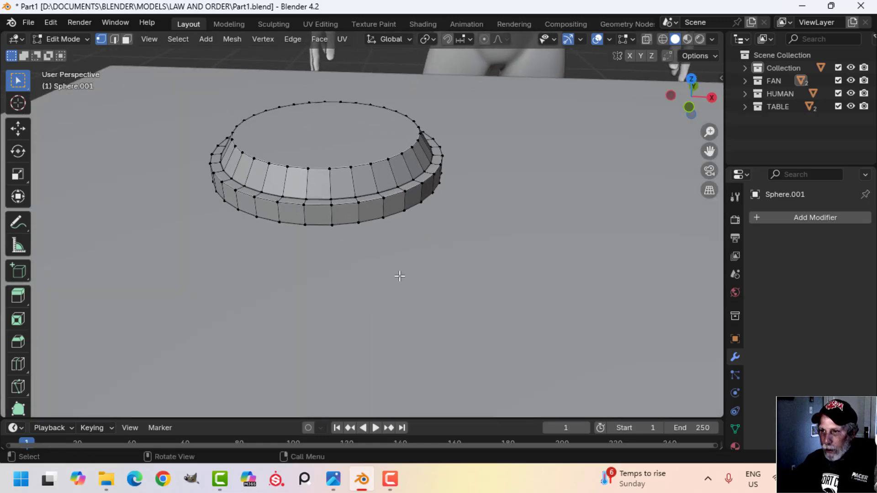
key("2")
scroll(376, 204, "up", 1)
middle_click_drag(351, 177, 357, 200, "shift")
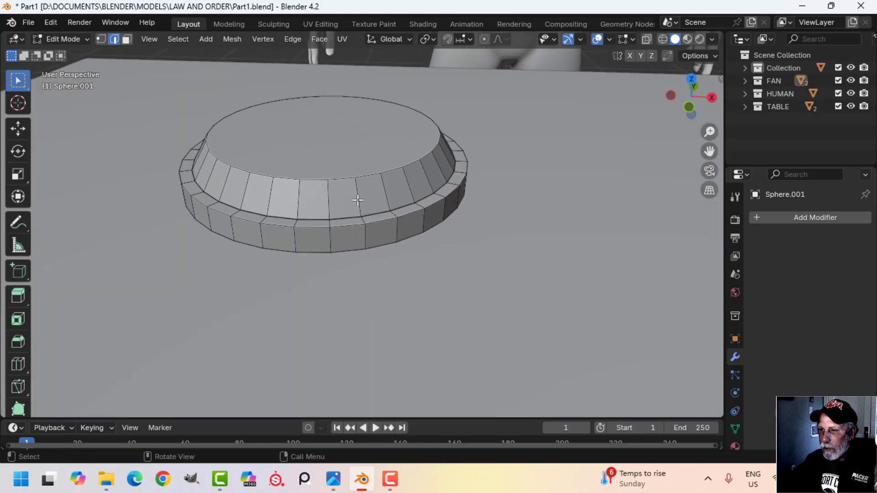
left_click(365, 175, "alt")
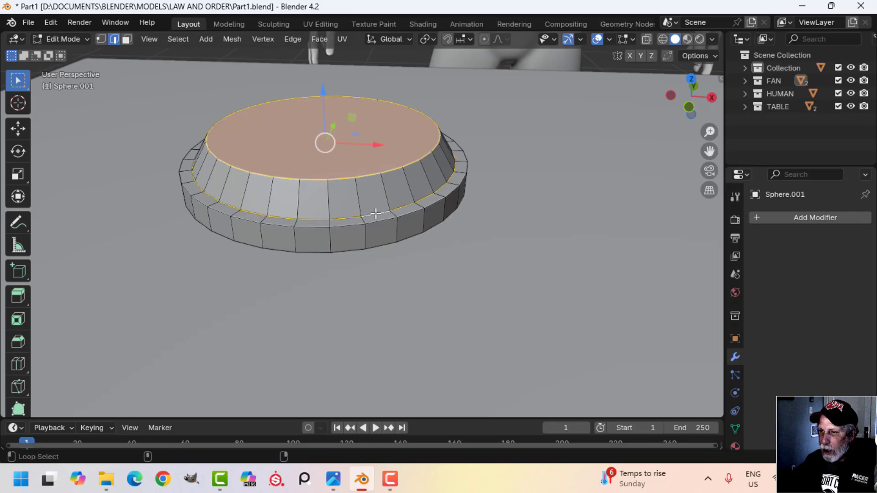
scroll(462, 245, "up", 1)
key("ctrl+b")
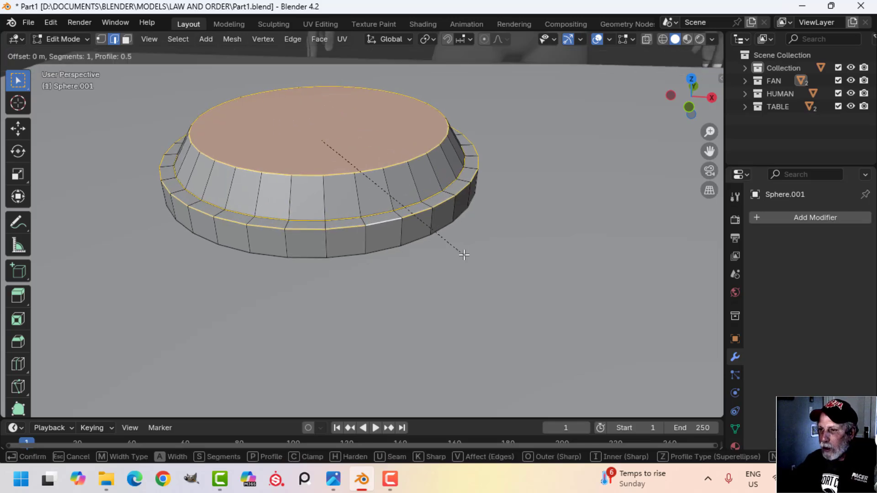
scroll(484, 264, "up", 1)
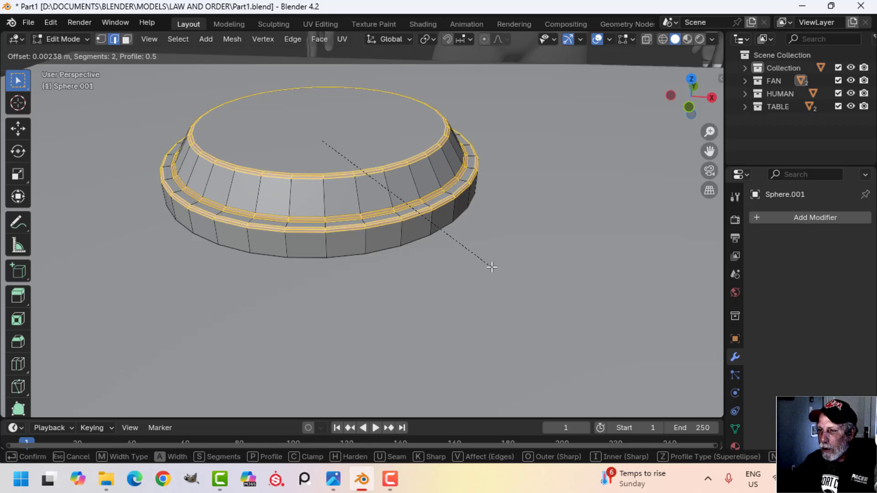
left_click(494, 268)
- Shade the round base smooth in Object Mode and clear the selection
key("Tab")
right_click(369, 148)
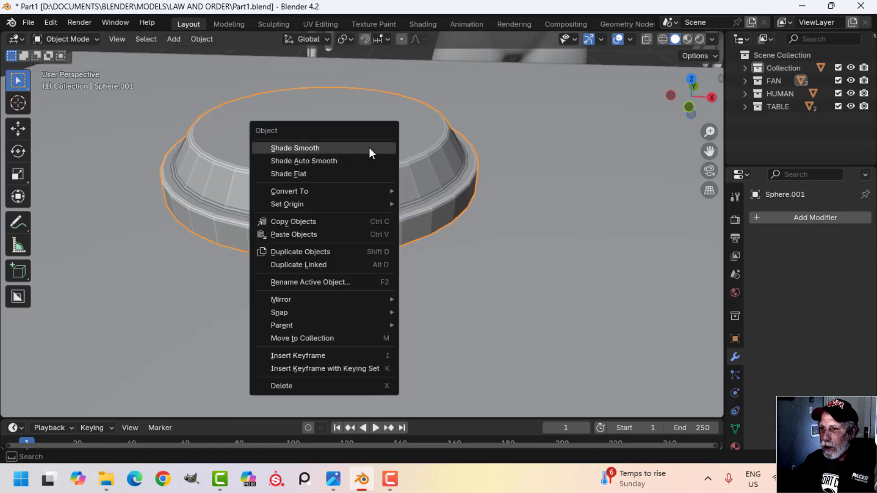
left_click(370, 150)
key("alt+a")
middle_click_drag(411, 194, 365, 147)
scroll(460, 216, "down", 4)
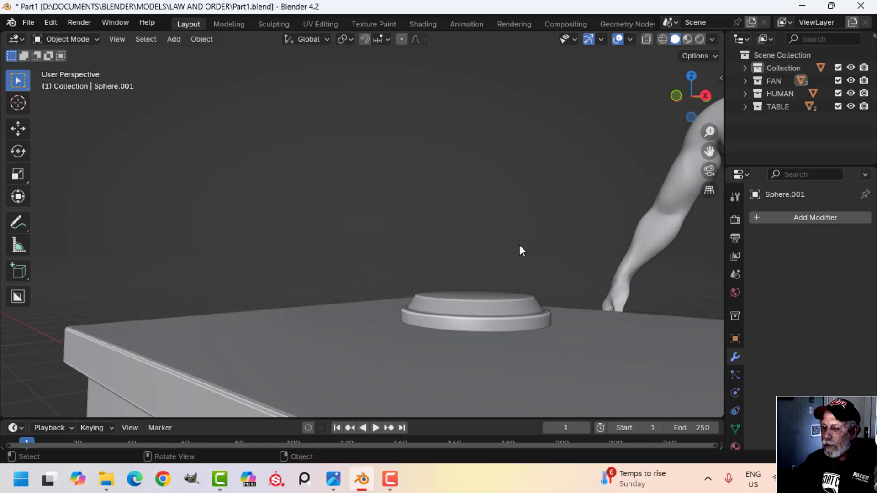
middle_click_drag(457, 243, 359, 179, "shift")
- Select the round base's entire mesh in Edit Mode and reposition it on the tabletop
left_click(313, 229)
key("Tab")
key("a")
scroll(320, 228, "up", 2)
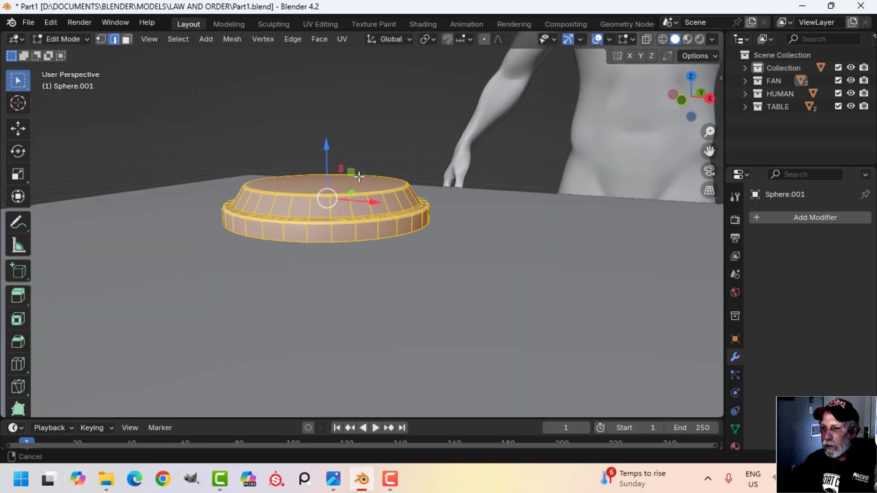
middle_click_drag(360, 210, 357, 189)
left_click_drag(326, 196, 355, 213)
key("Tab")
scroll(355, 213, "down", 6)
middle_click_drag(360, 212, 330, 237)
- Move the round base into a new collection named LAMP
left_click(329, 236)
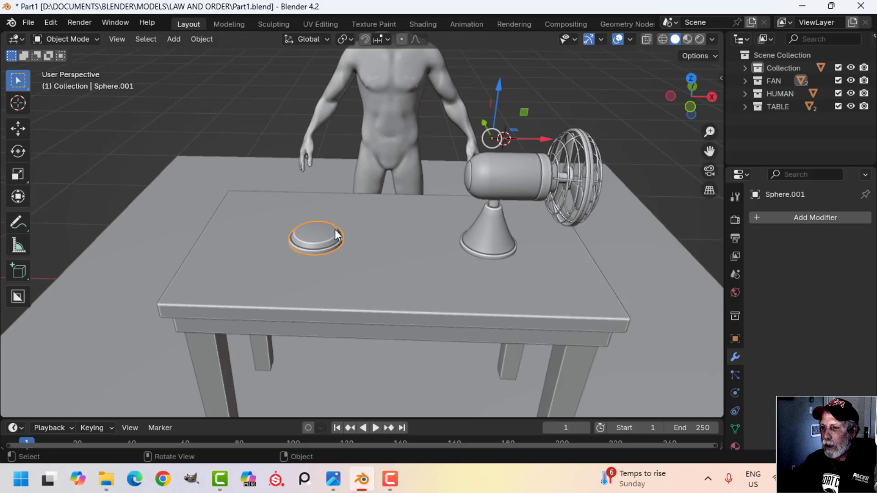
key("m")
left_click(421, 211)
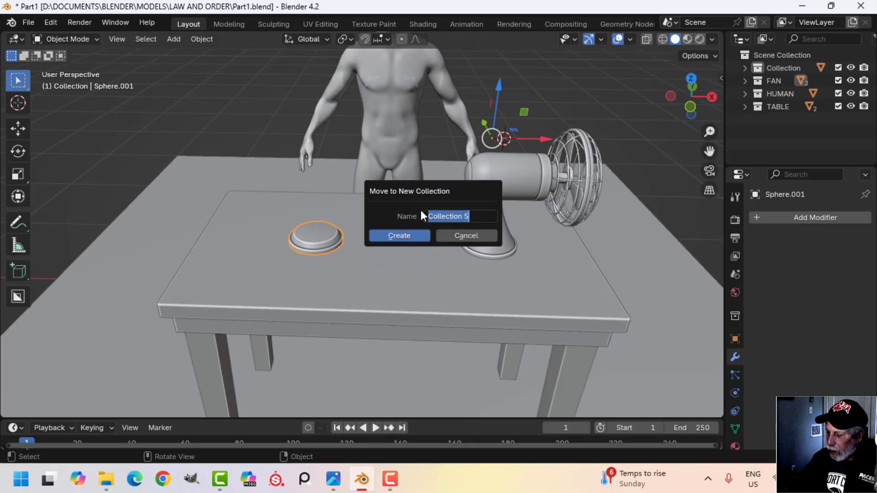
type("LAM")
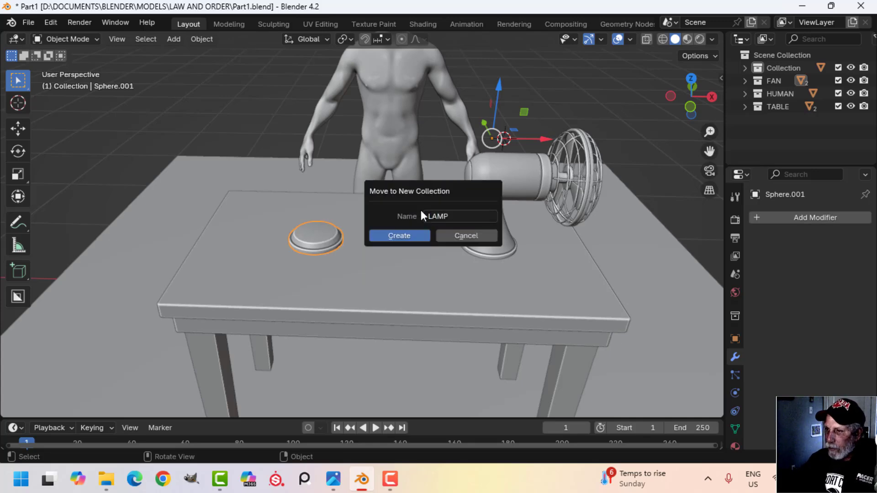
type("P")
left_click(401, 236)
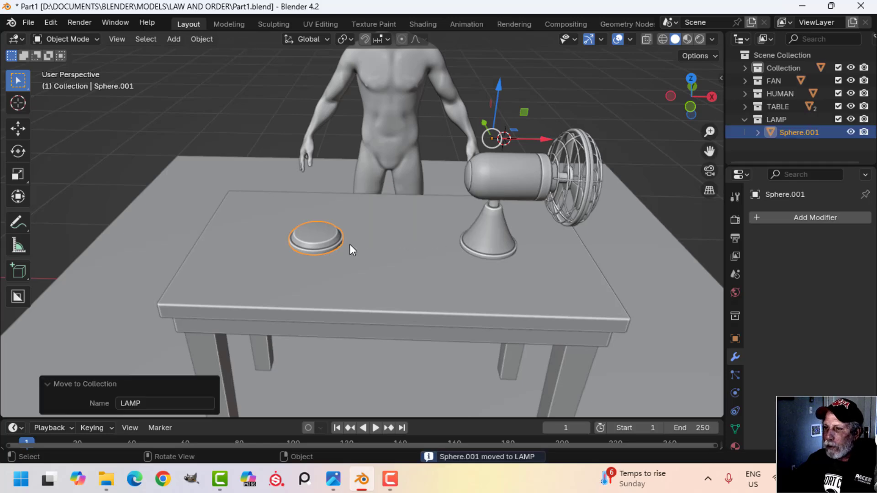
- Set the base's origin to its geometry and snap the 3D cursor to the base
right_click(349, 244)
mouse_move(269, 264)
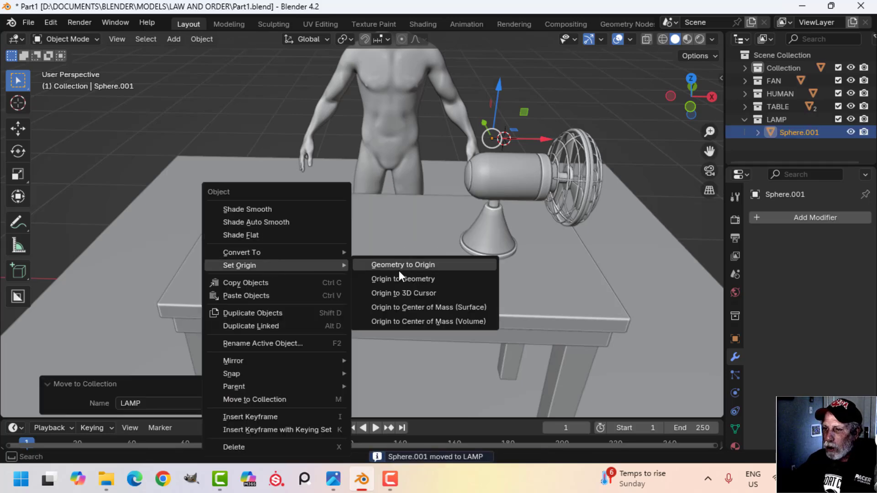
left_click(402, 278)
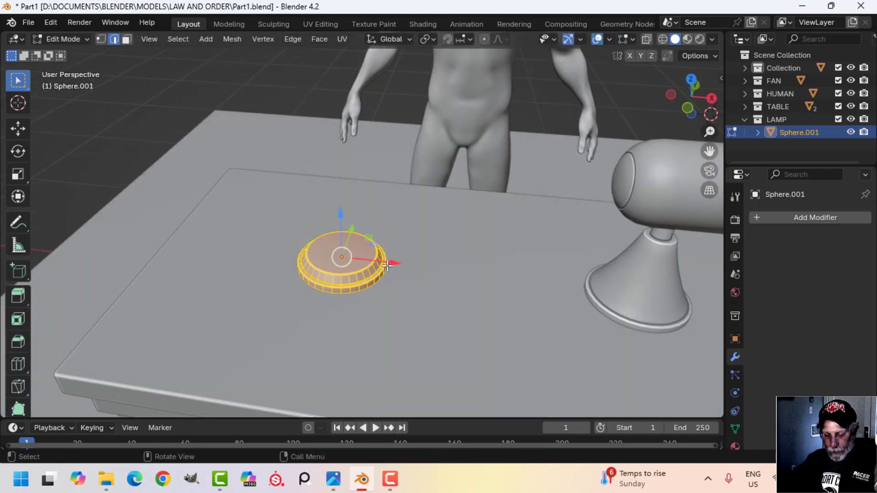
key("shift+s")
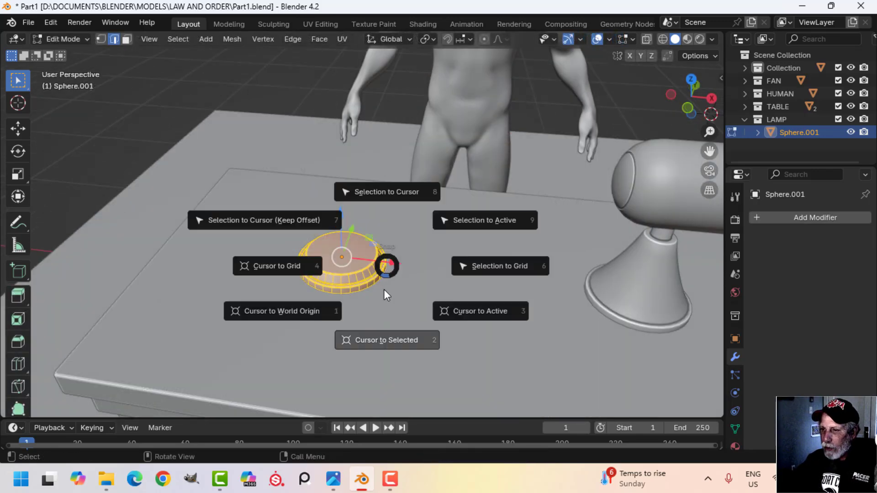
left_click(380, 337)
key("Tab")
- Switch to front view, clear the selection and hide the HUMAN collection in the viewport
scroll(391, 292, "down", 2)
mouse_move(390, 291)
middle_mouse_down("shift")
mouse_move(455, 286)
mouse_move(451, 247)
mouse_move(396, 285)
middle_mouse_up("shift")
key("KP_1")
key("alt+a")
left_click(851, 93)
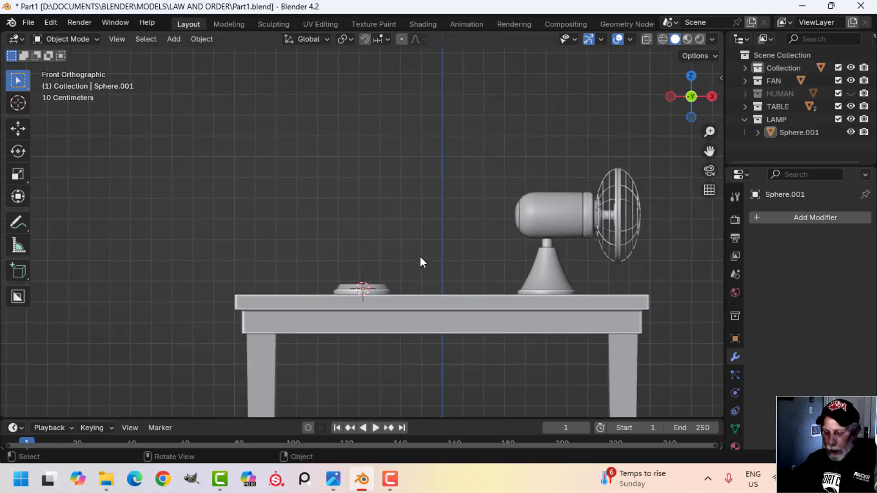
- Add a Path curve at the 3D cursor and scale its points to about 0.172
key("shift+a")
mouse_move(380, 208)
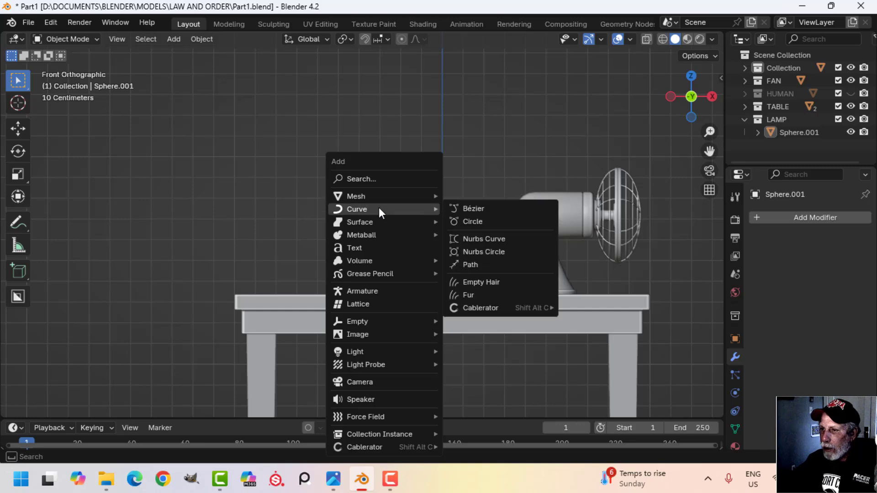
left_click(470, 265)
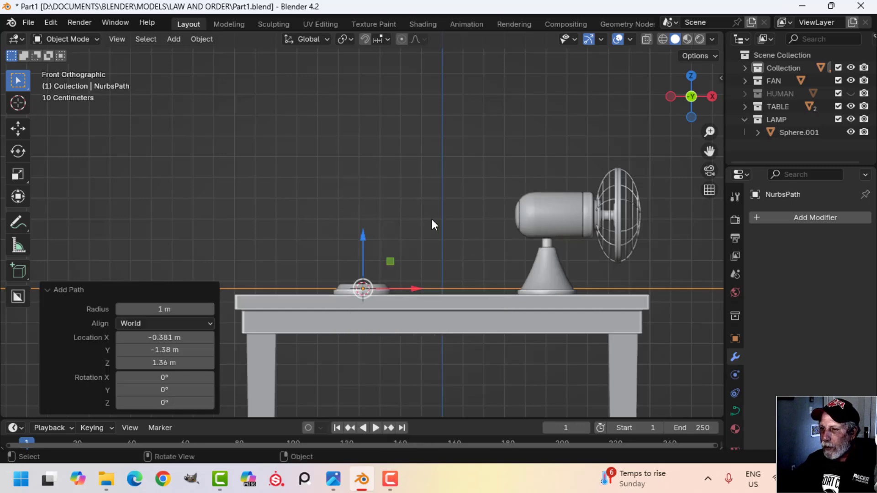
key("Tab")
key("s")
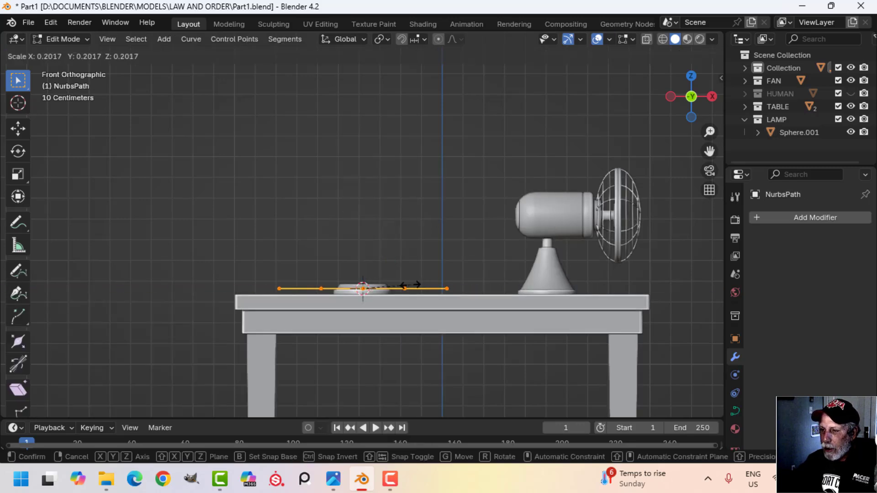
left_click(399, 286)
- Rotate the path 90° in front view and raise it so its lower end sits in the base
type("r")
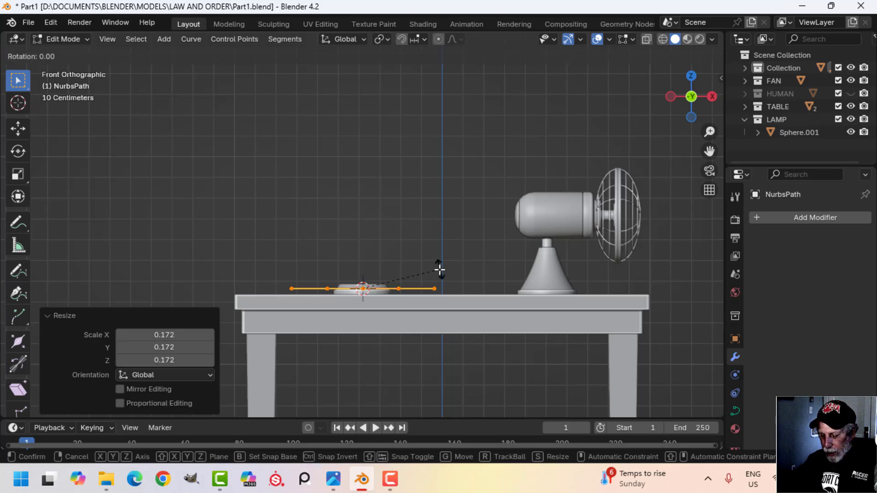
type("90")
key("Return")
key("g")
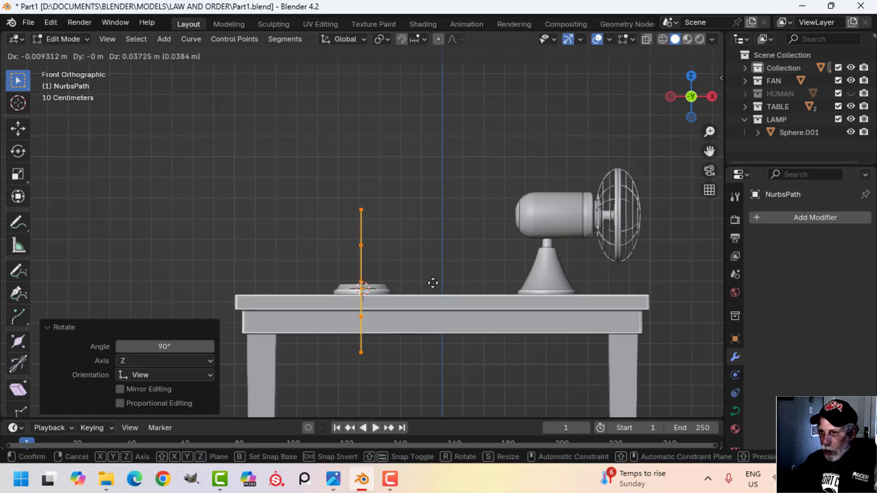
key("Escape")
left_click_drag(363, 241, 378, 165)
- Move the path's top control point along negative X, away from the fan, to bend the lamp stem
left_click(363, 133)
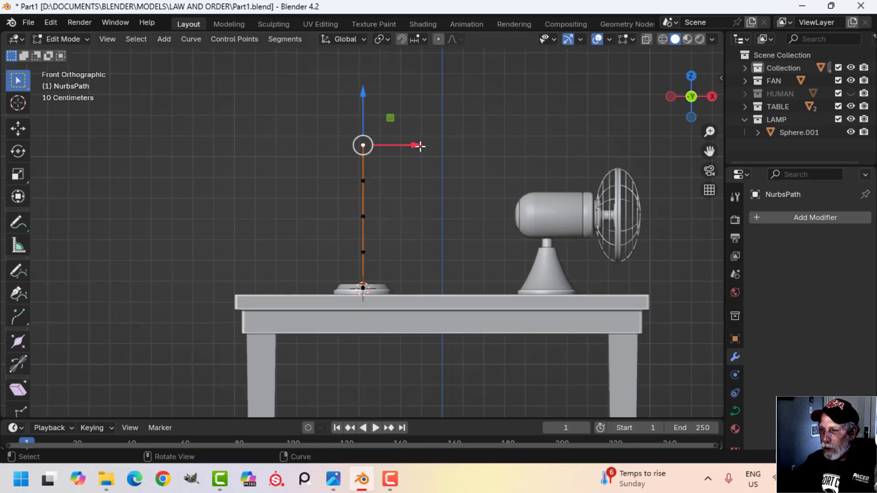
left_click_drag(418, 145, 368, 153)
key("Tab")
scroll(447, 197, "down", 2)
middle_click_drag(449, 205, 460, 246)
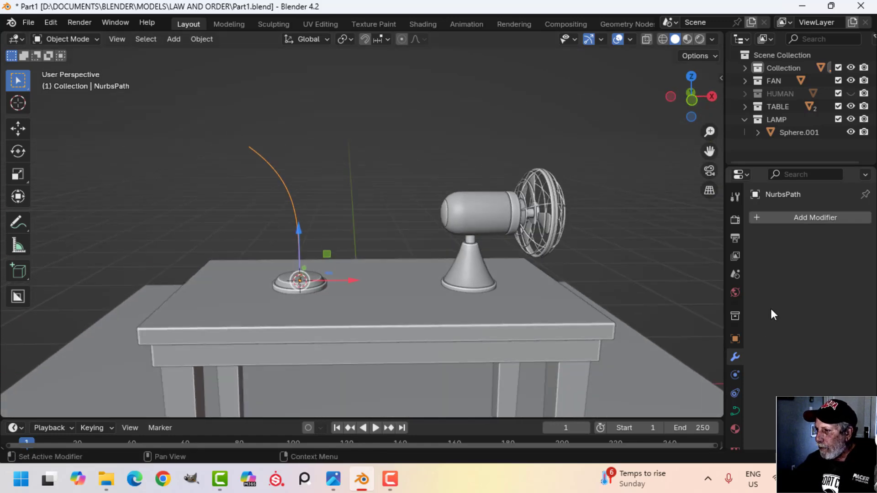
- Give the curved stem a round bevel depth of 0.017 m and clear the selection
left_click(736, 409)
scroll(804, 348, "down", 8)
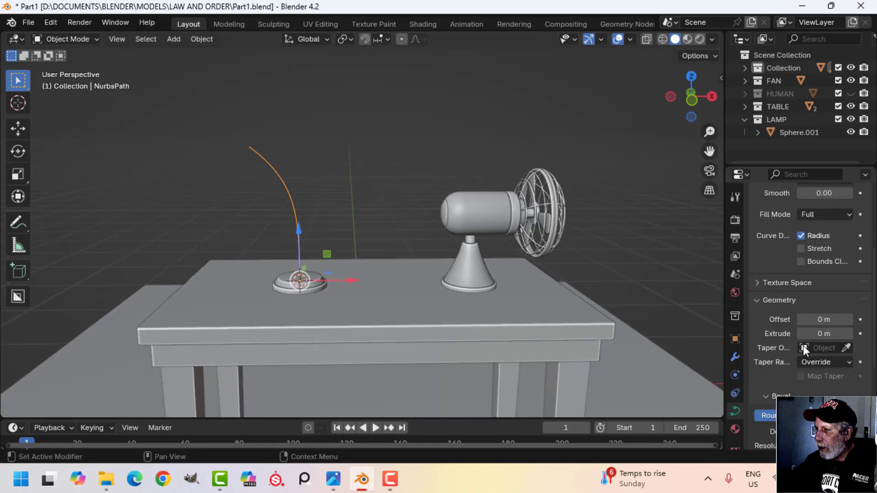
scroll(797, 340, "down", 3)
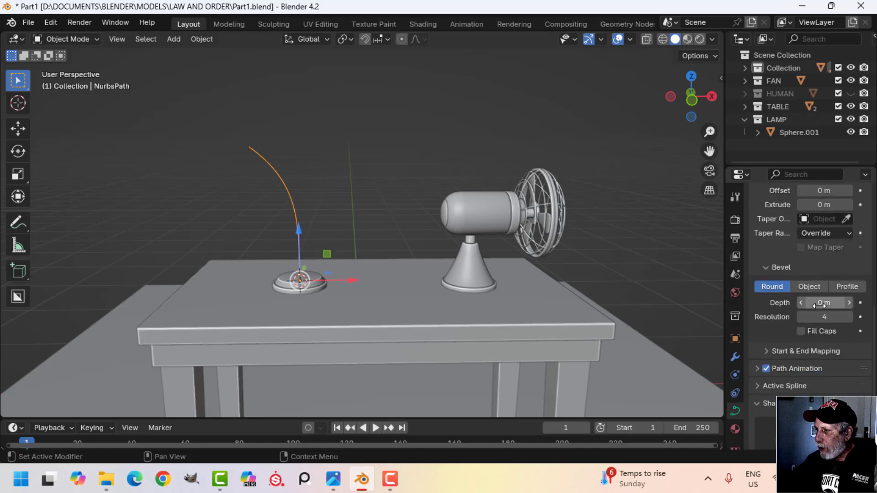
left_click_drag(821, 304, 836, 304)
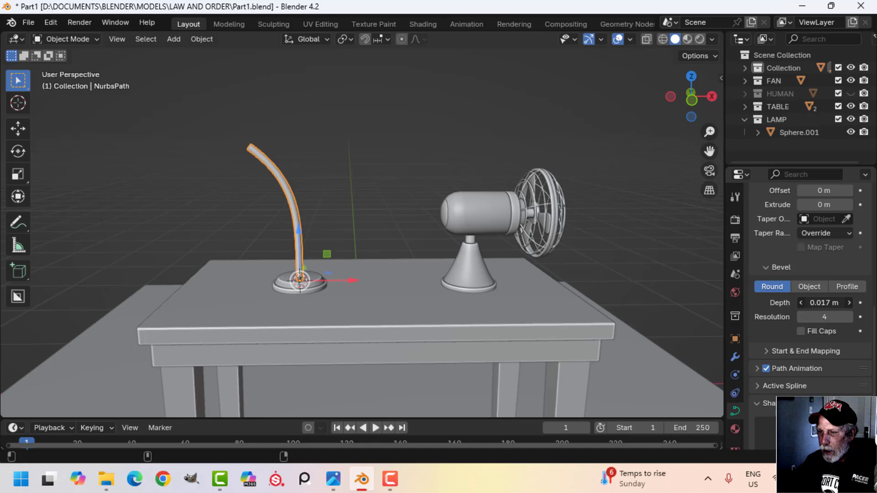
key("alt+a")
- Duplicate the base's top face and place the copy above the stem's tip, about -0.43 m in X and 0.75 m in Z
middle_click_drag(352, 206, 354, 249)
scroll(292, 229, "up", 3)
middle_click_drag(394, 253, 371, 242)
scroll(370, 244, "down", 3)
scroll(365, 249, "up", 1)
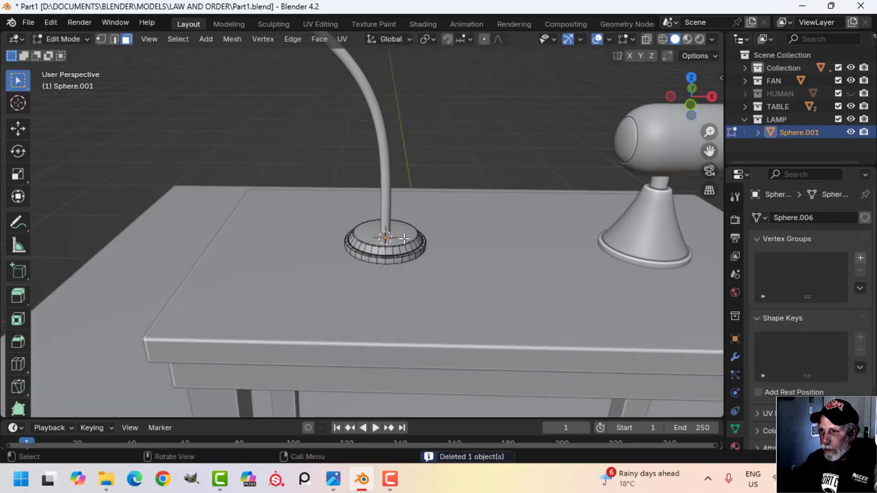
left_click(404, 238)
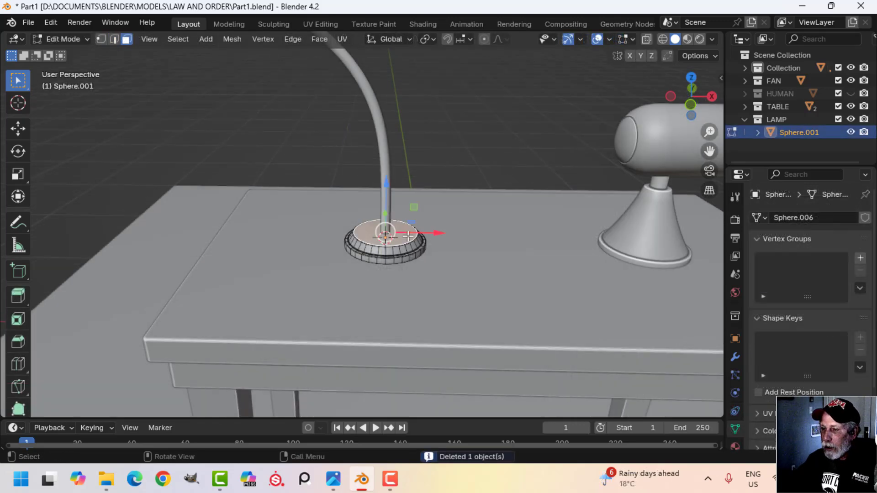
middle_click_drag(404, 238, 443, 258)
key("KP_1")
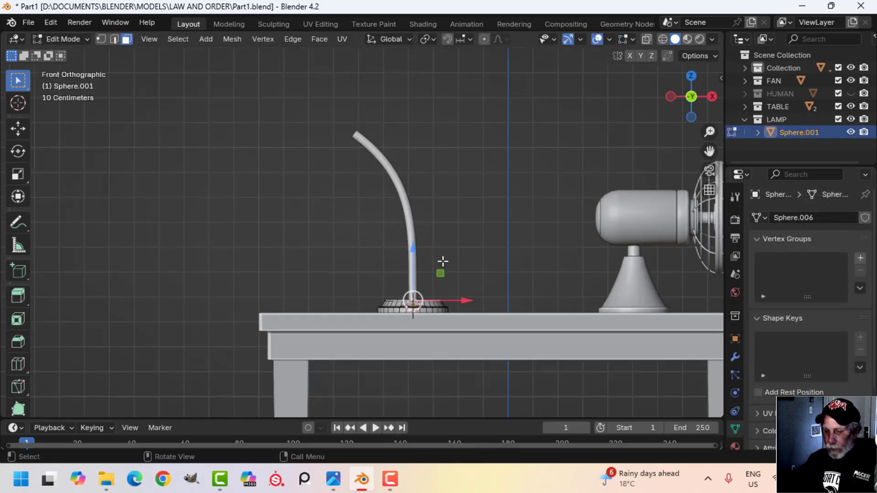
key("shift+d")
right_click(443, 261)
key("g")
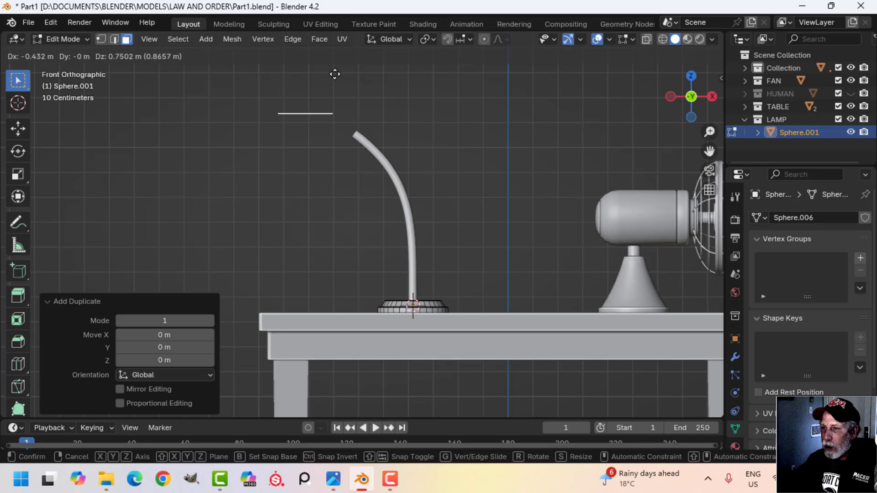
left_click(333, 75)
- Scale the duplicated disc to about 1.506 and rotate it 90° in front view so it stands upright
key("s")
left_click(412, 107)
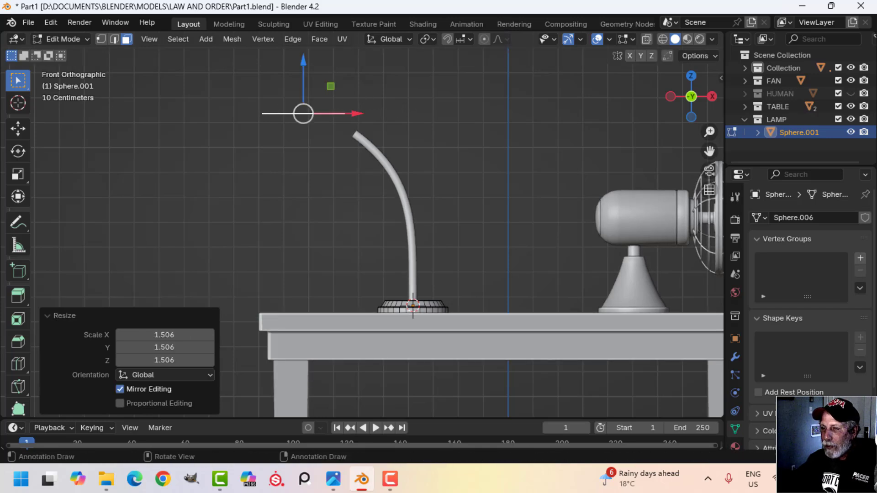
middle_click_drag(381, 154, 318, 191, "shift")
type("r90")
key("Return")
- Extrude the upright disc along X toward the stem to form a short cylinder for the lamp head
middle_click_drag(318, 191, 346, 194)
middle_click_drag(332, 190, 334, 199, "shift")
key("e")
right_click(343, 192)
key("g")
key("x")
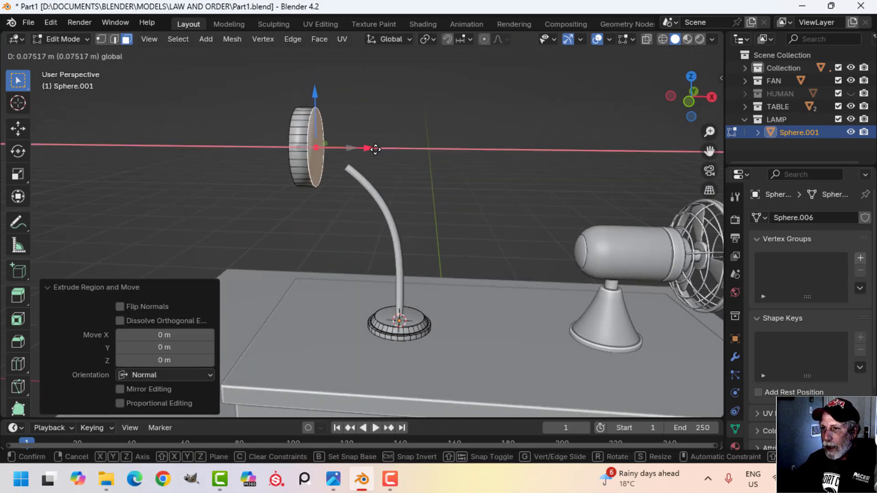
left_click(348, 171)
middle_click_drag(348, 170, 312, 170)
key("ctrl+b")
right_click(419, 162)
- Bevel the lamp head's stem-side end face 0.108 m with 2 segments to round its back
left_click(348, 131)
middle_click_drag(363, 133, 410, 141)
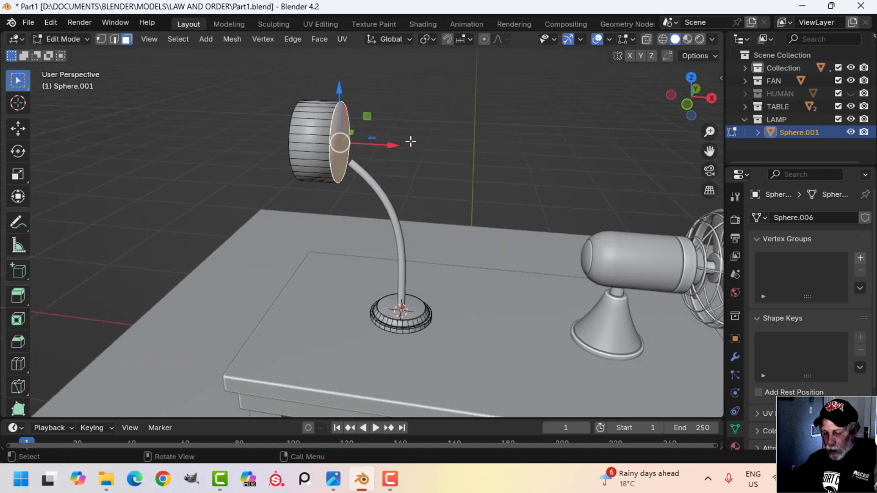
key("ctrl+b")
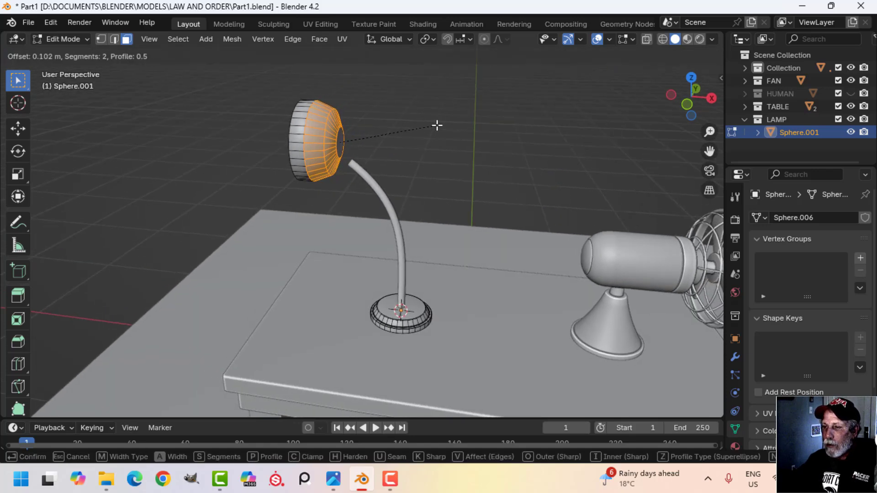
left_click(438, 124)
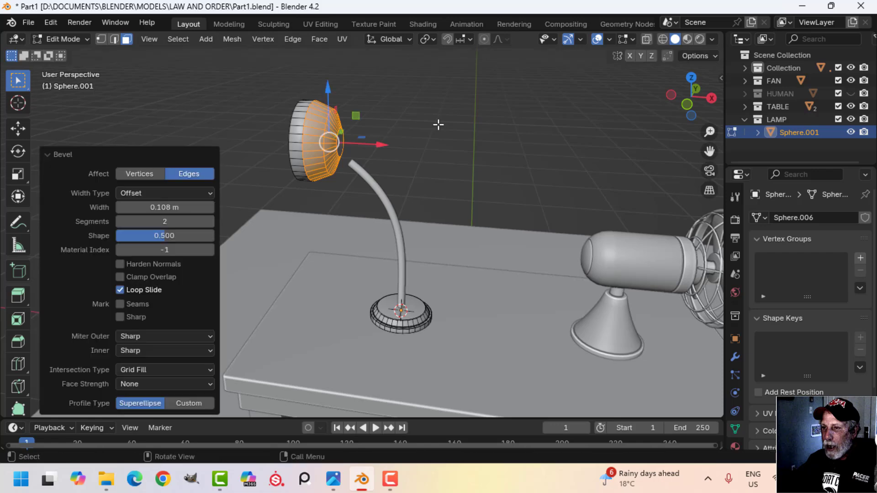
- Undo the last bevel on the lamp head's stem-side end and redo it about 0.089 m wide with 4 segments
middle_click_drag(439, 125, 338, 151)
left_click(273, 154)
middle_click_drag(273, 155, 319, 150)
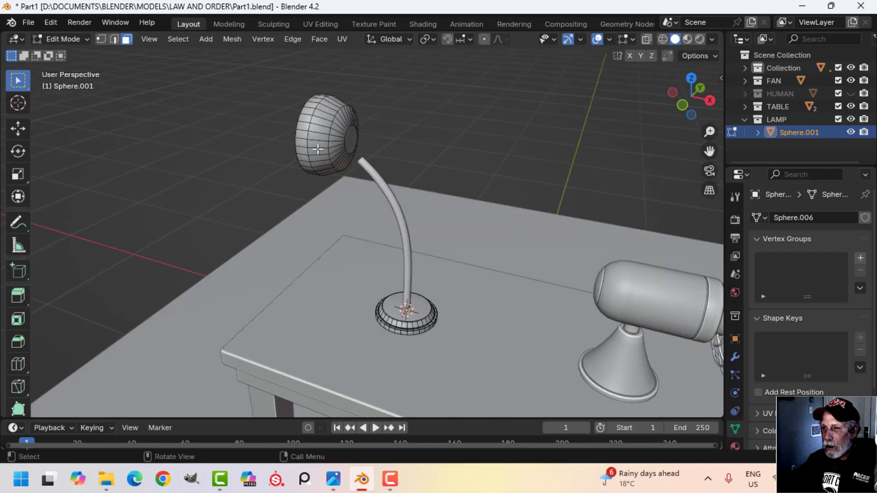
key("ctrl+z")
key("ctrl+z")
key("ctrl+b")
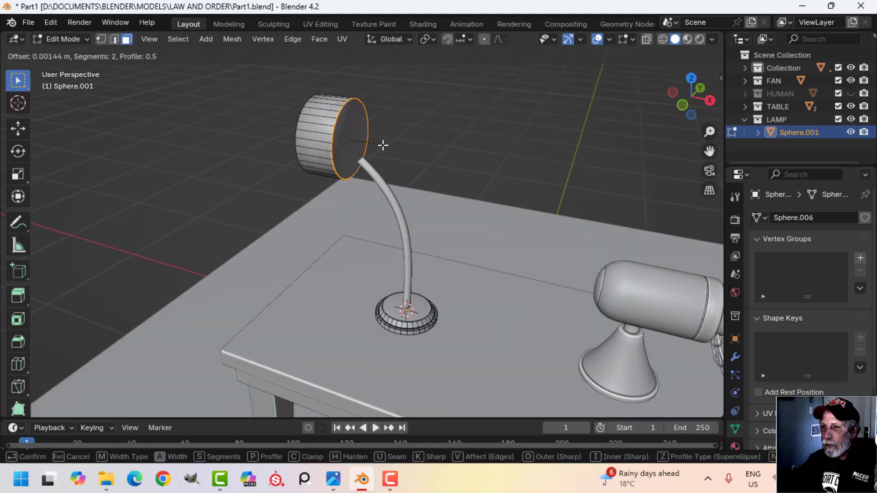
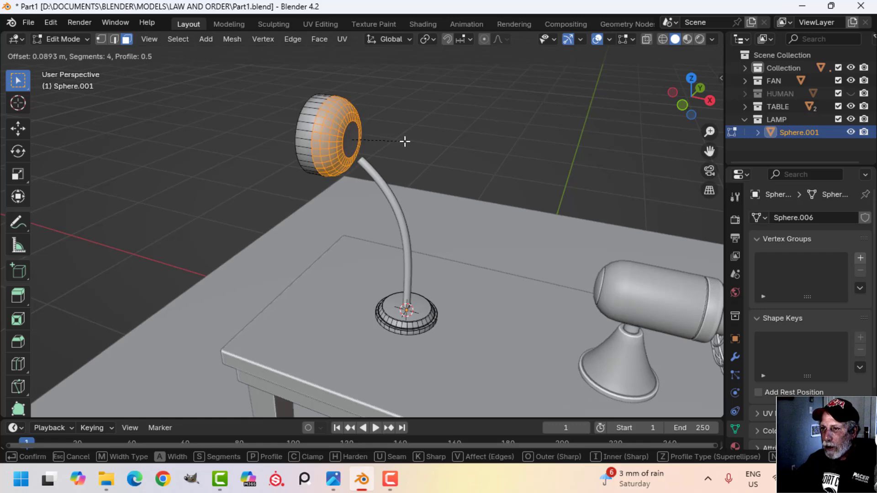
left_click(405, 141)
left_click(401, 144)
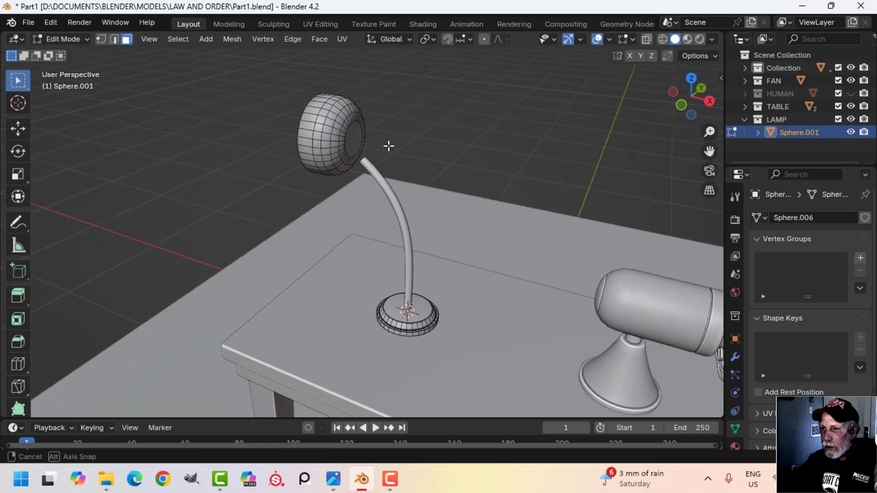
- Delete the lamp head's flat front face to open up the shade
middle_click_drag(387, 145, 410, 155)
left_click(281, 145)
key("x")
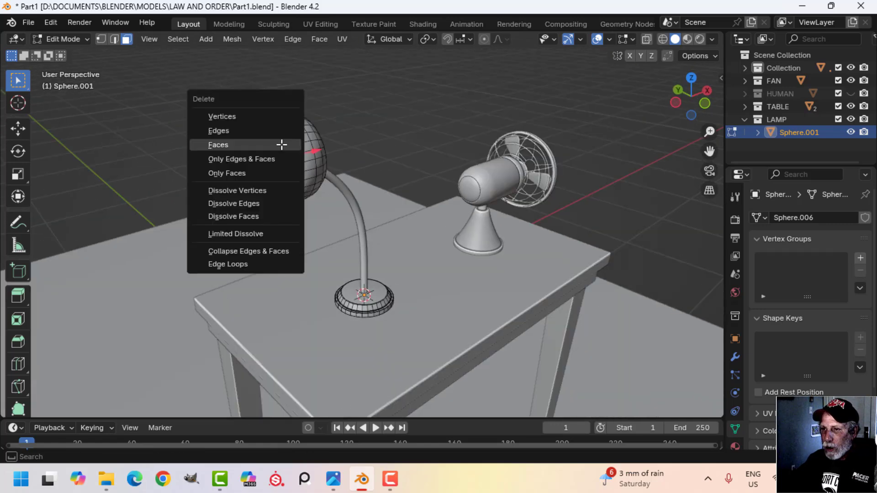
left_click(280, 143)
- Extrude the lamp head's back face plus its surrounding face ring about 0.206 m along X to form a rear housing
middle_click_drag(343, 149, 431, 185)
left_click(355, 126)
scroll(391, 176, "up", 2)
key("ctrl+KP_Add")
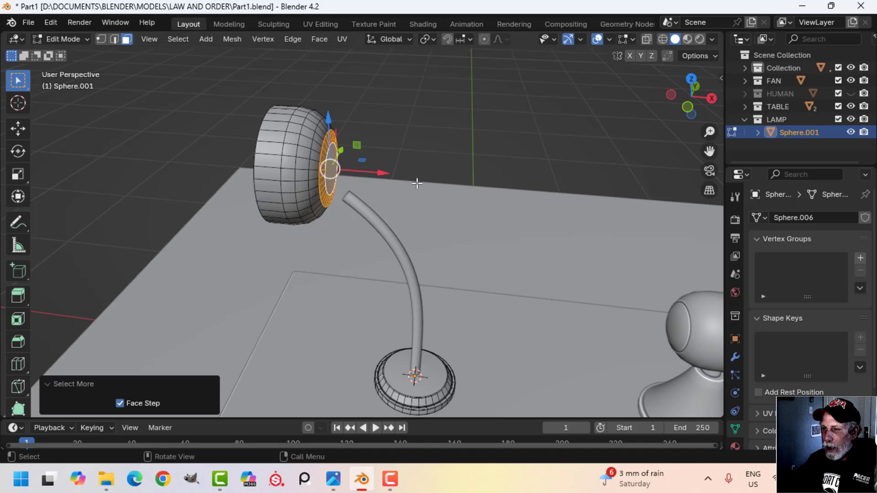
key("e")
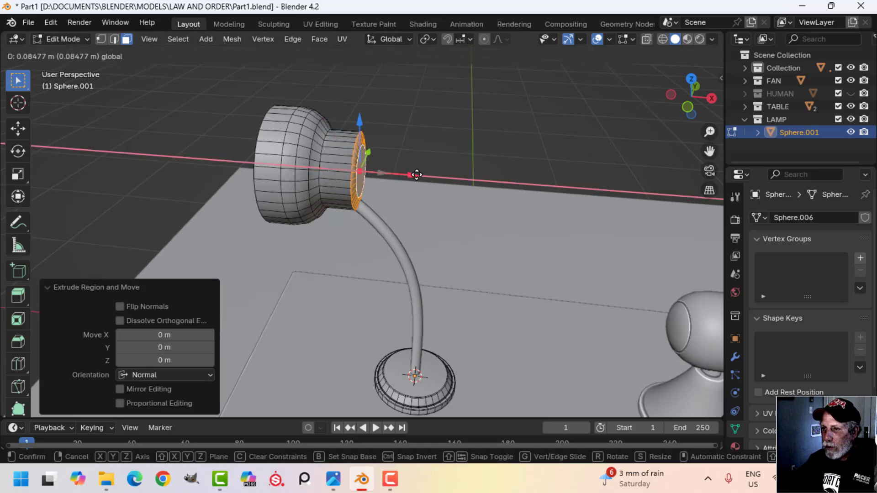
left_click_drag(454, 179, 457, 179)
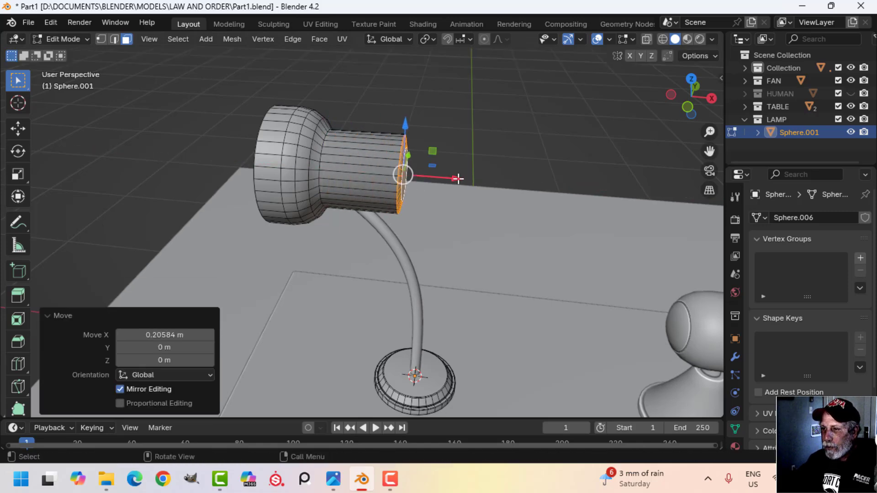
- Delete the rear housing's end face together with the ring of faces around it
middle_click_drag(458, 180, 417, 191)
key("alt+a")
left_click(417, 180)
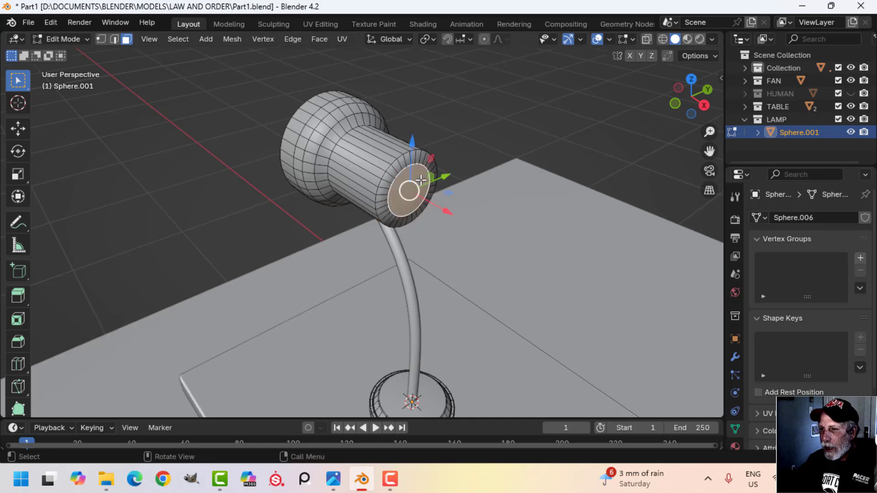
key("x")
key("Escape")
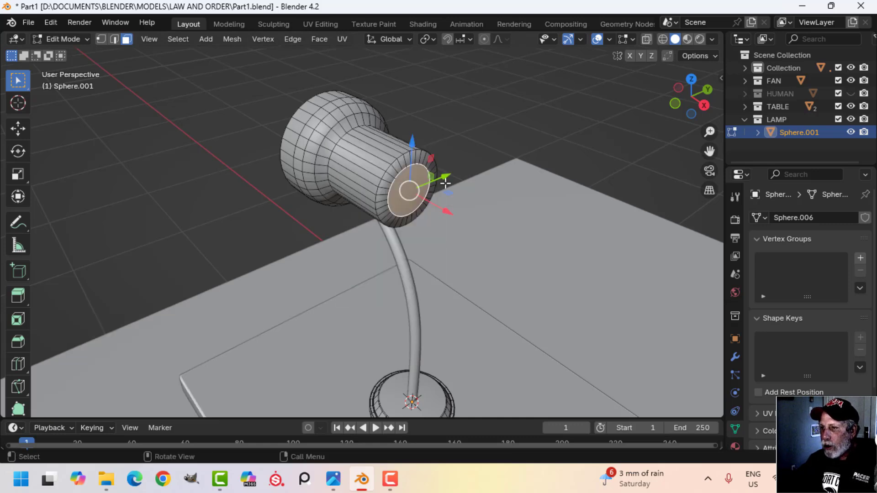
key("ctrl+KP_Add")
key("x")
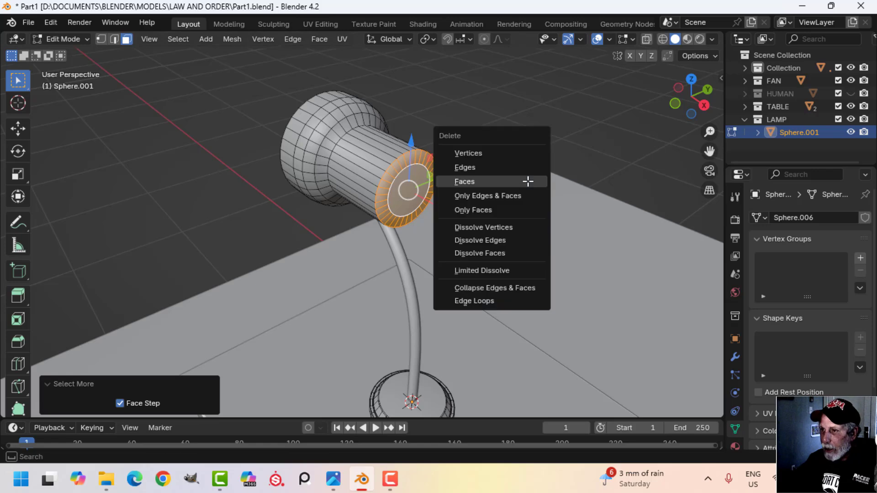
left_click(527, 181)
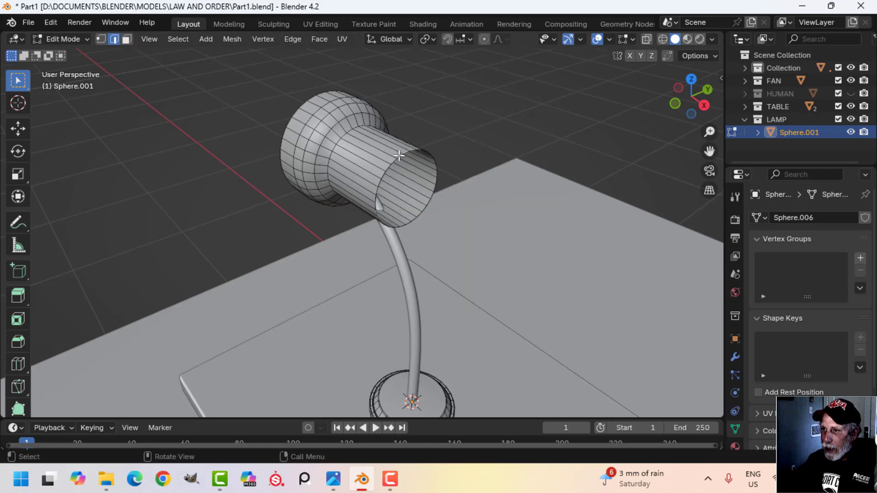
- Fill the rear housing's open end with a single face and bevel its rim about 0.0123 m with 2 segments
key("f")
mouse_move(524, 174)
middle_mouse_down()
mouse_move(516, 178)
mouse_move(525, 182)
middle_mouse_up()
key("ctrl+b")
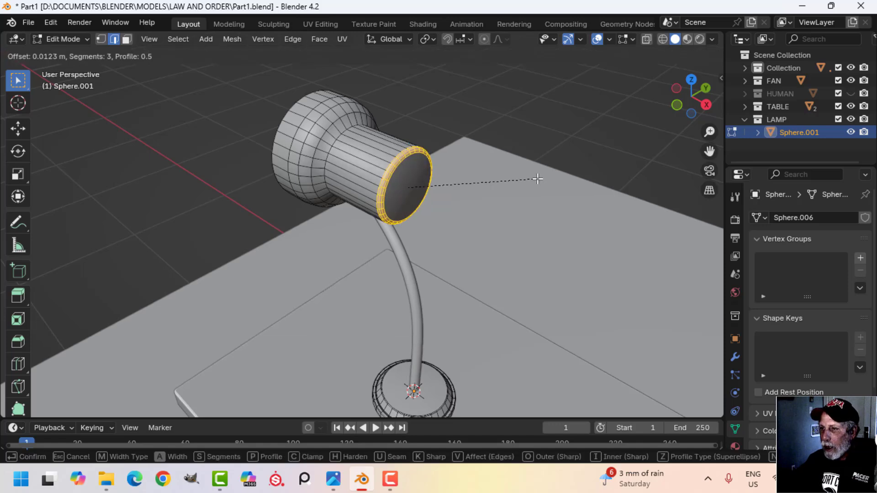
scroll(537, 179, "down", 2)
left_click(538, 179)
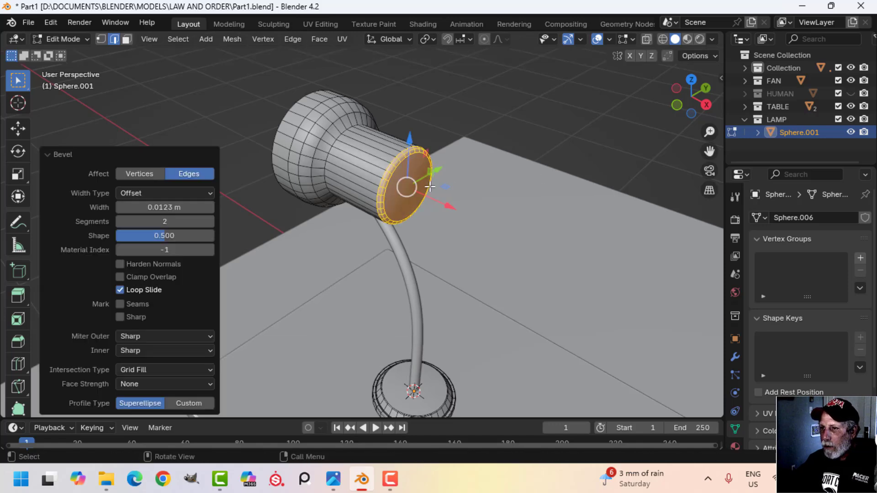
- Scale down the rear housing's end face and adjoining bevel faces so the housing tapers toward its end
key("Tab")
middle_click_drag(427, 182, 453, 181)
scroll(409, 193, "down", 3)
key("alt+a")
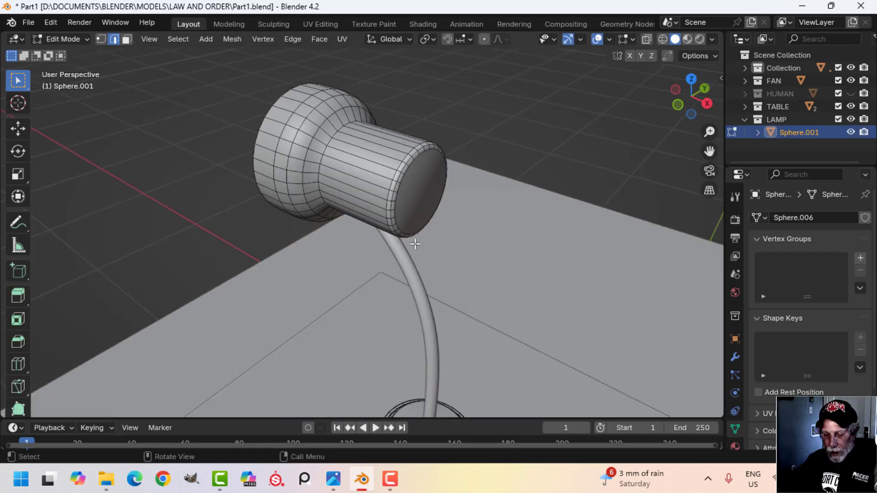
left_click(418, 197)
key("ctrl+KP_Add")
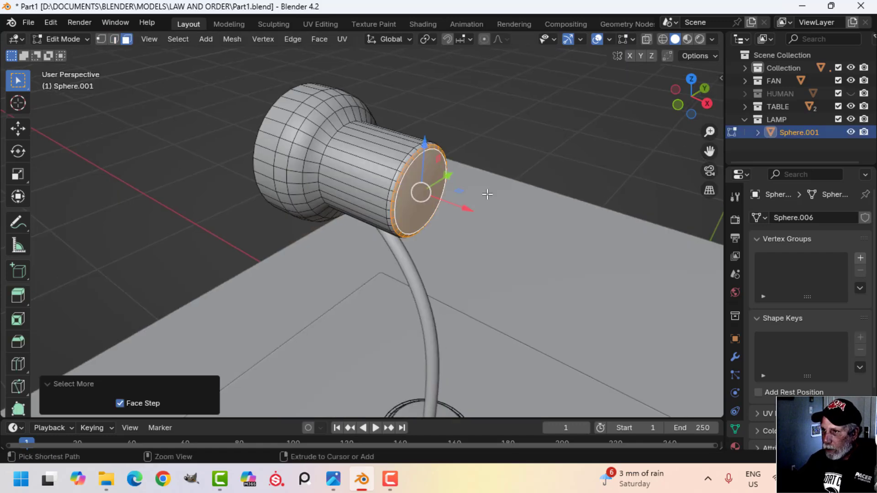
key("s")
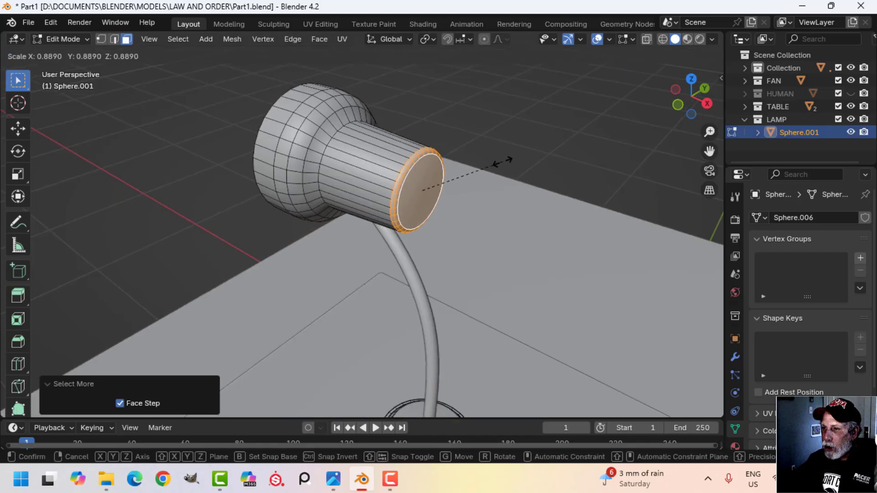
left_click(496, 171)
- Bevel the edge loop where the rear housing meets the rounded shade about 0.0035 m with 2 segments
middle_click_drag(354, 178, 339, 197)
scroll(356, 196, "up", 2)
key("alt+a")
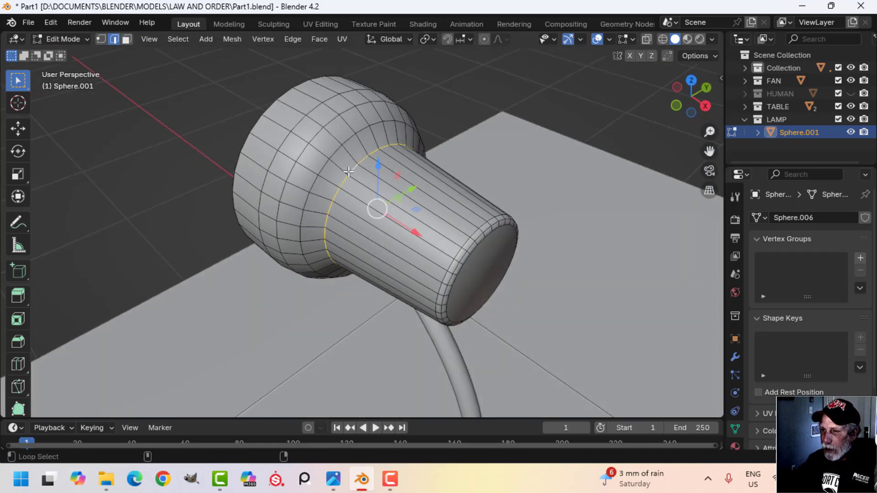
key("ctrl+b")
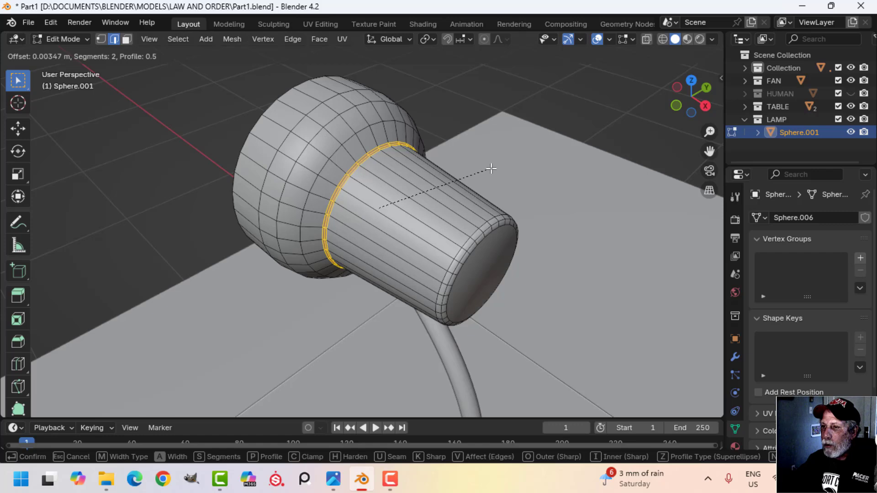
left_click(494, 168)
key("Tab")
scroll(411, 214, "down", 4)
key("alt+a")
middle_click_drag(372, 229, 408, 231)
scroll(408, 232, "up", 2)
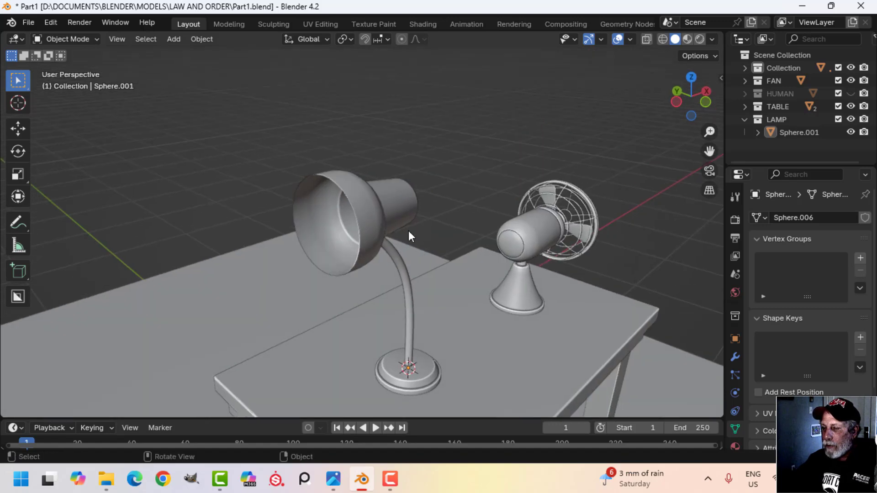
- Select all of the lamp head's linked geometry and separate it from the base into its own object
key("Tab")
scroll(425, 235, "up", 1)
left_click(377, 206)
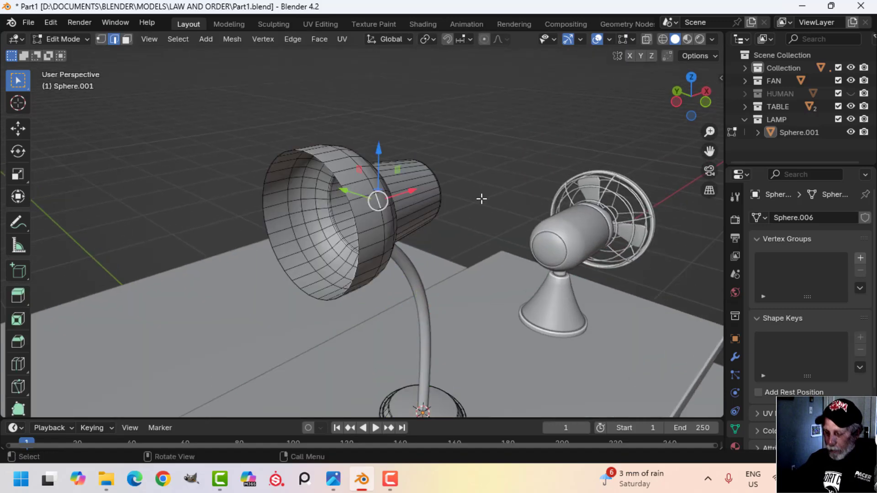
key("ctrl+l")
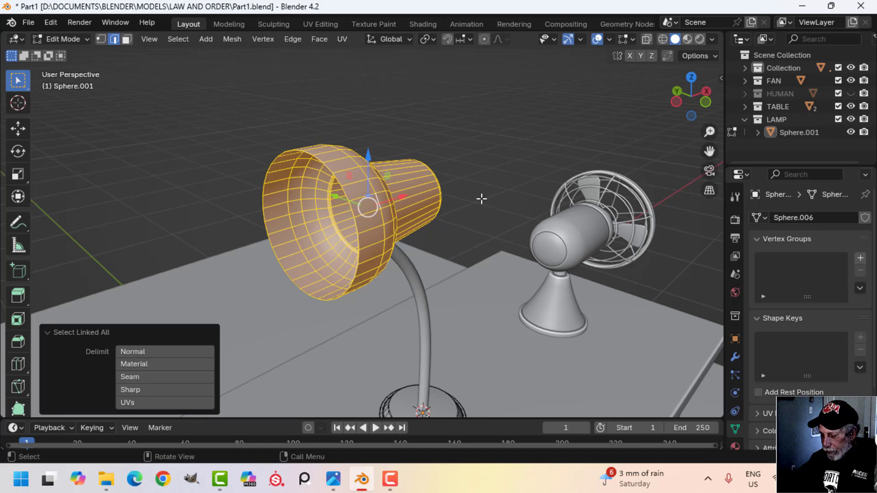
key("p")
left_click(481, 198)
key("Tab")
- Give the separated lamp head wall thickness by extruding its whole mesh in place and applying Shrink/Fatten with a negative offset
left_click(371, 196)
scroll(380, 200, "down", 2)
key("Tab")
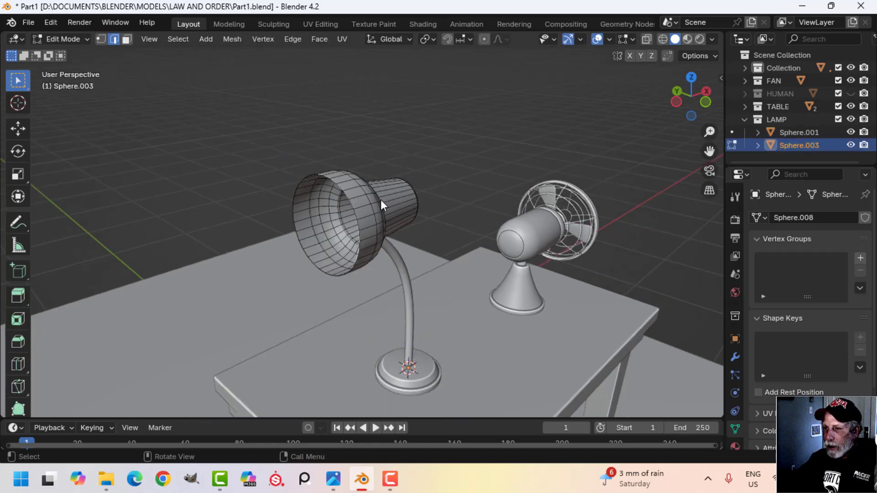
key("a")
middle_click_drag(411, 201, 391, 218)
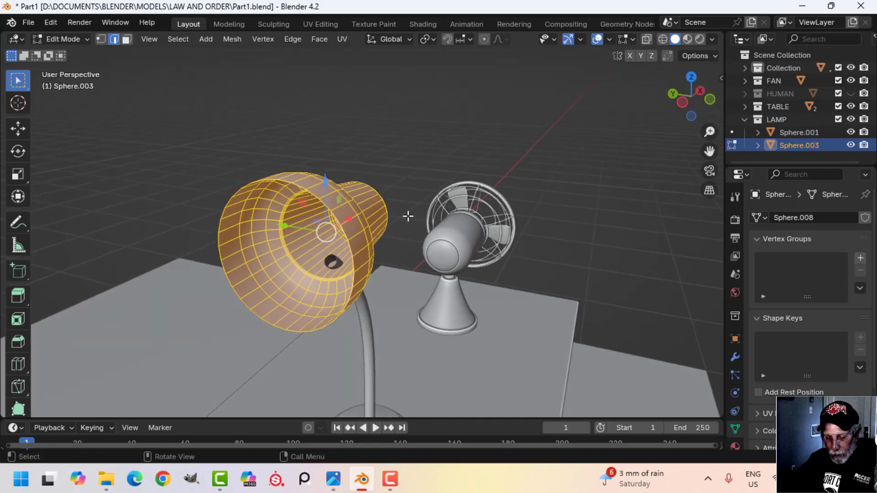
key("e")
key("Escape")
key("alt+s")
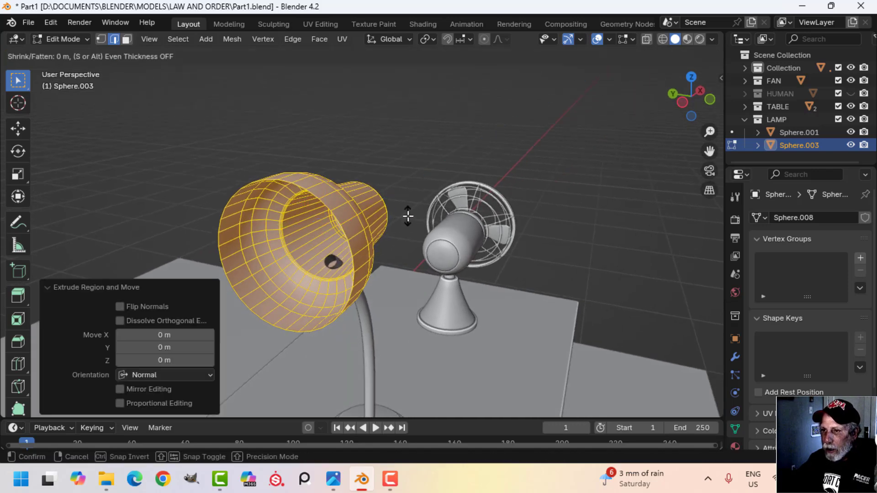
key("minus")
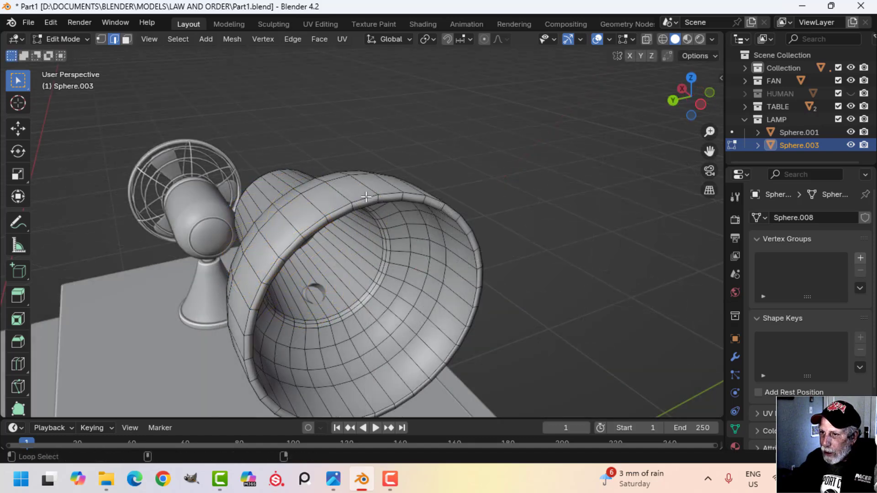
- Bevel the inner and outer edge loops of the shade's front rim about 0.0023 m
left_click(366, 196, "alt")
middle_click_drag(488, 217, 411, 222)
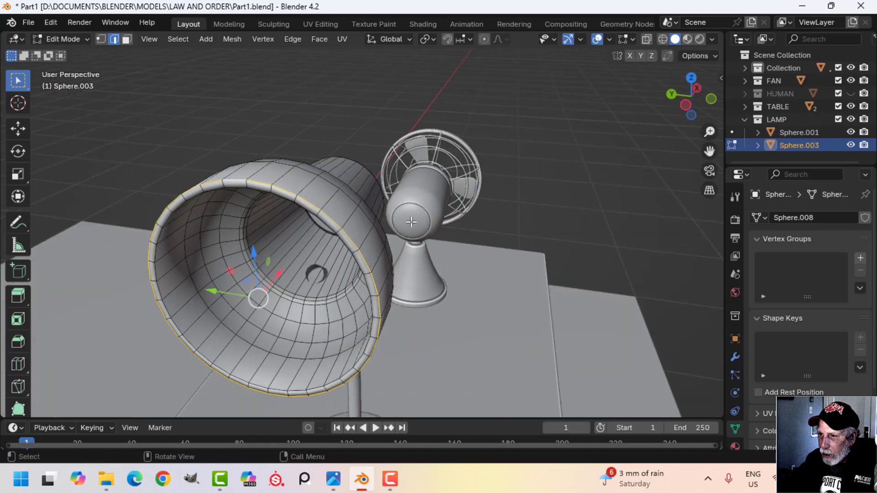
left_click(337, 233, "alt+shift")
middle_click_drag(337, 233, 312, 243)
scroll(342, 233, "up", 2)
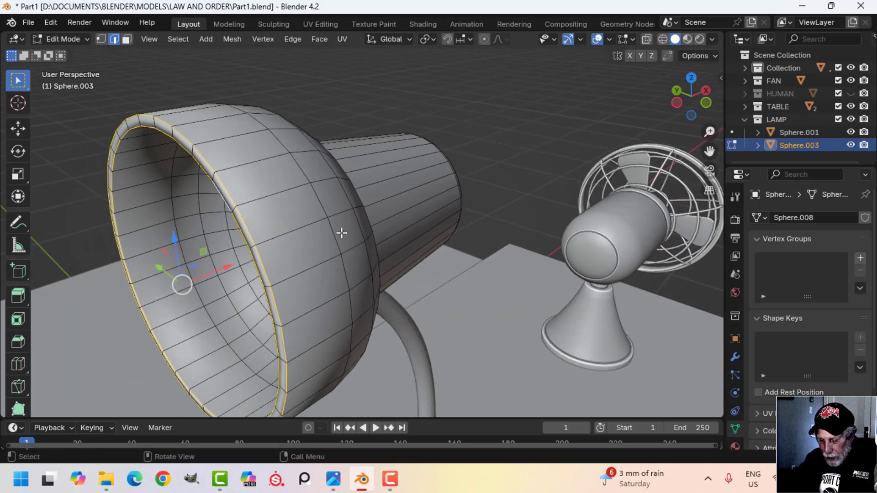
key("ctrl+b")
scroll(354, 224, "down", 1)
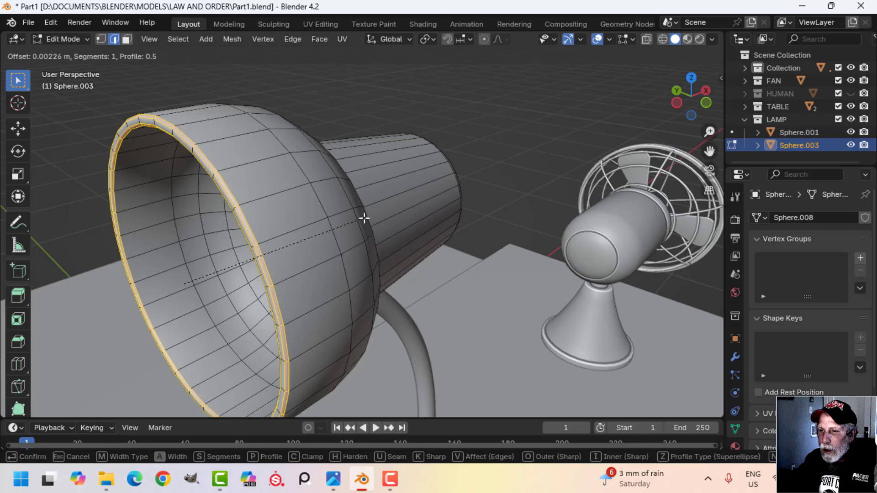
scroll(364, 218, "up", 1)
left_click(364, 219)
key("Tab")
key("alt+a")
scroll(315, 233, "down", 4)
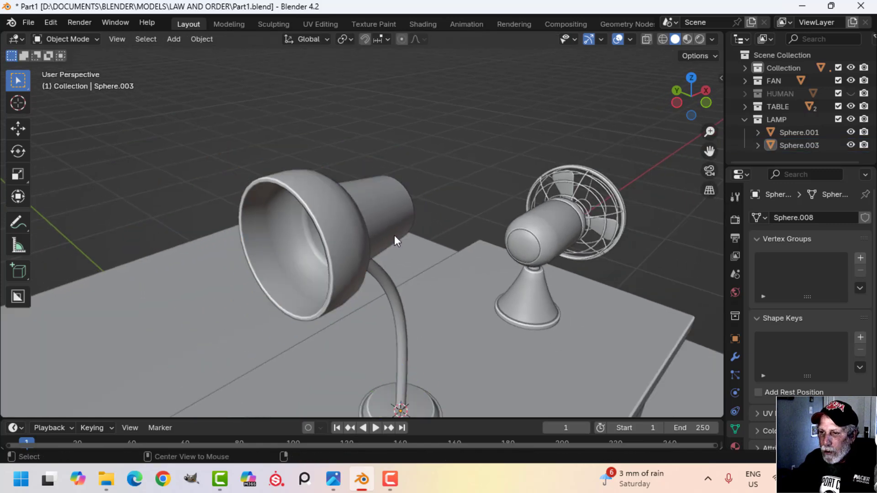
- Move the lamp head's mesh about -0.034 m along X over the stem's tip
middle_click_drag(394, 235, 307, 199)
left_click(367, 237)
key("Tab")
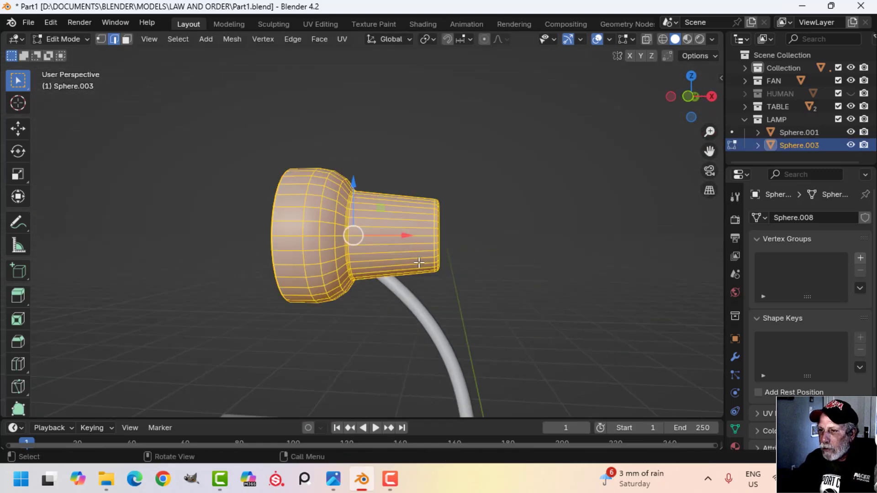
scroll(412, 233, "down", 2)
left_click_drag(412, 216, 403, 218)
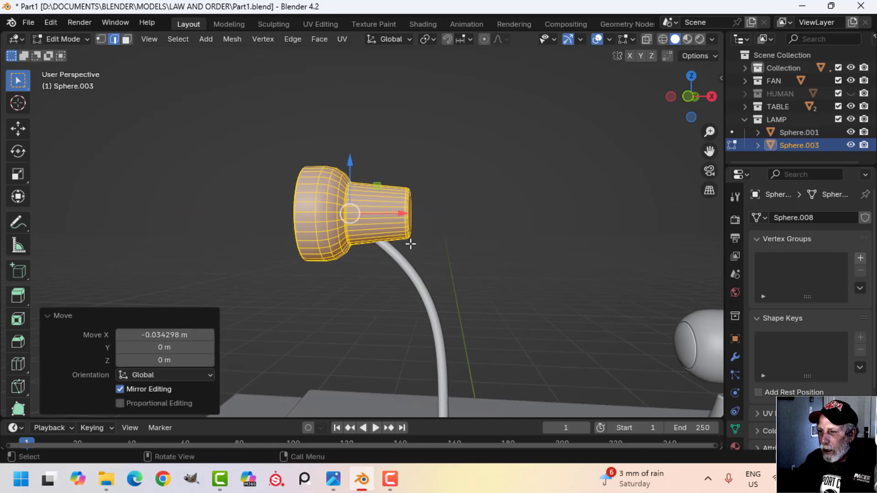
key("Tab")
scroll(435, 254, "down", 3)
key("alt+a")
scroll(407, 254, "up", 2)
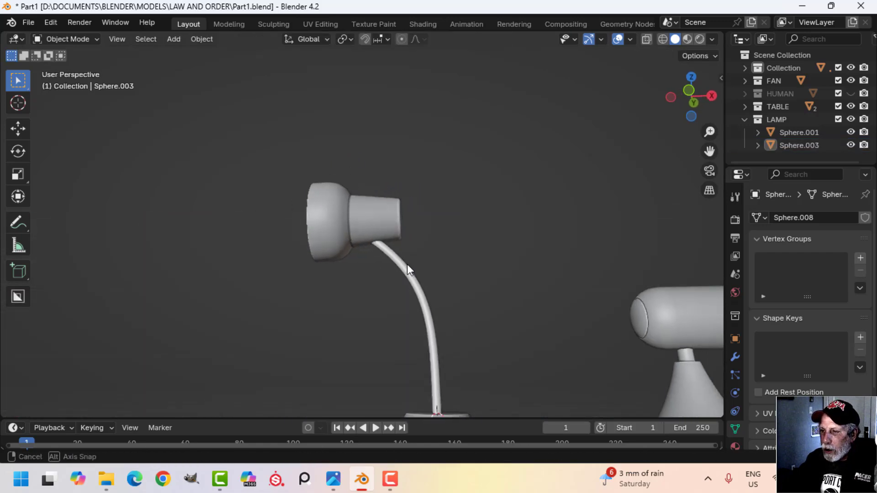
- Select the lamp's curved stem and check its bevel geometry settings
middle_click_drag(407, 256, 387, 264)
left_click(389, 237)
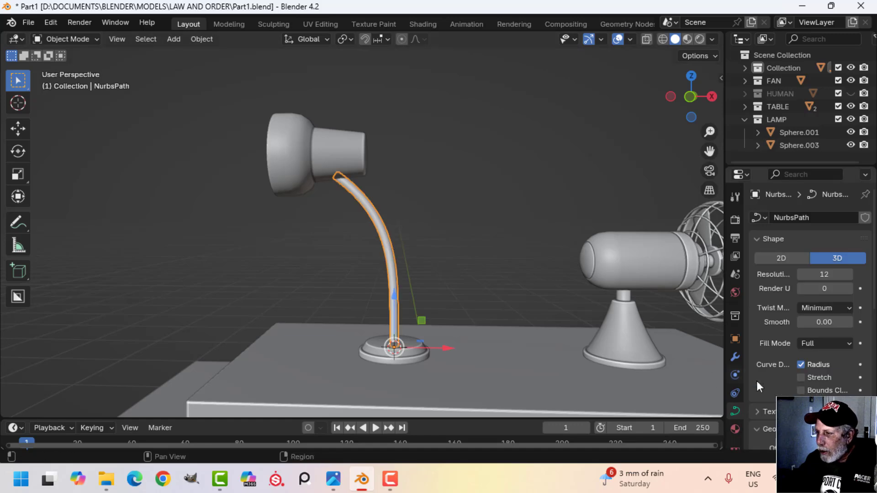
scroll(809, 344, "down", 8)
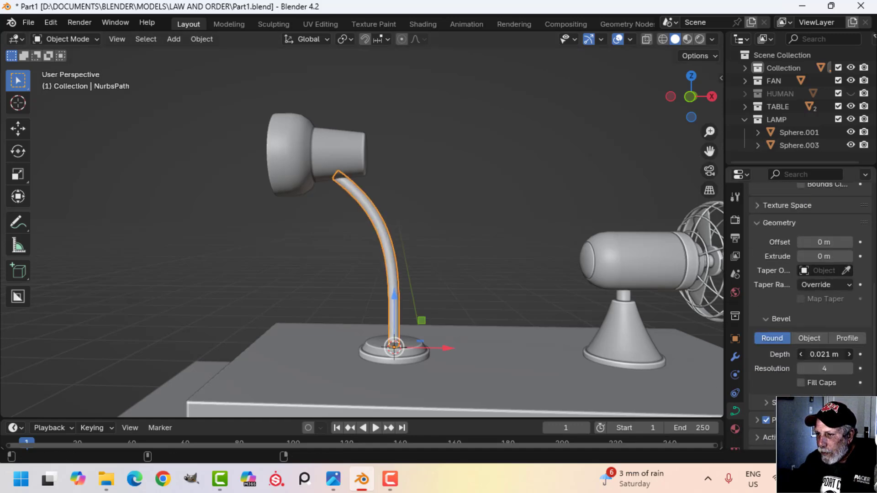
middle_click_drag(640, 349, 462, 365)
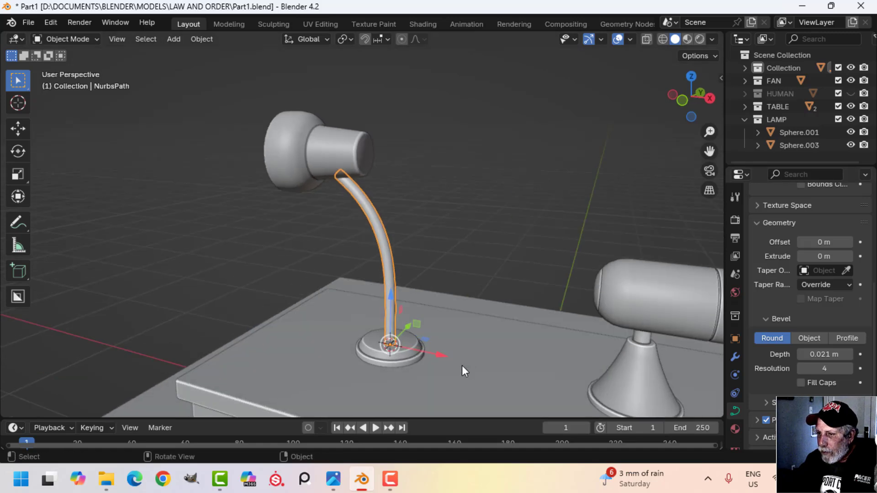
- Widen the lamp base's mesh by scaling it about 1.24 horizontally, keeping its Z height locked
left_click(405, 358)
key("Tab")
middle_click_drag(405, 357, 447, 319)
scroll(446, 319, "up", 3)
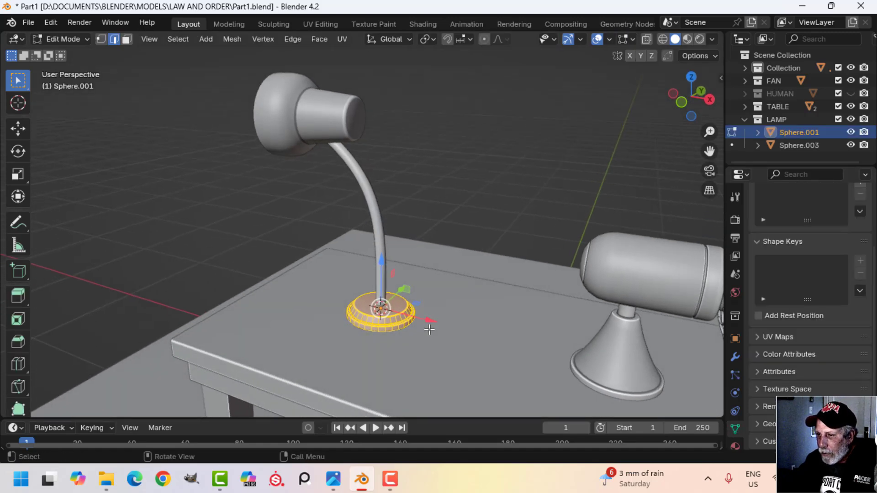
key("s")
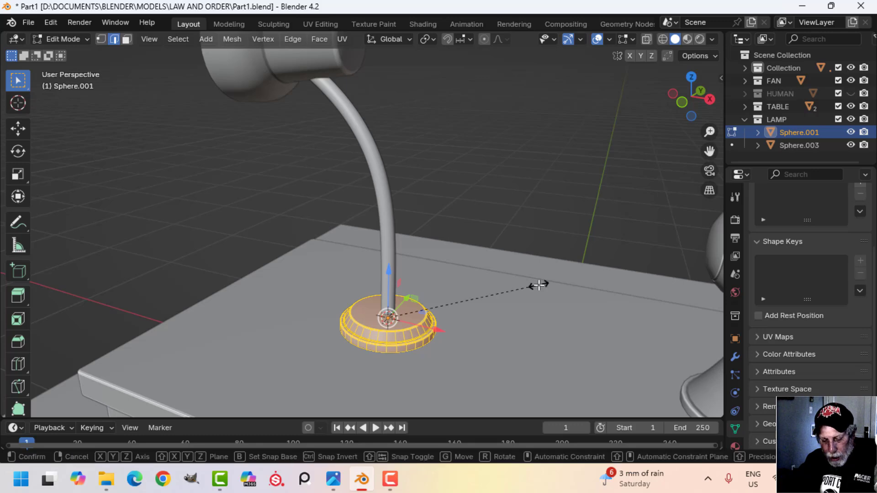
key("shift+z")
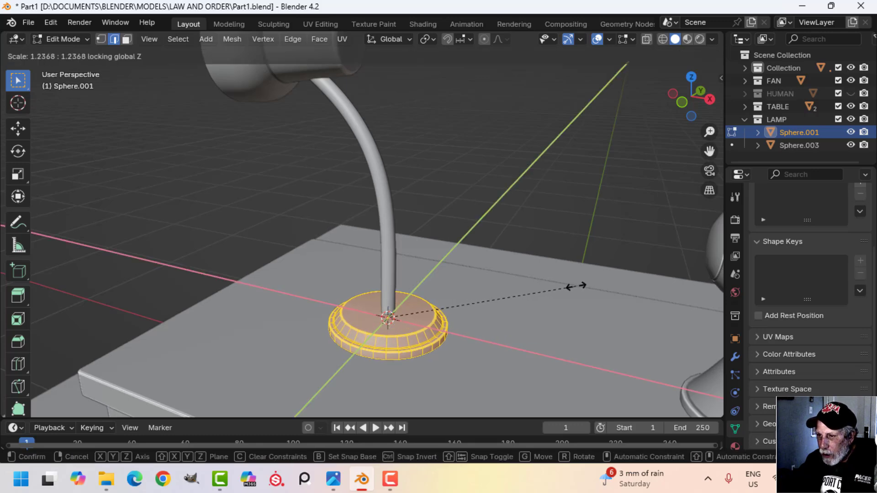
left_click(582, 286)
scroll(468, 276, "down", 5)
key("Tab")
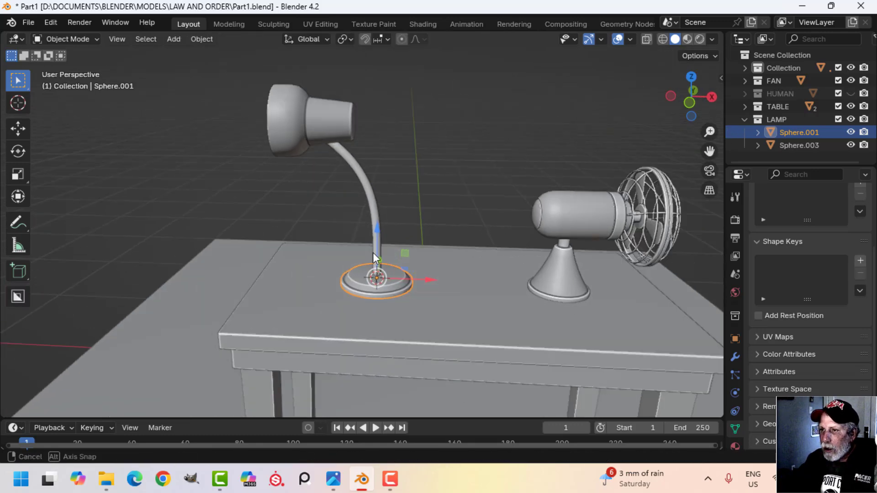
- Fill the edge loop on the inner wall of the lampshade with a face
key("KP_1")
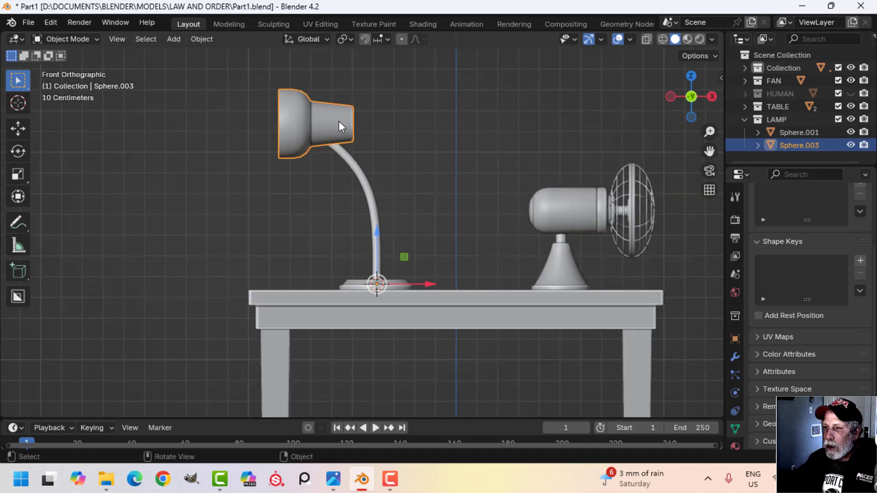
middle_click_drag(339, 121, 327, 166)
scroll(327, 166, "up", 3)
left_click(303, 138)
middle_click_drag(303, 138, 482, 157)
left_click(483, 158)
key("Tab")
scroll(484, 174, "up", 3)
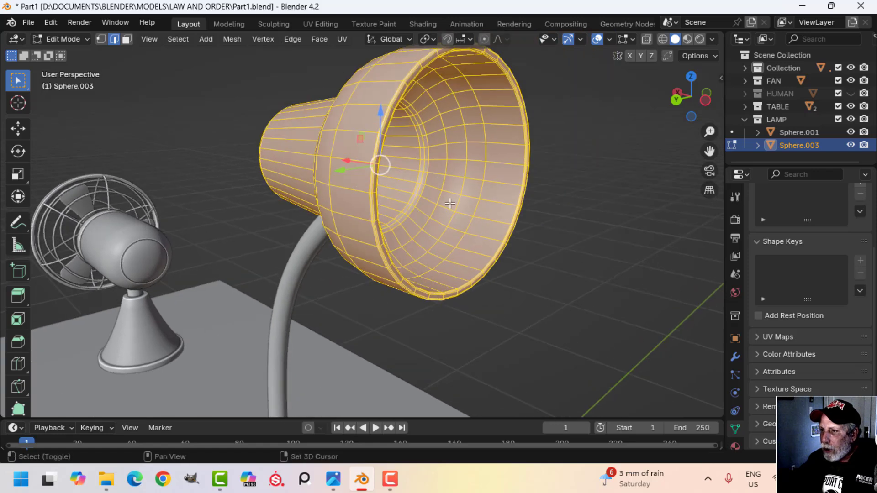
key("alt+a")
scroll(488, 187, "up", 2)
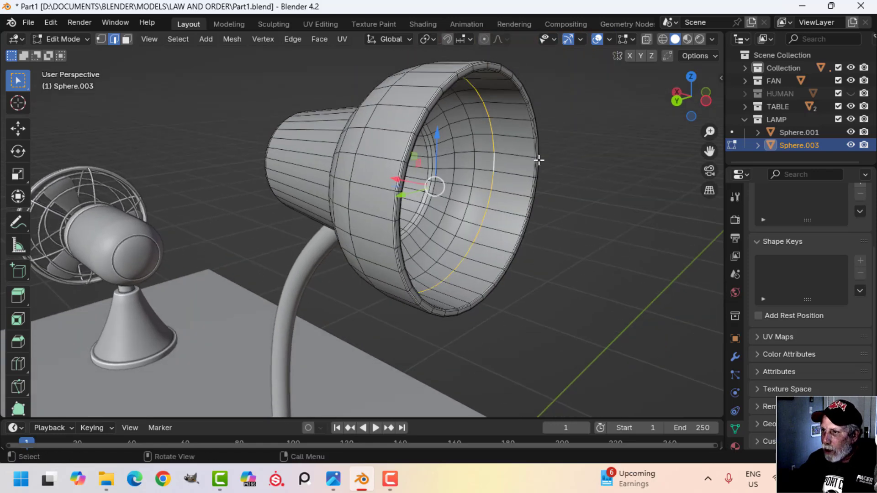
key("f")
scroll(540, 162, "down", 3)
middle_click_drag(538, 162, 317, 187)
key("alt+a")
key("Tab")
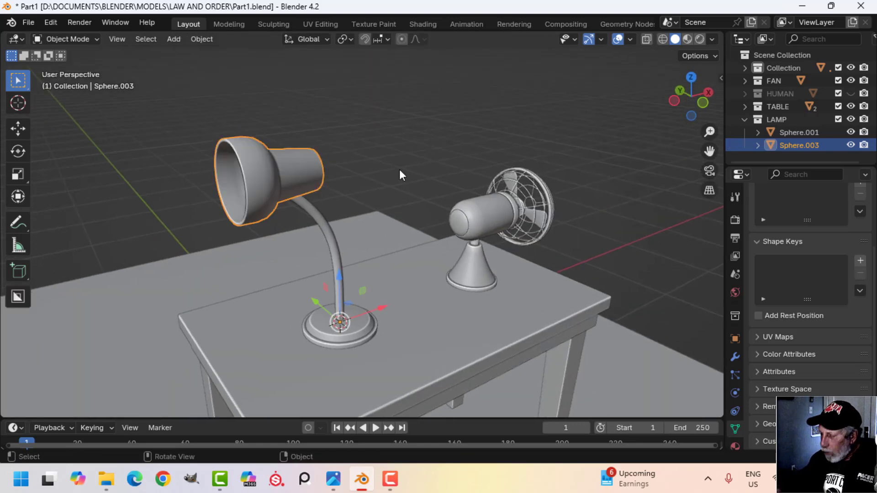
- Scale the lamp head's whole mesh to 0.9 from the front view
key("KP_1")
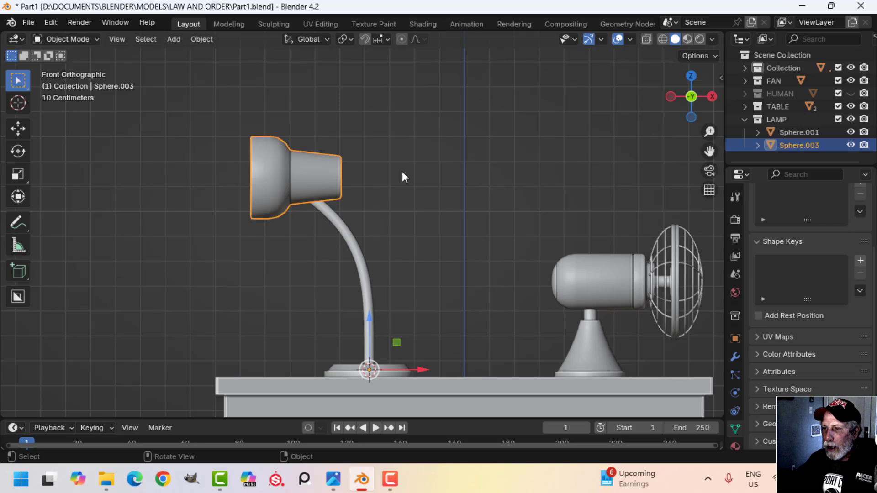
key("Tab")
type("as.9")
key("Return")
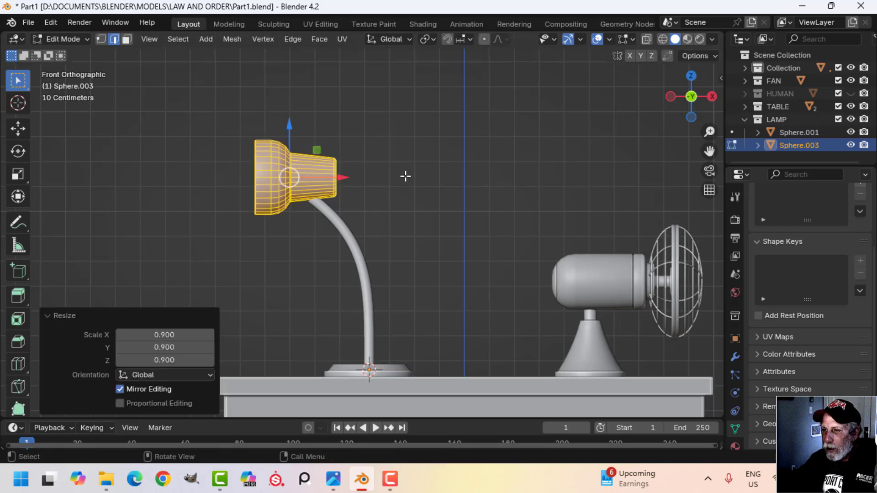
- Tilt the lamp head downward about 26° and move it about -0.005 m in X and -0.059 m in Z
key("r")
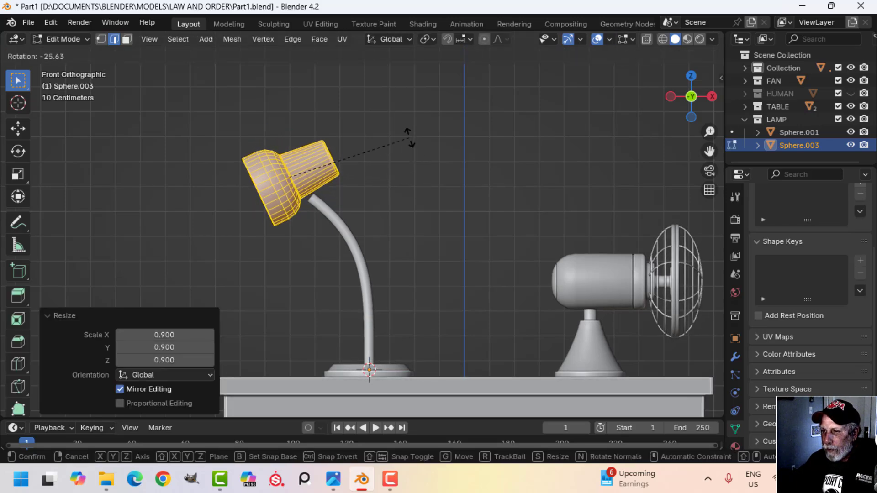
left_click(408, 138)
key("g")
left_click(411, 148)
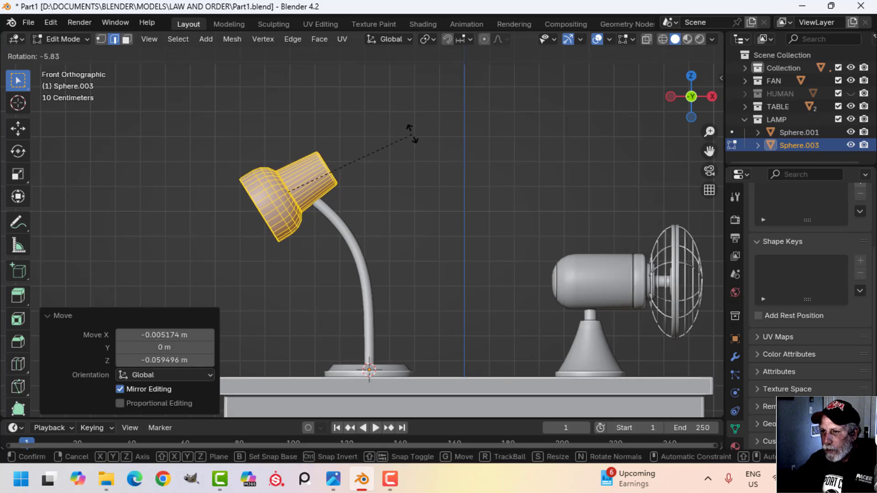
- Tilt the lamp head a further 15° or so and lower it about 0.013 m onto the stem's tip
left_click(405, 112)
key("r")
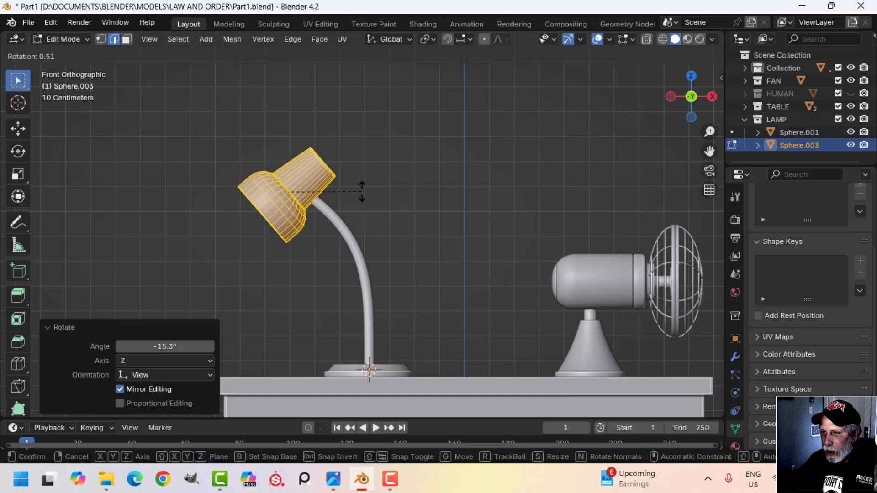
left_click(359, 191)
key("g")
left_click(362, 196)
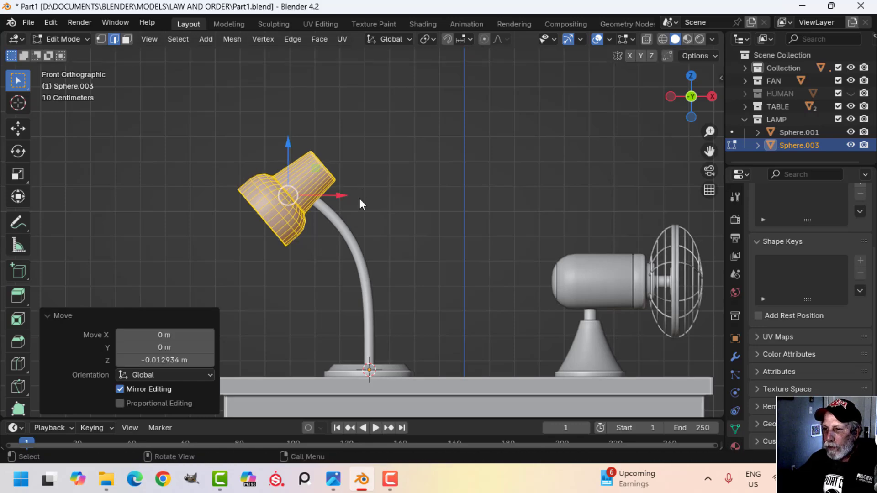
- Deselect the lamp head and examine its fit on the stem from several angles
key("Tab")
scroll(379, 206, "down", 4)
key("alt+a")
middle_click_drag(398, 215, 267, 241)
scroll(338, 232, "up", 3)
middle_click_drag(320, 203, 396, 218)
scroll(388, 222, "up", 3)
middle_click_drag(346, 243, 303, 232, "shift")
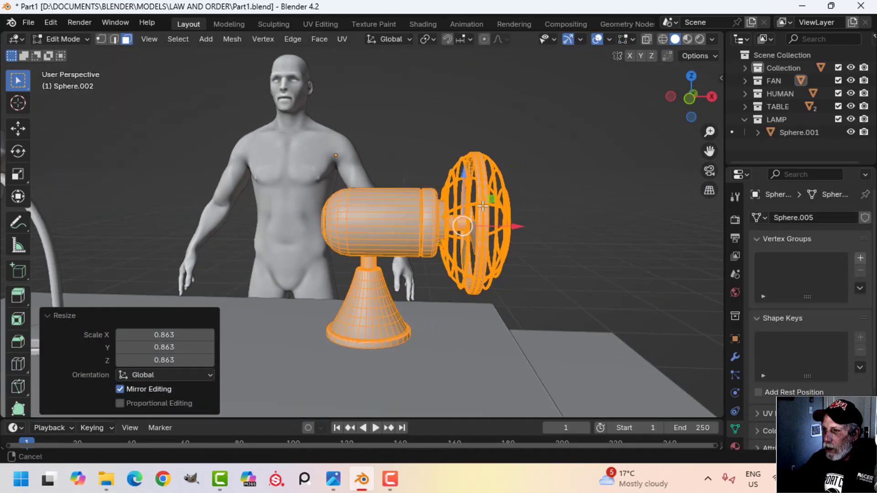
- Select the fan's cage and the front end of its motor housing in wireframe and move them about -0.066 m along X
middle_click_drag(483, 206, 446, 216)
left_click(445, 217)
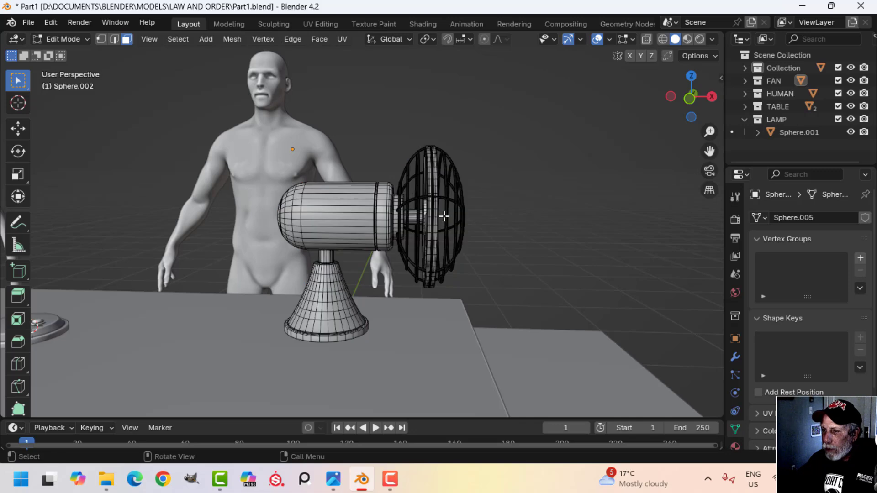
key("KP_1")
key("z")
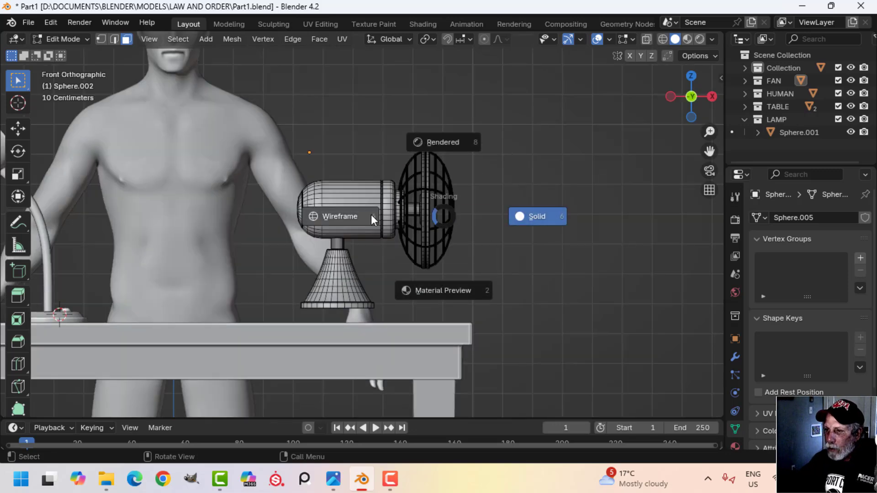
left_click(371, 215)
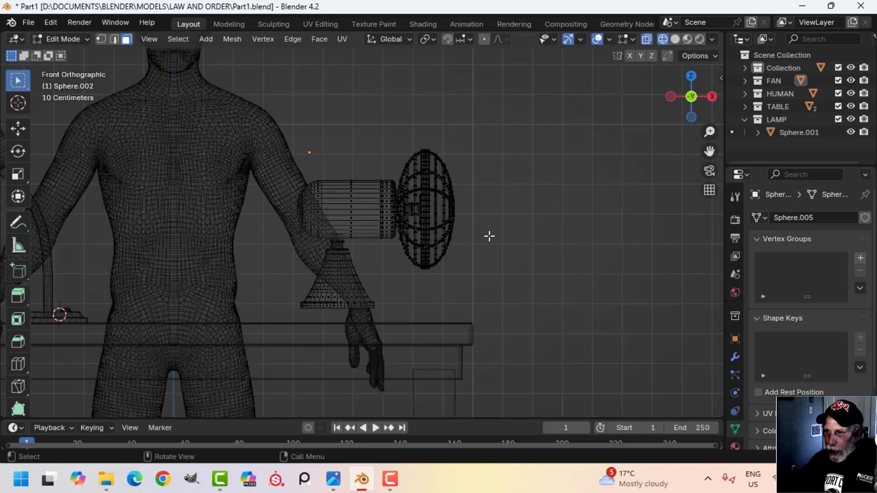
key("1")
left_click_drag(395, 191, 491, 266)
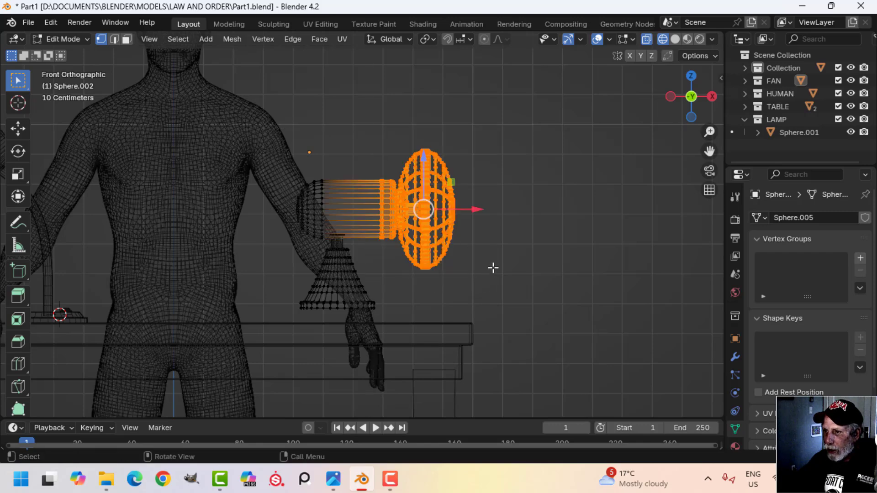
scroll(548, 242, "up", 3)
left_click_drag(532, 234, 496, 237)
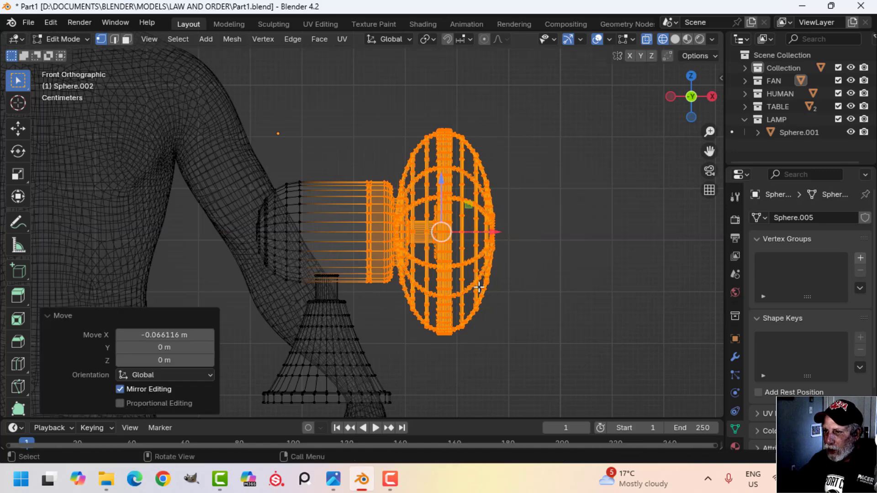
key("z")
left_click(560, 288)
scroll(470, 314, "down", 4)
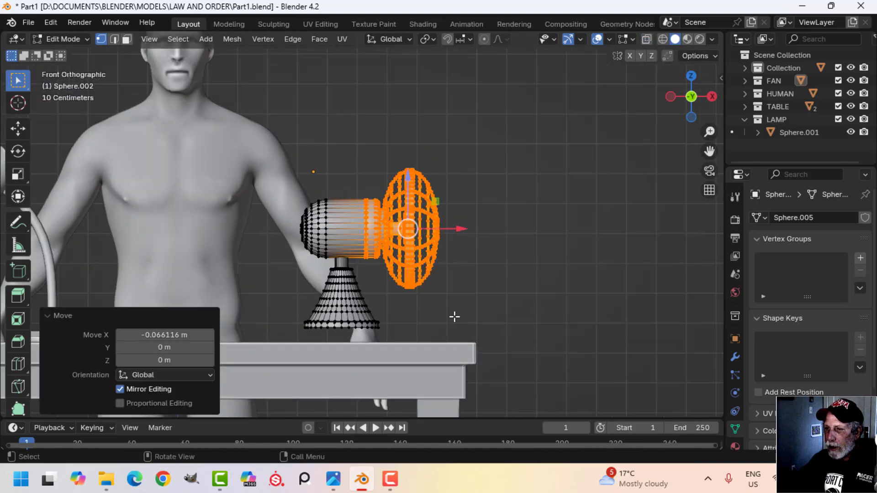
key("Tab")
- Check the shortened fan beside the lamp and save the Part1.blend file
left_click_drag(316, 126, 320, 144)
middle_click_drag(357, 162, 464, 255)
scroll(463, 255, "up", 3)
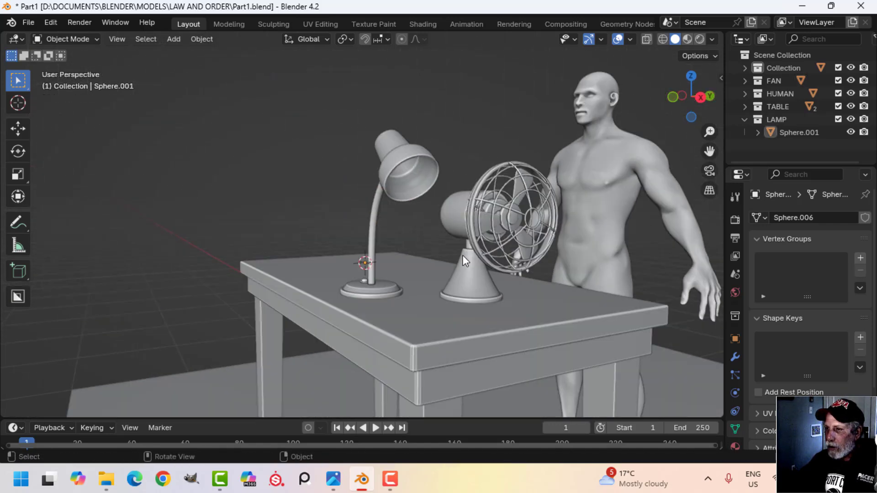
middle_click_drag(462, 256, 427, 293, "shift")
key("ctrl+s")
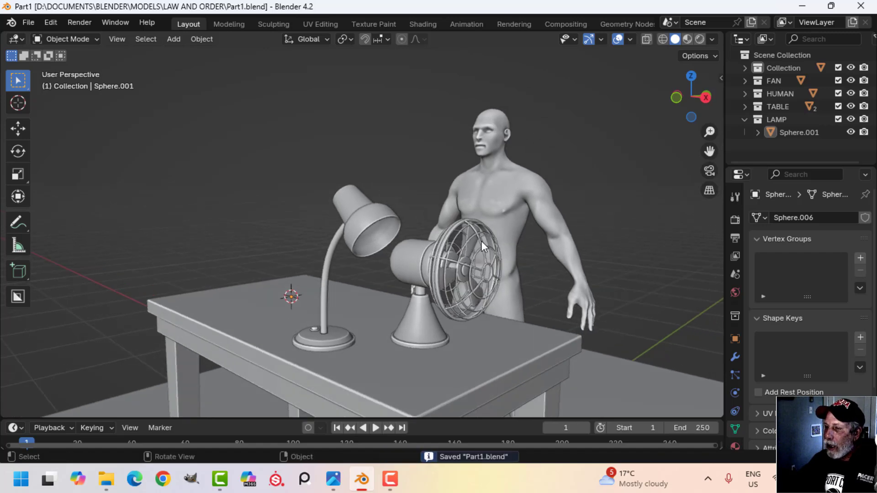
middle_click_drag(481, 240, 440, 281)
scroll(385, 283, "up", 2)
scroll(384, 283, "down", 3)
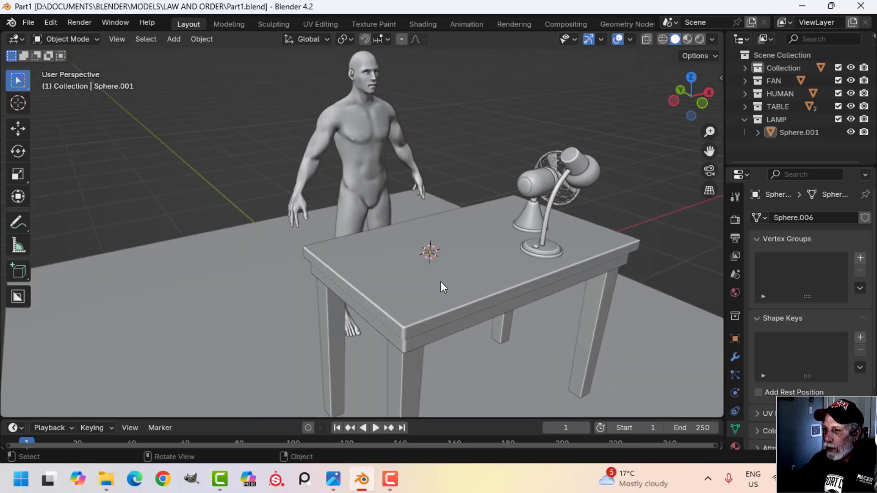
left_click(441, 282)
key("Tab")
middle_click_drag(494, 294, 468, 291)
key("alt+a")
scroll(462, 301, "down", 3)
key("Tab")
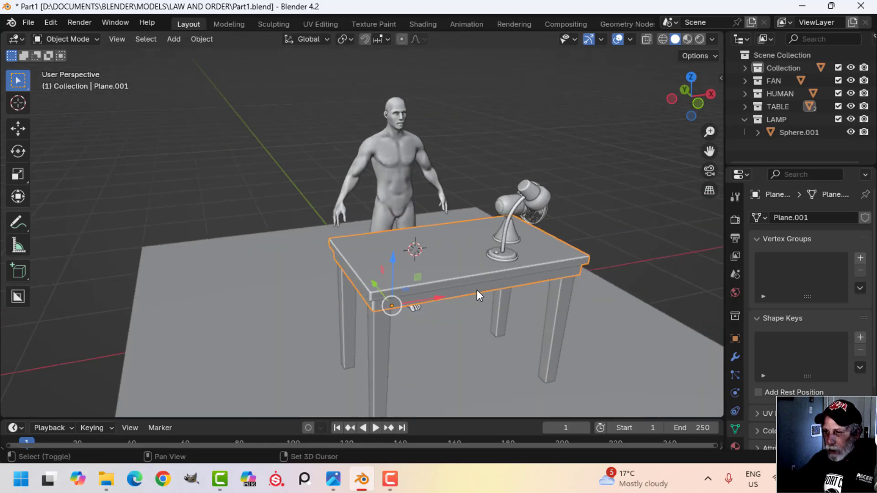
- Add a plane on the tabletop, scale it down and extrude it upward about 0.366 m into a block
key("shift+a")
mouse_move(454, 196)
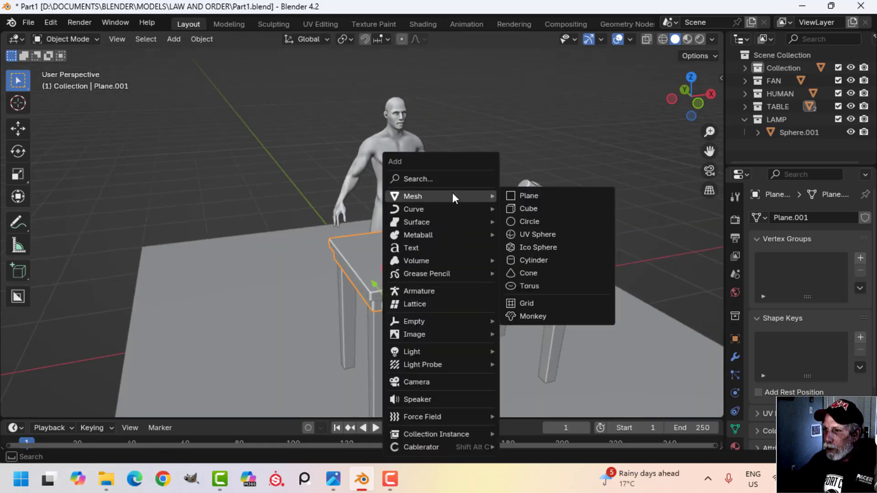
left_click(533, 198)
key("Tab")
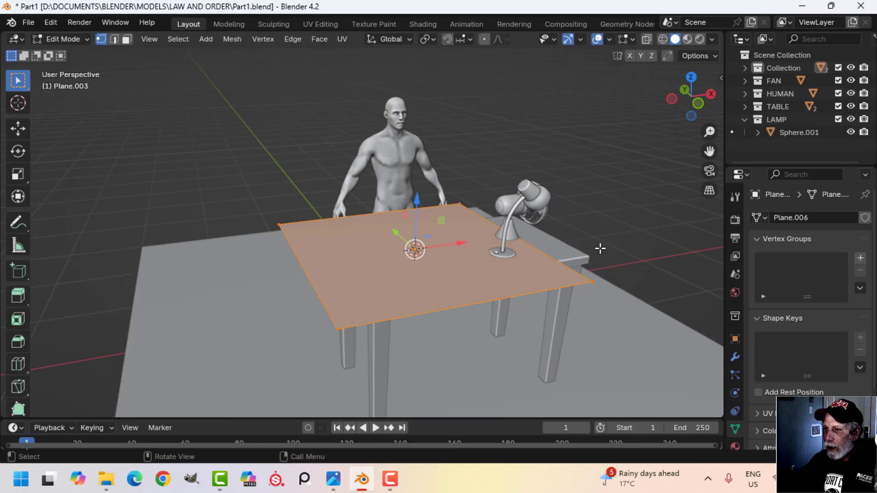
key("s")
left_click(458, 258)
middle_click_drag(458, 258, 501, 276)
key("e")
left_click(496, 235)
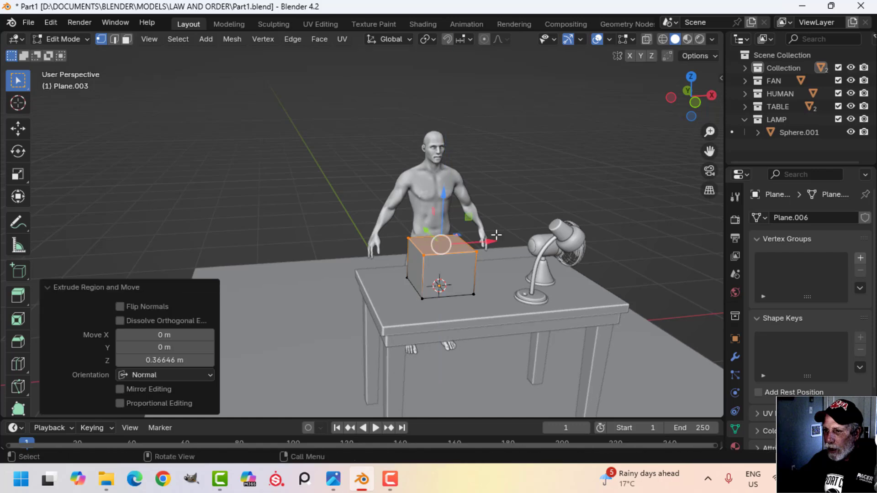
- Lower the block's top edge on the side away from the lamp to slope its top, and scale the whole block along Y
mouse_move(443, 214)
left_mouse_down()
mouse_move(429, 213)
mouse_move(429, 220)
left_mouse_up()
key("2")
key("a")
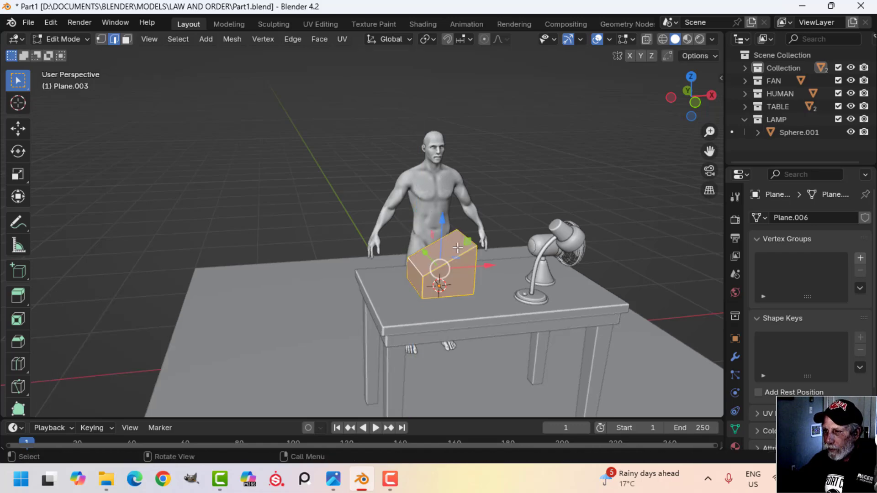
middle_click_drag(433, 267, 470, 225)
scroll(515, 288, "up", 3)
key("s")
key("y")
left_click(536, 286)
key("alt+a")
middle_click_drag(468, 303, 491, 286)
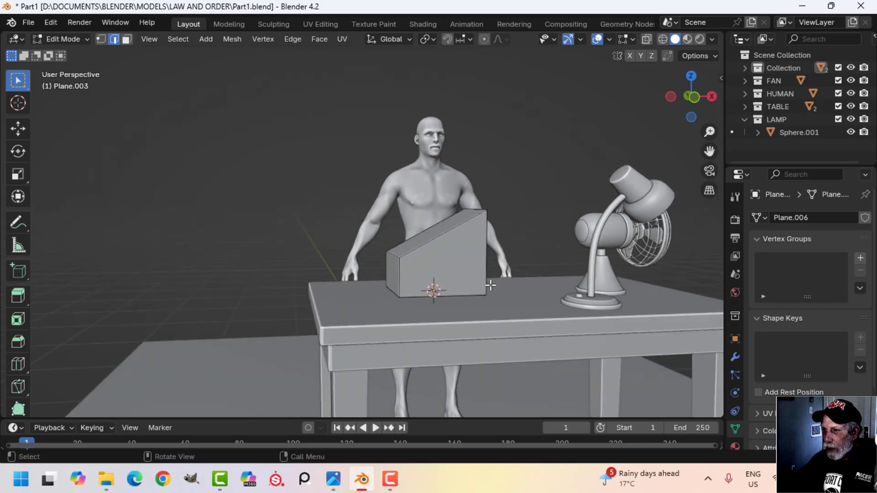
- Isolate the sloped block in local view and move its bottom face slightly down along Z
key("Tab")
key("KP_Divide")
key("Tab")
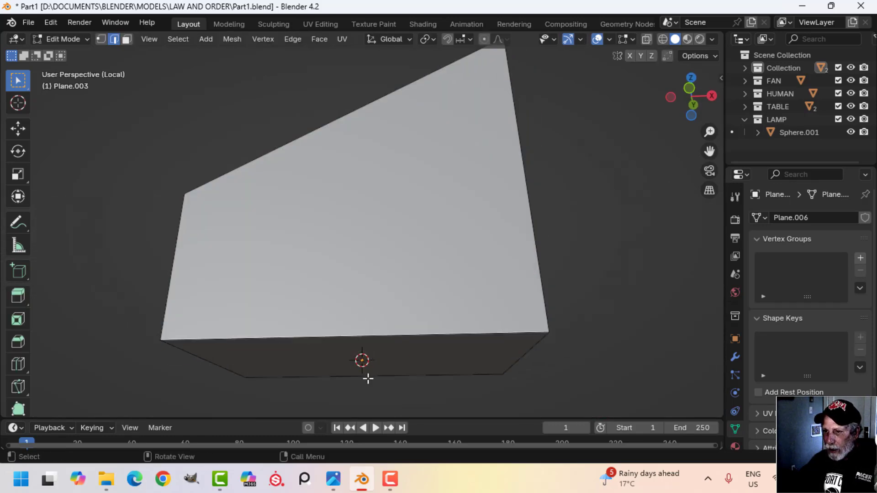
key("3")
left_click(367, 354)
scroll(366, 353, "down", 3)
middle_click_drag(367, 353, 413, 306)
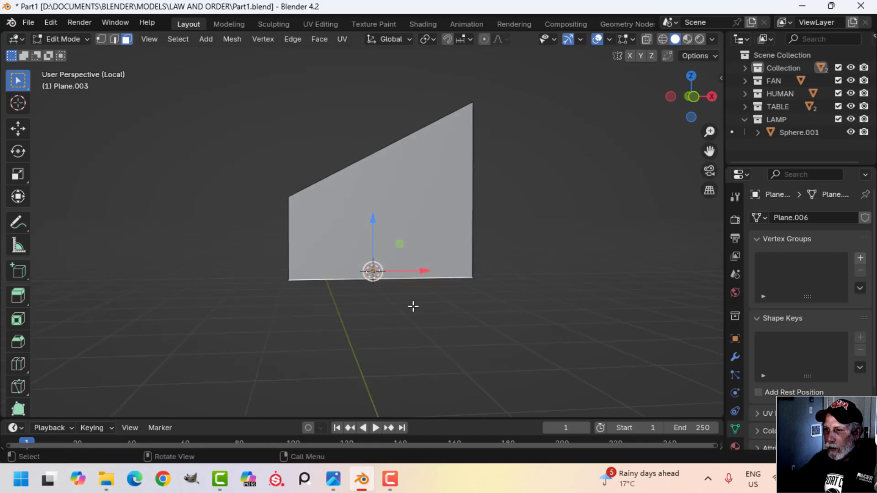
key("g")
key("z")
left_click(384, 244)
- Raise the block's higher top edge along Z to steepen the slope
middle_click_drag(383, 244, 448, 278)
middle_click_drag(496, 256, 453, 306, "shift")
key("alt+a")
left_click(454, 185)
middle_click_drag(496, 263, 505, 314, "shift")
left_click_drag(463, 197, 465, 168)
key("alt+a")
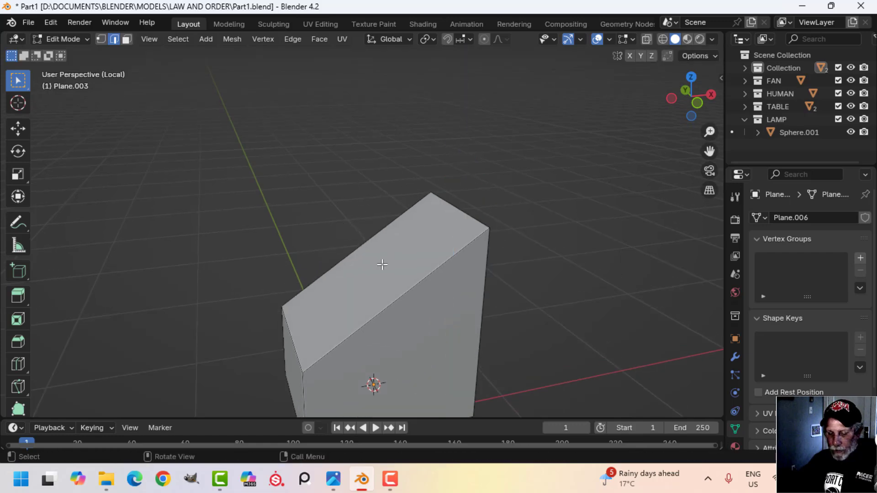
- Delete the sloped top face to open the block into a hollow box
left_click(381, 262)
key("x")
left_click(465, 297)
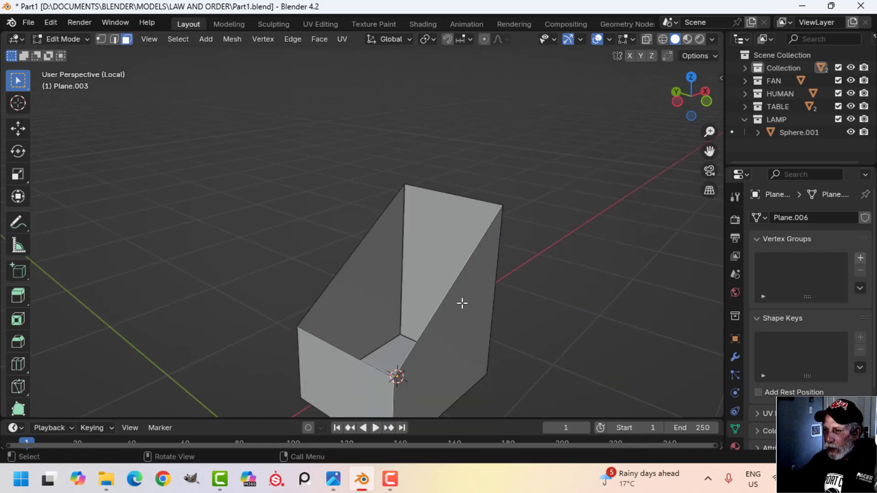
middle_click_drag(462, 304, 413, 296)
scroll(419, 310, "down", 3)
key("Tab")
key("alt+a")
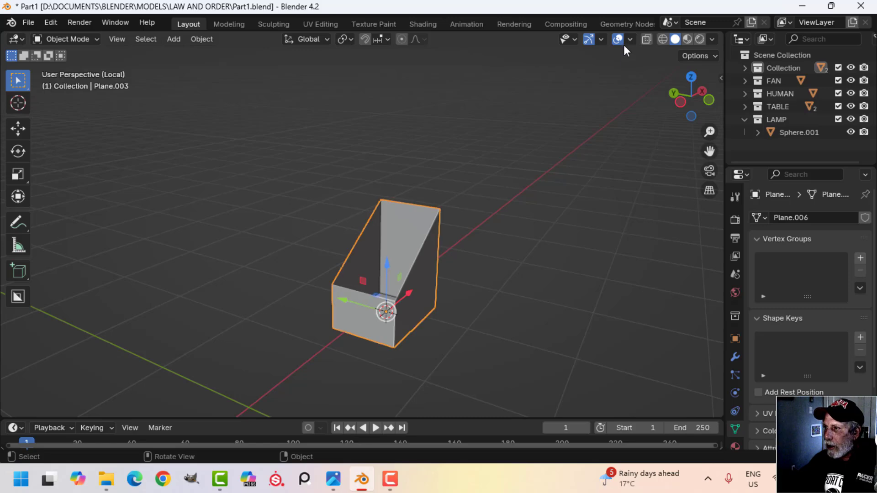
- Check the open box's face orientation with the Face Orientation overlay and turn the overlay off again
left_click(630, 40)
left_click(585, 273)
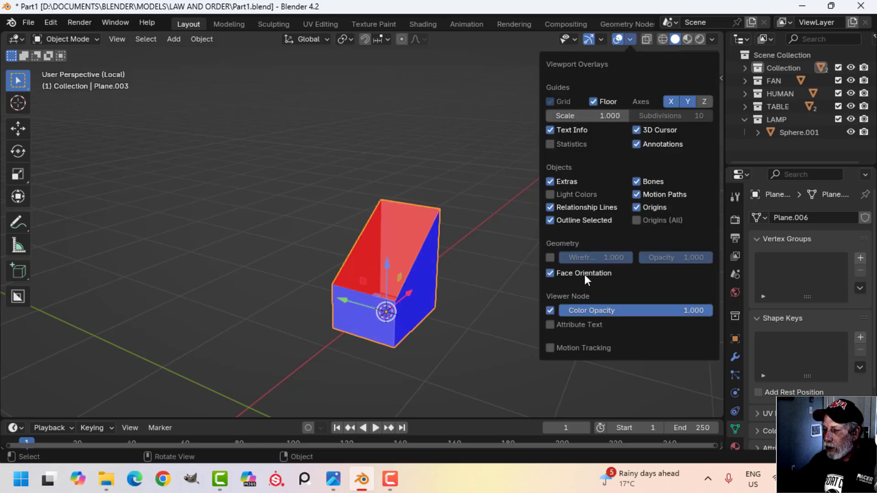
left_click(585, 274)
key("Tab")
key("a")
scroll(484, 299, "up", 3)
middle_click_drag(483, 300, 483, 279)
key("Tab")
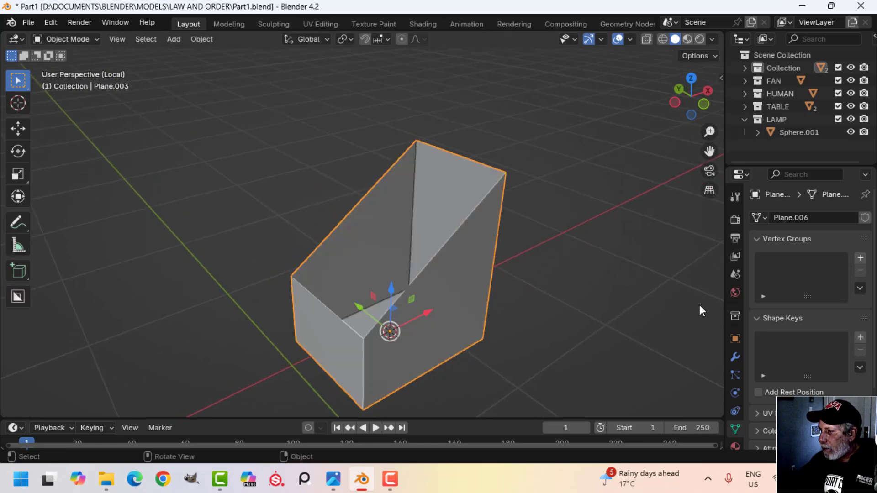
- Add a Solidify modifier with a thickness of 0.018 m to the box and apply it
left_click(734, 357)
left_click(800, 217)
mouse_move(795, 216)
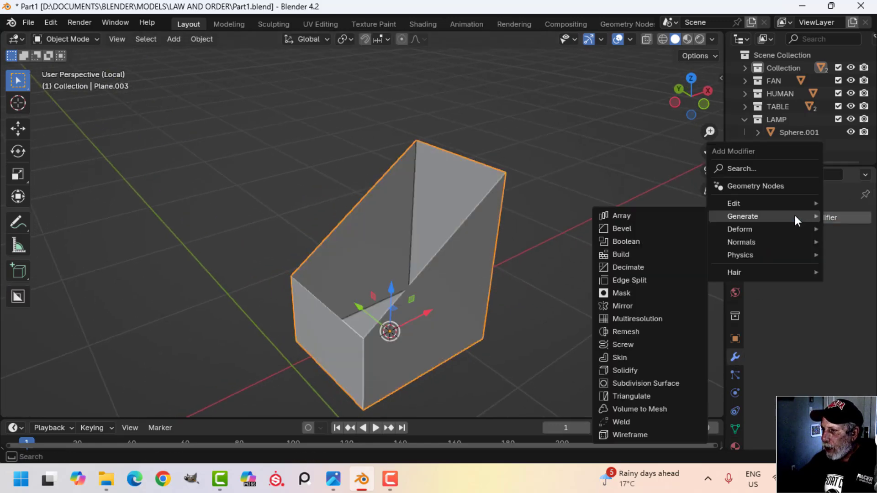
left_click(637, 368)
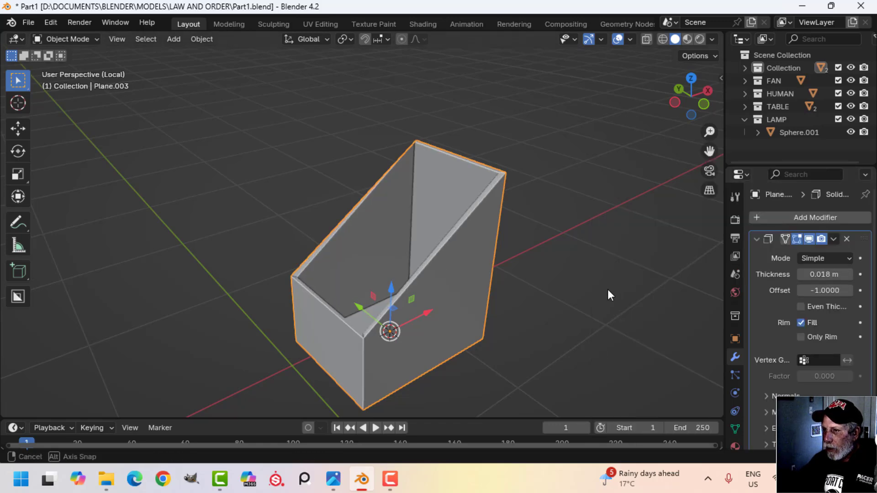
middle_click_drag(608, 291, 732, 265)
left_click(832, 238)
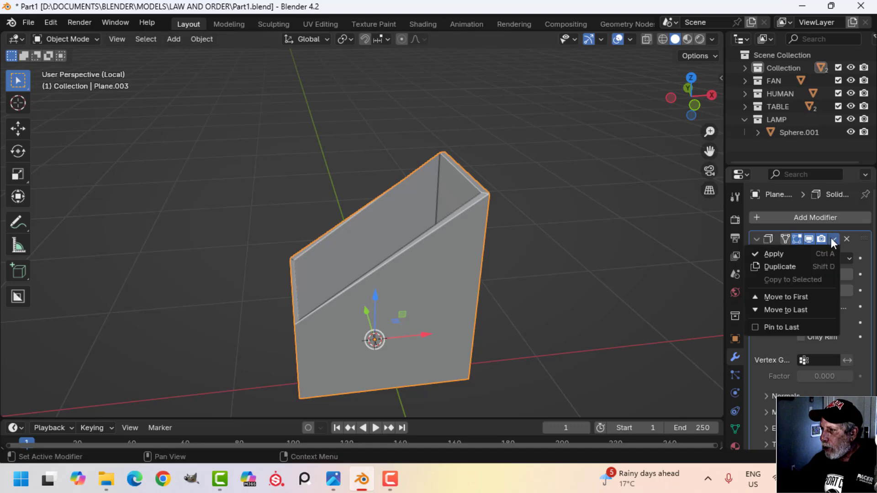
left_click(806, 256)
- Raise the outer rim edge at the box's low end about 0.007 m and at its high end about 0.006 m along Z
key("Tab")
scroll(307, 287, "up", 2)
key("alt+a")
middle_click_drag(384, 278, 394, 238)
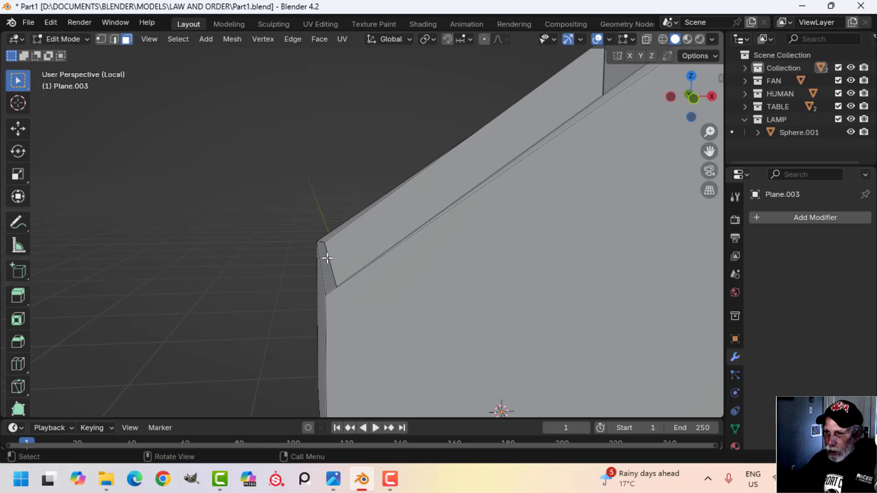
left_click_drag(331, 259, 390, 261)
left_click_drag(331, 216, 330, 208)
middle_click_drag(331, 208, 524, 209)
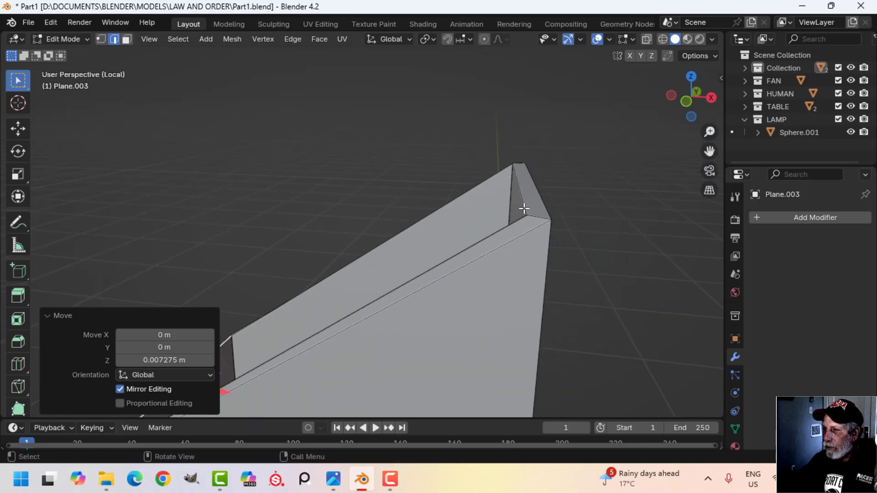
left_click(533, 180)
left_click_drag(540, 150, 541, 148)
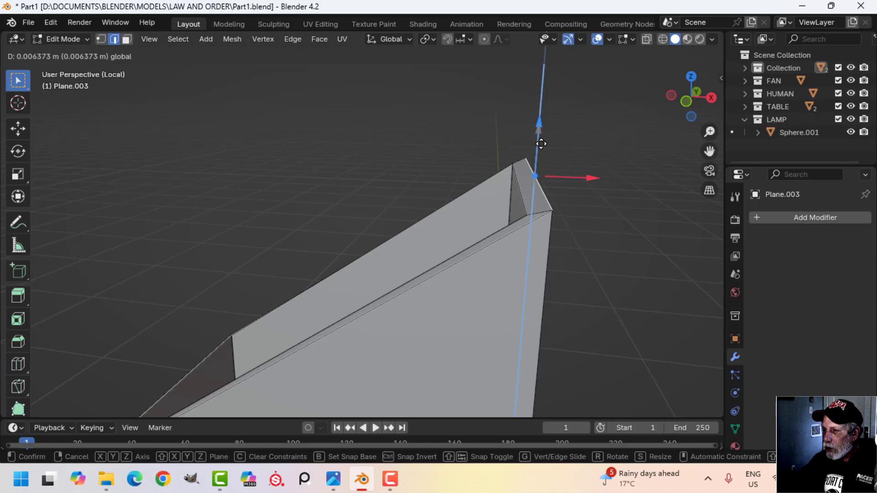
left_click_drag(540, 143, 541, 143)
middle_click_drag(541, 145, 410, 310)
- Select the box's vertical corner edges and bevel them about 0.003 m with 2 segments
key("Tab")
scroll(577, 266, "down", 3)
left_click(577, 261)
key("Tab")
scroll(420, 320, "up", 3)
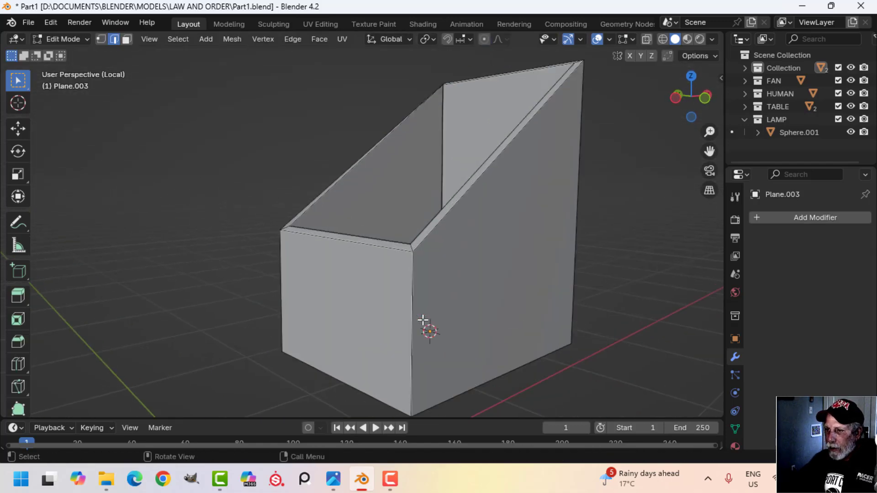
scroll(423, 319, "up", 1)
left_click(430, 309, "alt")
middle_click_drag(429, 308, 413, 280)
middle_click_drag(326, 311, 273, 254)
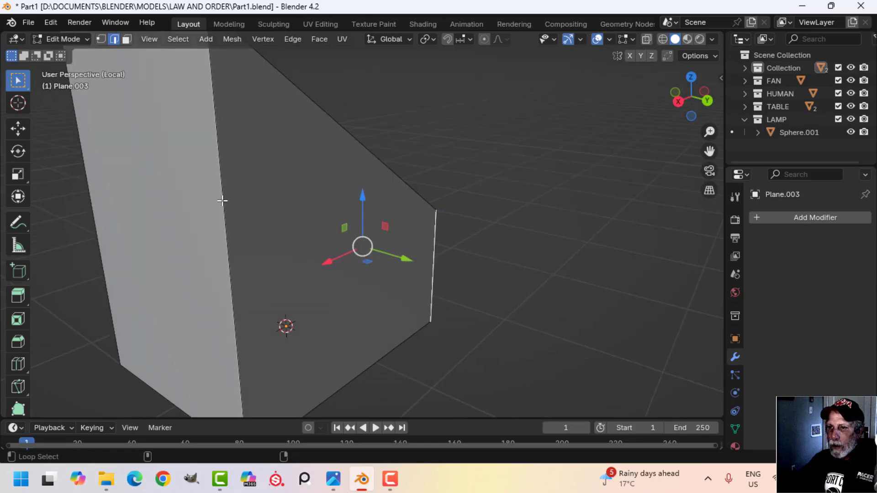
middle_click_drag(219, 265, 346, 278)
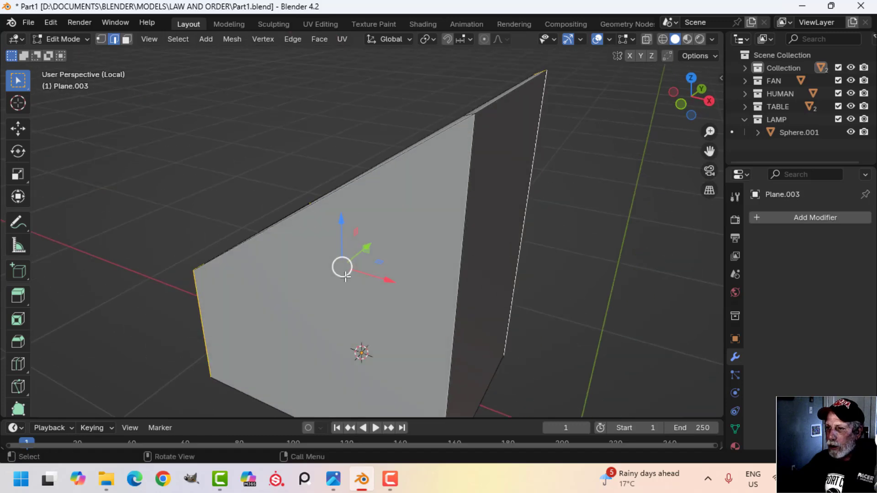
middle_click_drag(460, 206, 507, 294)
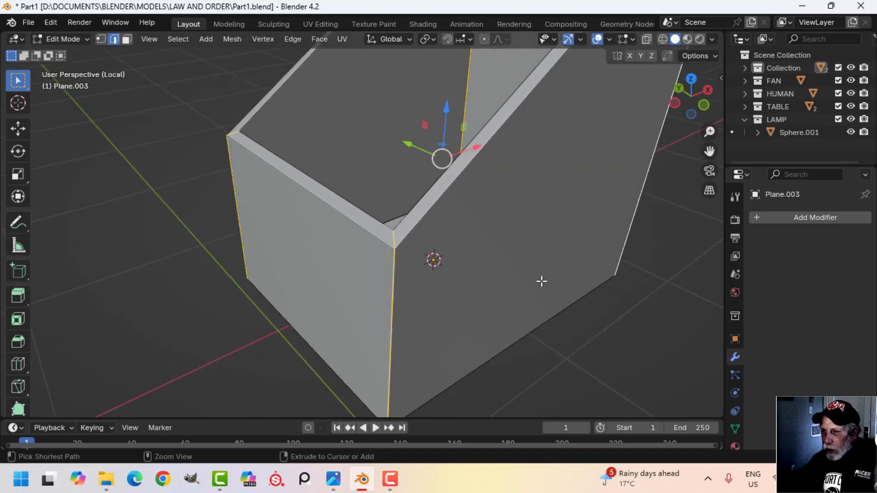
key("ctrl+b")
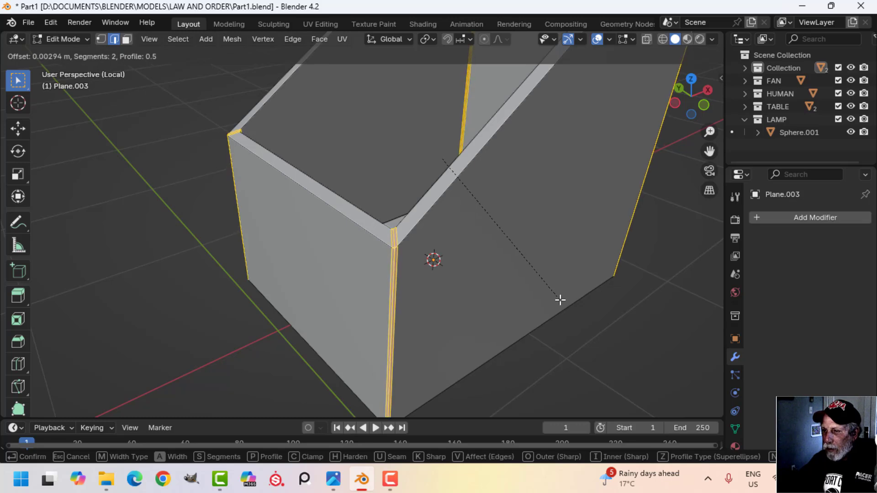
left_click(560, 299)
- Select the inner and outer rim edge loops of the box and bevel them about 0.002 m with 2 segments
left_click(430, 239)
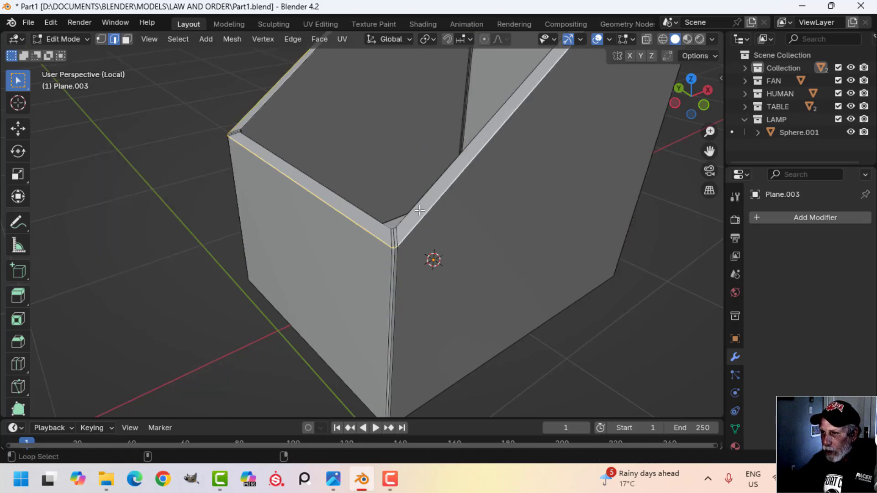
middle_click_drag(508, 271, 442, 321, "shift")
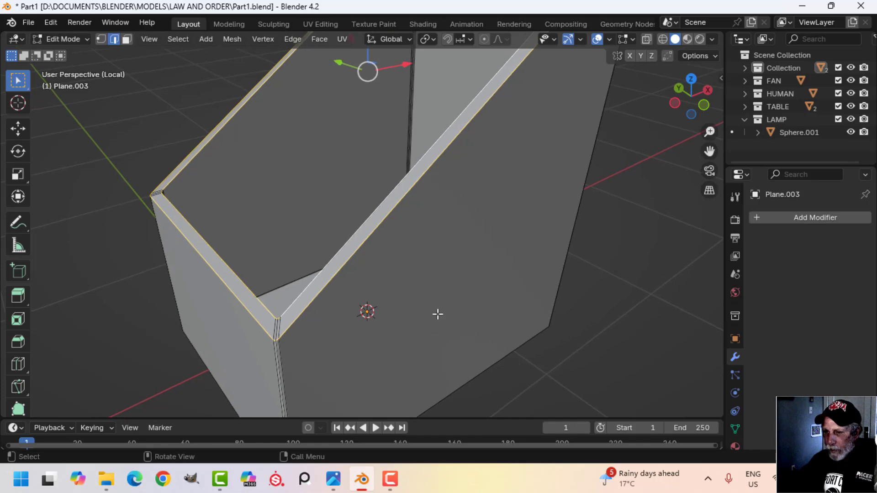
key("ctrl+b")
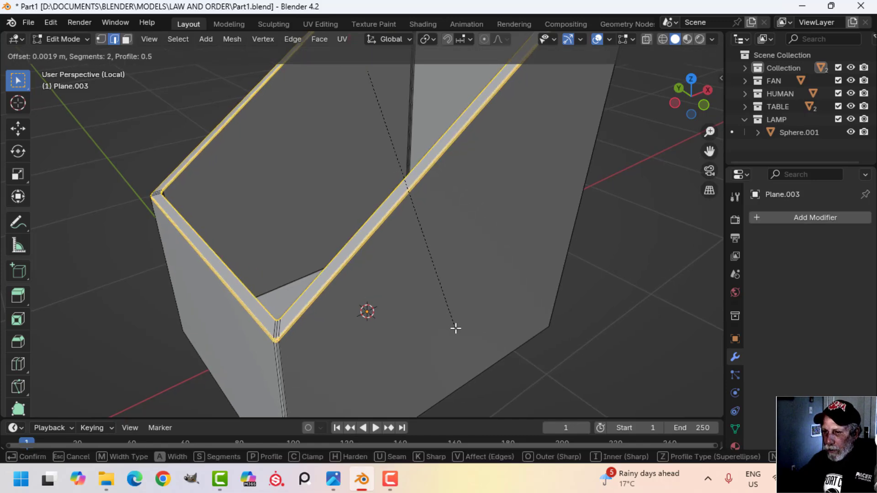
left_click(459, 333)
- Delete the outer face on the underside of the box
key("Tab")
scroll(436, 323, "down", 5)
middle_click_drag(434, 320, 366, 251)
left_click(424, 308)
left_click(366, 251)
key("Tab")
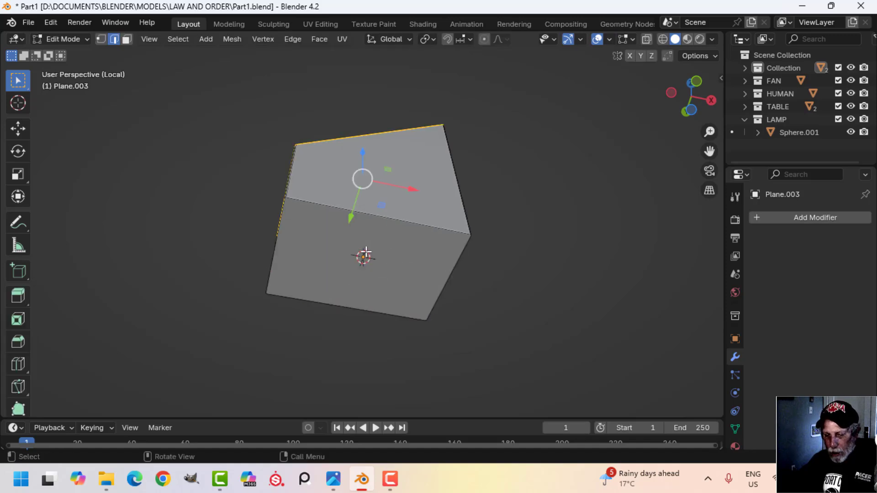
key("3")
left_click(366, 251)
key("x")
left_click(364, 232)
middle_click_drag(364, 232, 466, 387)
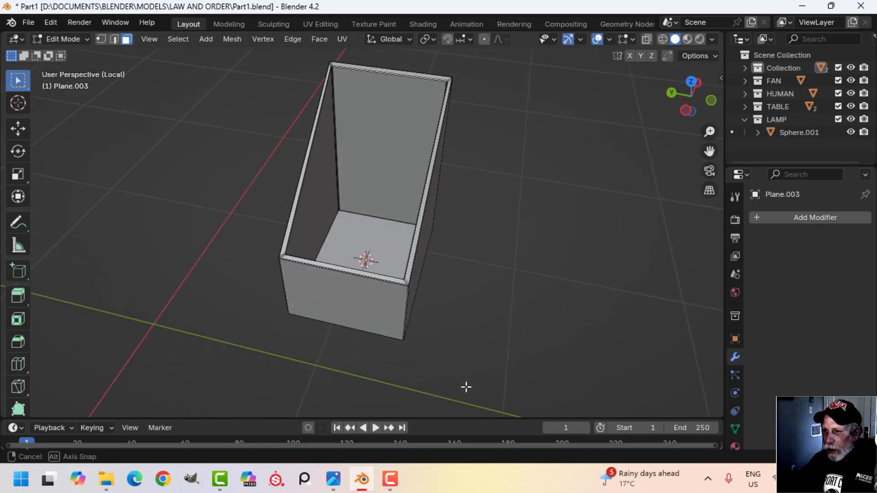
- Leave local view and move the whole box about -0.015 m along Z onto the tabletop
key("Tab")
middle_click_drag(429, 280, 354, 272)
left_click(462, 234)
scroll(398, 240, "down", 3)
key("KP_Divide")
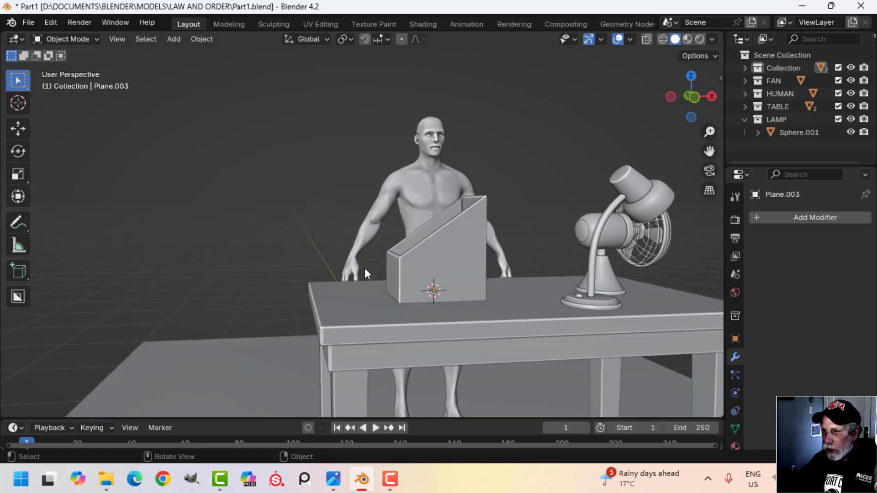
left_click(444, 255)
key("Tab")
middle_click_drag(445, 255, 516, 311)
left_click_drag(450, 202, 455, 203)
middle_click_drag(454, 203, 419, 291)
scroll(486, 306, "up", 2)
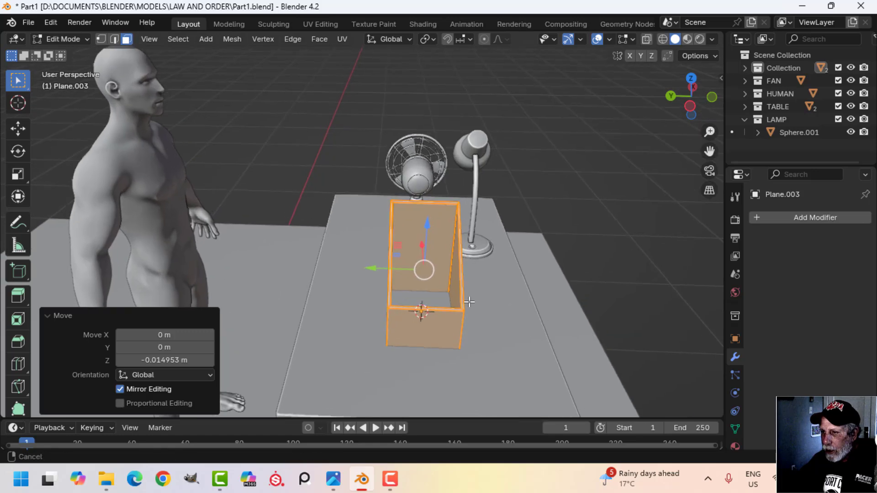
- Select the box side nearer the human figure in a wireframe top view and move it inward along Y to narrow the box
key("KP_7")
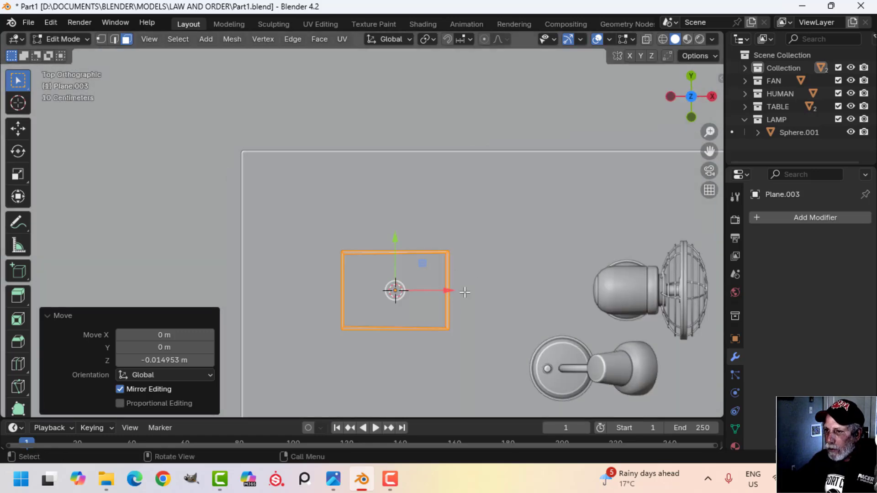
key("z")
left_click(361, 289)
left_click_drag(274, 200, 494, 274)
left_click_drag(393, 199, 398, 219)
key("z")
left_click(493, 216)
mouse_move(494, 215)
middle_mouse_down()
mouse_move(526, 311)
mouse_move(440, 307)
mouse_move(415, 218)
middle_mouse_up()
key("Tab")
key("Tab")
left_click_drag(389, 158, 391, 152)
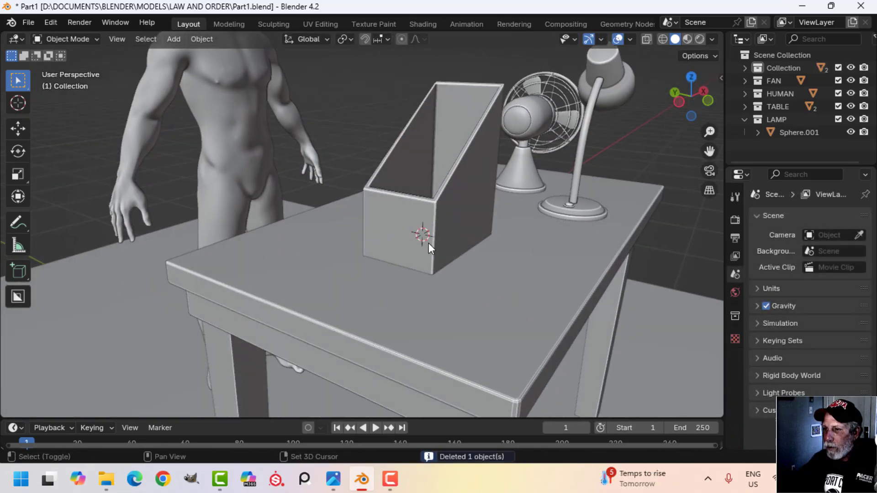
- Select the whole box mesh and snap the 3D cursor to its centre
middle_click_drag(429, 243, 448, 265)
key("Tab")
key("a")
scroll(453, 248, "up", 1)
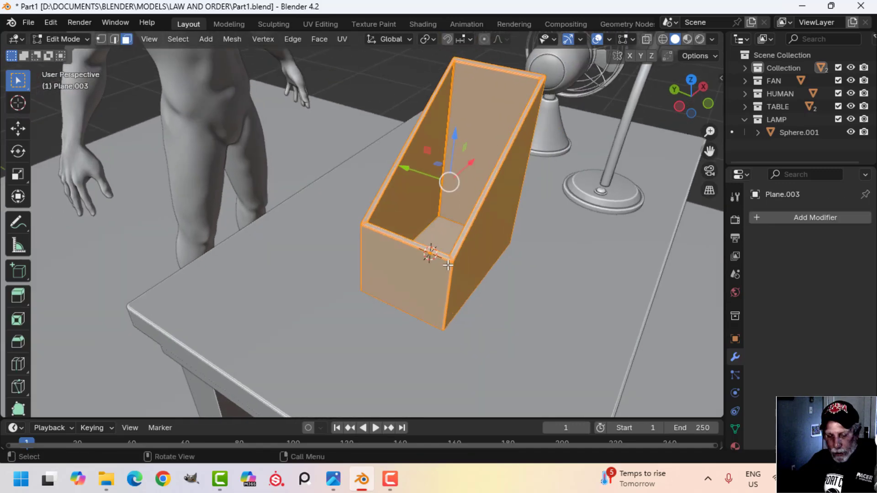
key("shift+s")
left_click(453, 328)
key("Tab")
middle_click_drag(452, 328, 475, 269)
scroll(425, 254, "up", 2)
- Add a plane at the 3D cursor, scale it down and rotate it 90° about X to stand inside the box
key("shift+a")
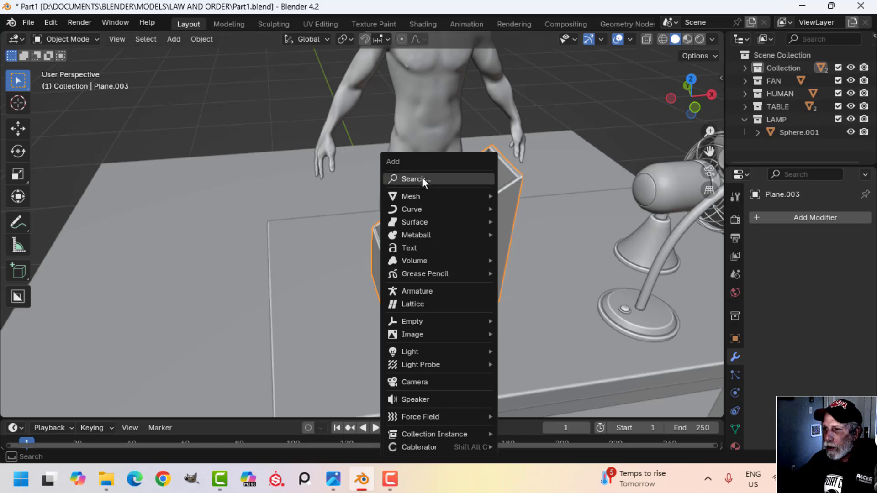
mouse_move(425, 196)
left_click(507, 193)
key("Tab")
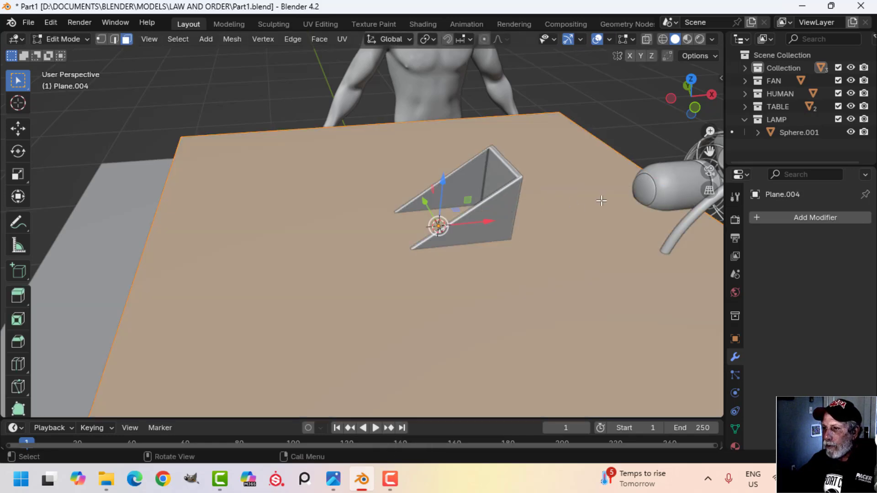
key("s")
left_click(476, 220)
middle_click_drag(476, 220, 426, 209)
type("rx90")
key("Return")
- Scale the upright plane along X and raise it about 0.067 m along Z
key("s")
key("x")
left_click(466, 237)
mouse_move(418, 209)
left_mouse_down()
mouse_move(419, 185)
mouse_move(420, 193)
left_mouse_up()
- Extrude the upright plane about 0.063 m along its normal into a thick slab
middle_click_drag(420, 193, 517, 247)
scroll(503, 251, "up", 2)
mouse_move(464, 265)
middle_mouse_down()
mouse_move(446, 270)
mouse_move(424, 253)
mouse_move(448, 271)
middle_mouse_up()
key("g")
key("z")
key("z")
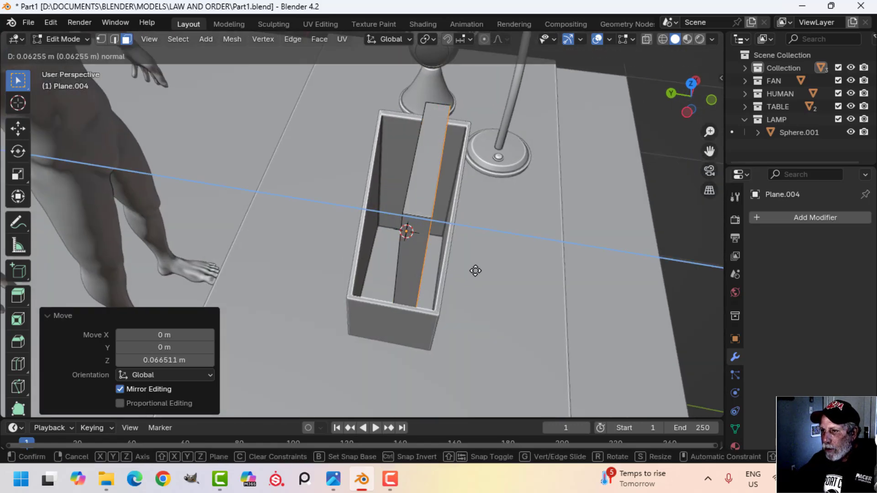
left_click(478, 270)
- Select the whole slab and shift it along Y towards the box's side nearer the human figure
key("a")
left_click_drag(384, 213, 368, 211)
middle_click_drag(432, 212, 435, 171)
- Bevel the slab's two front vertical edges about 0.028 m with several segments to round the spine
key("alt+a")
middle_click_drag(366, 206, 363, 225)
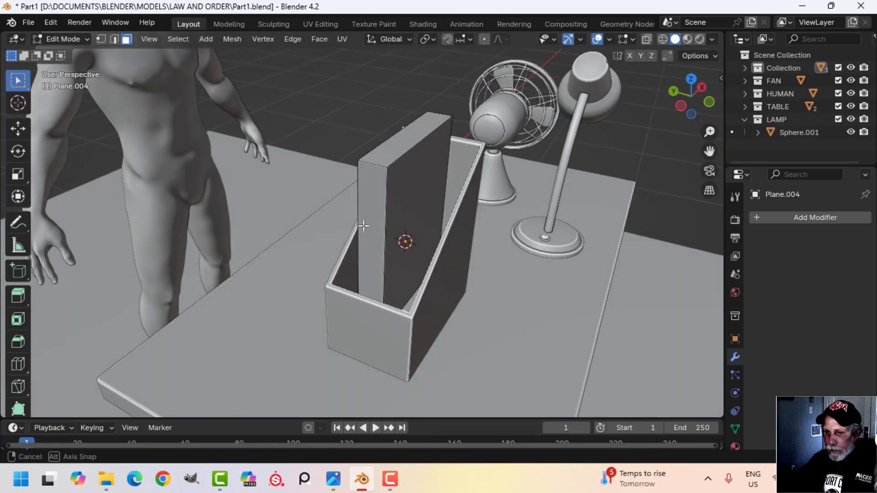
scroll(364, 225, "up", 2)
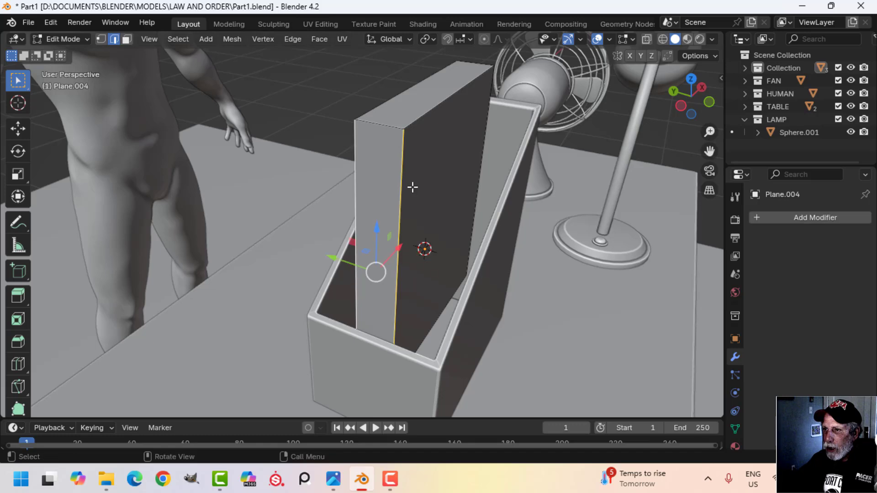
middle_click_drag(412, 188, 453, 213)
key("ctrl+b")
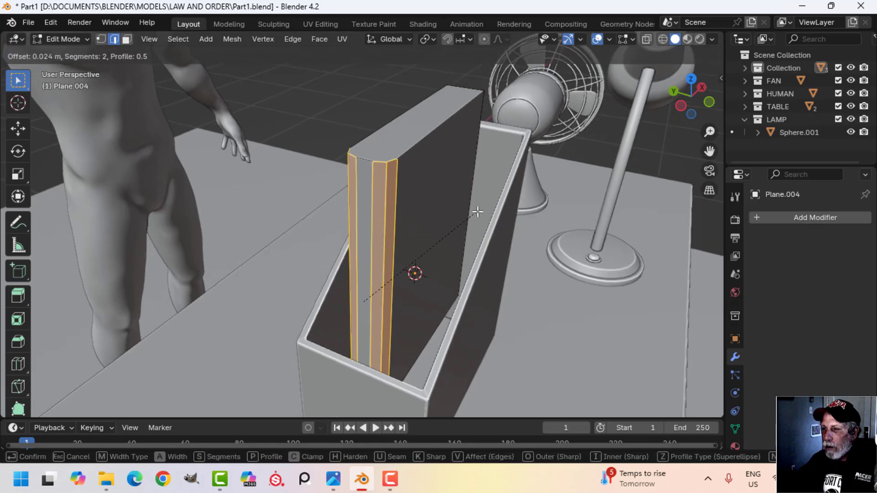
scroll(481, 211, "up", 1)
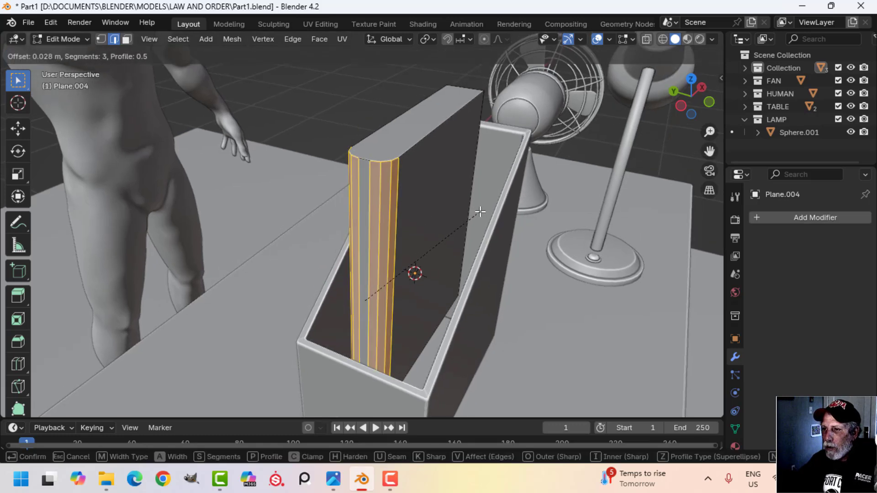
scroll(480, 211, "up", 1)
left_click(480, 211)
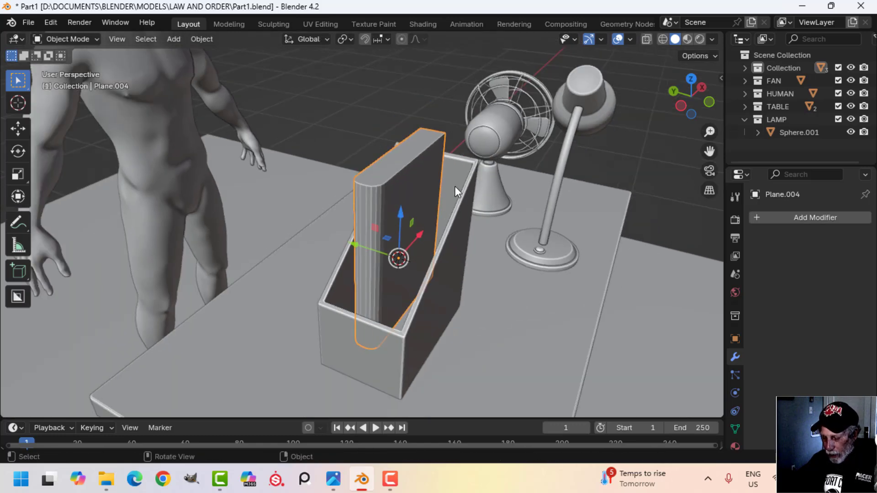
- Isolate the slab in local view and inset its top, rear and bottom faces together by about 0.008 m
key("KP_Divide")
middle_click_drag(371, 234, 370, 263)
key("Tab")
left_click(378, 231)
middle_click_drag(378, 234, 458, 273)
scroll(439, 277, "down", 2)
middle_click_drag(409, 288, 423, 288, "shift")
left_click_drag(474, 276, 390, 266)
middle_click_drag(390, 267, 398, 176)
left_click(349, 171, "shift")
left_click(337, 293, "shift")
middle_click_drag(441, 251, 438, 337)
scroll(431, 227, "up", 2)
middle_click_drag(431, 227, 486, 364, "shift")
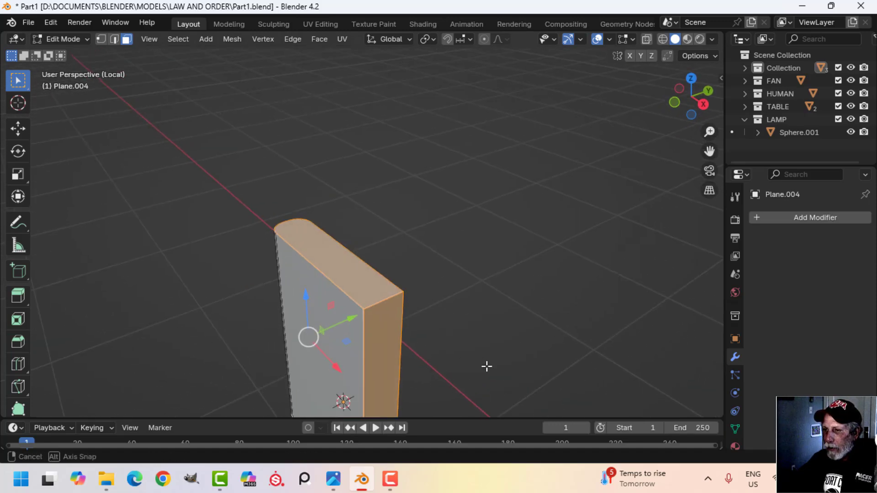
key("i")
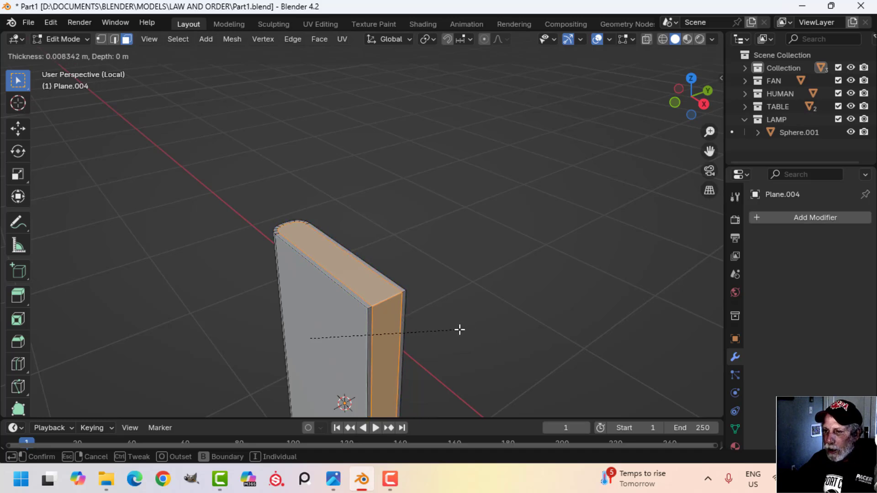
left_click(460, 329)
- Extrude the inset faces in place and shrink them inward about 0.005 m to recess the pages within the cover
middle_click_drag(297, 257, 487, 279)
key("g")
key("z")
key("Escape")
key("alt+s")
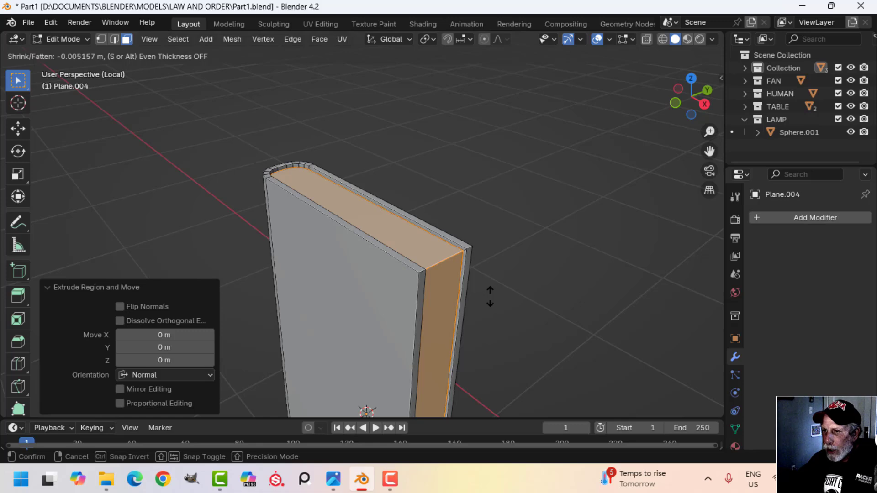
left_click(490, 294)
- Bevel the top and bottom corner edges on the book's page side about 0.003 m with 2 segments
middle_click_drag(441, 306, 459, 264)
scroll(489, 312, "up", 2)
key("alt+a")
key("2")
scroll(428, 255, "down", 3)
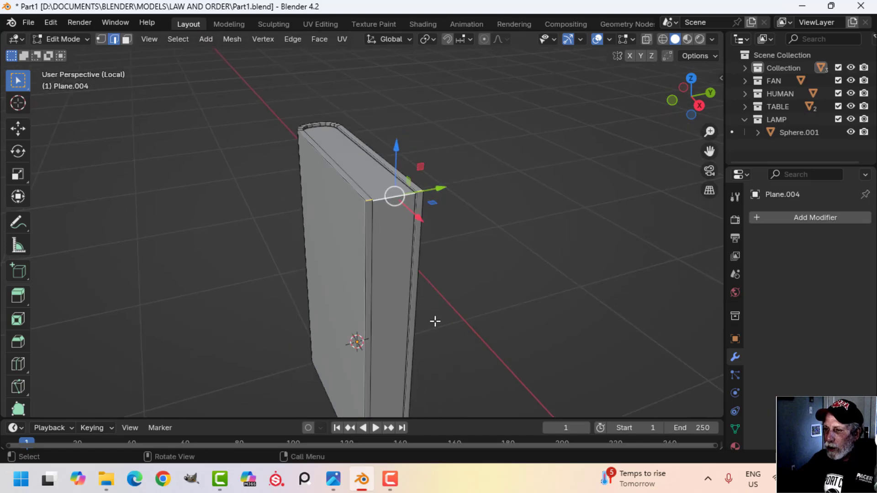
middle_click_drag(435, 321, 432, 205)
middle_click_drag(436, 295, 441, 267)
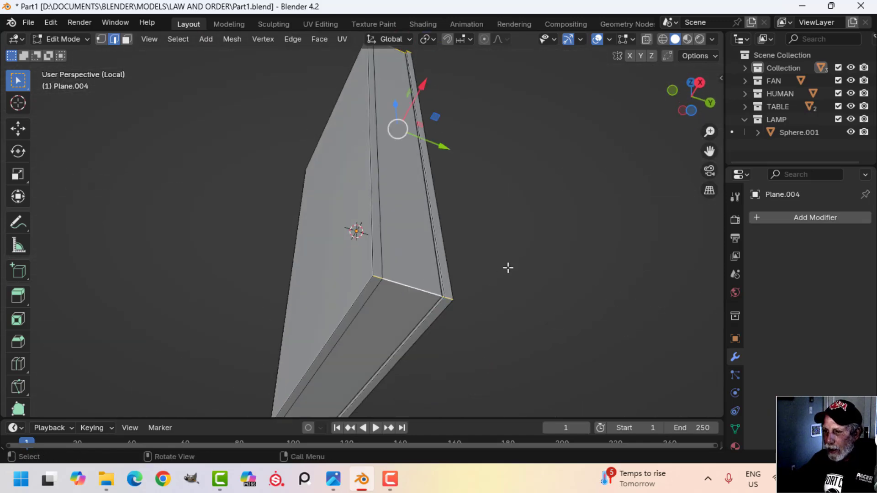
key("ctrl+b")
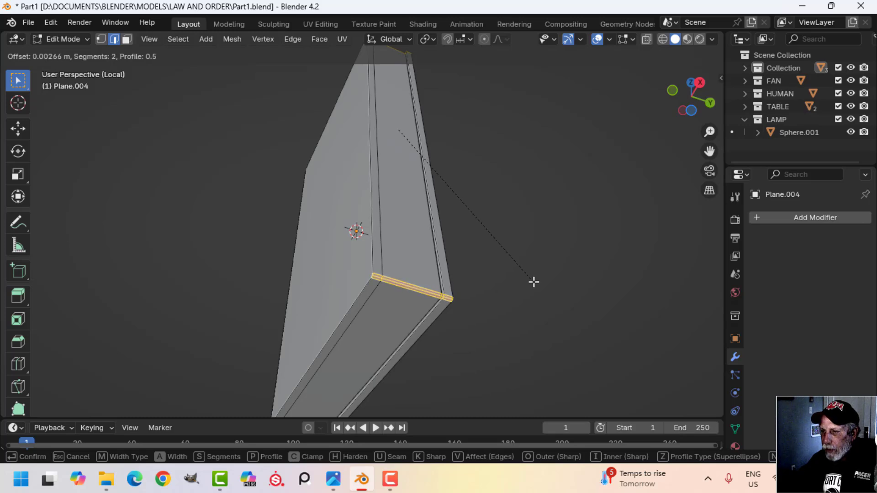
left_click(534, 282)
- Bevel the edge loops running around the cover's inner and outer rims with 2 segments
key("alt+a")
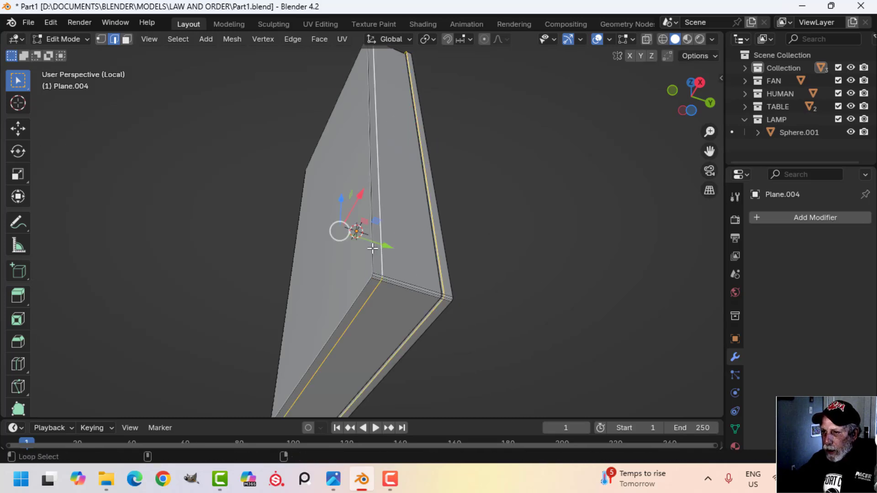
middle_click_drag(434, 308, 486, 303)
middle_click_drag(331, 306, 358, 320)
scroll(329, 314, "up", 3)
middle_click_drag(268, 329, 403, 266)
mouse_move(343, 278)
middle_mouse_down()
mouse_move(407, 274)
mouse_move(333, 276)
middle_mouse_up()
key("ctrl+b")
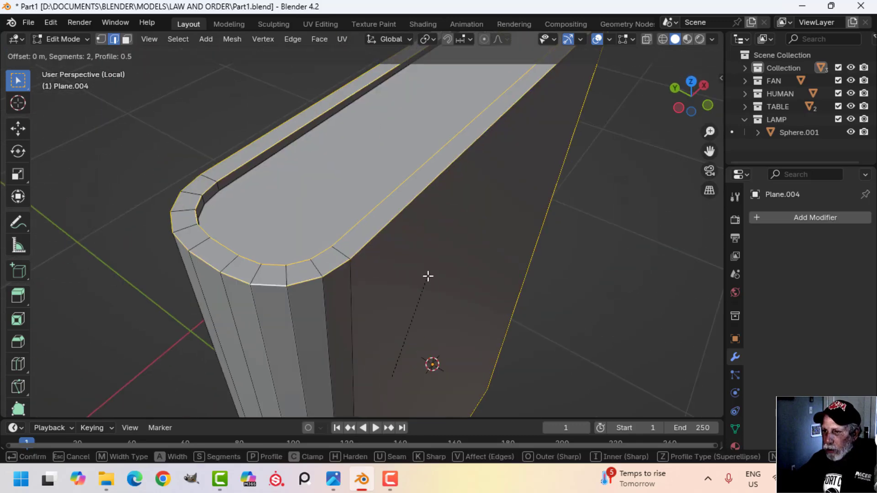
left_click(433, 260)
- Leave mesh editing, deselect the book and bring the full scene back from local view
scroll(434, 266, "down", 3)
key("Tab")
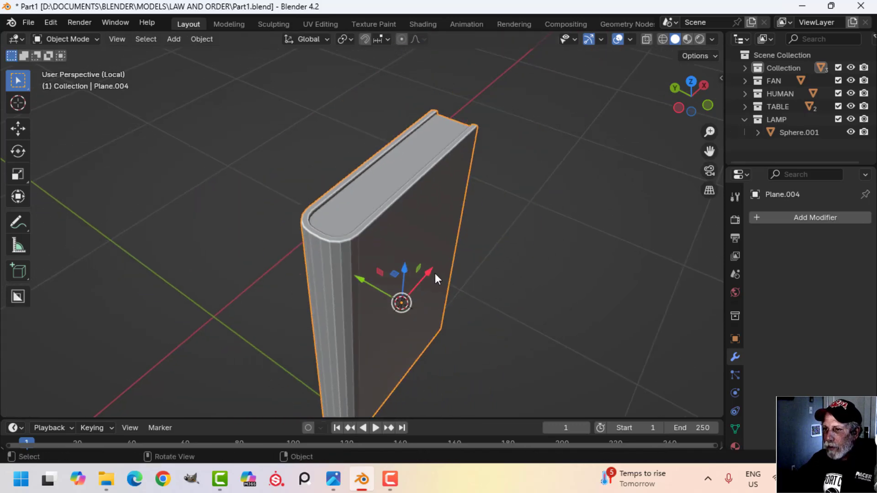
key("alt+a")
middle_click_drag(435, 273, 373, 248)
key("KP_Divide")
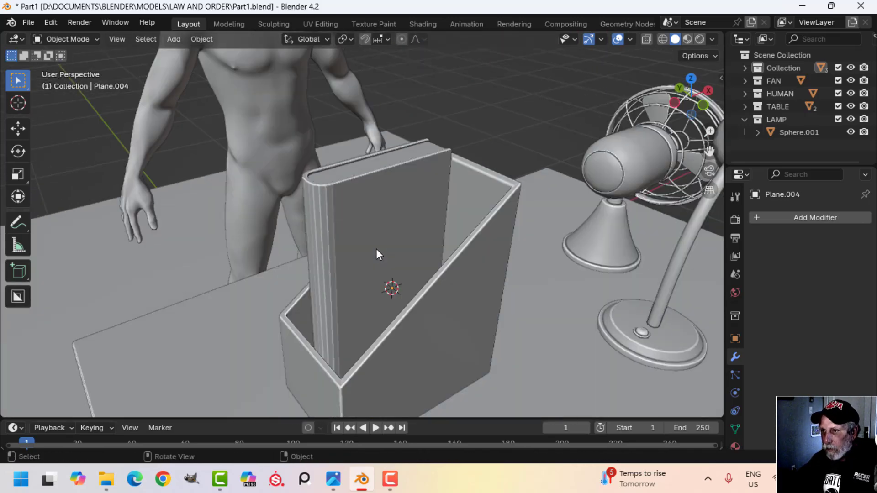
- Adjust the whole book's height along Z and shift it along Y against the box wall nearer the human figure
key("Tab")
key("a")
scroll(392, 292, "up", 2)
middle_click_drag(382, 310, 382, 280)
key("g")
key("z")
left_click(377, 242)
key("g")
key("y")
left_click_drag(344, 271, 324, 273)
middle_click_drag(409, 273, 389, 287)
key("g")
right_click(389, 287)
- Duplicate the book and place the copy beside it inside the box, -0.096 m along Y
key("shift+d")
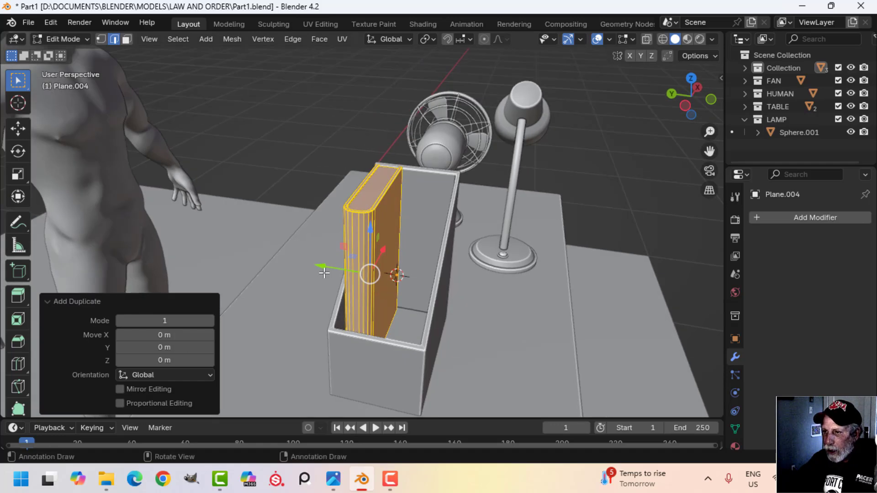
key("y")
left_click(363, 284)
- Scale the second book to 0.942 and lower it about 0.014 m along Z inside the box
key("s")
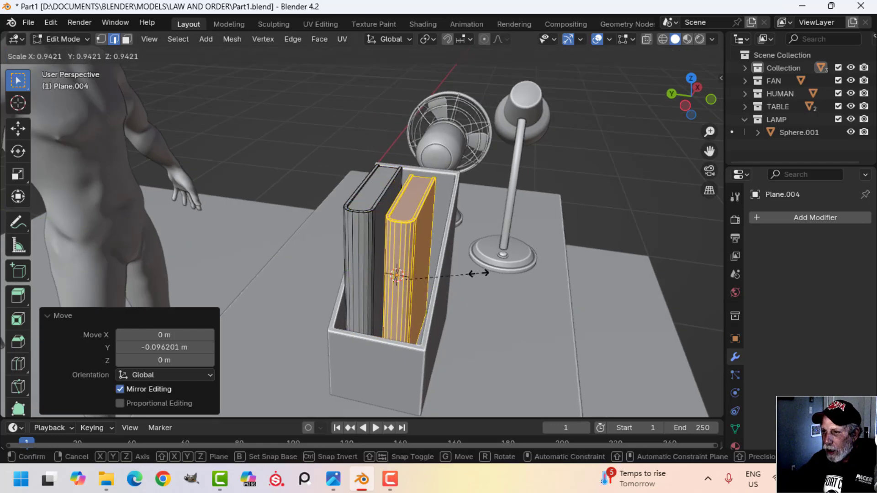
left_click(470, 273)
middle_click_drag(470, 273, 433, 227)
key("g")
key("z")
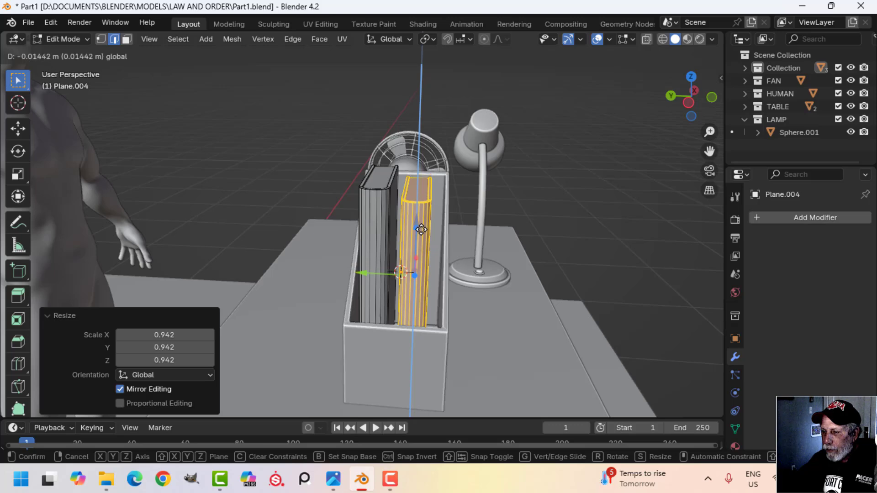
left_click(420, 230)
- Select the file box together with its books and scale their meshes uniformly to 0.697
key("Tab")
scroll(499, 289, "down", 5)
middle_click_drag(500, 289, 411, 283)
scroll(401, 278, "up", 3)
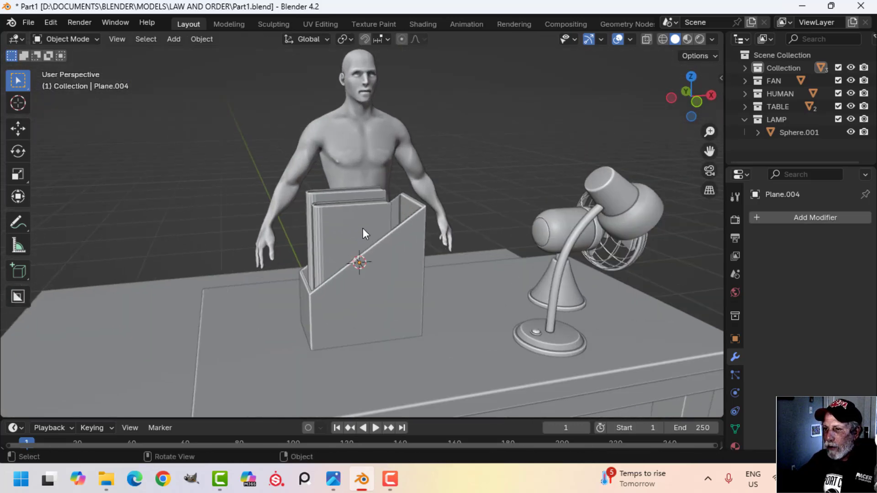
left_click(362, 229)
left_click(412, 270)
key("Tab")
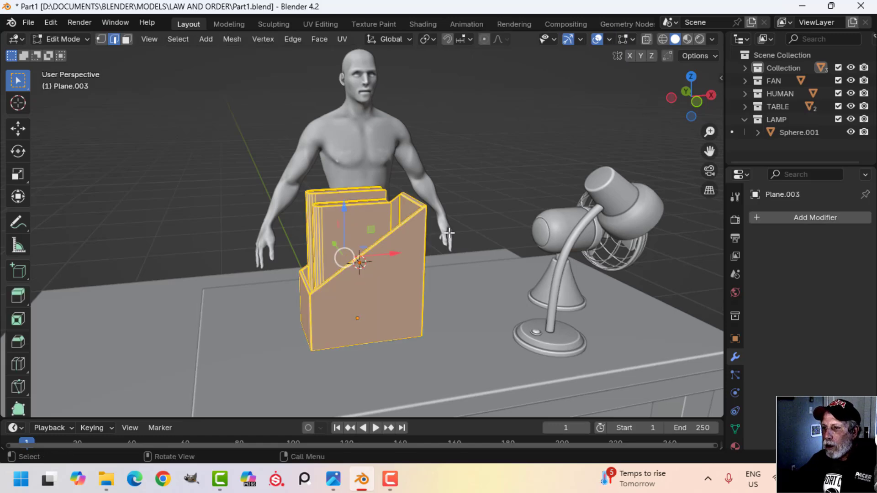
key("s")
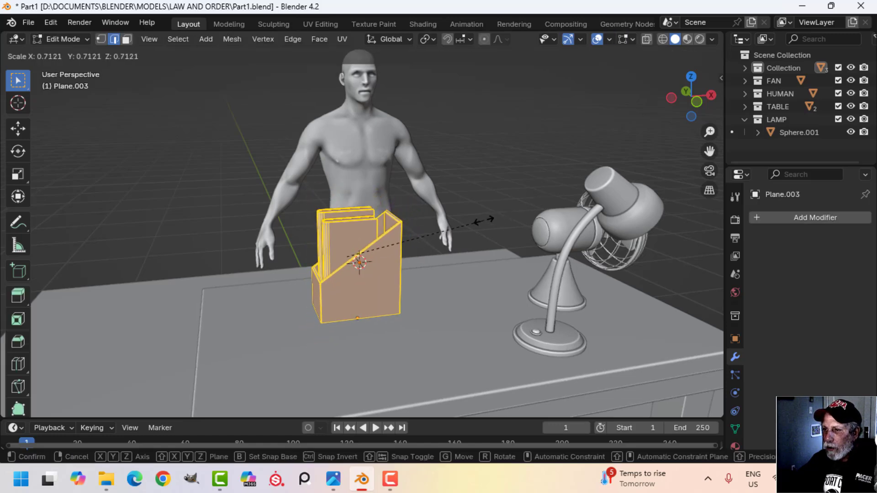
left_click(462, 257)
- Lower the box and books about 0.091 m onto the tabletop and rotate them 90° about Z
middle_click_drag(462, 257, 356, 204)
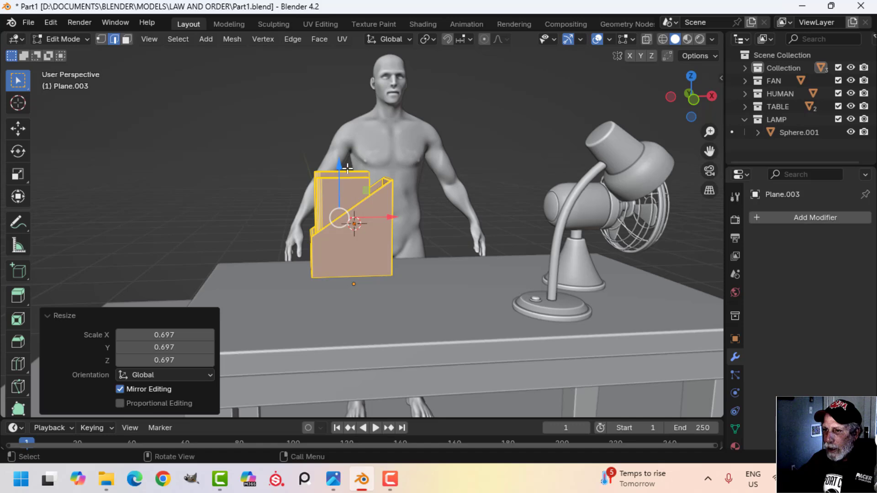
left_click_drag(347, 168, 361, 196)
middle_click_drag(425, 278, 441, 294)
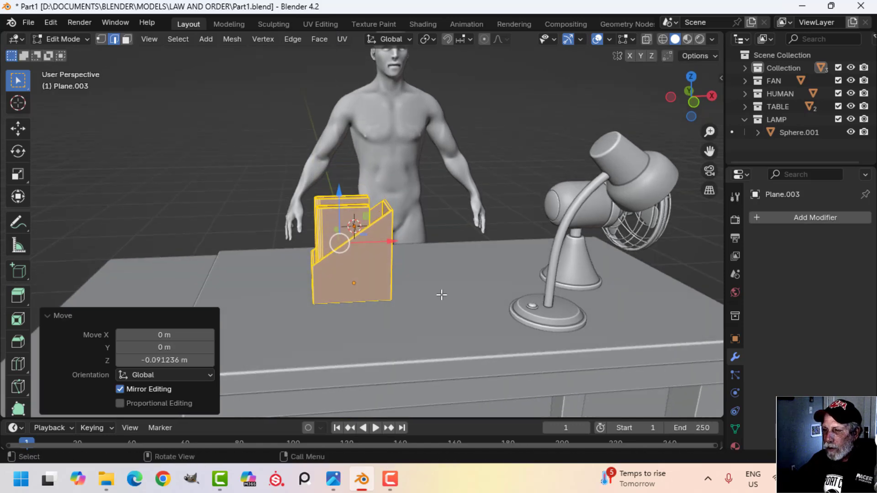
type("rz90")
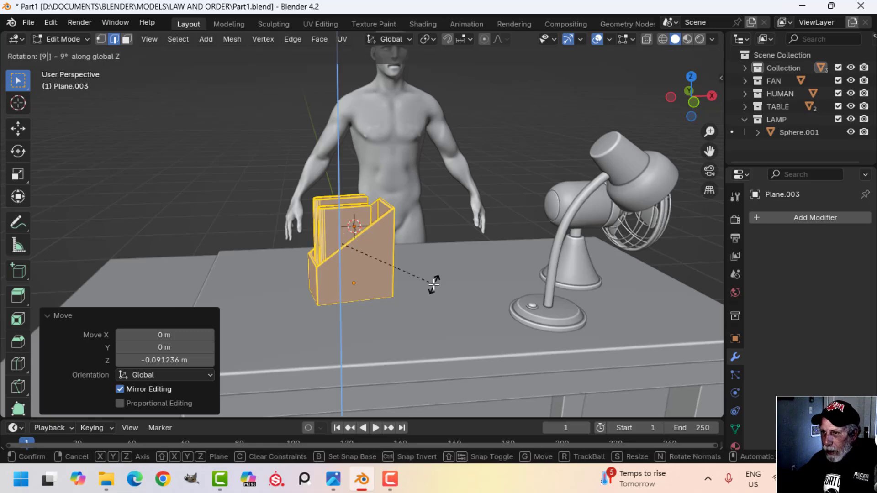
key("Return")
middle_click_drag(422, 296, 470, 280)
key("Tab")
scroll(418, 310, "down", 3)
key("alt+a")
- Select the desk lamp and rotate its whole mesh -90° about the Z axis
left_click(470, 281)
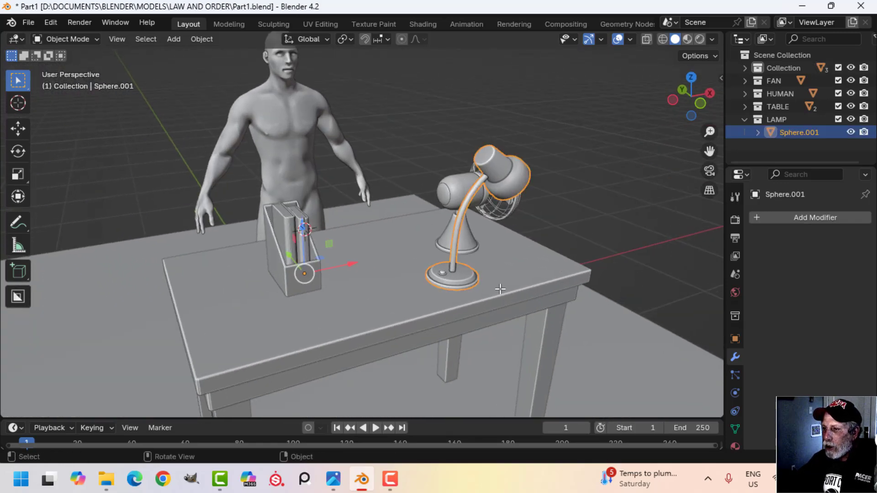
key("Tab")
middle_click_drag(507, 306, 478, 313)
type("rz")
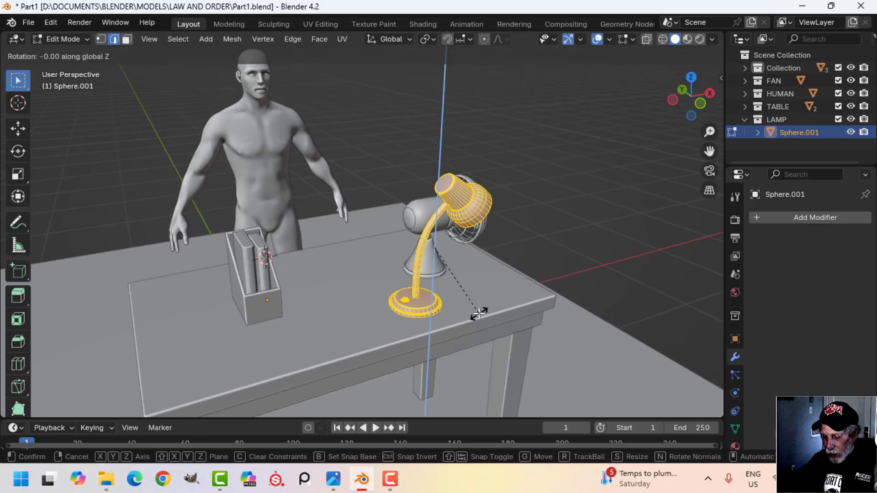
type("90")
key("minus")
key("Return")
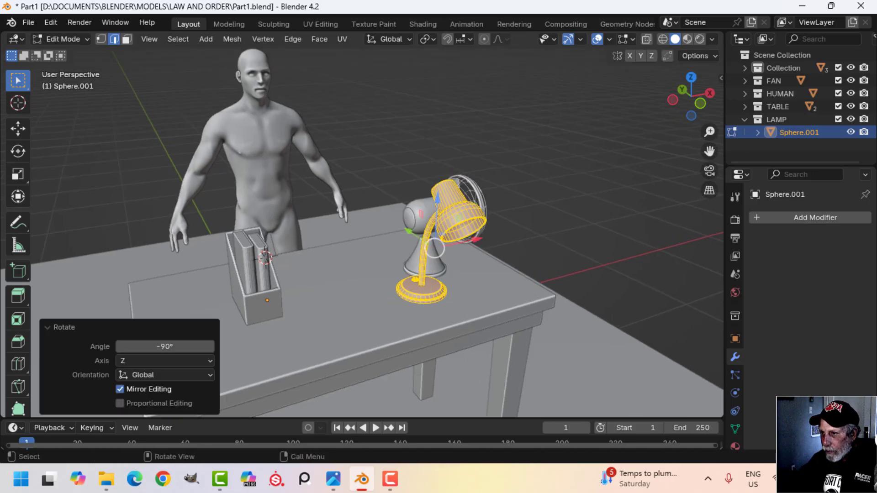
- Move the lamp about -0.31 m along X and shift it along Y towards the human figure, between box and fan
left_click_drag(479, 241, 426, 253)
middle_click_drag(392, 256, 421, 259)
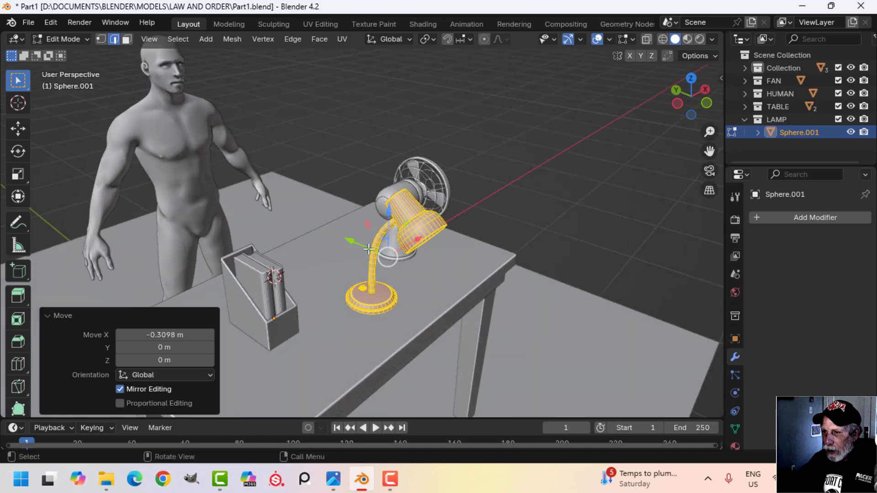
left_click_drag(354, 242, 319, 227)
middle_click_drag(320, 228, 459, 289)
key("Tab")
key("alt+a")
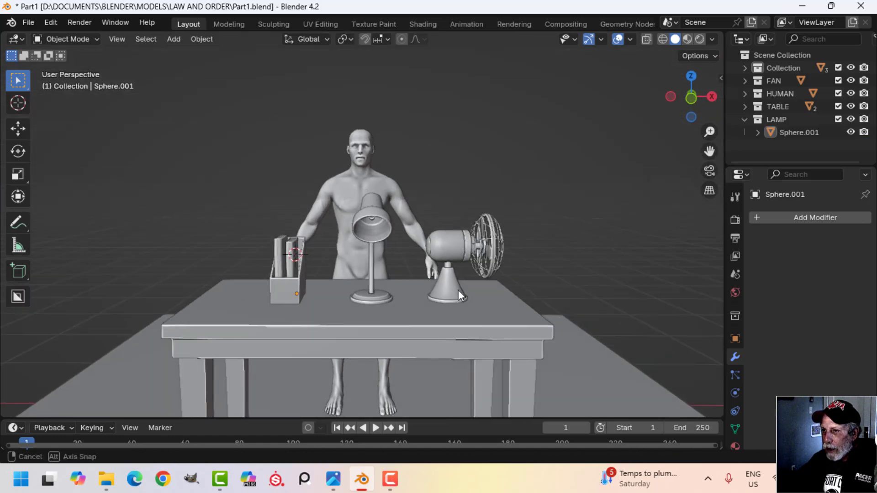
- Hide the HUMAN collection and enable shadows in the viewport shading
left_click(851, 93)
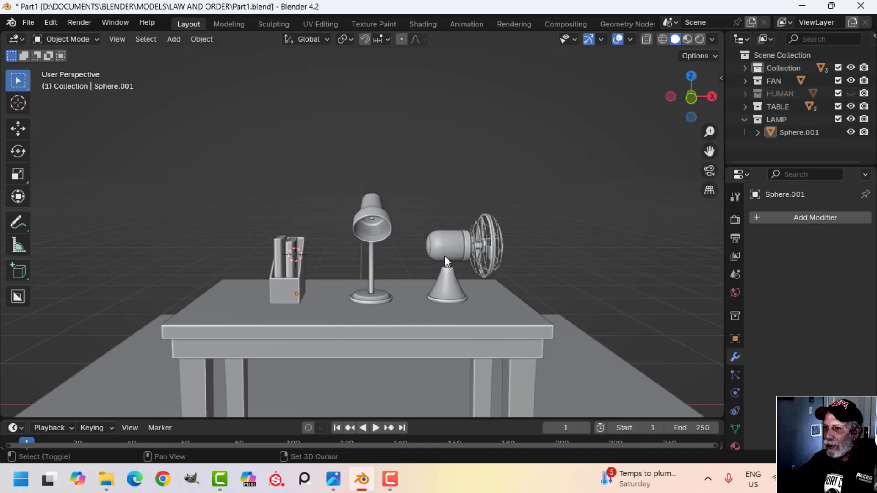
mouse_move(445, 255)
middle_mouse_down()
mouse_move(511, 288)
mouse_move(500, 303)
mouse_move(485, 248)
mouse_move(505, 255)
mouse_move(516, 242)
middle_mouse_up()
left_click(713, 39)
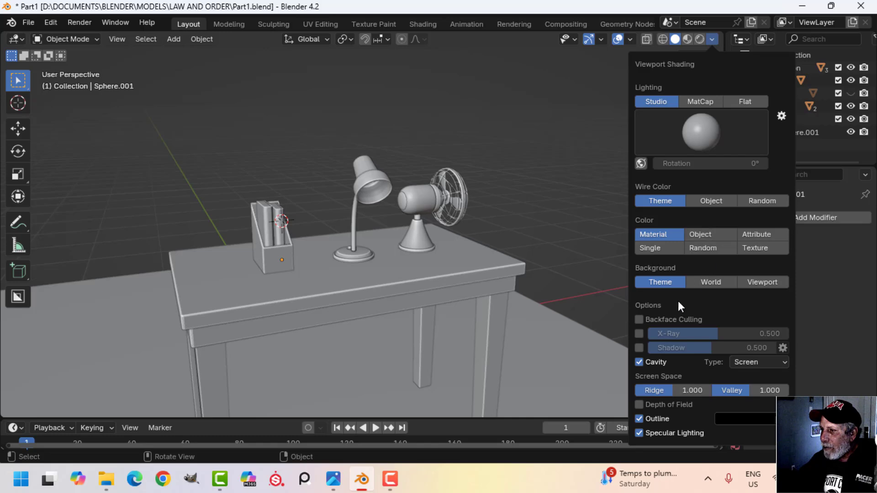
left_click(639, 348)
middle_click_drag(534, 304, 499, 274)
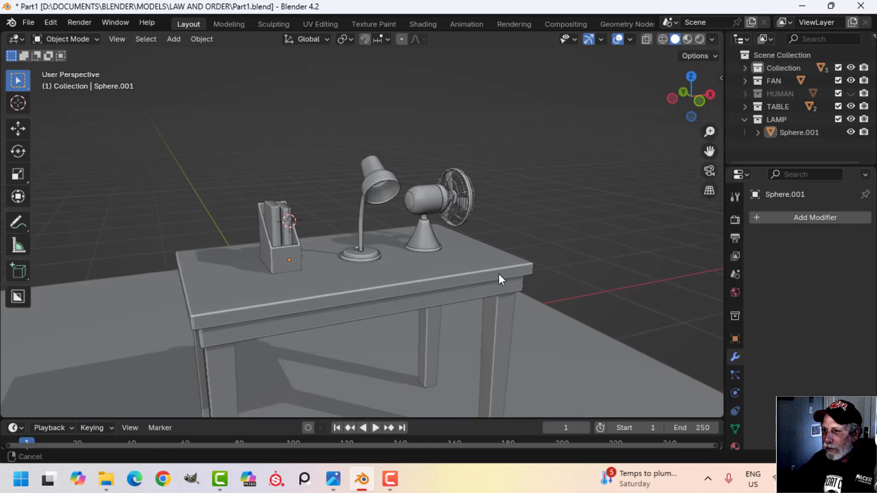
- Switch the viewport lighting to MatCap and choose the pearly pink material preset
left_click(712, 39)
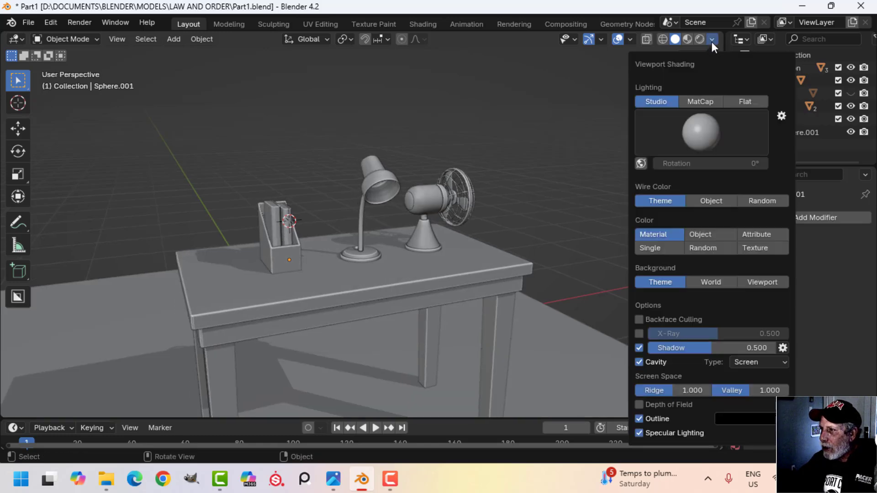
left_click(703, 101)
left_click(701, 132)
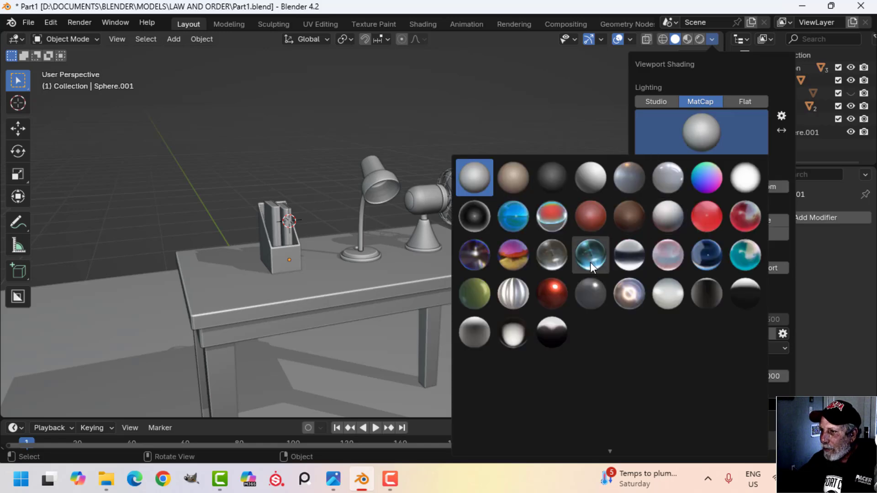
left_click(602, 257)
middle_click_drag(484, 262, 371, 253)
middle_click_drag(471, 168, 507, 149)
- Check the face orientation of the scene's models with the overlay, switching it off again after the check
left_click(628, 38)
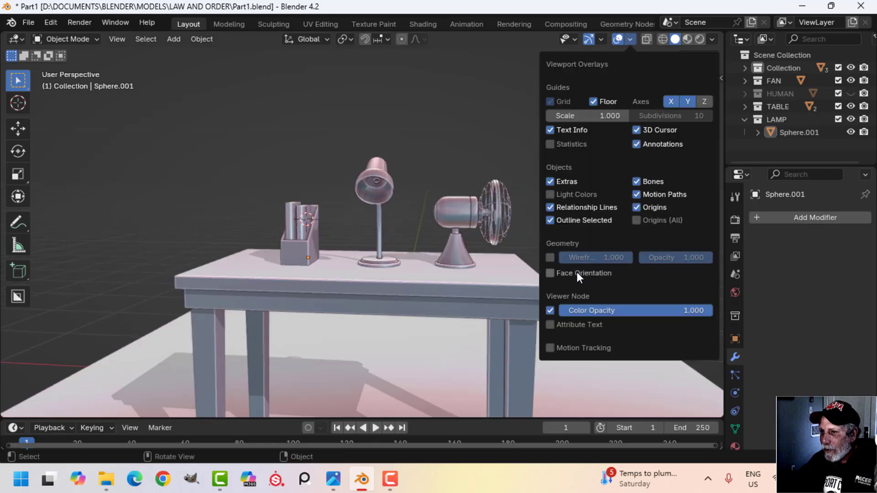
left_click(550, 273)
left_click(550, 273)
middle_click_drag(494, 246, 429, 242)
scroll(416, 197, "up", 3)
scroll(393, 195, "down", 5)
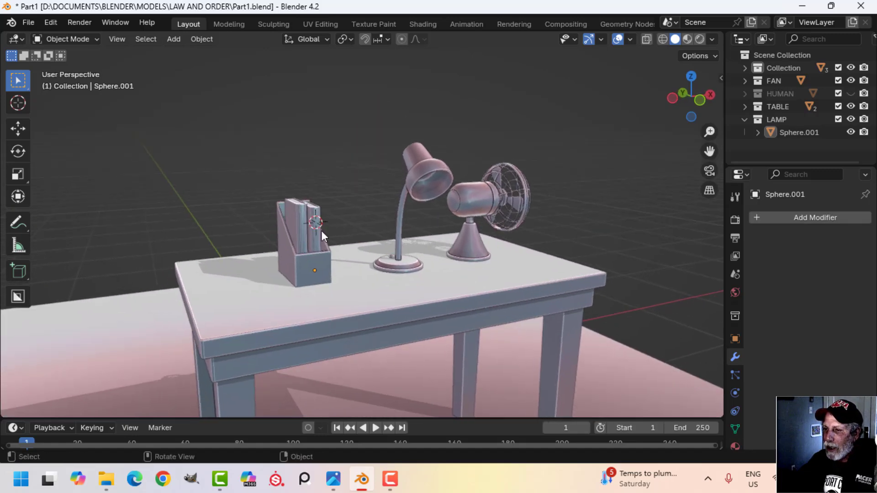
- Scale the file box with its books by about 1.258 and raise it about 0.06 m along Z onto the tabletop
left_click(285, 218)
key("Tab")
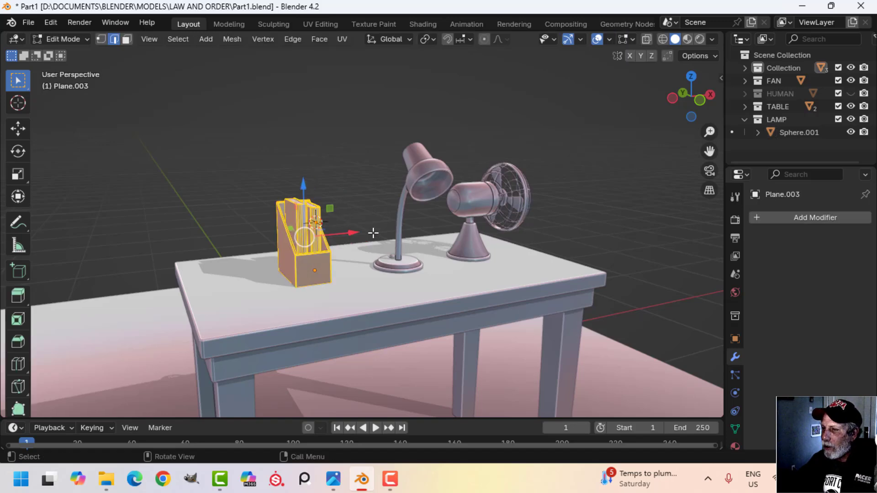
key("s")
left_click(393, 218)
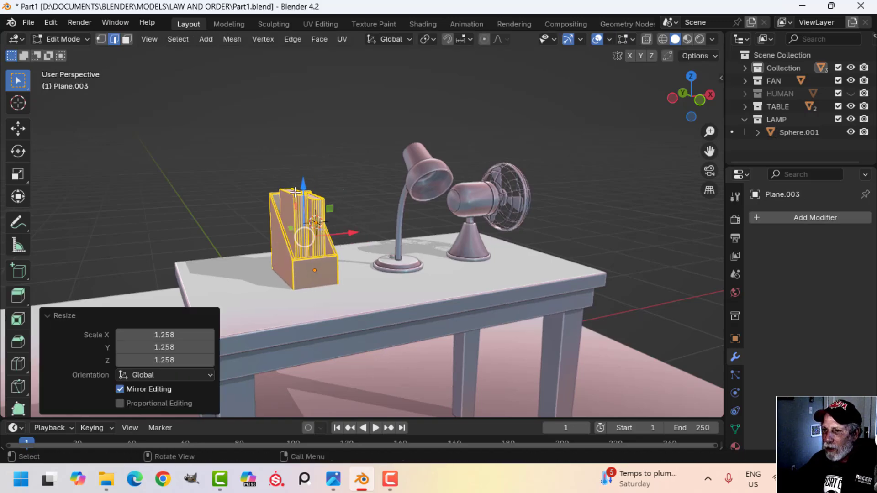
left_click_drag(295, 193, 302, 175)
middle_click_drag(301, 174, 323, 248)
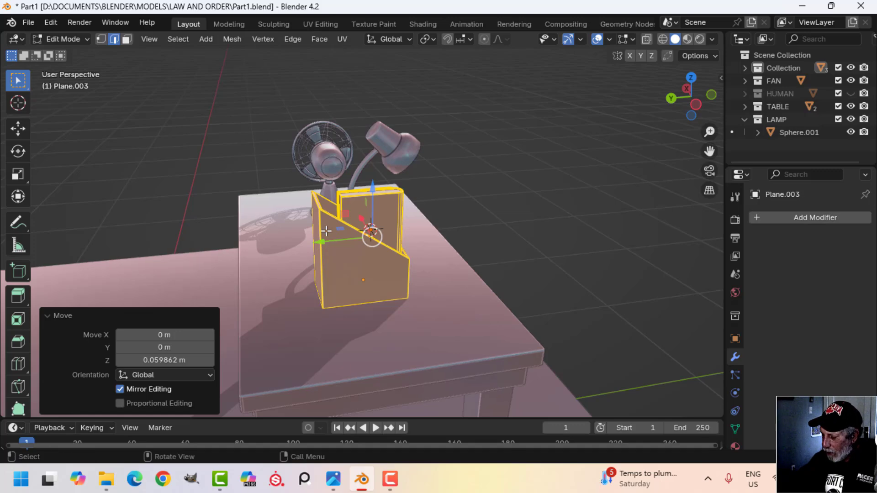
- In a wireframe left view, select the file box's tall back wall vertices and move them along Y slightly closer to the books
key("KP_3")
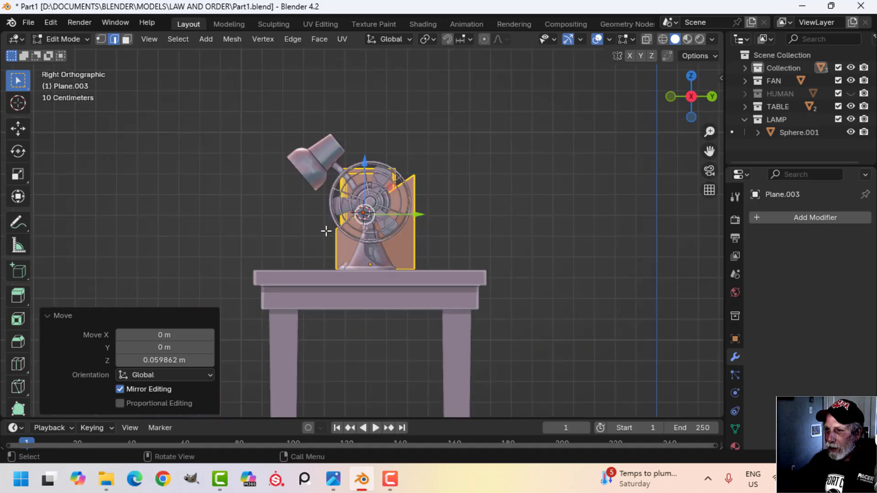
key("ctrl+KP_3")
key("z")
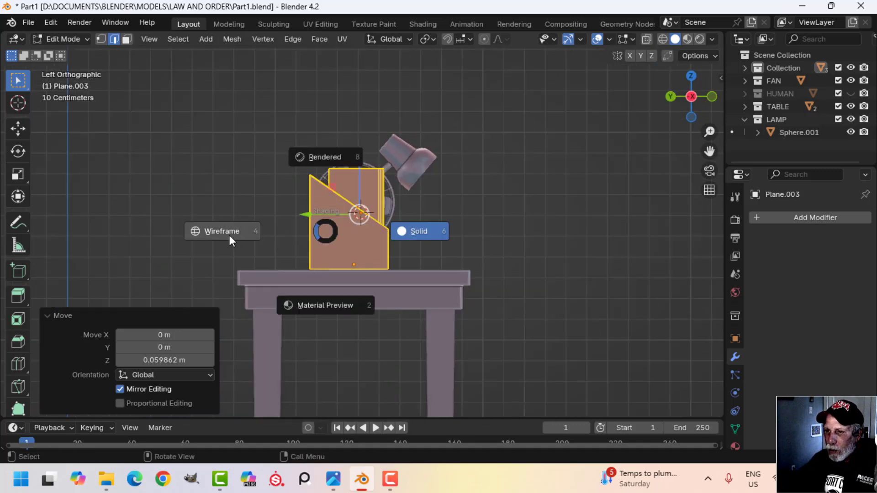
left_click(274, 203)
left_click_drag(297, 134, 324, 263)
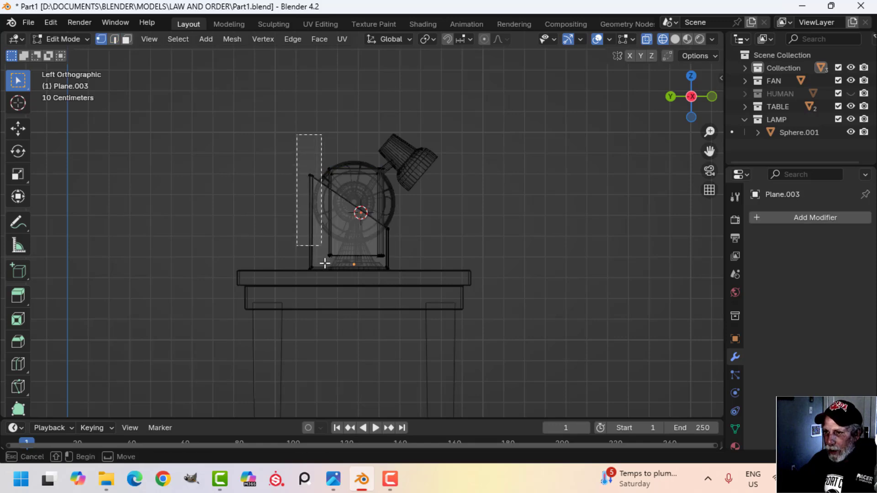
left_click_drag(326, 299, 327, 299)
scroll(368, 252, "up", 2)
left_click_drag(250, 191, 261, 196)
key("z")
left_click(444, 187)
mouse_move(439, 191)
middle_mouse_down()
mouse_move(329, 228)
mouse_move(366, 198)
mouse_move(396, 221)
mouse_move(399, 207)
mouse_move(383, 213)
mouse_move(396, 199)
mouse_move(286, 189)
mouse_move(380, 207)
mouse_move(344, 174)
mouse_move(398, 195)
mouse_move(461, 202)
middle_mouse_up()
key("Tab")
- Deselect all objects and save the Blender file
scroll(341, 229, "down", 3)
key("alt+a")
key("ctrl+s")
middle_click_drag(509, 215, 451, 231)
scroll(415, 235, "up", 5)
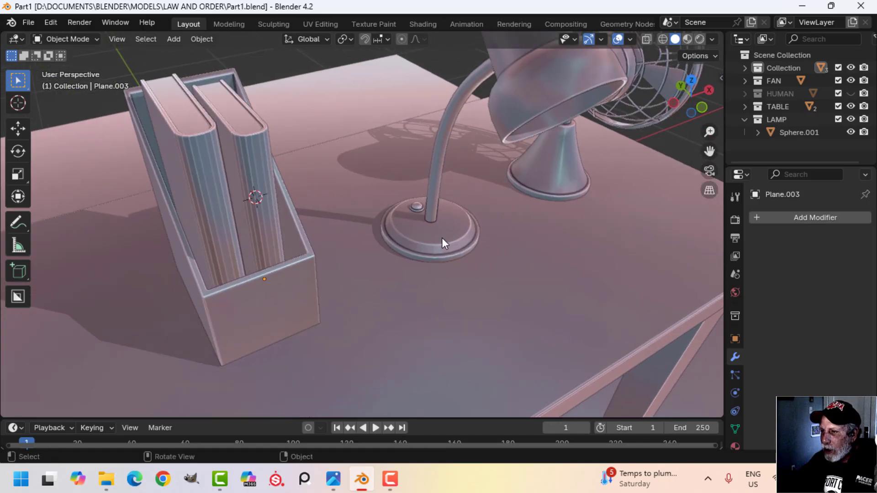
scroll(443, 237, "down", 5)
mouse_move(443, 237)
middle_mouse_down()
mouse_move(435, 210)
mouse_move(450, 211)
mouse_move(451, 228)
mouse_move(434, 221)
mouse_move(457, 240)
middle_mouse_up()
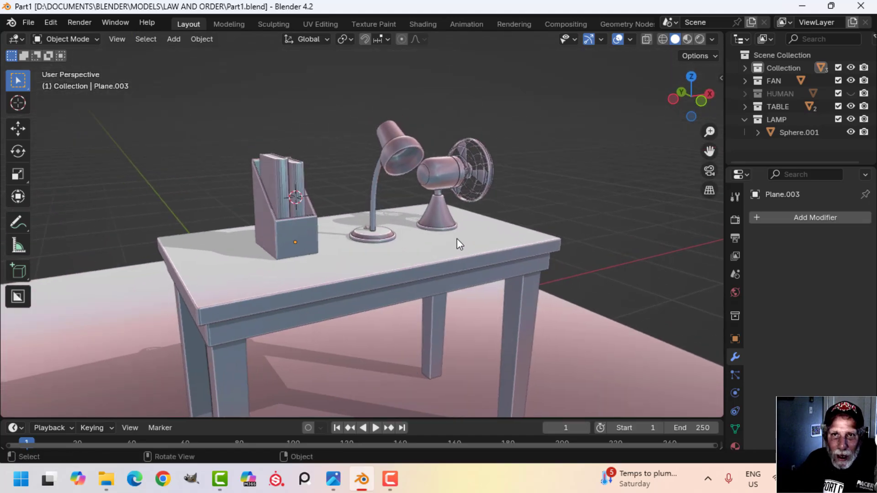